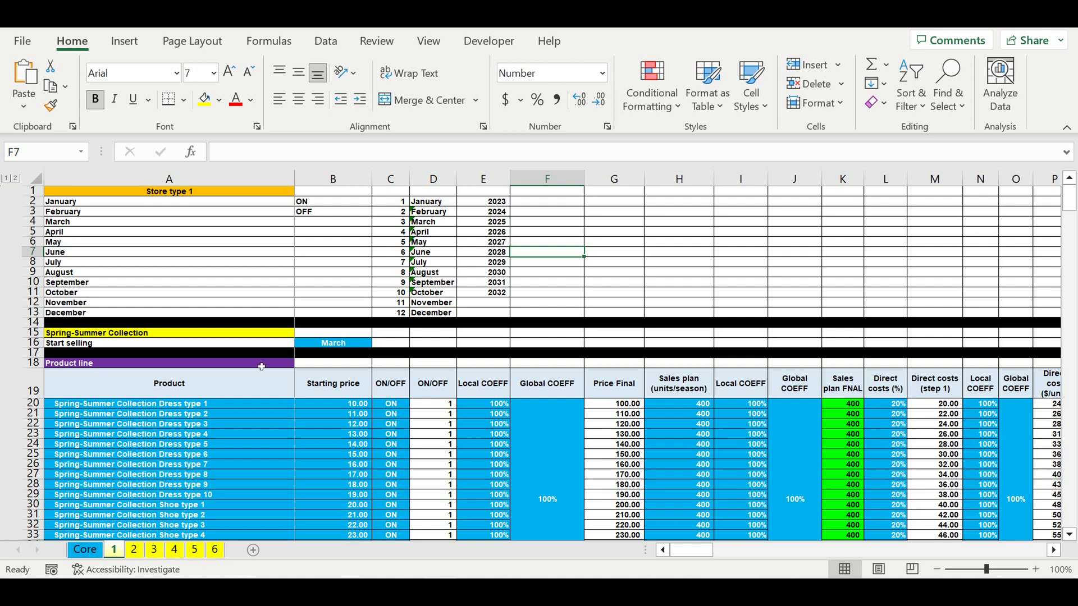
- Review the Start selling month, product names, starting prices, ON/OFF switches and local coefficients of the Spring-Summer product line
click(326, 343)
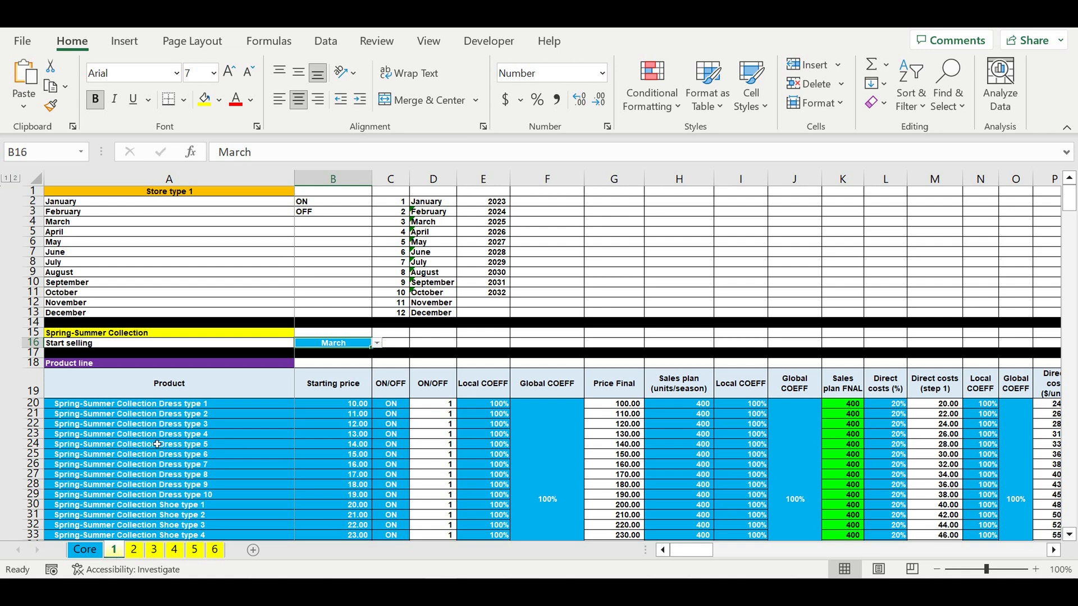
drag(159, 403, 168, 505)
drag(348, 406, 403, 496)
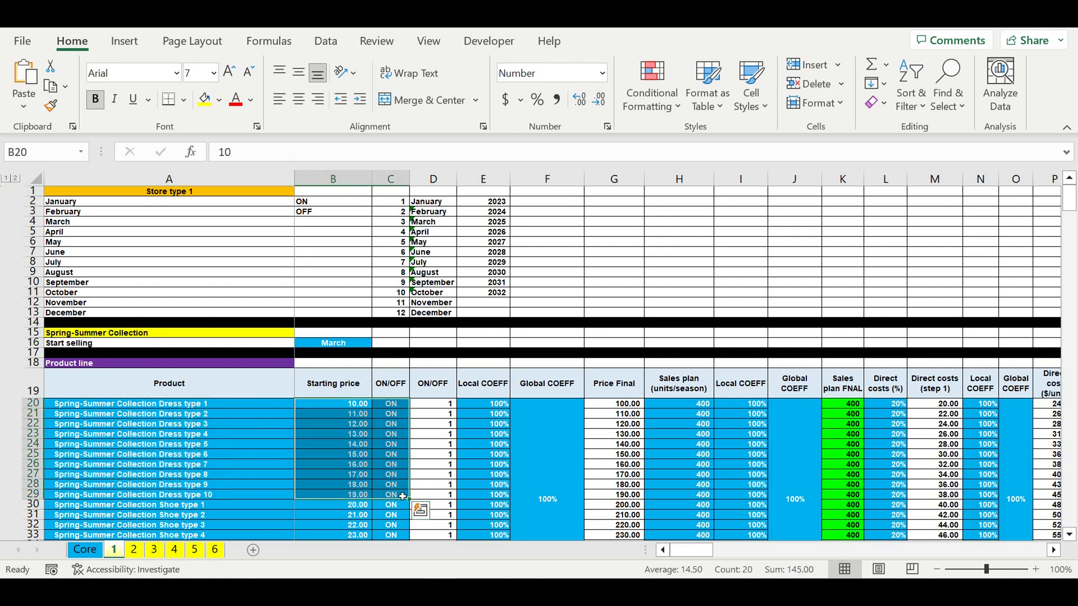
click(388, 447)
click(344, 456)
click(496, 437)
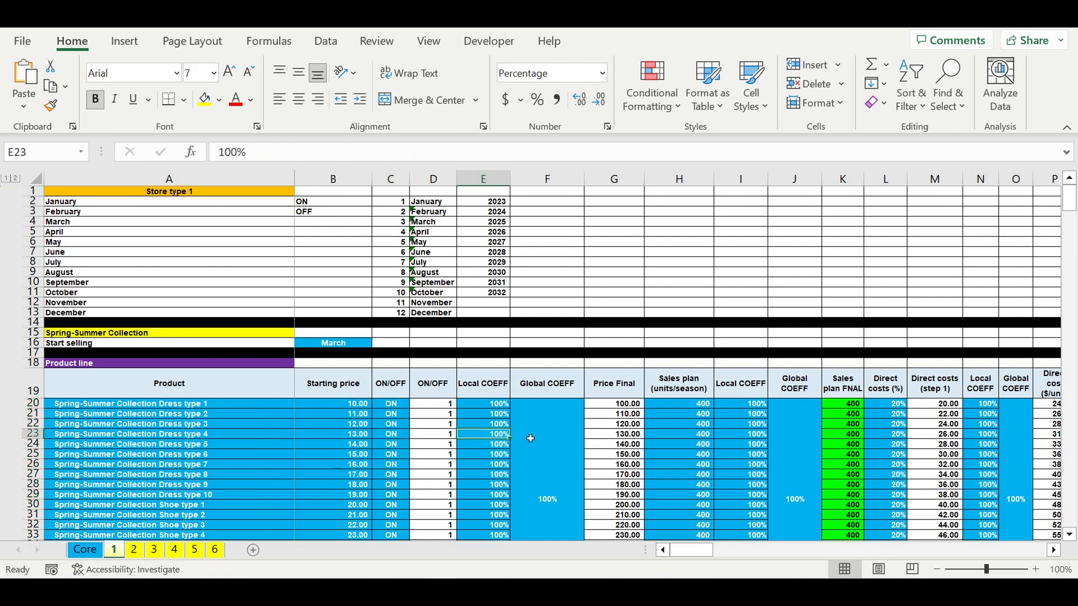
- Inspect the global coefficient, Price Final formulas, direct costs and sales plan columns of the product line table
click(519, 442)
drag(435, 413, 443, 497)
drag(628, 404, 629, 494)
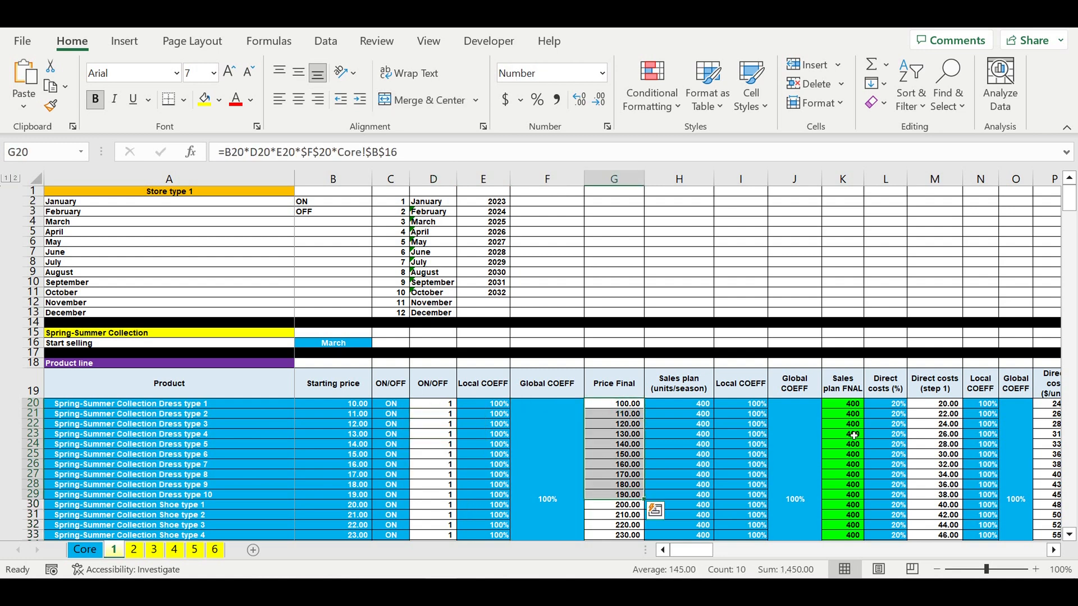
drag(928, 421, 930, 465)
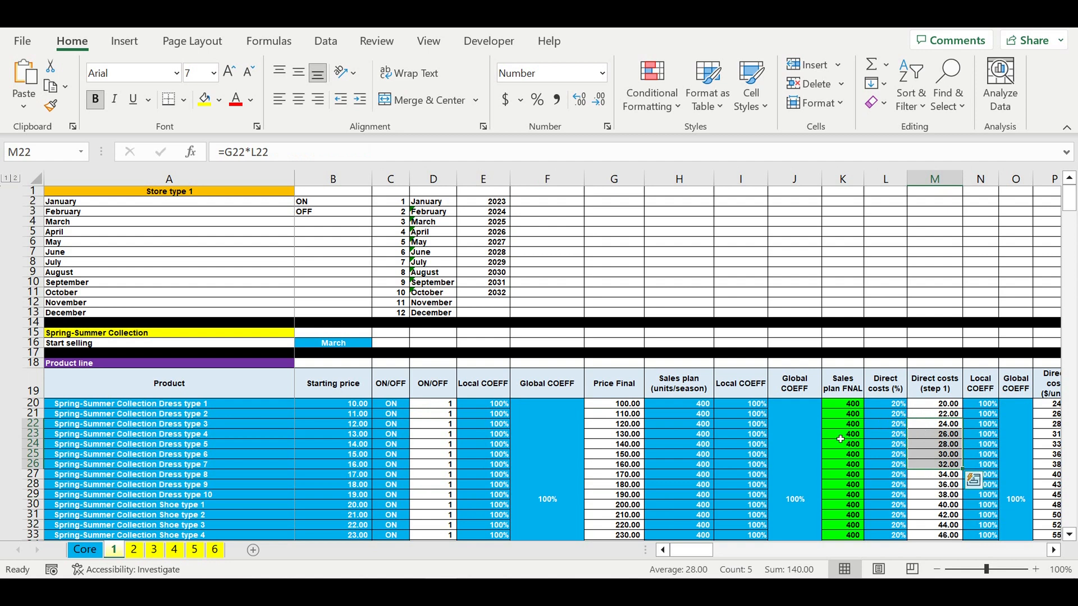
drag(784, 434, 698, 425)
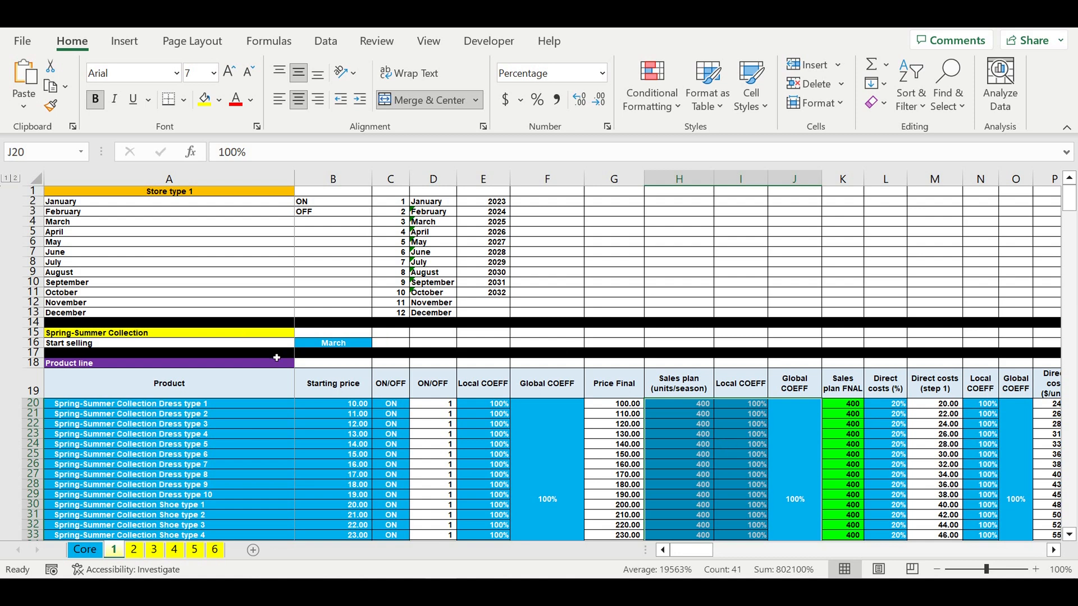
- Open the Start selling month list for the Spring-Summer Collection and leave March selected
click(318, 343)
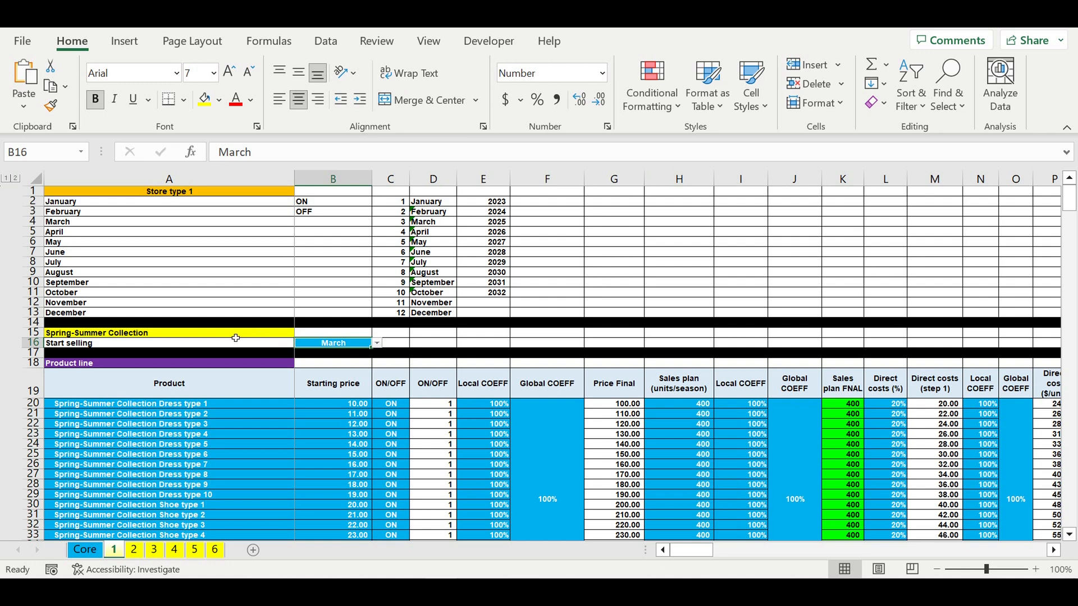
click(377, 343)
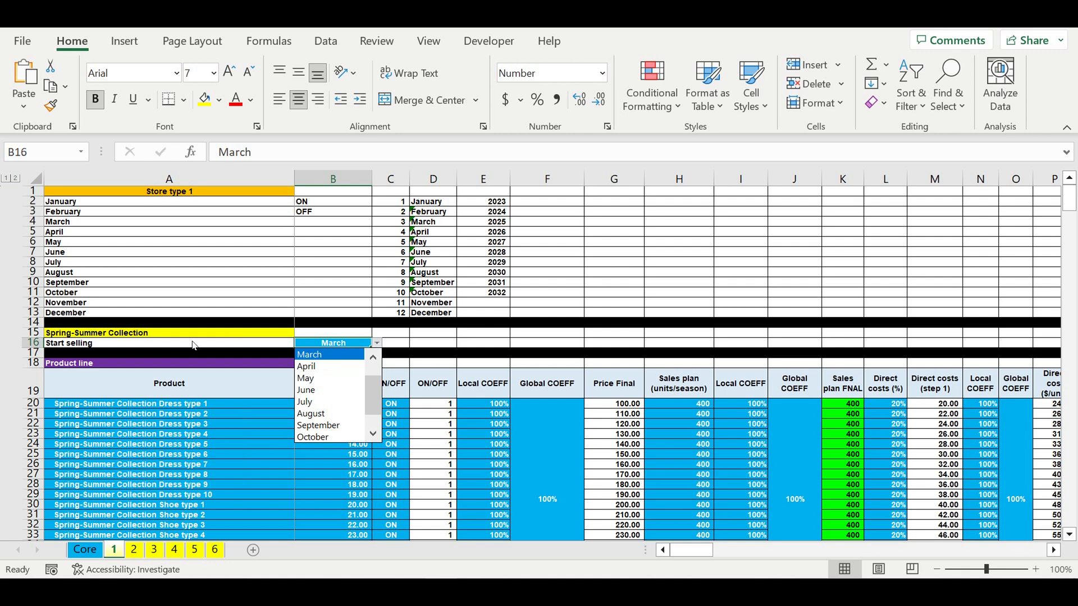
click(311, 349)
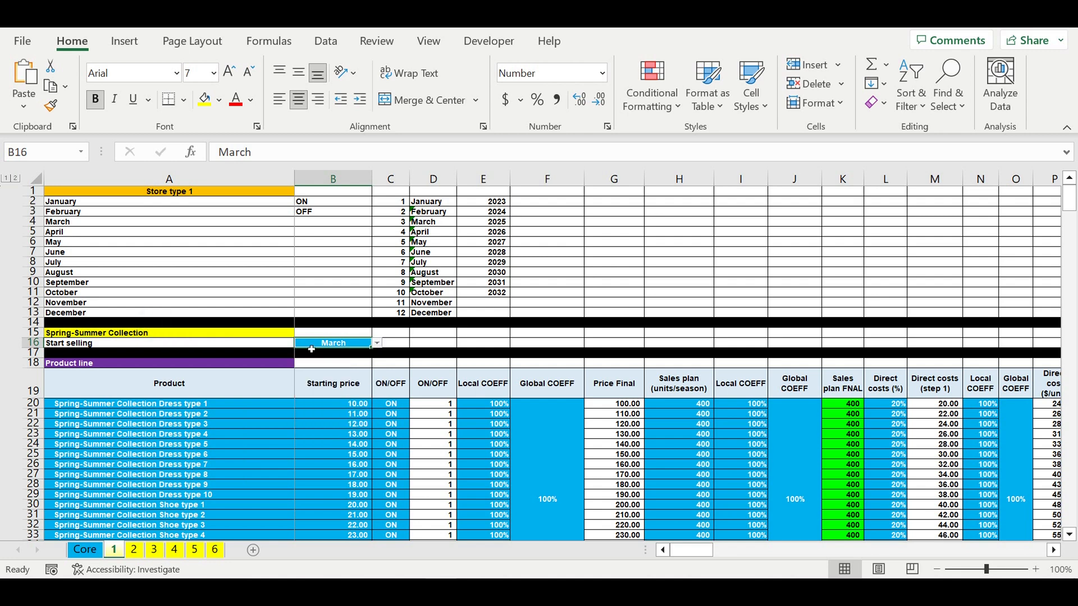
click(376, 343)
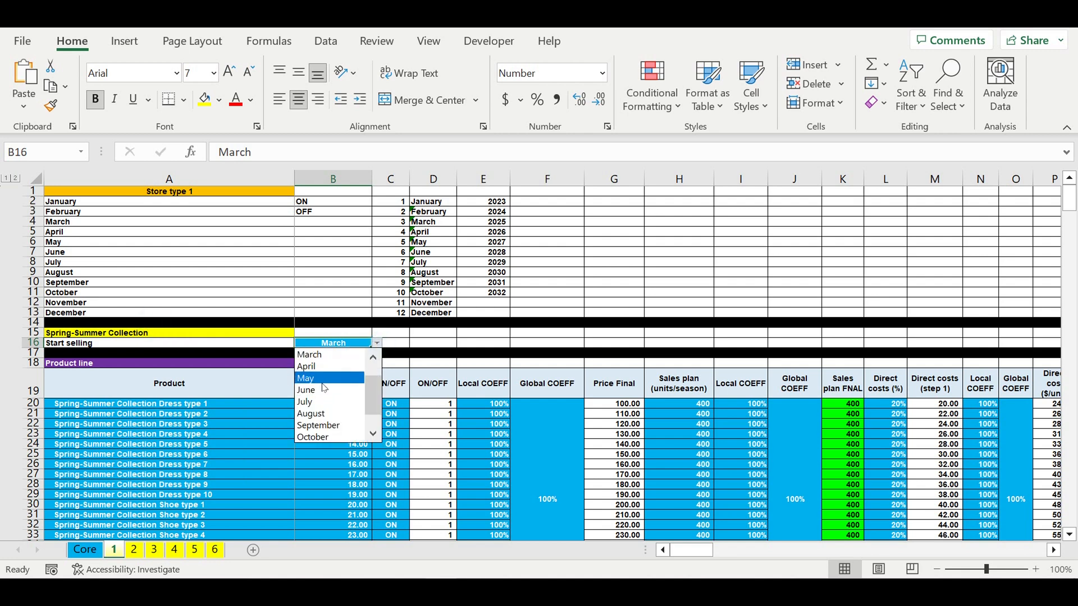
key(Escape)
- Examine the product names, starting prices and ON/OFF switches for the dresses and shoes
scroll(209, 418, down, 1)
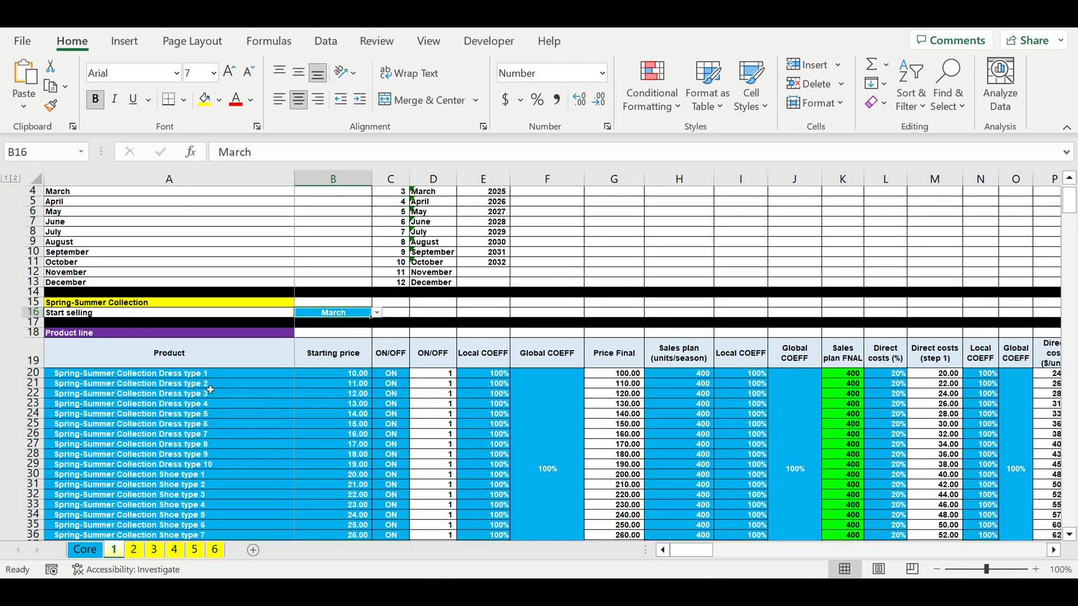
drag(210, 376, 221, 485)
drag(351, 383, 350, 505)
click(392, 374)
drag(399, 437, 395, 514)
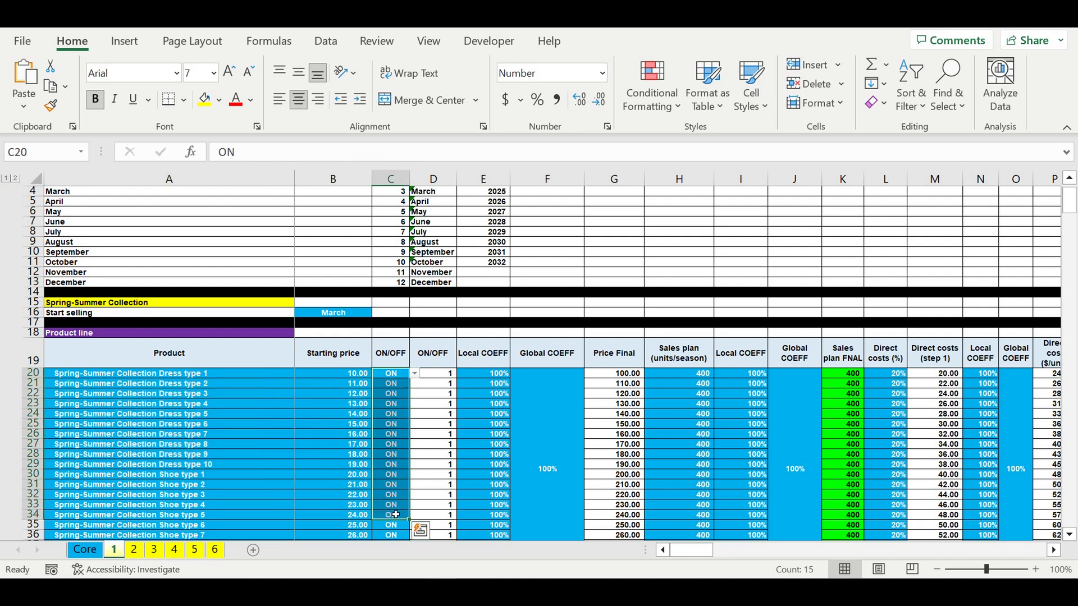
- Examine the local and global coefficients and the seasonal sales plan quantities of the products
drag(525, 465, 506, 465)
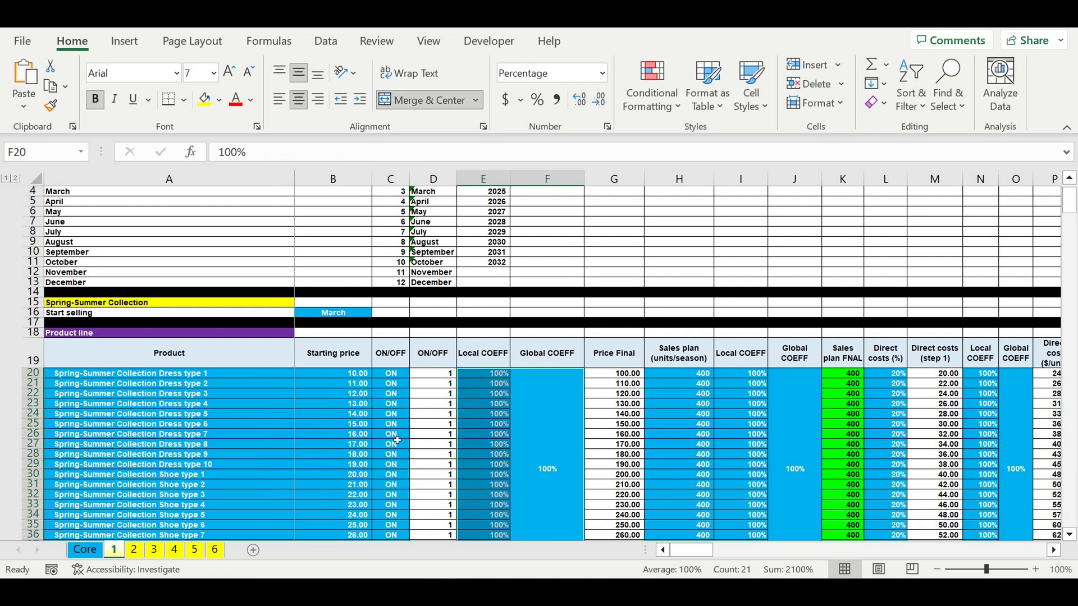
click(538, 435)
drag(491, 413, 492, 516)
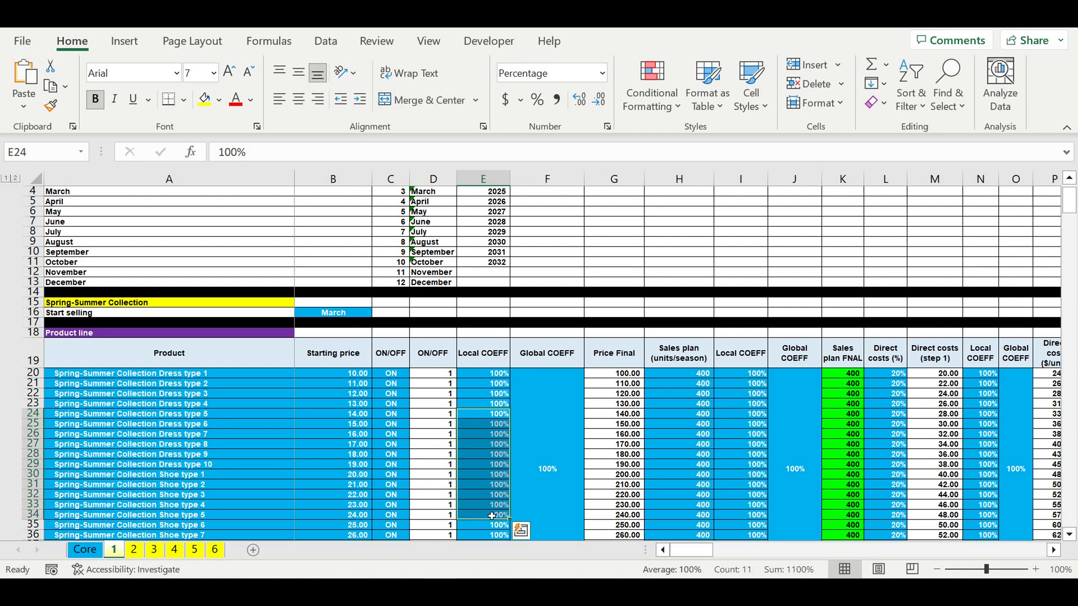
click(174, 424)
drag(681, 373, 689, 514)
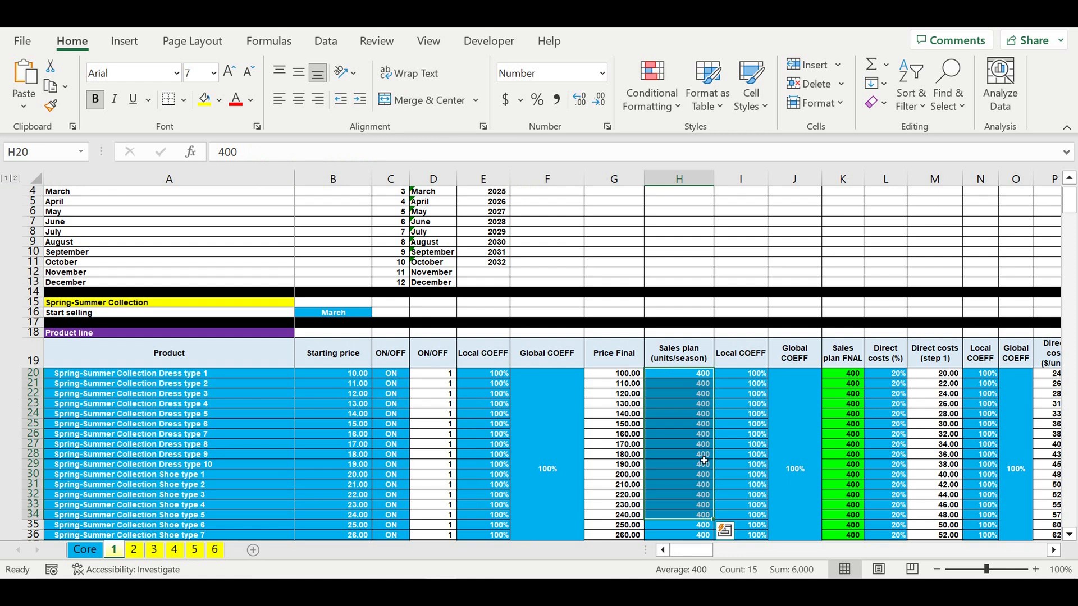
- Examine the local coefficients, direct cost percentages and cost coefficients for all twenty products
scroll(733, 369, down, 3)
click(694, 324)
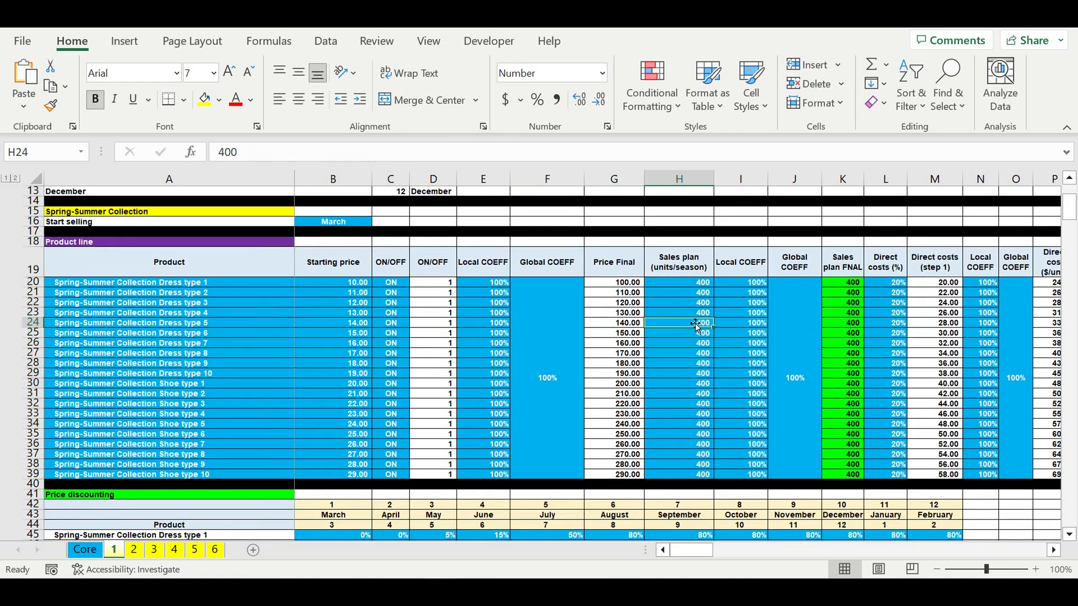
drag(803, 331, 758, 335)
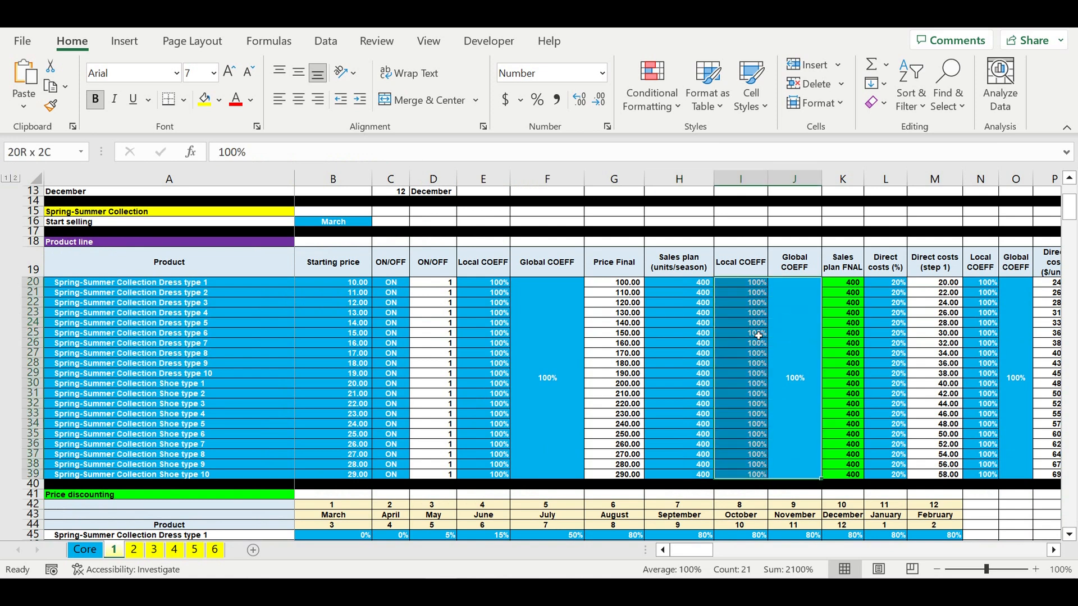
click(688, 303)
drag(893, 285, 887, 482)
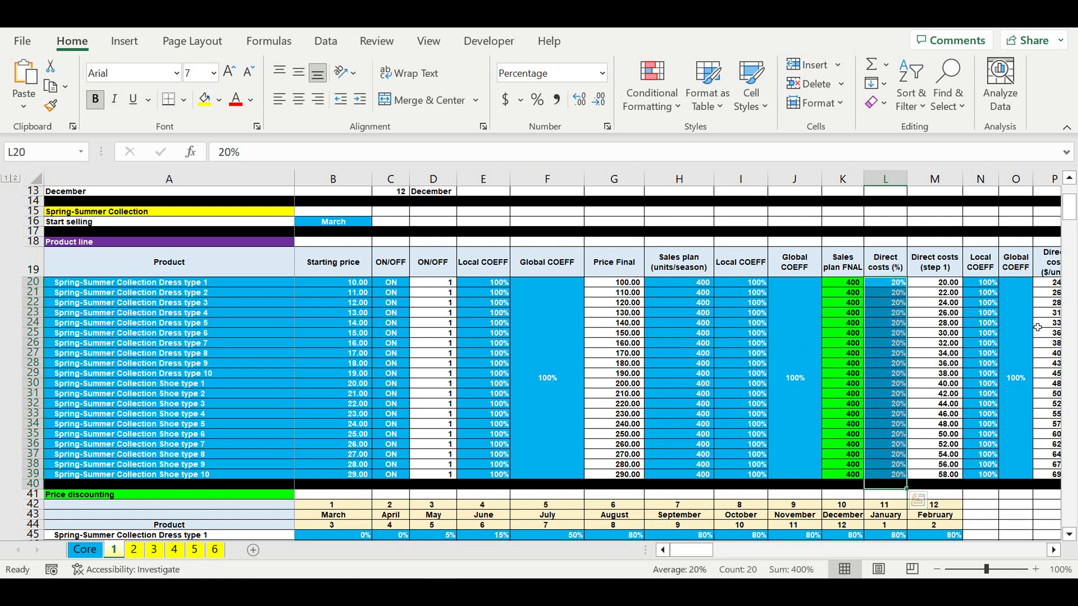
drag(1019, 333, 998, 335)
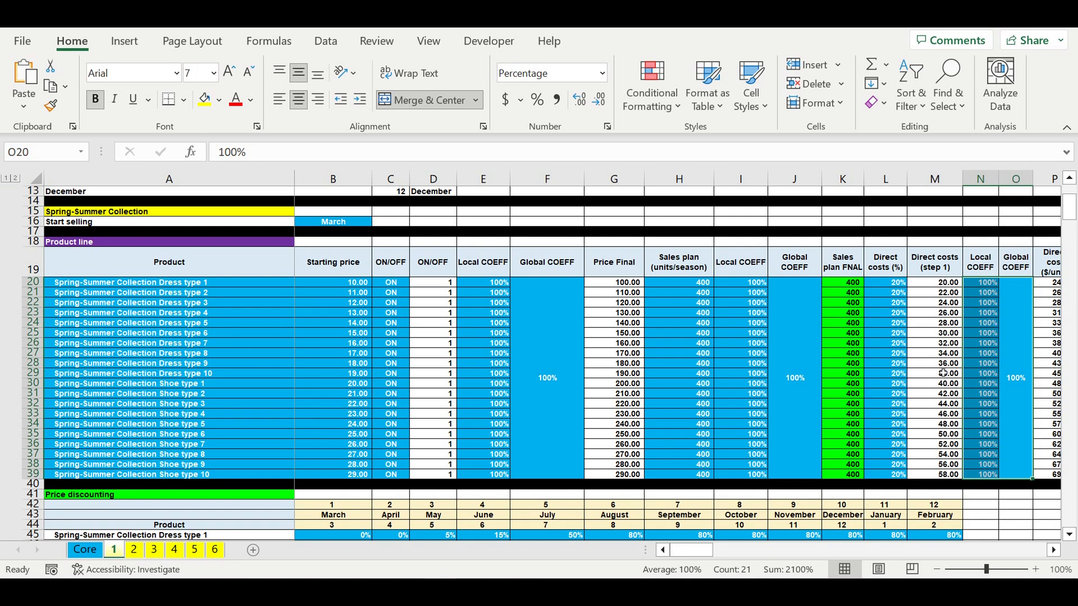
- Browse the direct cost and cost of collection columns, then the Price discounting section
click(1055, 550)
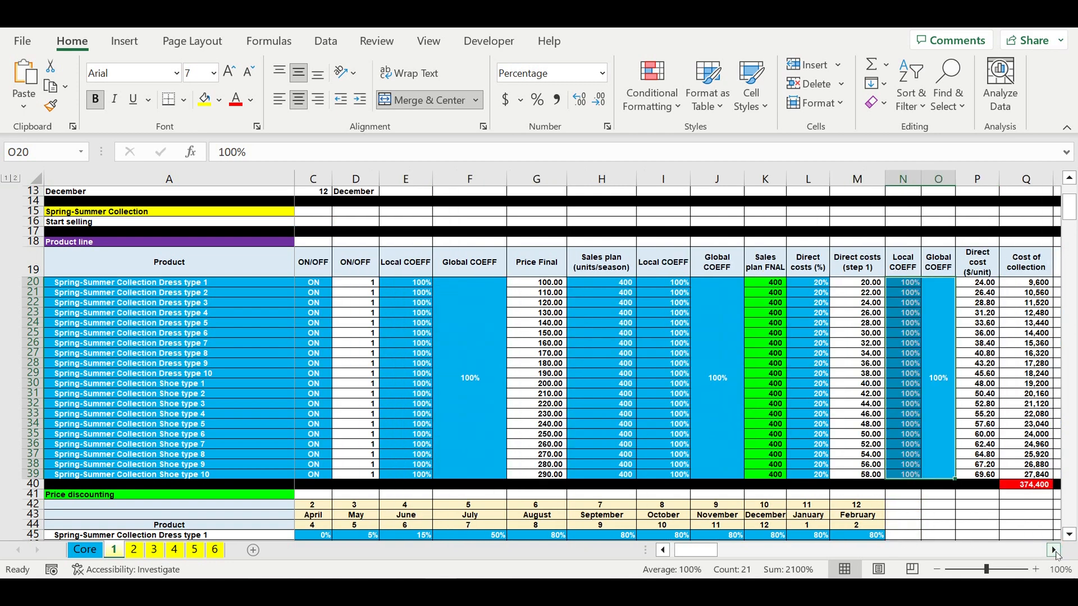
click(1054, 550)
drag(699, 554, 692, 554)
scroll(592, 493, down, 2)
scroll(592, 493, down, 4)
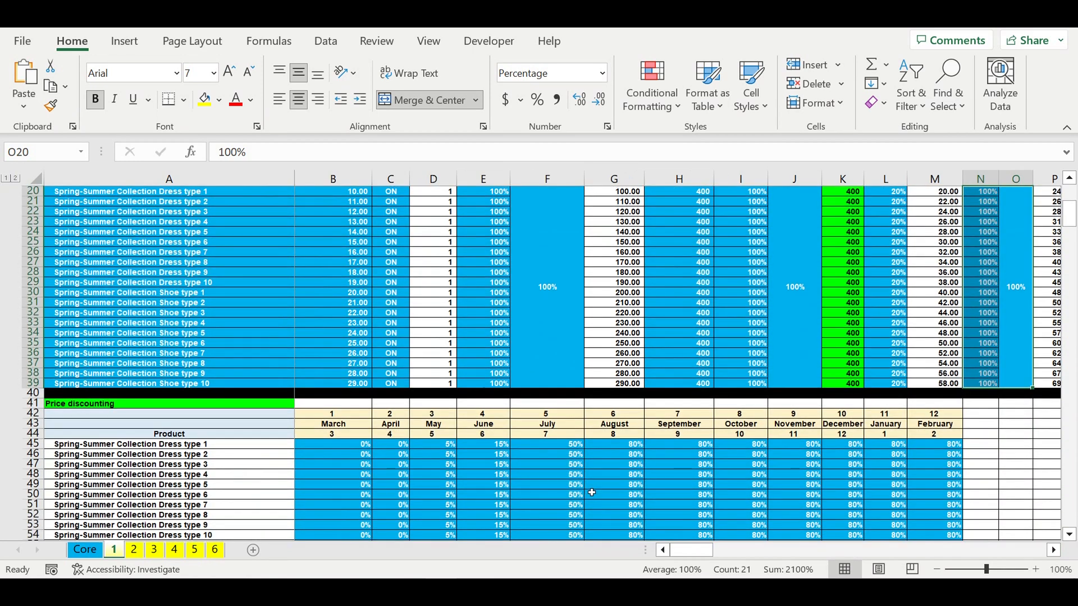
scroll(592, 492, down, 1)
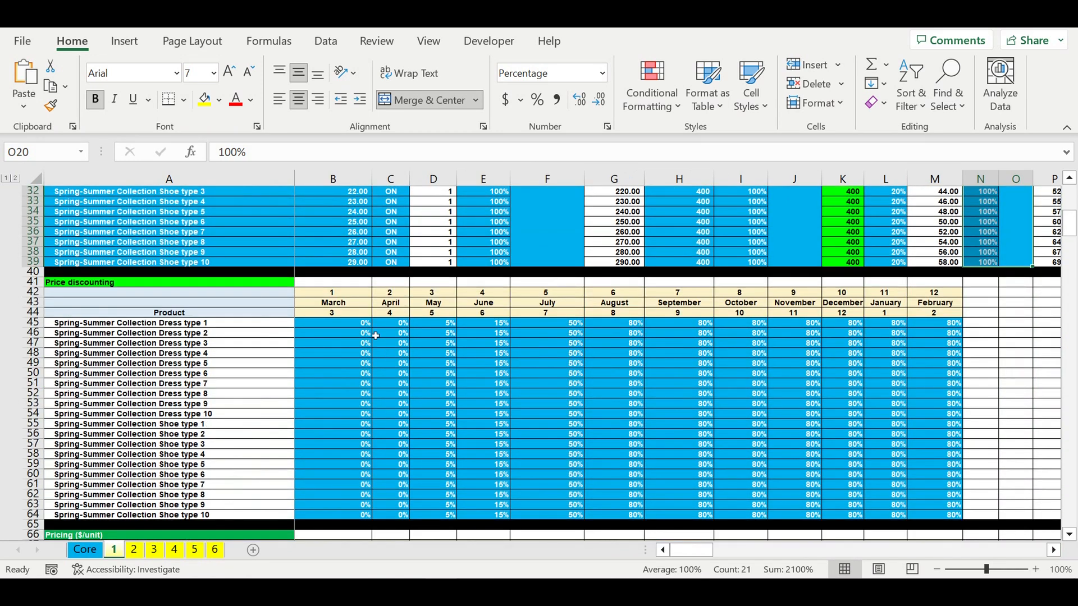
- Inspect the monthly price discount percentages from March to February in the Price discounting table
drag(344, 329, 353, 520)
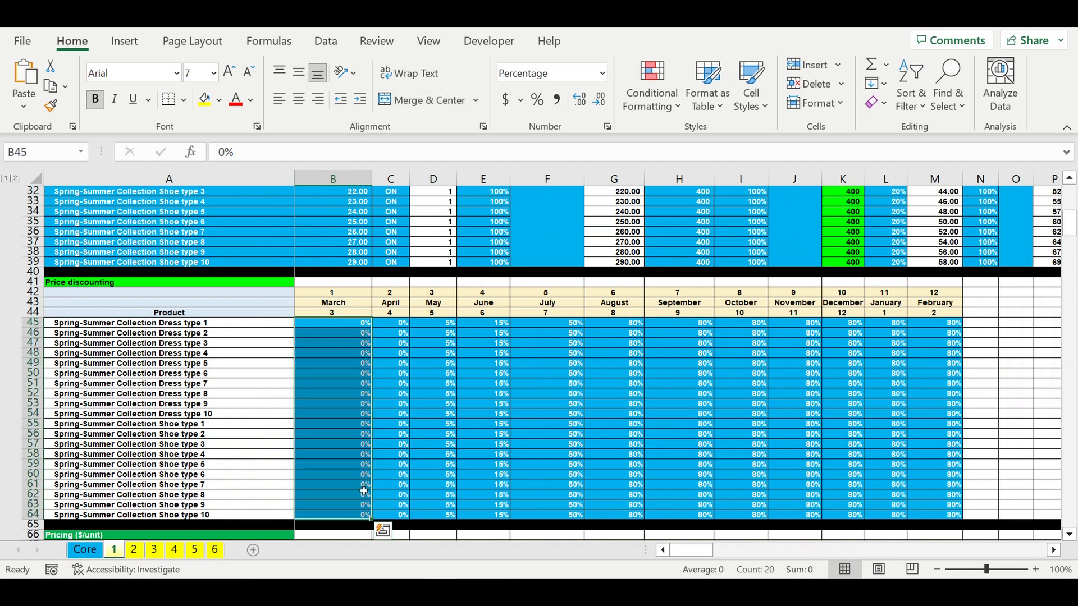
drag(399, 325, 446, 456)
click(443, 326)
drag(443, 326, 875, 485)
drag(916, 508, 932, 523)
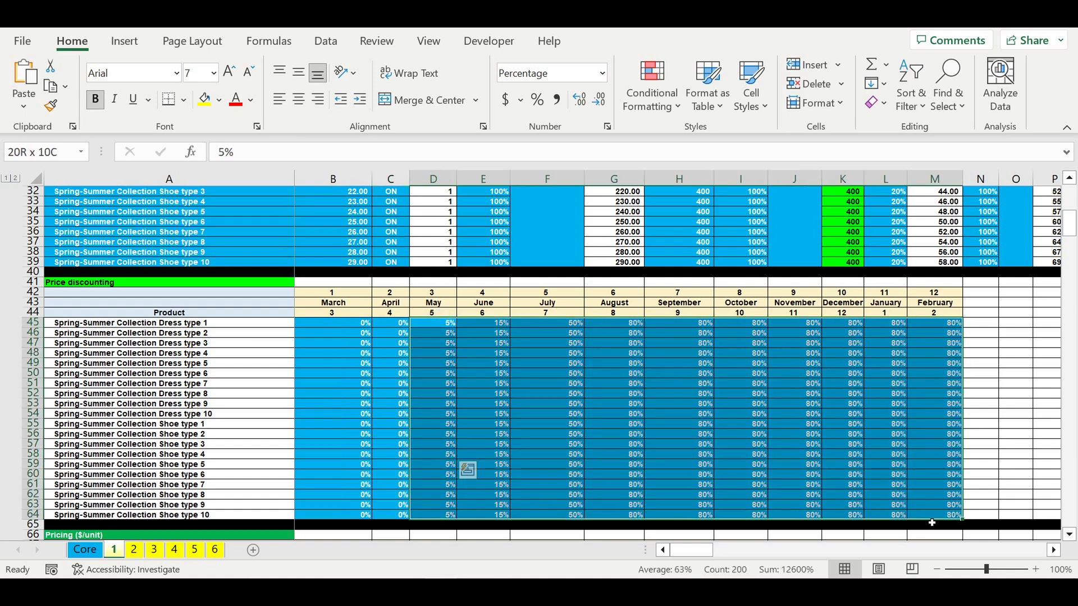
click(736, 375)
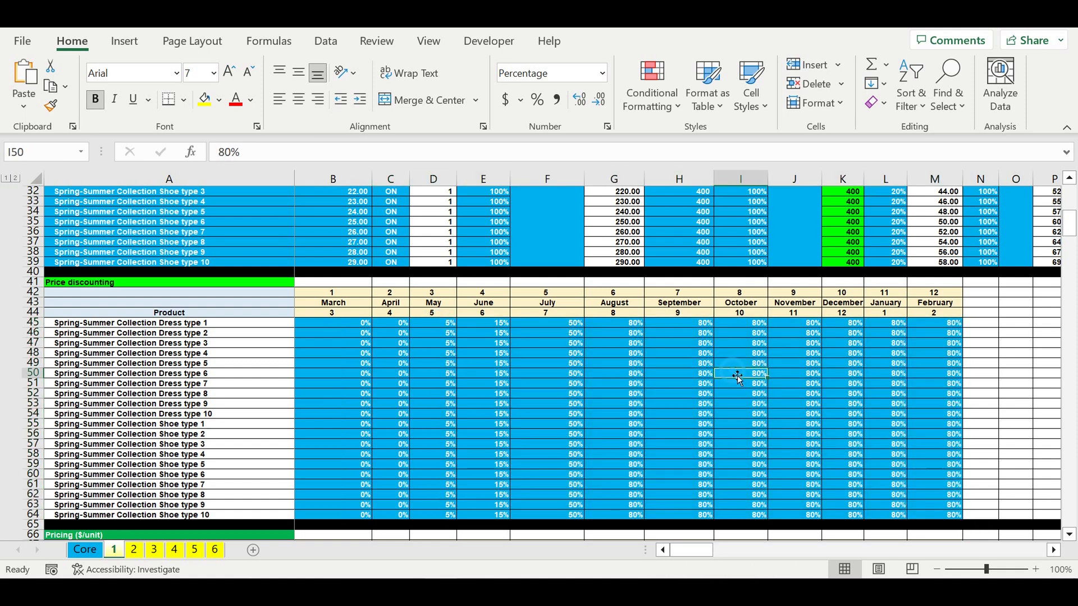
click(662, 375)
- Inspect the discounting product names and browse the Pricing ($/unit) and Sales plan allocation sections
drag(200, 325, 220, 515)
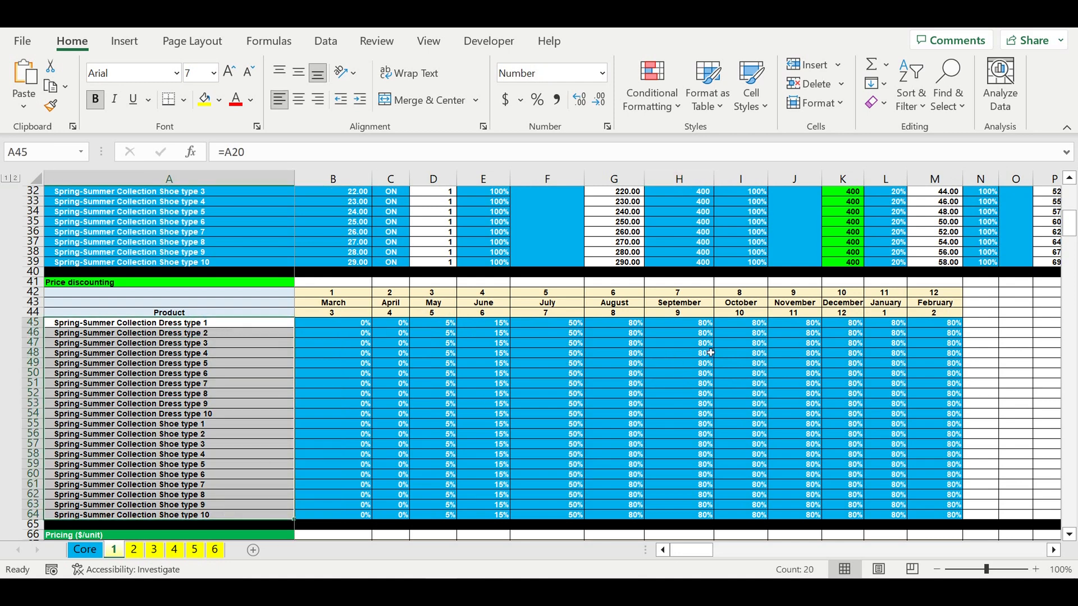
click(680, 353)
click(668, 384)
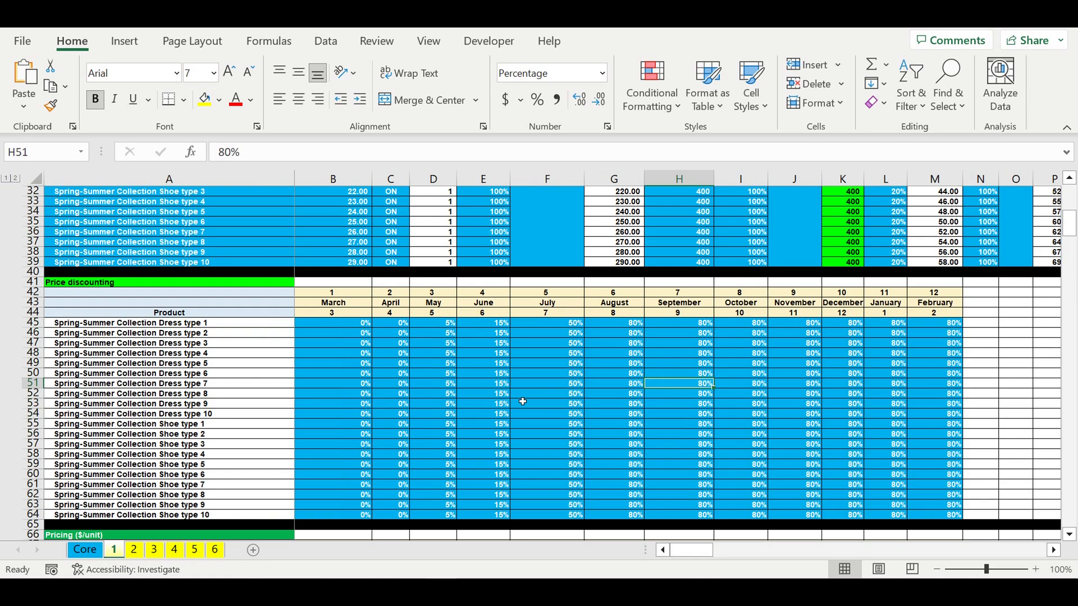
scroll(522, 402, down, 8)
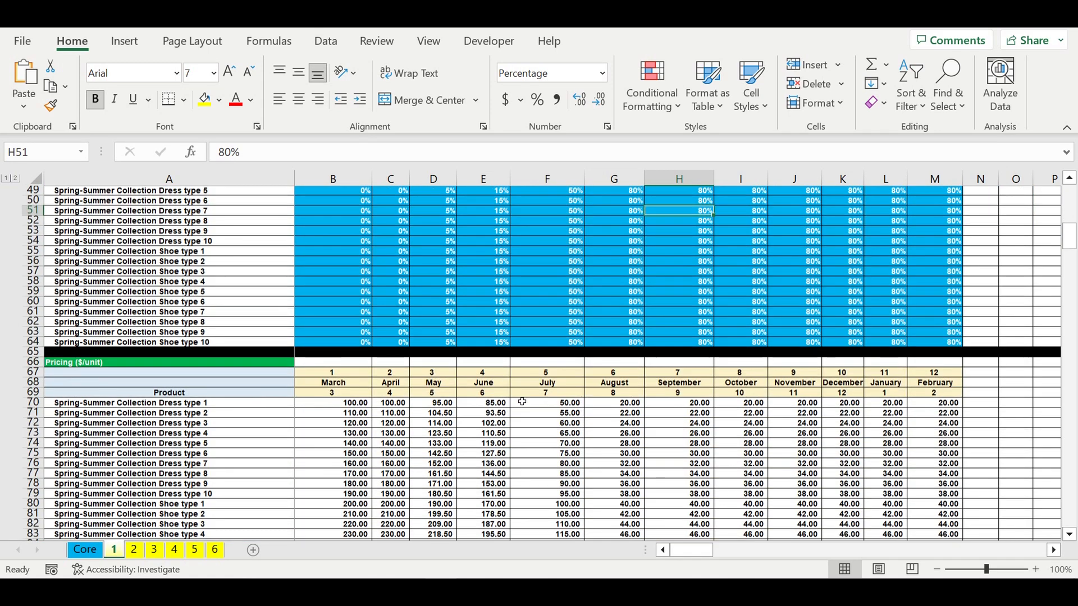
scroll(522, 402, down, 8)
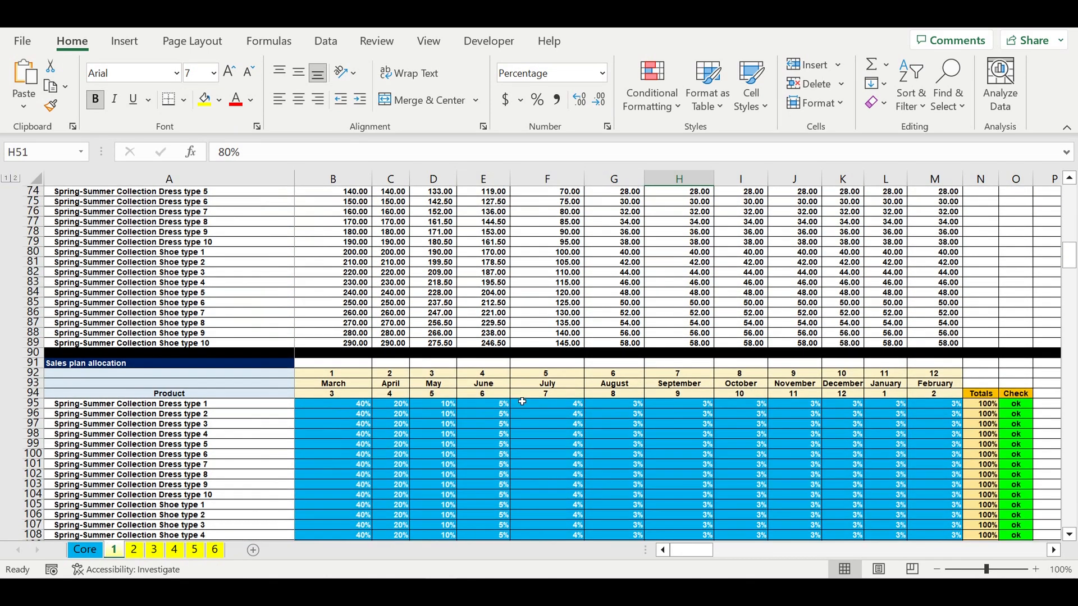
scroll(522, 402, down, 1)
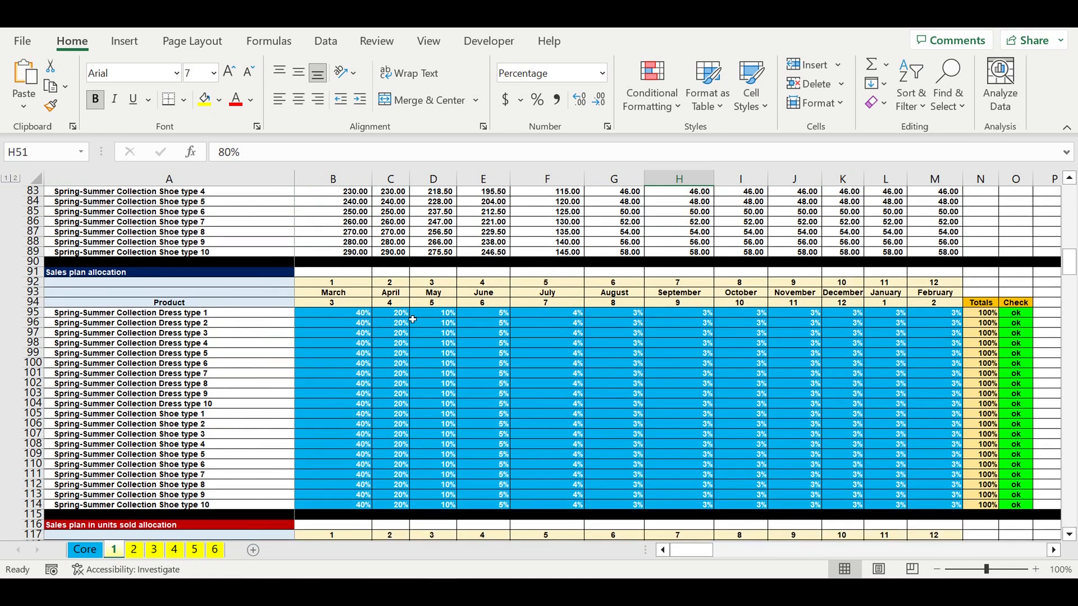
- Inspect the monthly sales plan allocation percentages, their product names, month headers and the first product's row
drag(339, 316, 932, 504)
click(757, 367)
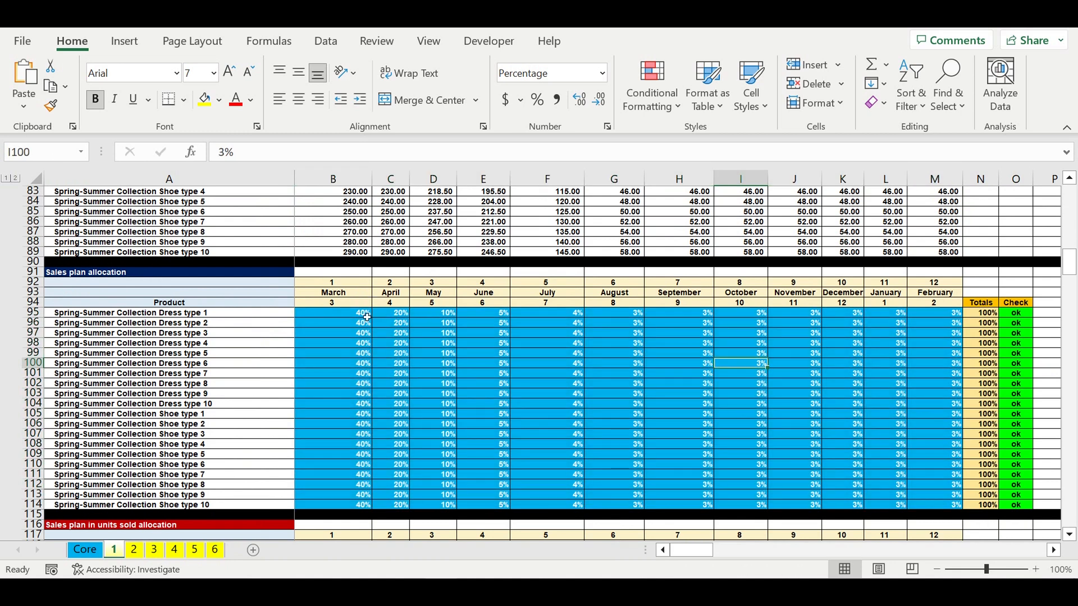
drag(234, 314, 226, 507)
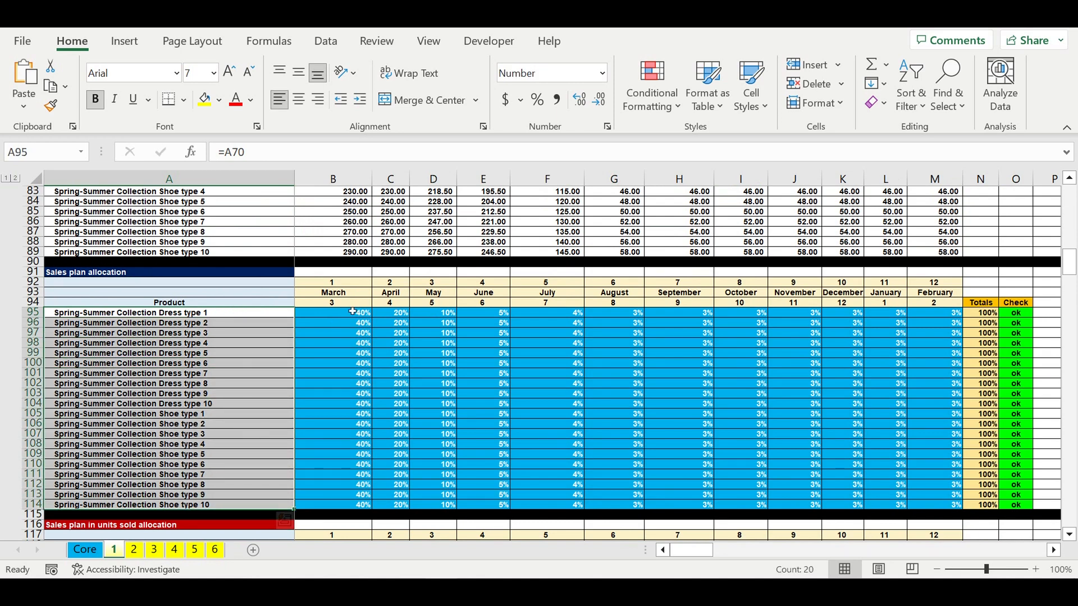
drag(358, 316, 819, 446)
drag(338, 283, 914, 303)
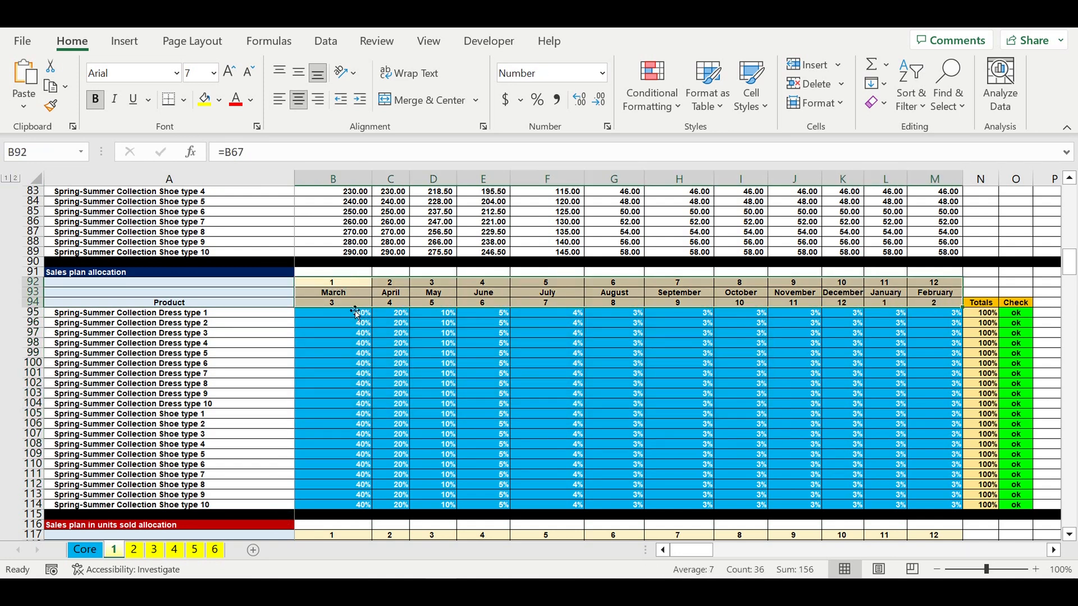
drag(341, 318, 958, 318)
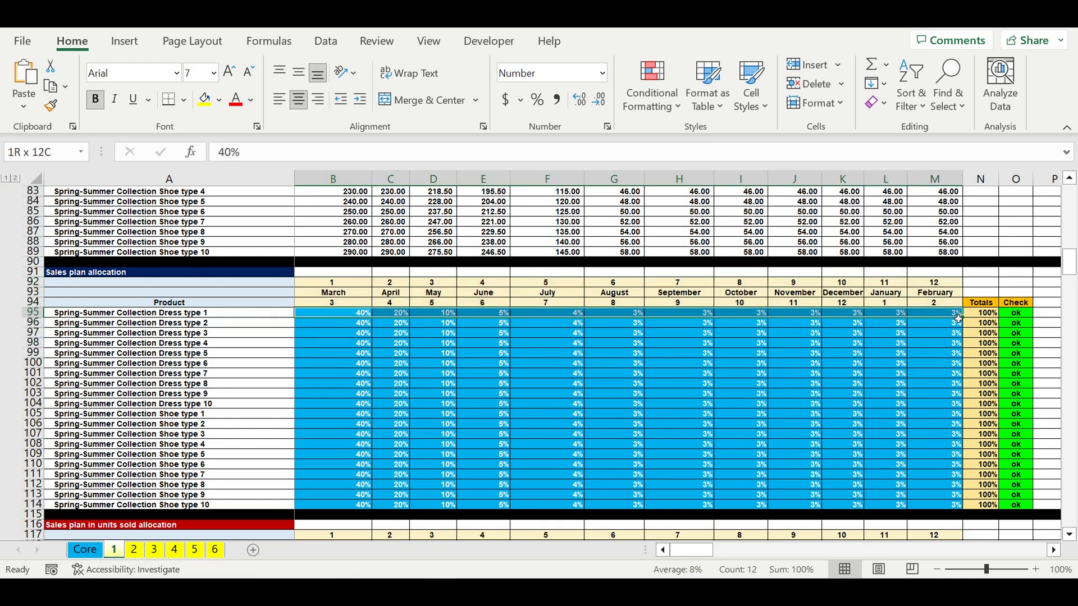
drag(959, 318, 960, 321)
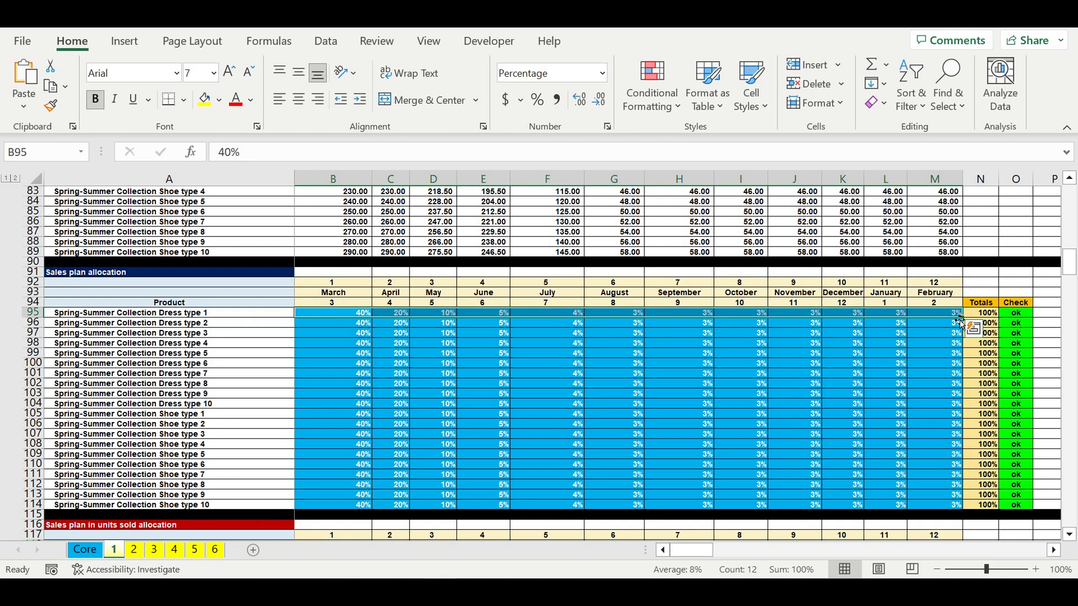
- Try setting the February sales allocation of Spring-Summer Collection Dress type 1 to 4%, then to 2%
click(956, 316)
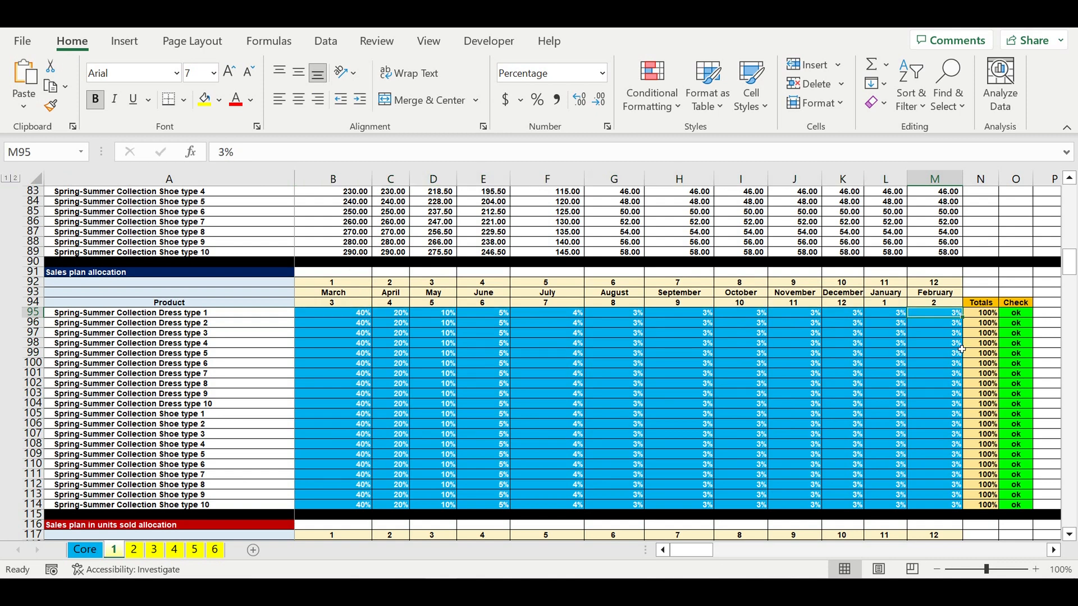
text(4)
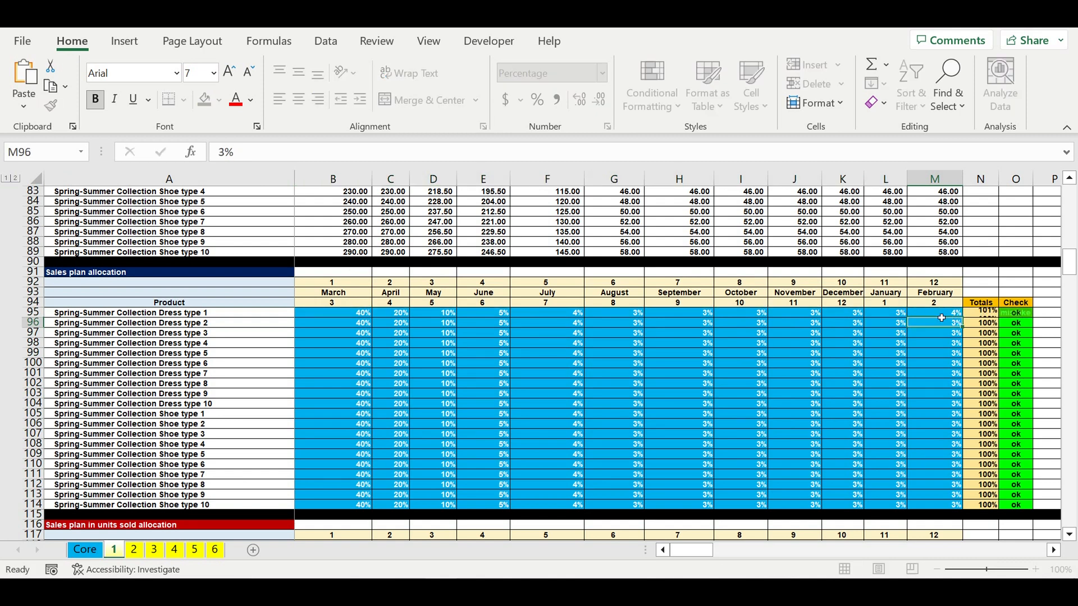
click(942, 319)
click(942, 315)
text(2)
- Restore the February sales allocation of Spring-Summer Collection Dress type 1 to 3%
click(943, 319)
click(943, 317)
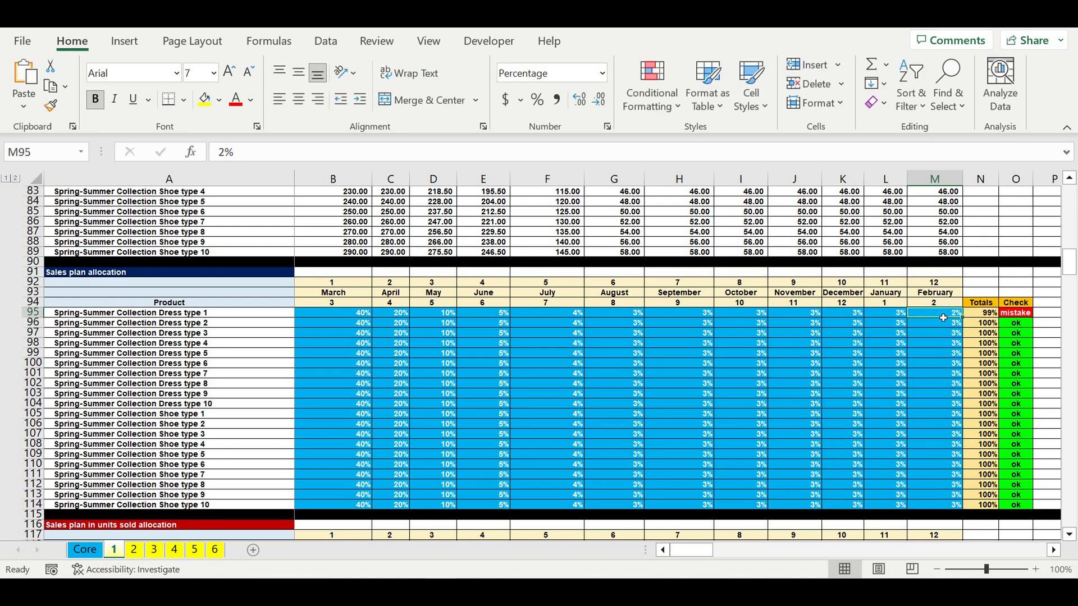
text(3)
key(Return)
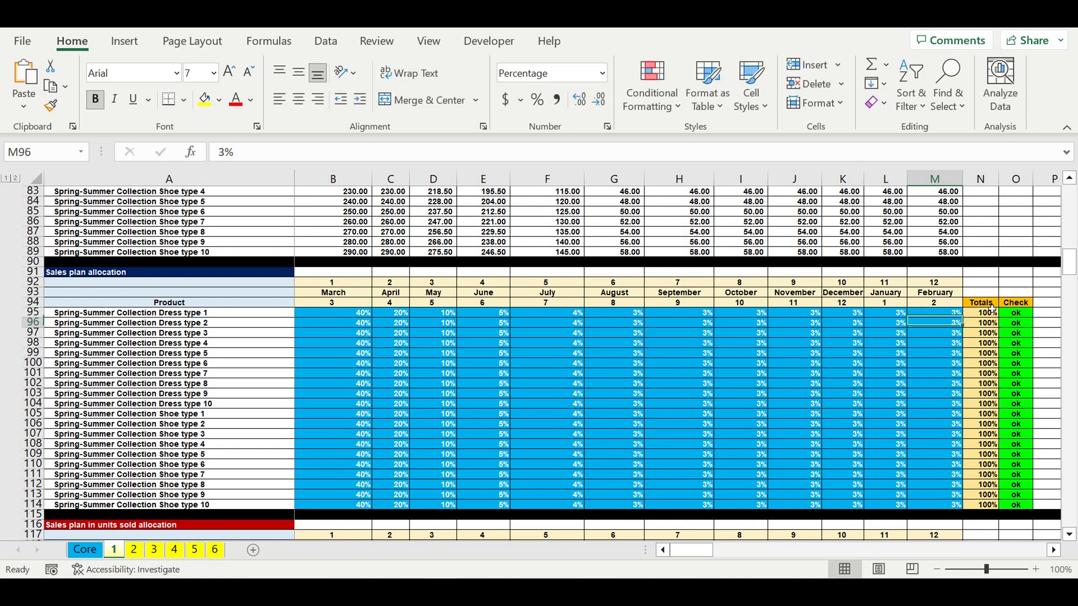
- Inspect the allocation Check formula and browse the units-sold and revenues tables below it
click(1011, 314)
scroll(601, 366, down, 5)
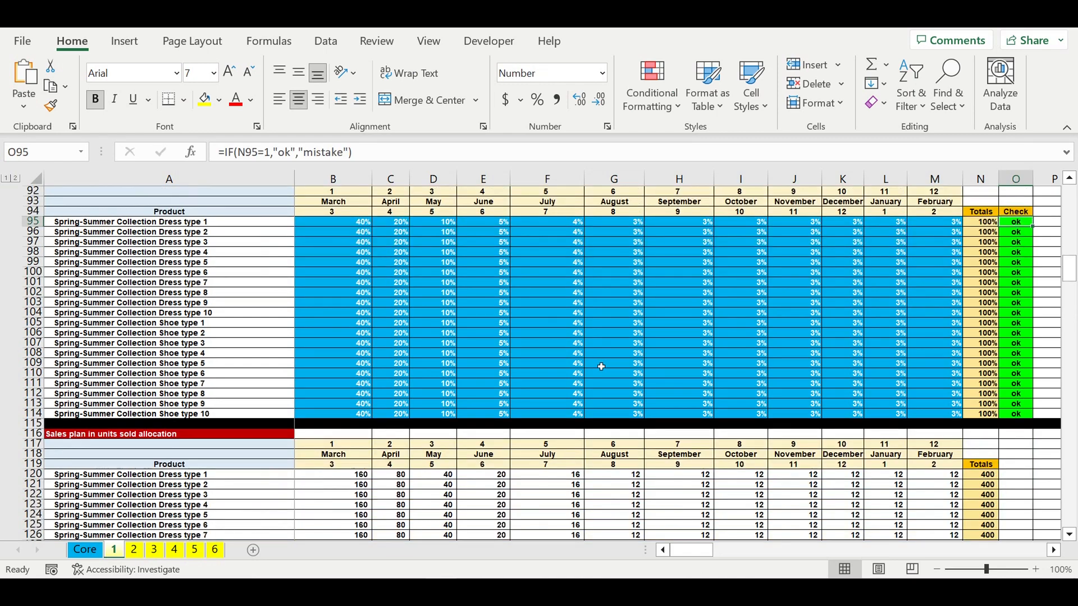
scroll(600, 367, down, 12)
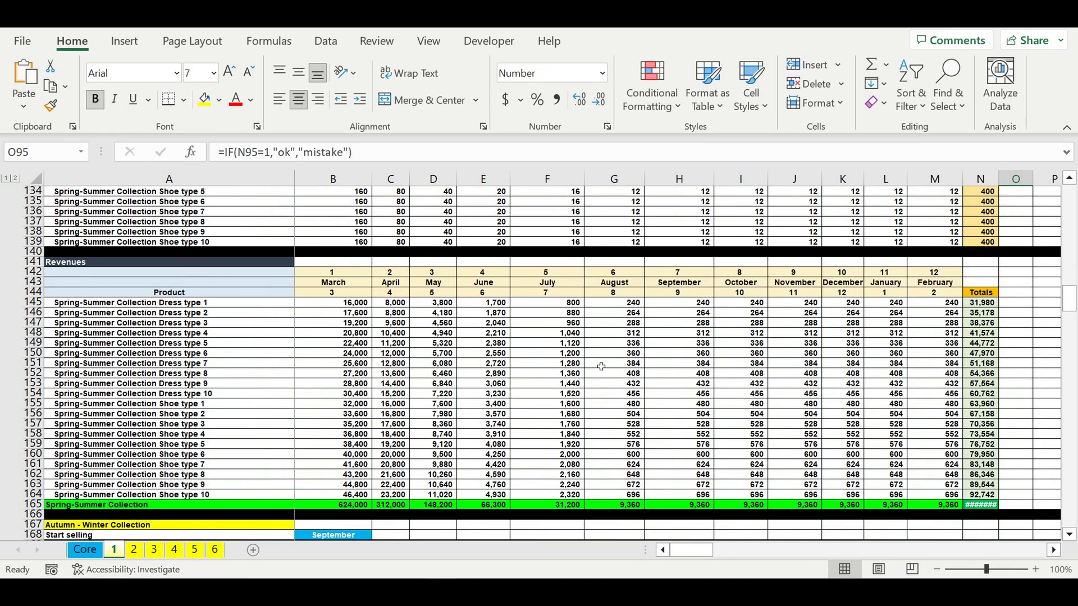
scroll(601, 366, down, 6)
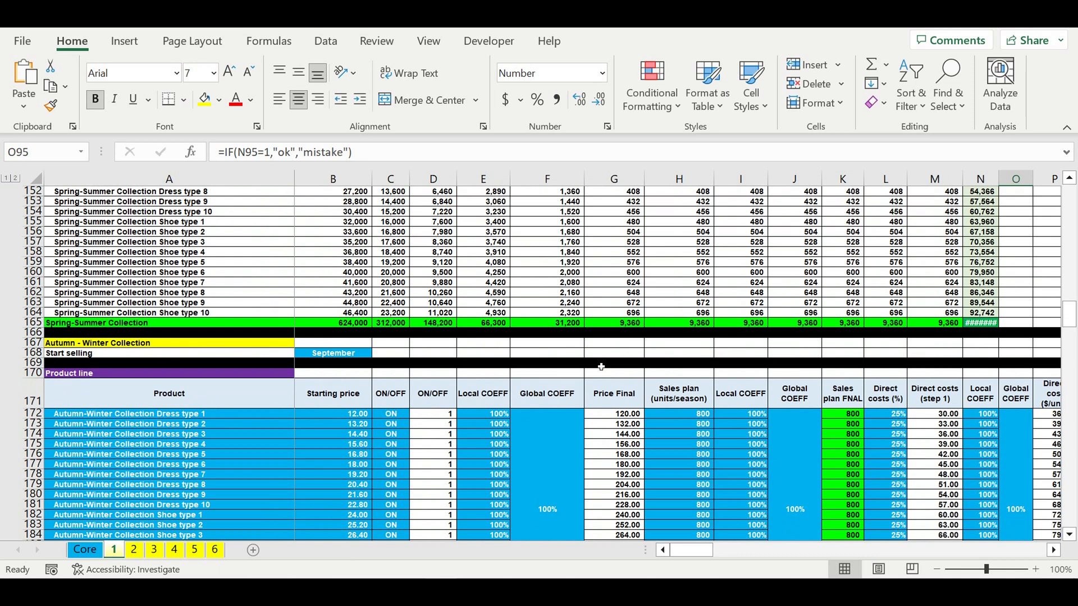
- Inspect the Autumn - Winter Collection header, its September start selling month and its product line names
click(78, 348)
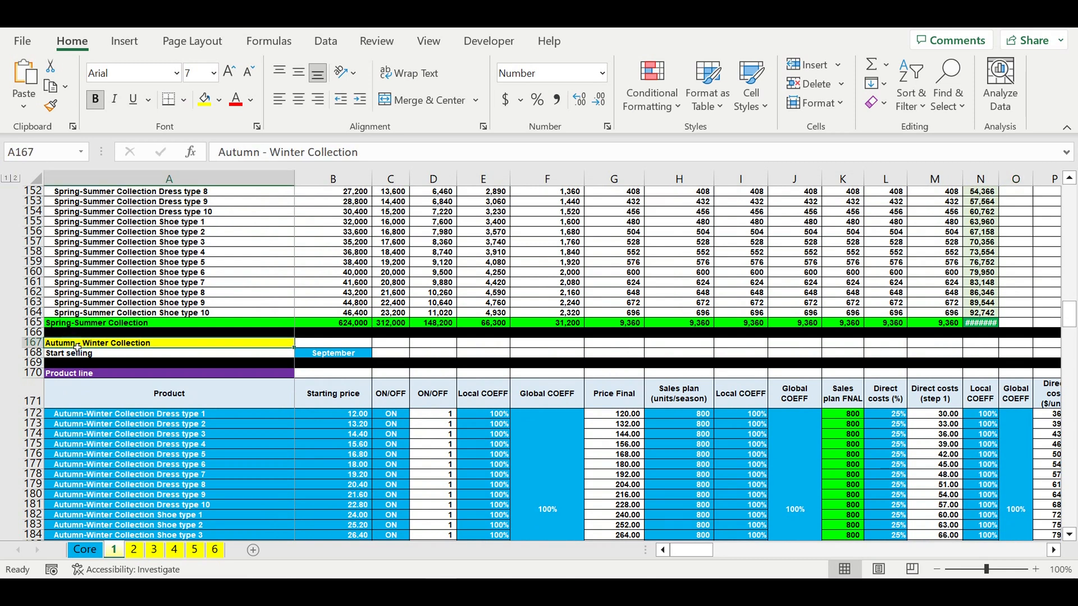
click(314, 344)
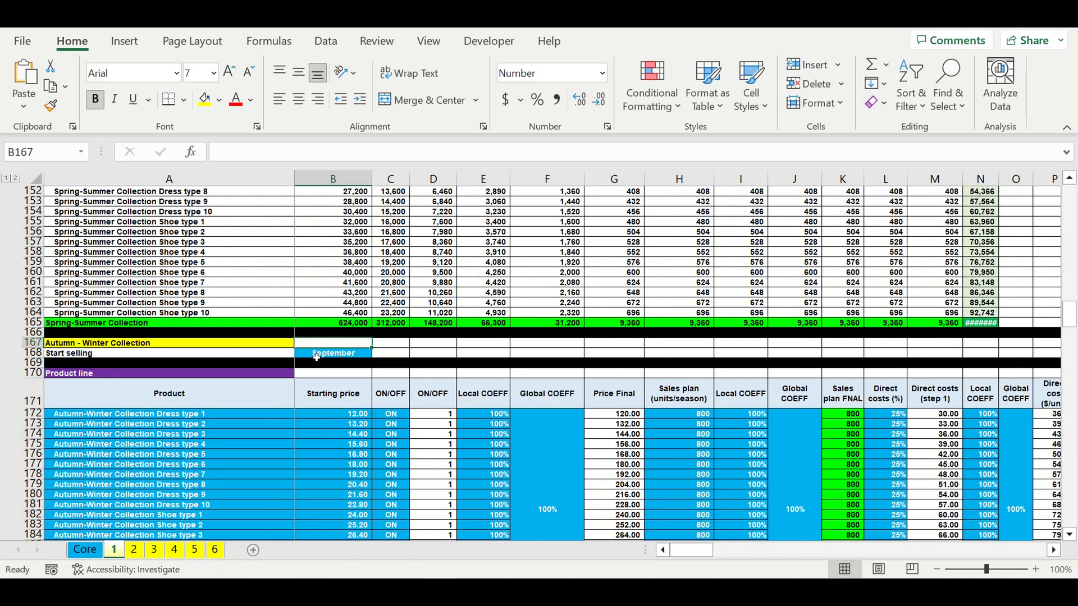
click(316, 354)
scroll(317, 357, down, 3)
drag(168, 323, 241, 486)
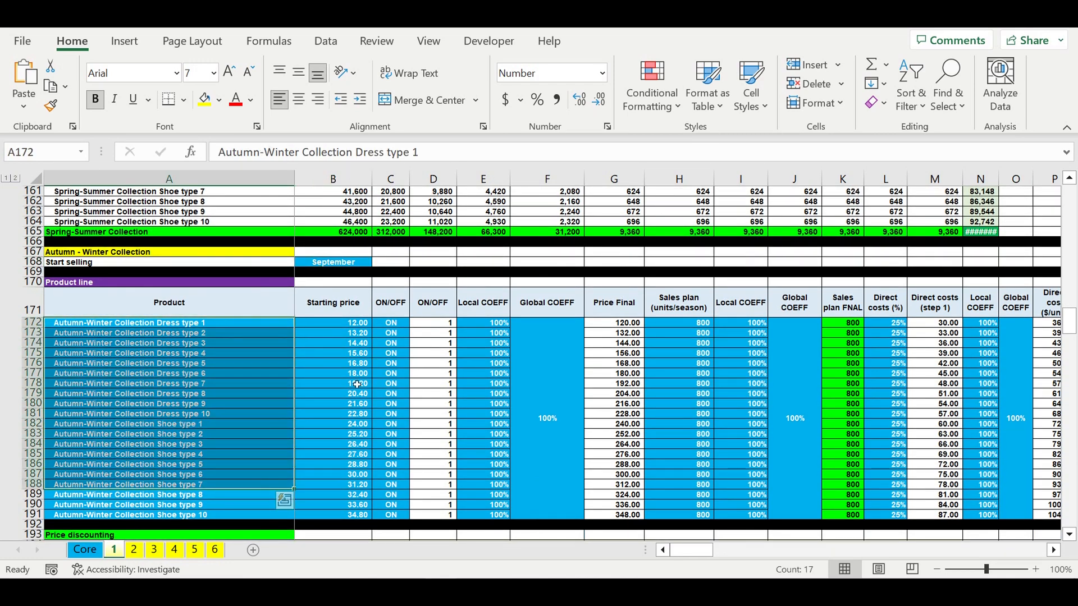
- Browse the Autumn-Winter price discounting, pricing, sales allocation, units-sold and revenues tables
scroll(360, 398, down, 10)
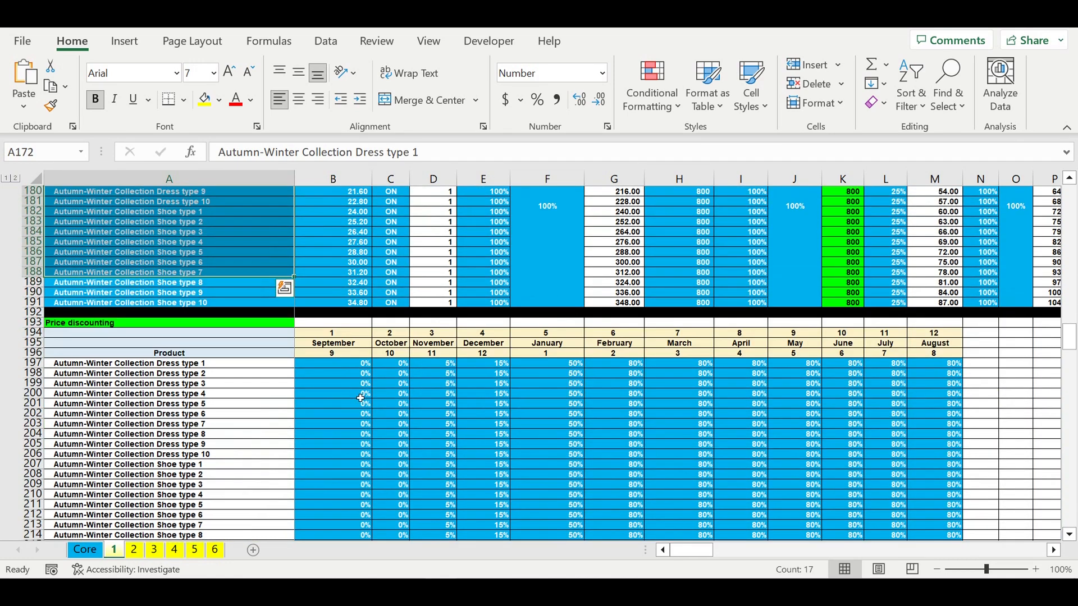
scroll(360, 397, down, 10)
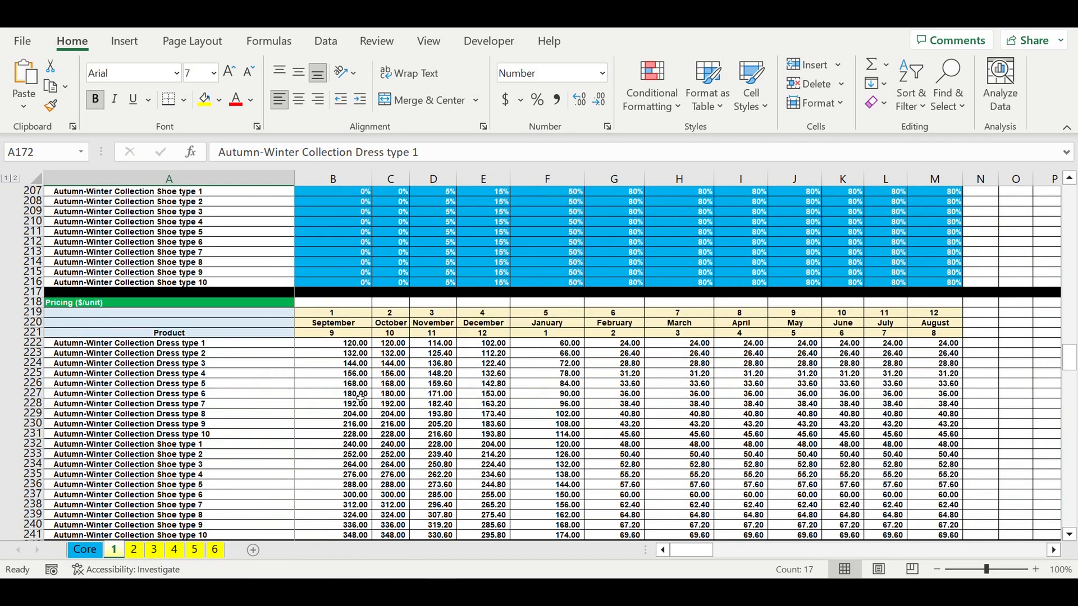
scroll(360, 398, down, 8)
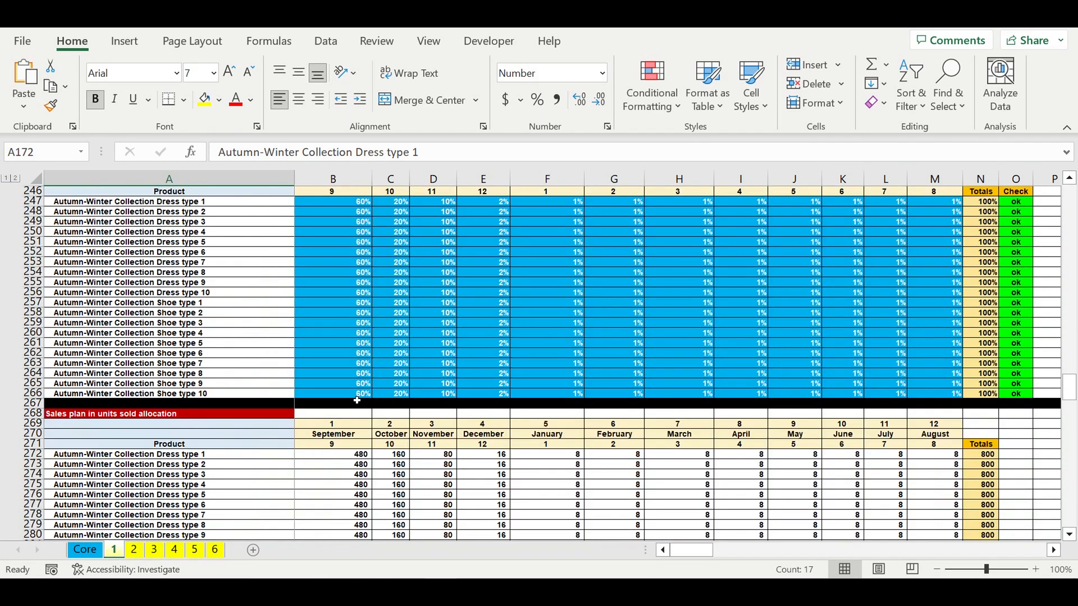
scroll(357, 399, down, 4)
scroll(357, 400, down, 6)
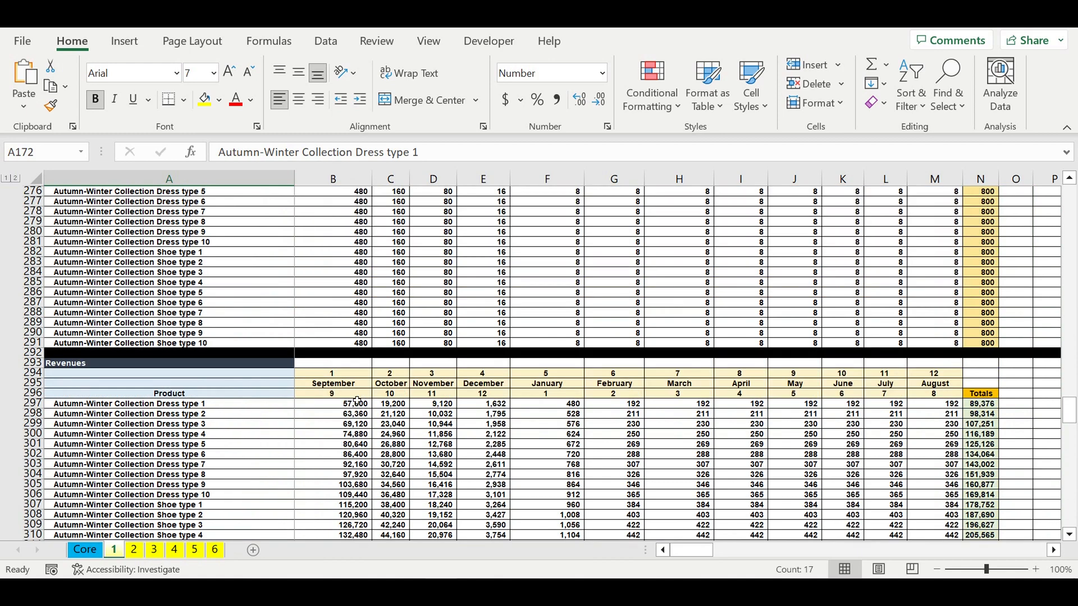
scroll(357, 400, down, 13)
- Move down to the manufacturing sections and select the Manufacturing costs allocation heading
click(236, 375)
scroll(242, 389, down, 9)
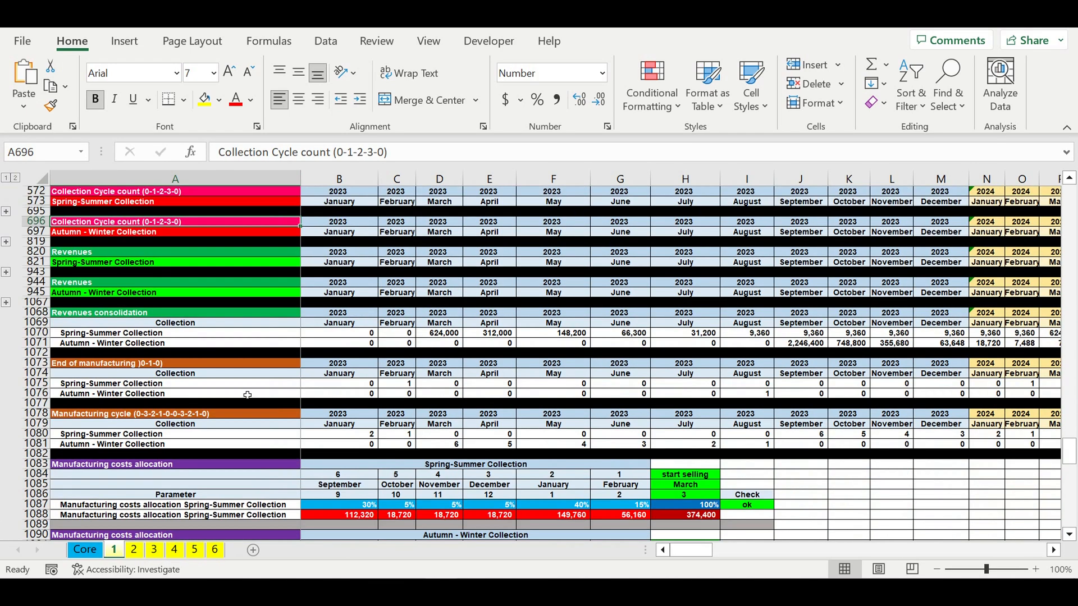
scroll(247, 395, down, 2)
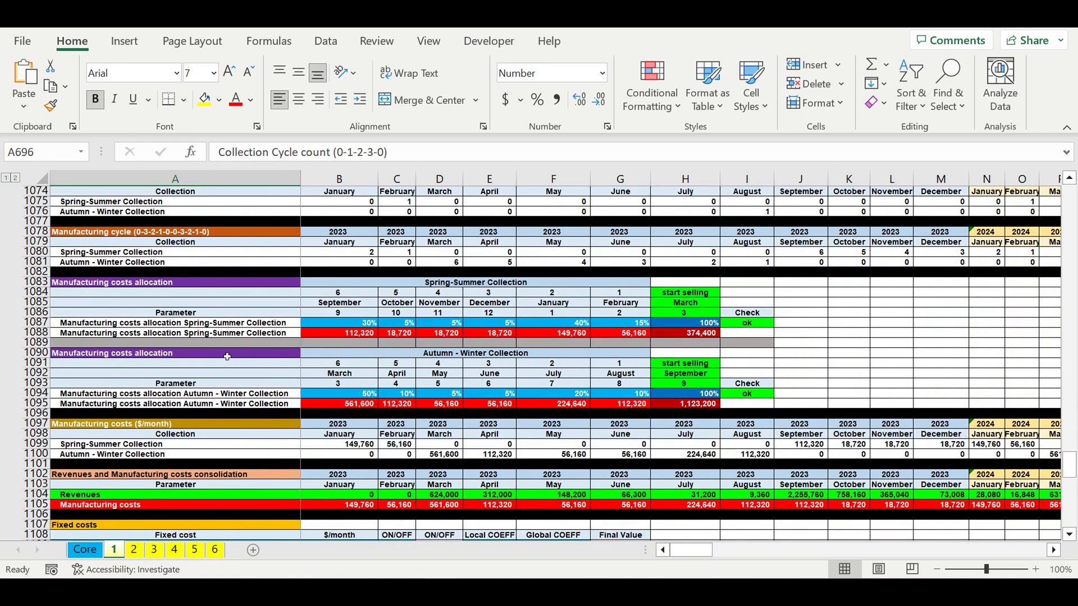
click(89, 284)
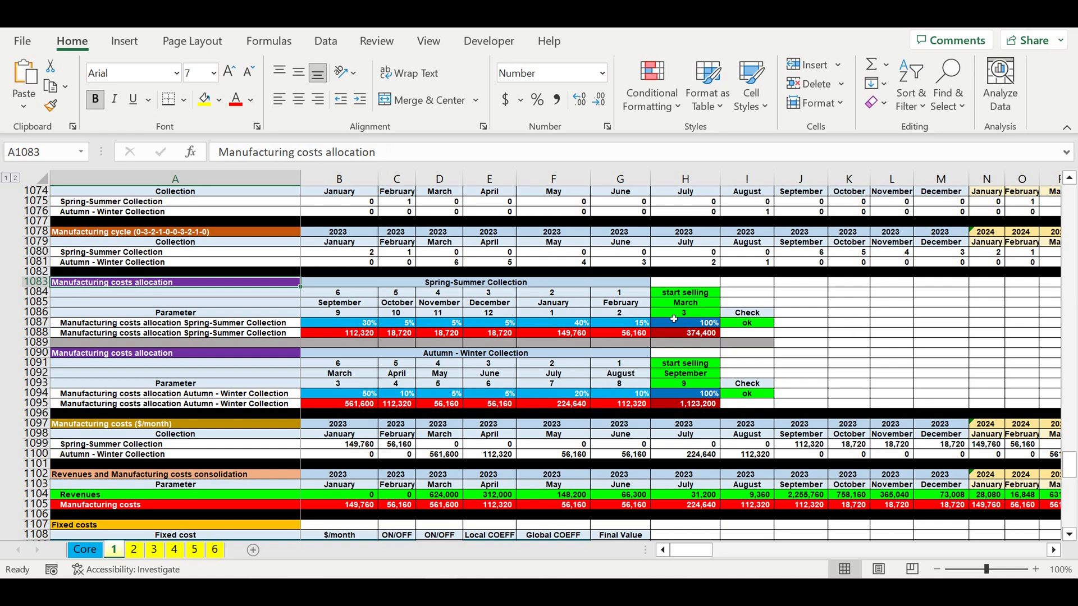
- Inspect the start selling months and month headers of both manufacturing costs allocation tables
drag(685, 292, 685, 312)
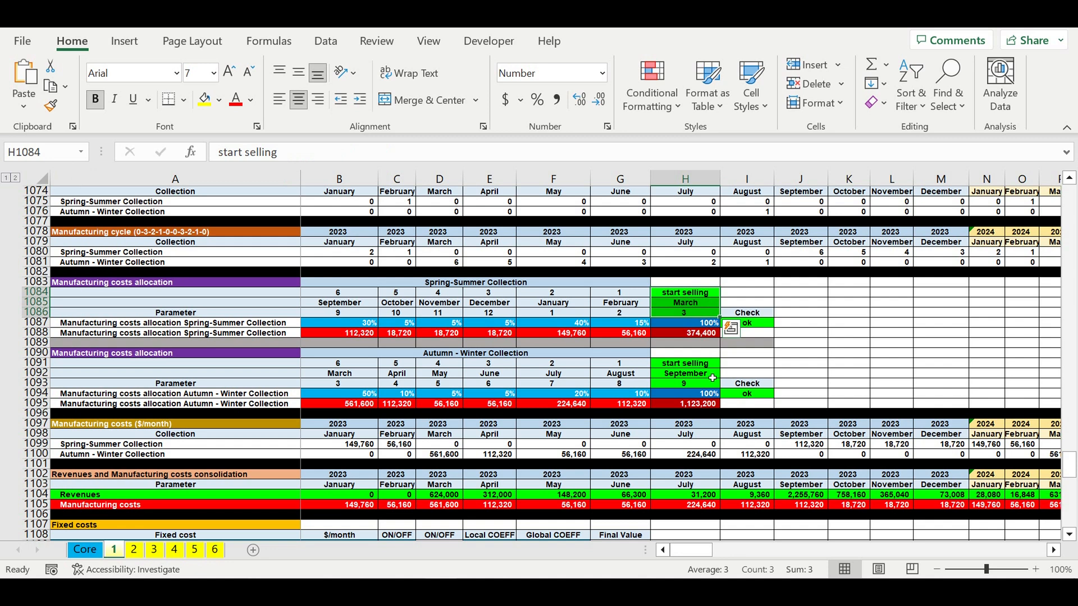
drag(699, 364, 706, 386)
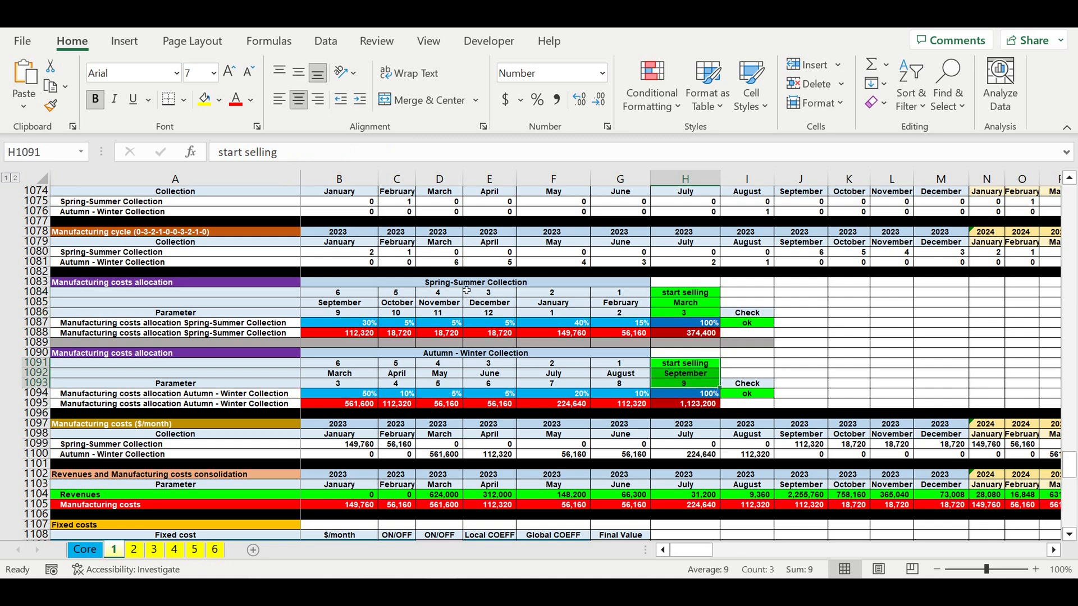
click(461, 287)
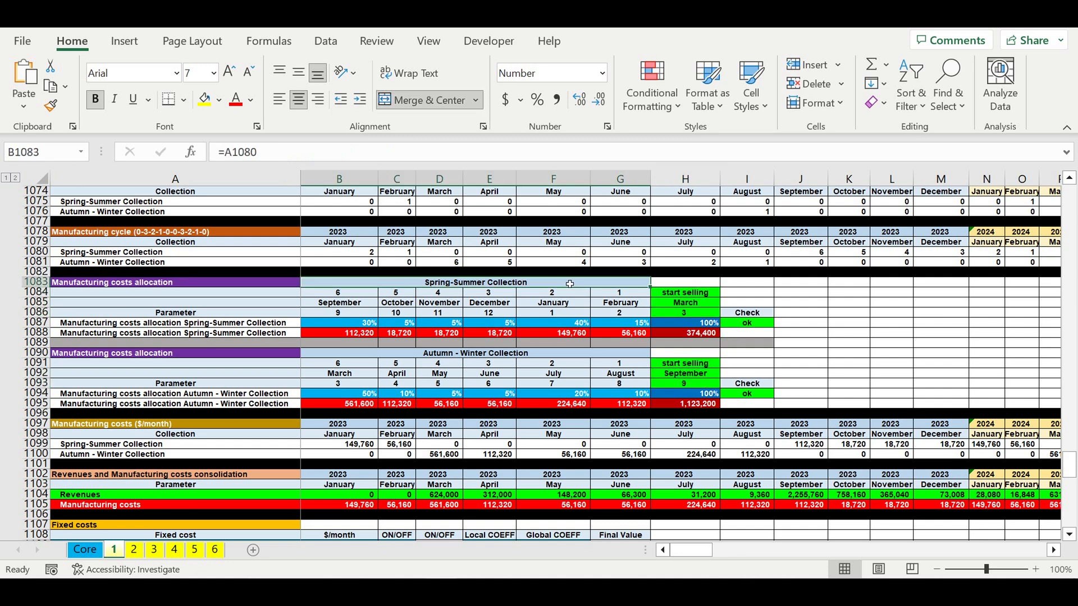
drag(681, 307, 683, 313)
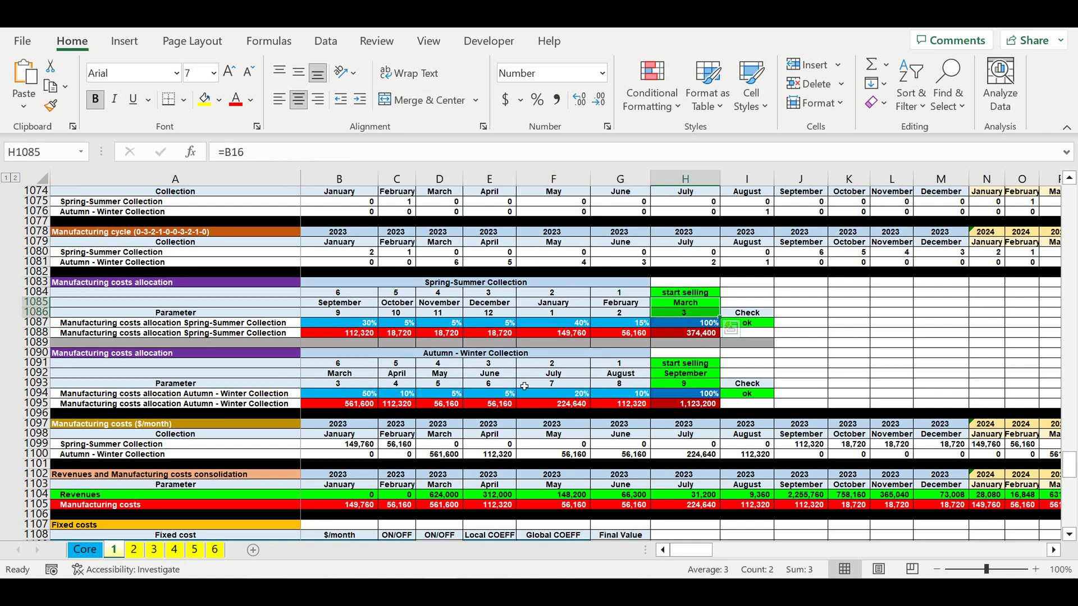
click(445, 356)
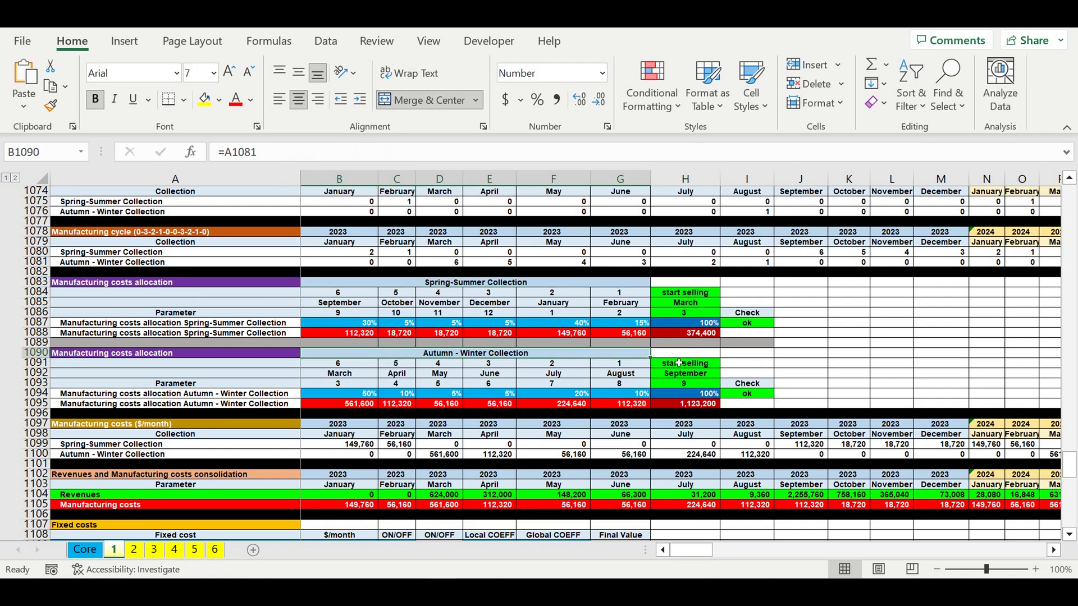
drag(679, 364, 684, 384)
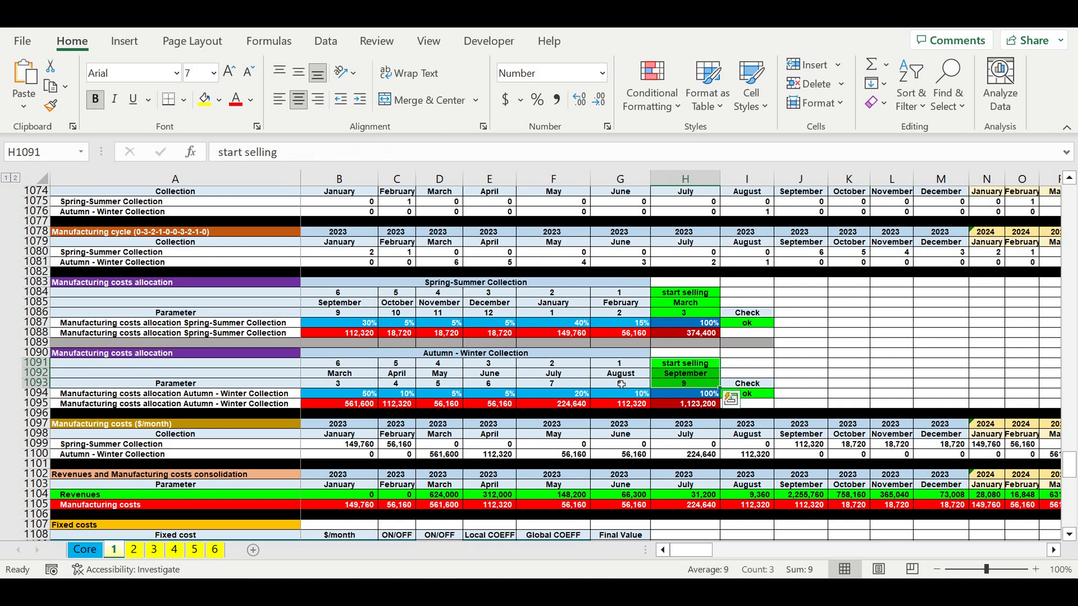
drag(622, 384, 321, 374)
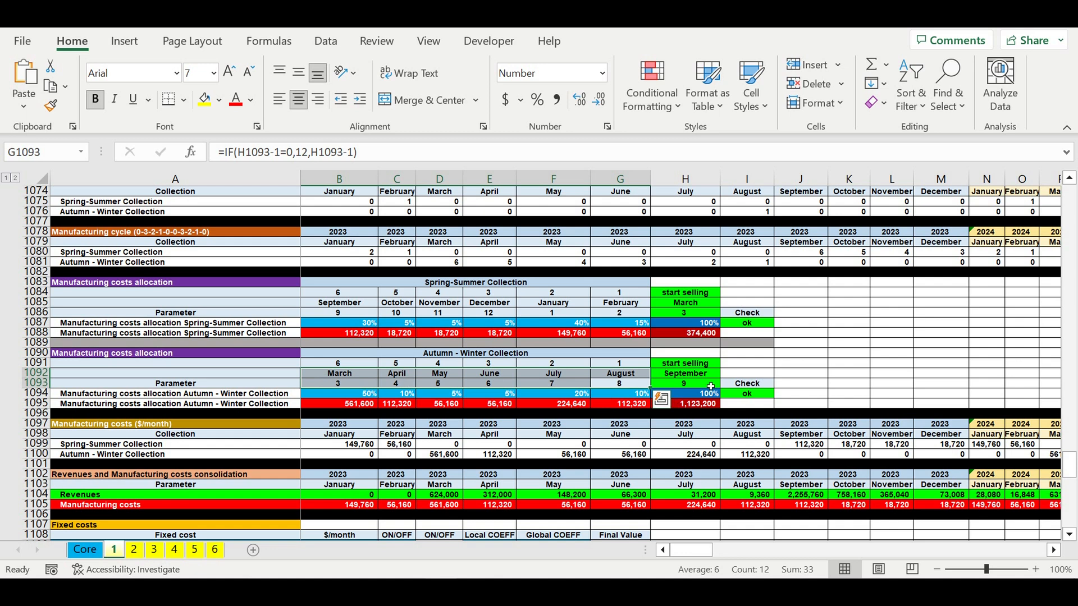
- Inspect the manufacturing costs allocation percentages and their totals for both collections
click(707, 335)
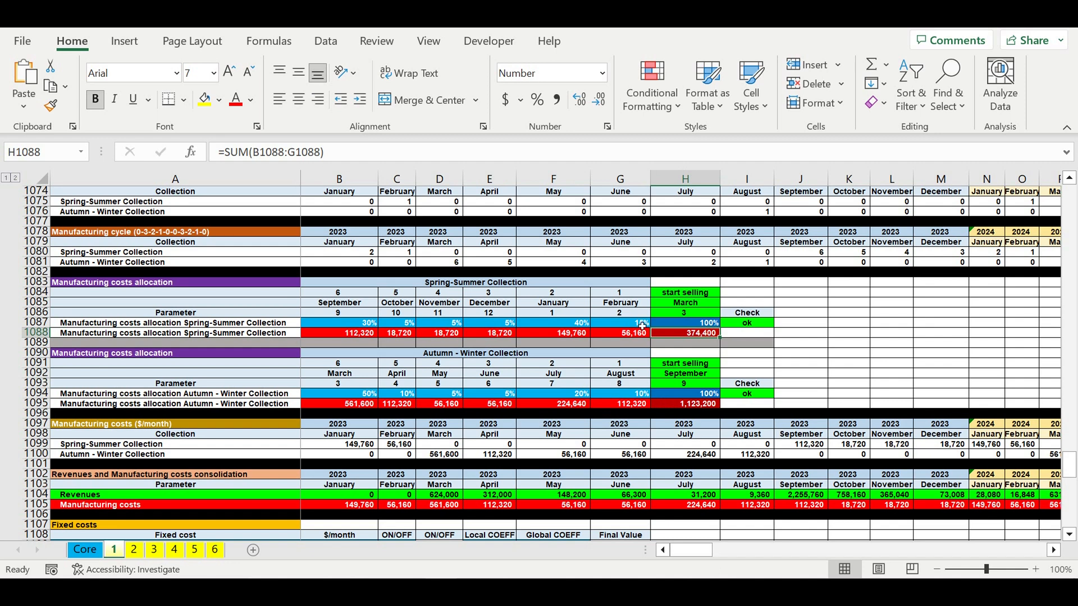
drag(643, 326, 620, 312)
drag(711, 298, 704, 316)
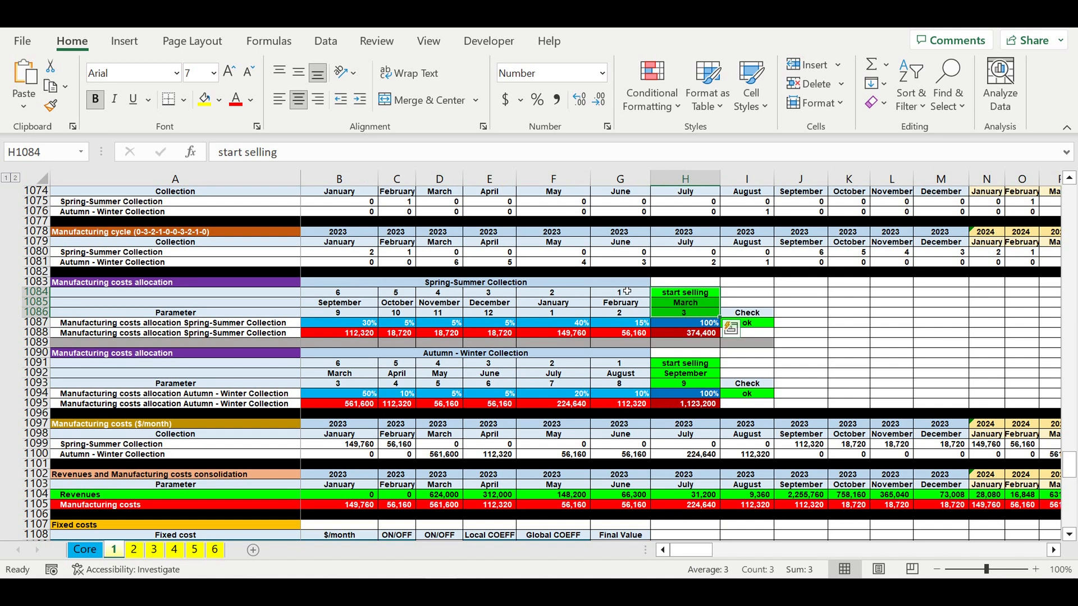
drag(627, 291, 324, 326)
drag(635, 327, 360, 324)
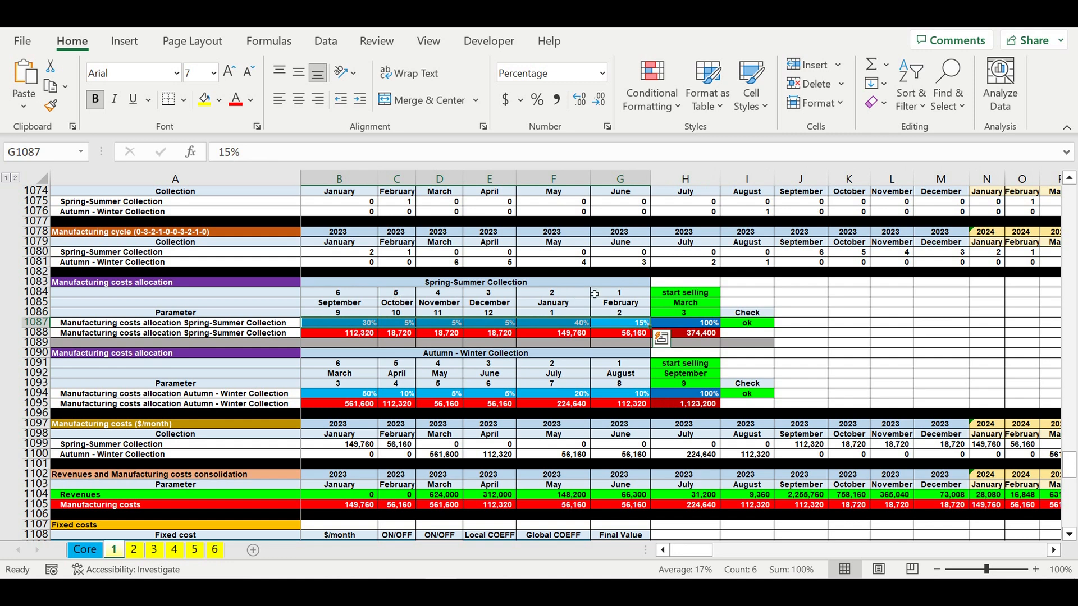
click(516, 282)
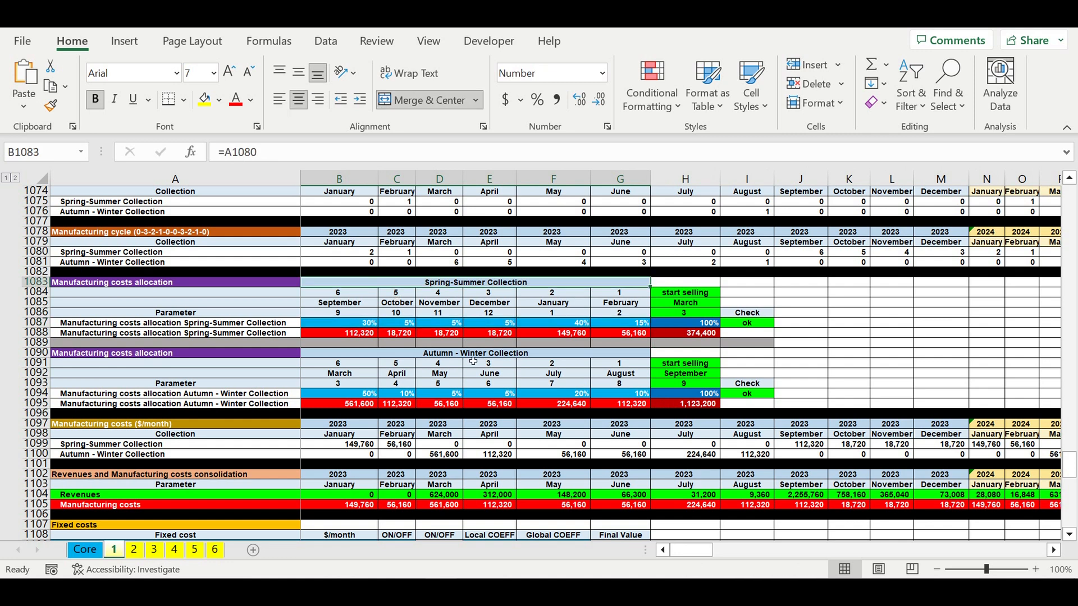
click(468, 357)
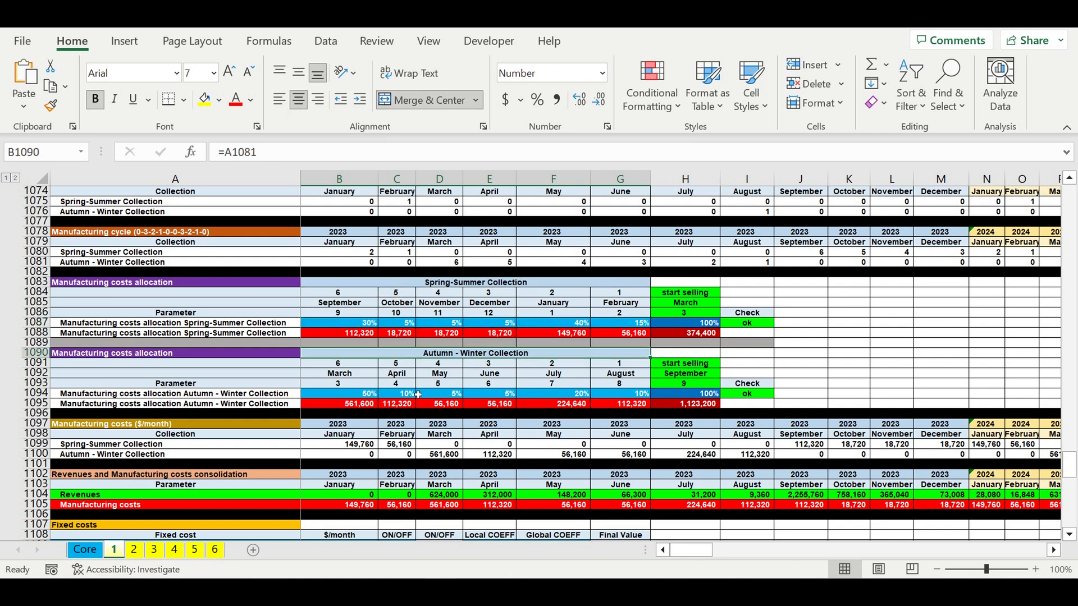
drag(351, 394, 602, 393)
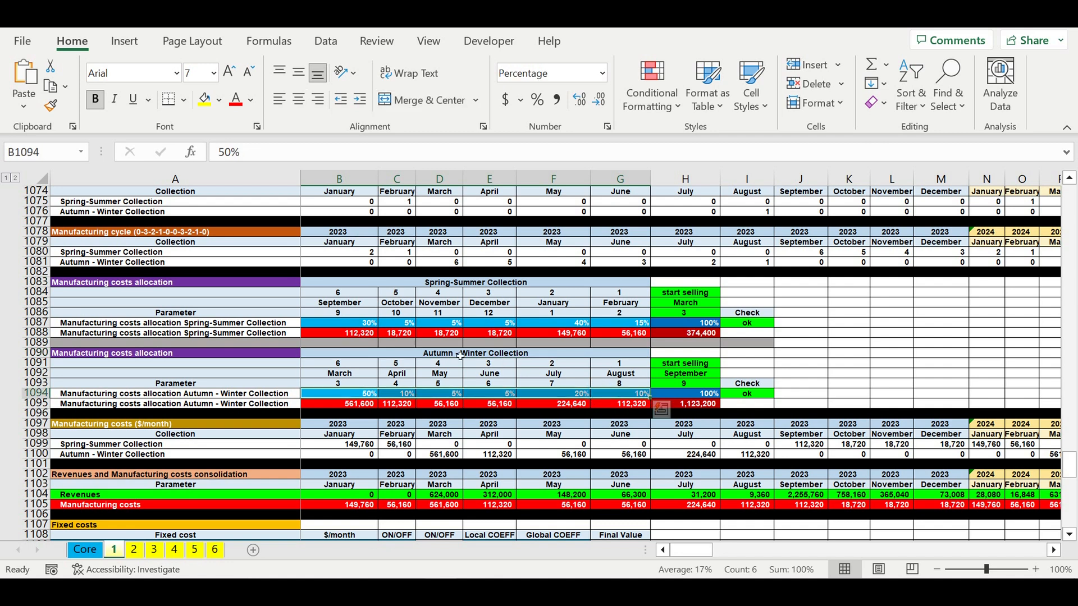
click(436, 355)
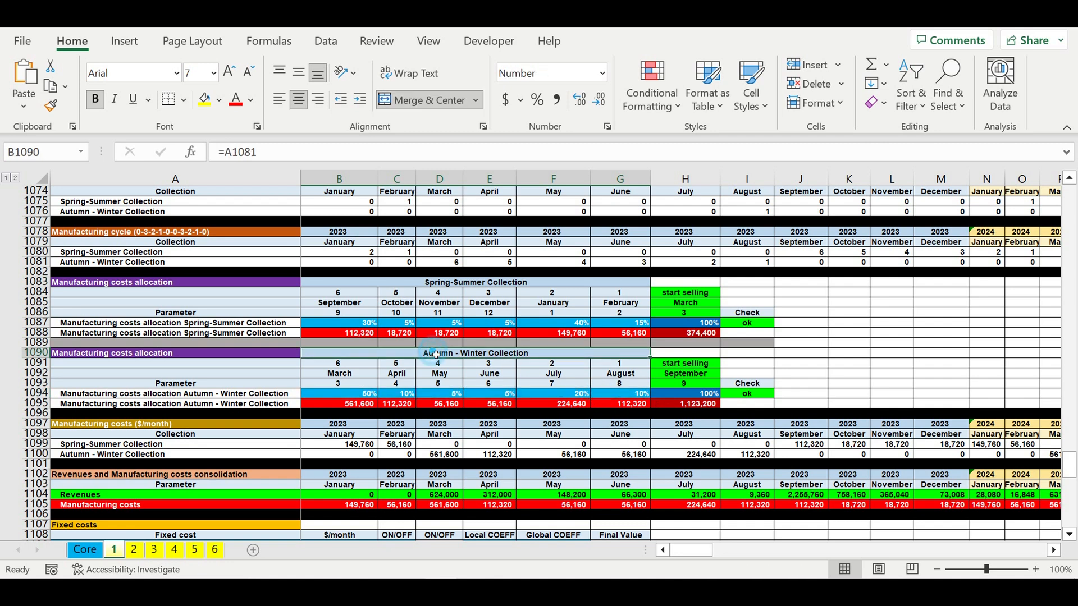
click(695, 396)
click(694, 403)
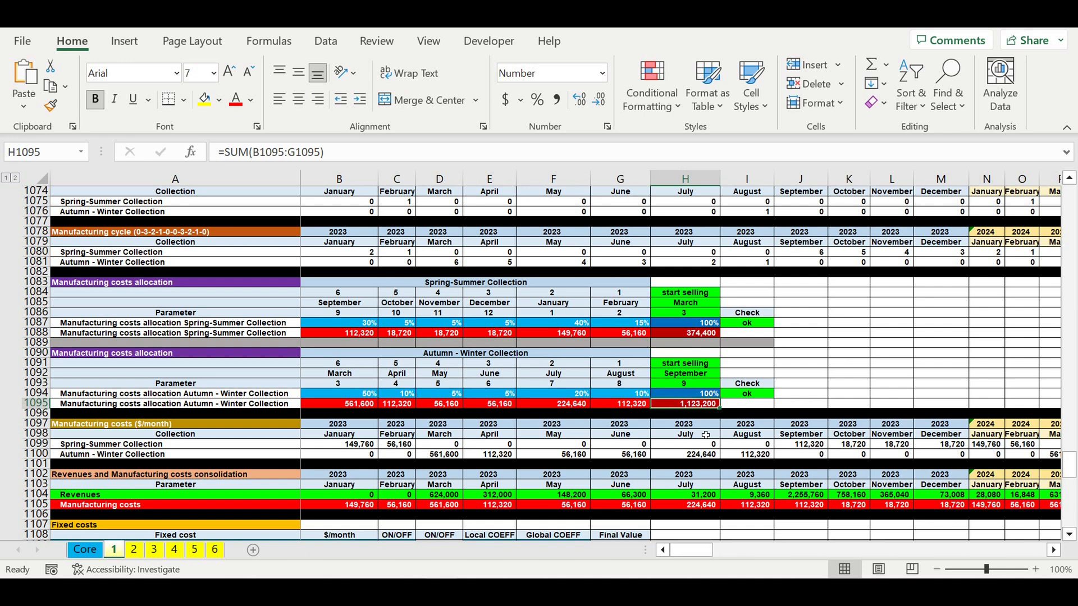
- Scroll to the Fixed costs section and inspect the list of fixed cost items
scroll(706, 435, down, 7)
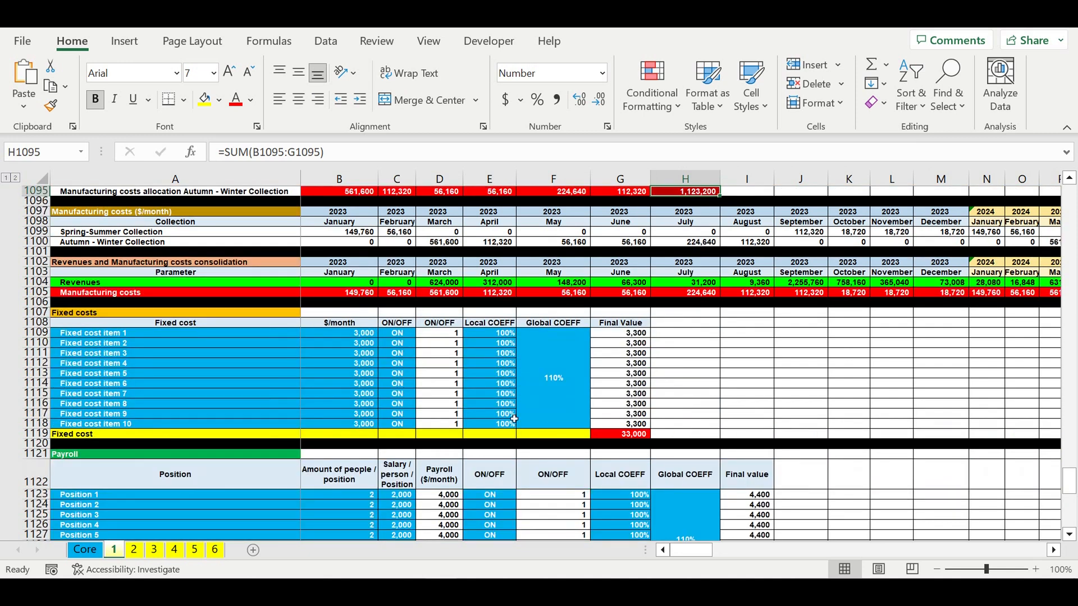
drag(121, 335, 115, 420)
click(99, 365)
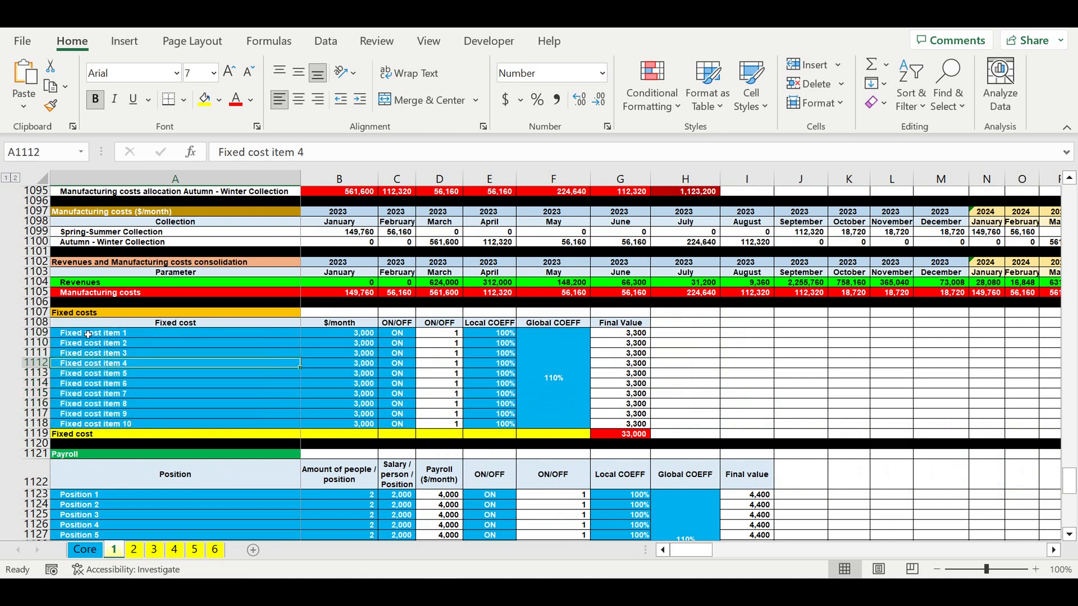
drag(88, 335, 89, 425)
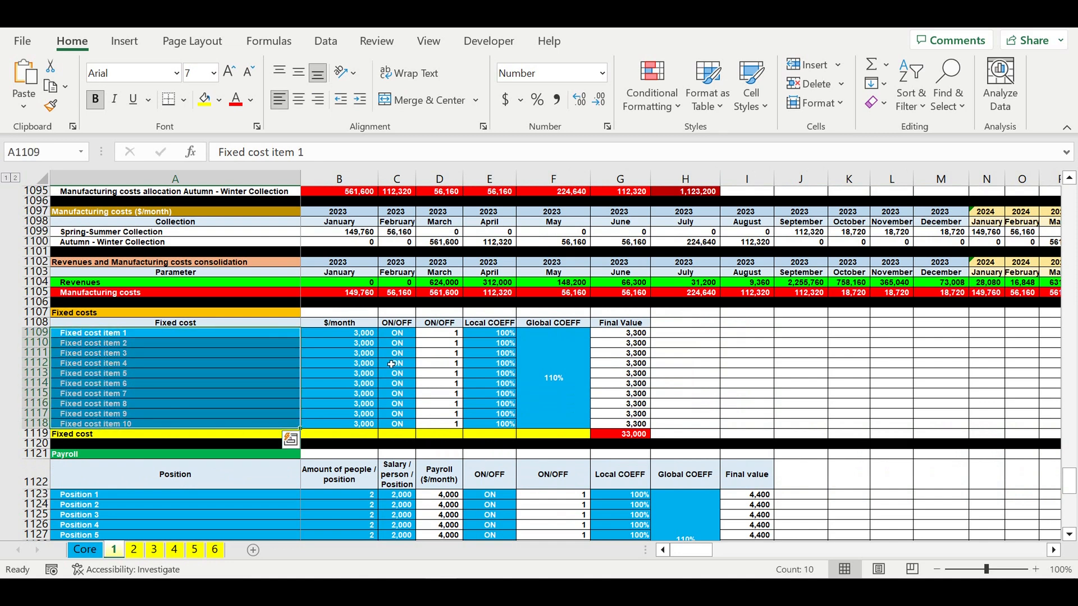
- Inspect the fixed cost monthly amounts, ON/OFF switches and local coefficients
click(355, 335)
drag(355, 335, 356, 424)
drag(397, 333, 397, 424)
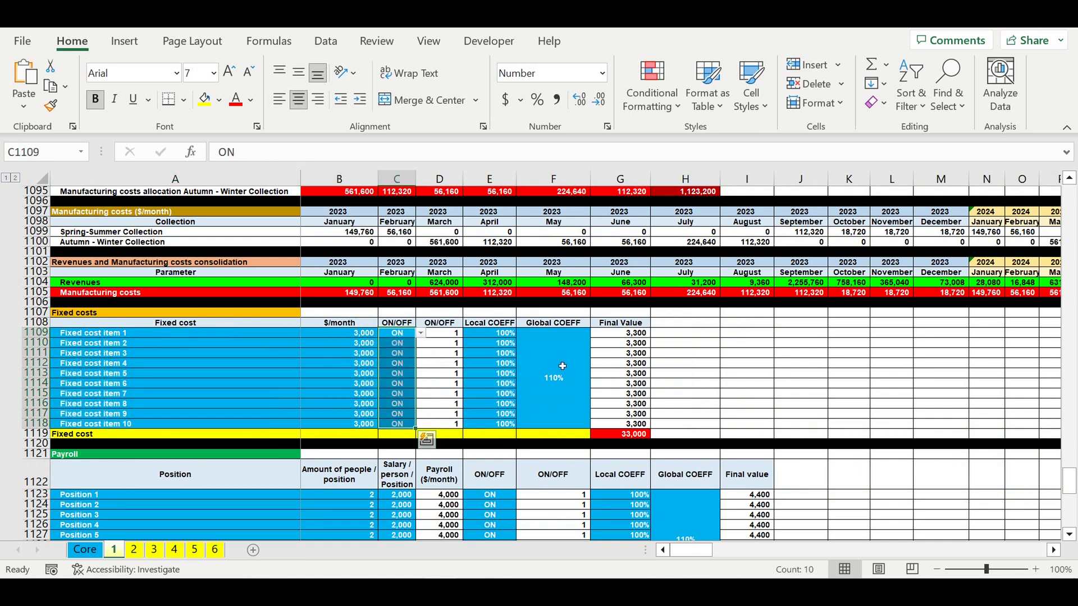
drag(489, 333, 500, 427)
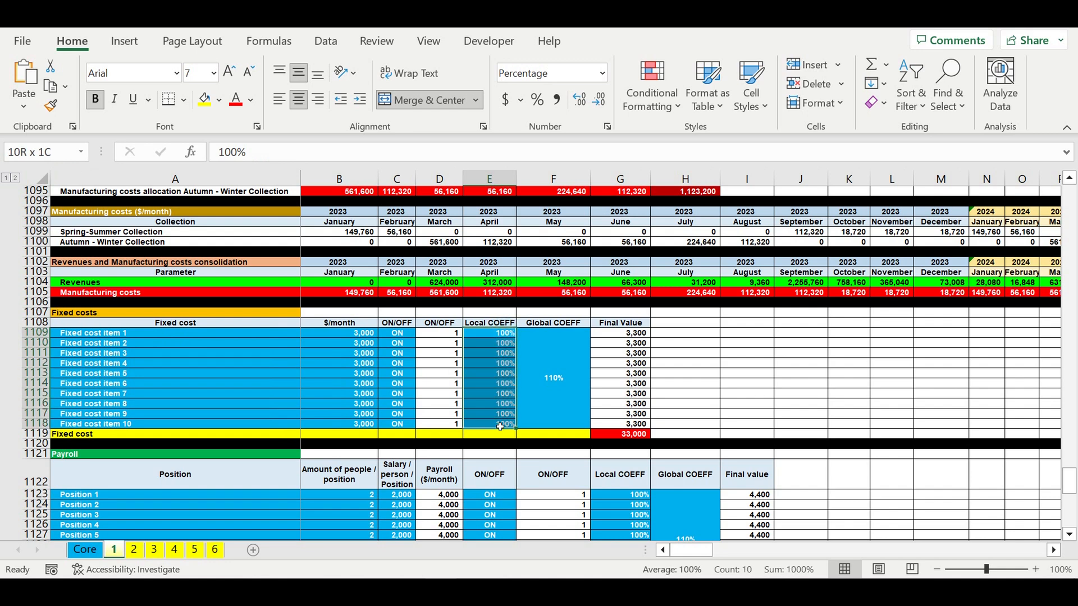
- Scroll to the Payroll section and inspect the positions, salaries per position, local coefficients and global coefficient
scroll(500, 427, down, 2)
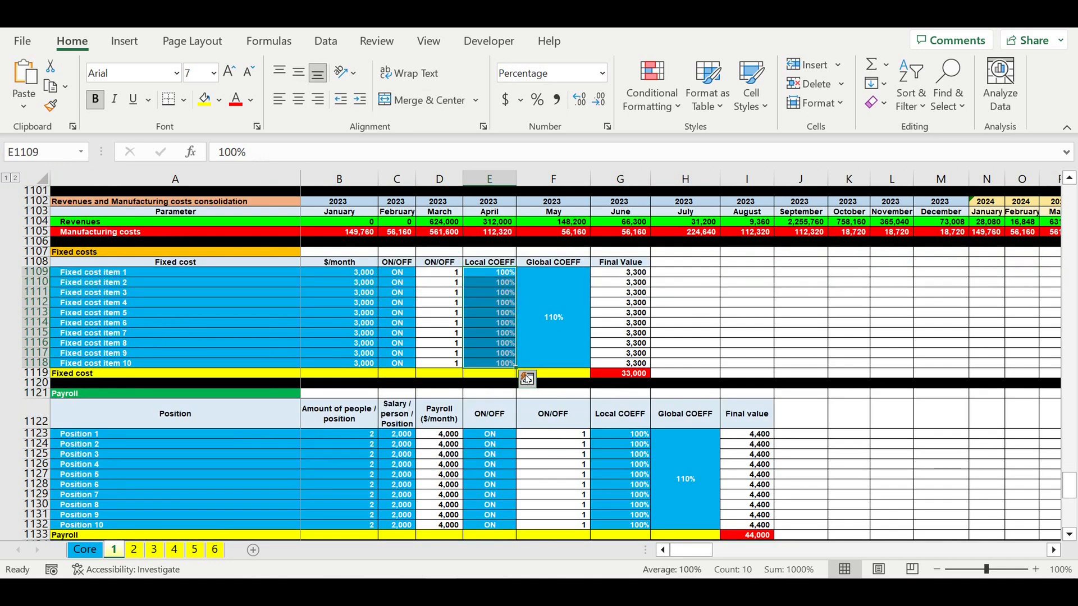
scroll(337, 376, down, 1)
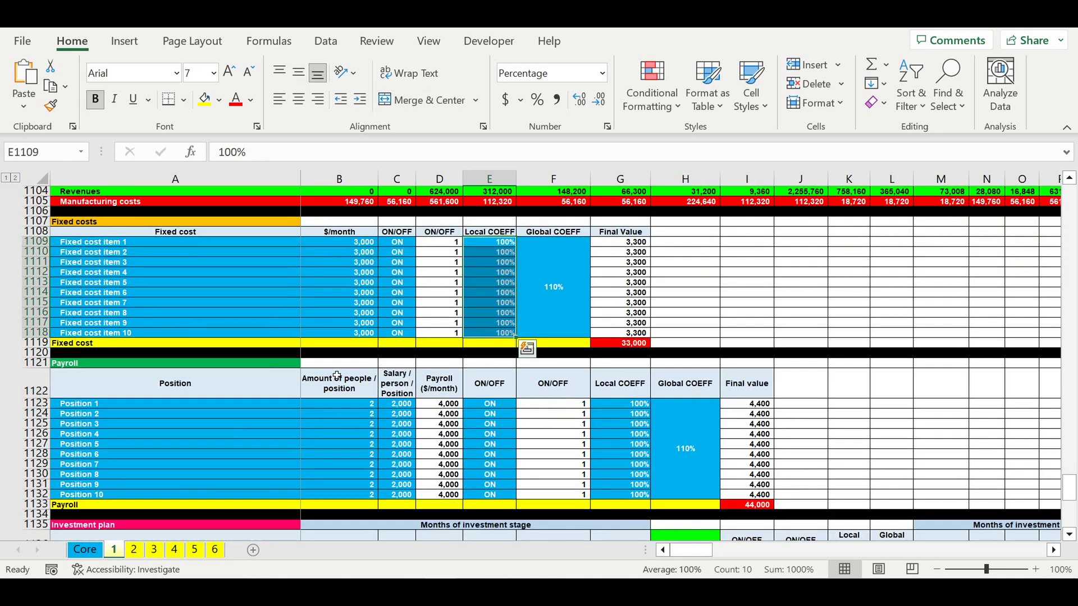
drag(82, 405, 108, 503)
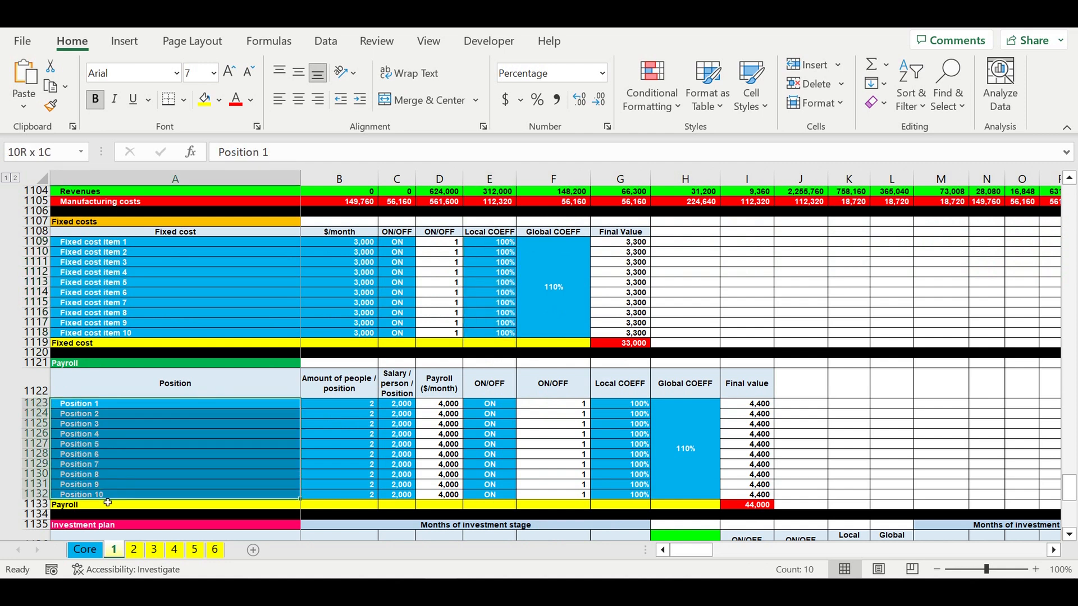
click(99, 404)
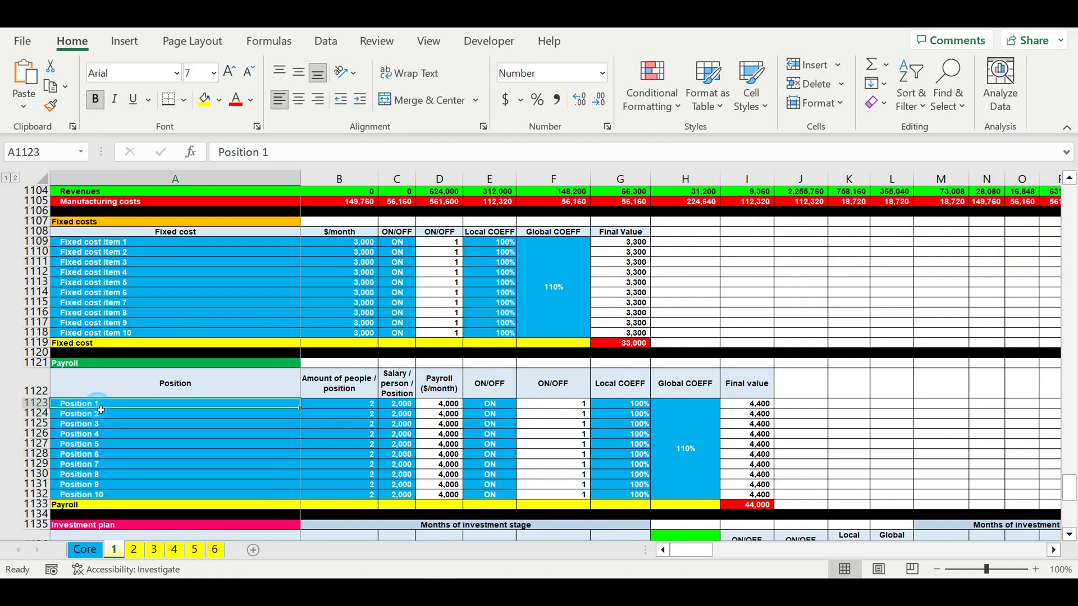
drag(351, 403, 357, 494)
drag(403, 405, 404, 503)
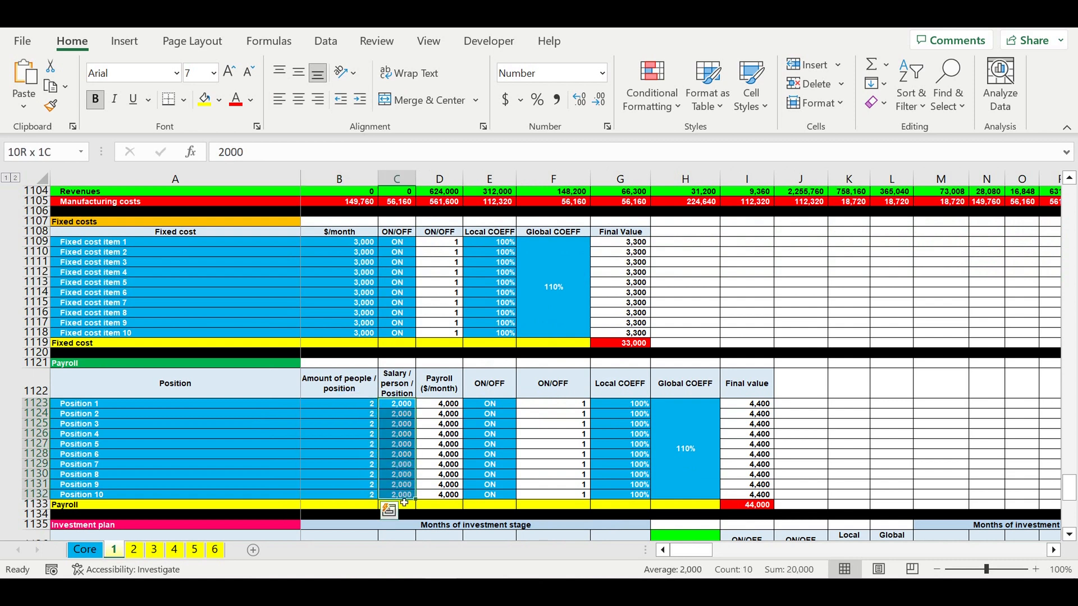
drag(490, 404, 494, 494)
drag(668, 438, 635, 443)
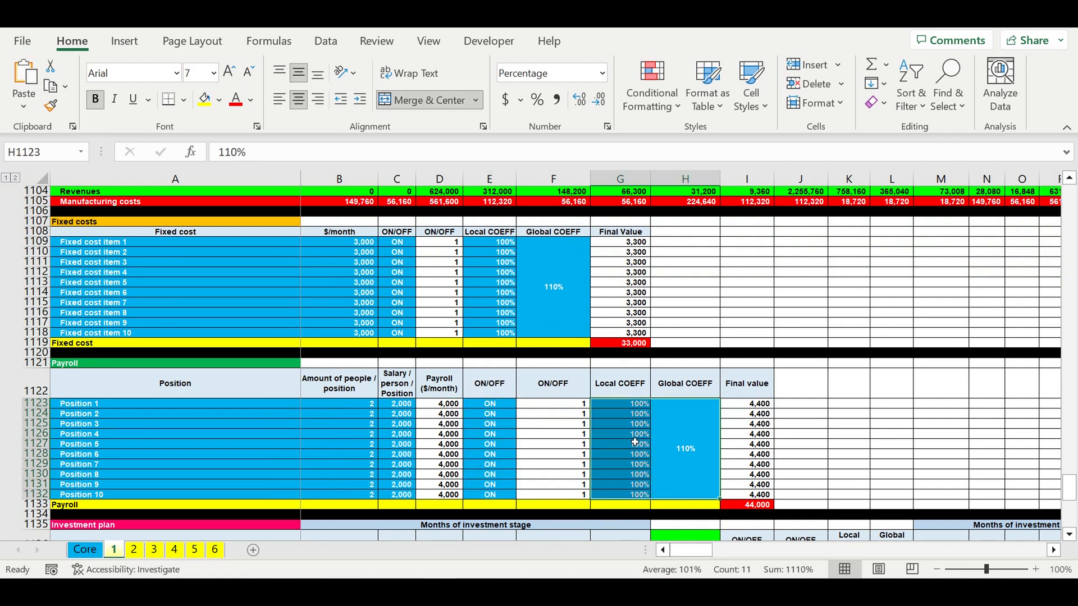
- Scroll to the Investment plan section and inspect the investment items and their amounts per month of investment stage
scroll(635, 443, down, 7)
click(570, 405)
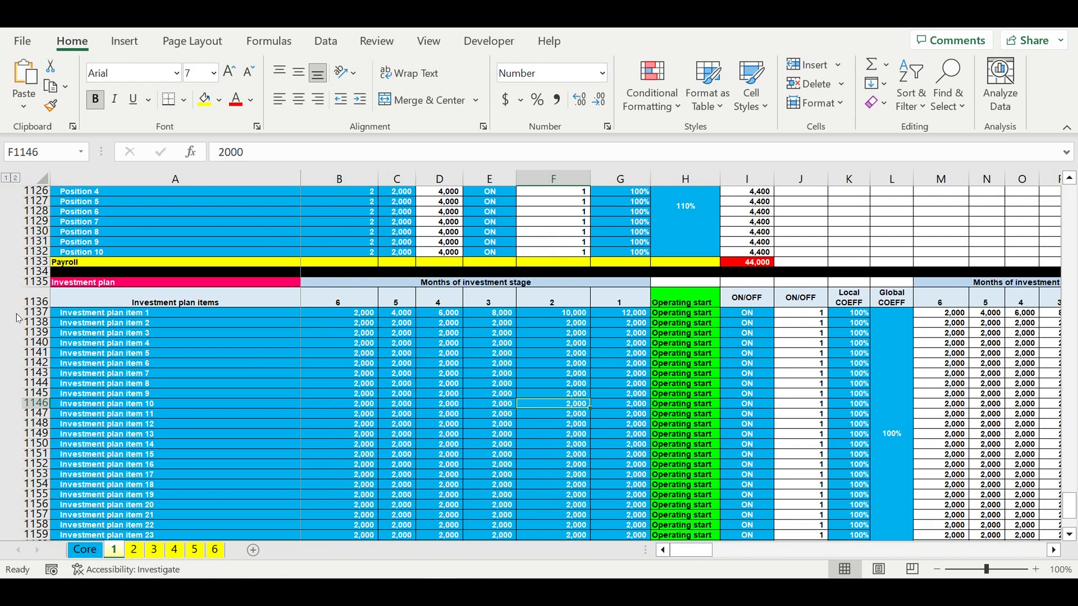
click(85, 315)
key(ctrl+shift+Down)
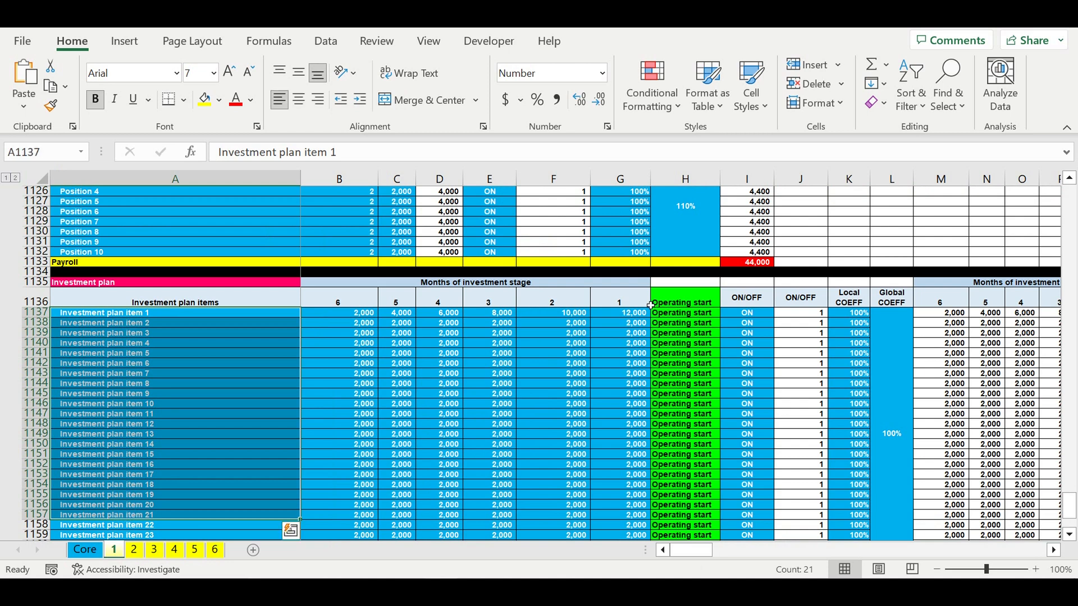
click(672, 298)
drag(677, 310, 698, 533)
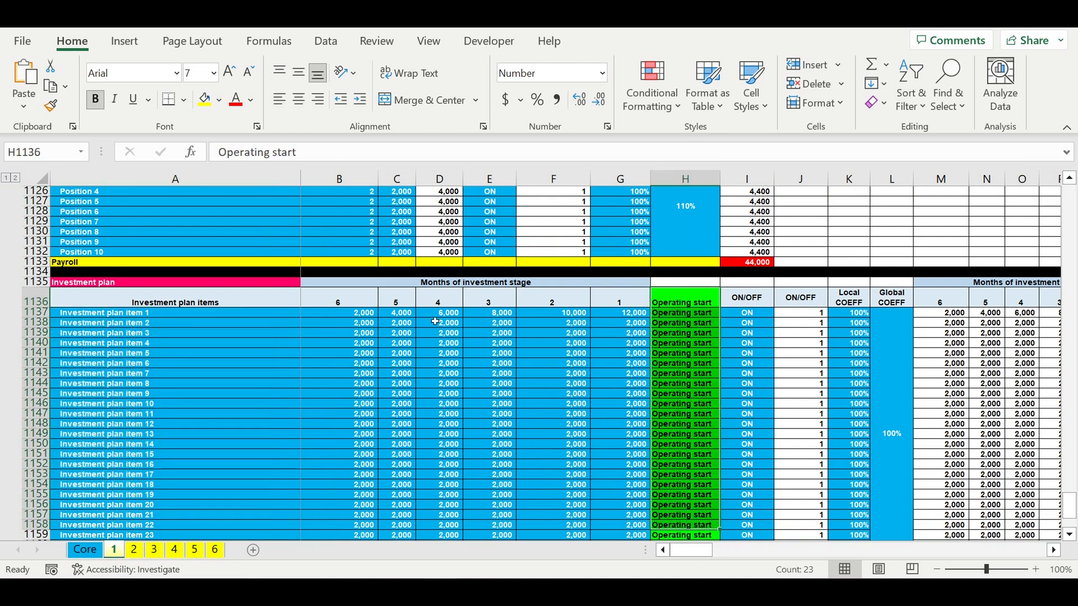
drag(620, 312, 379, 411)
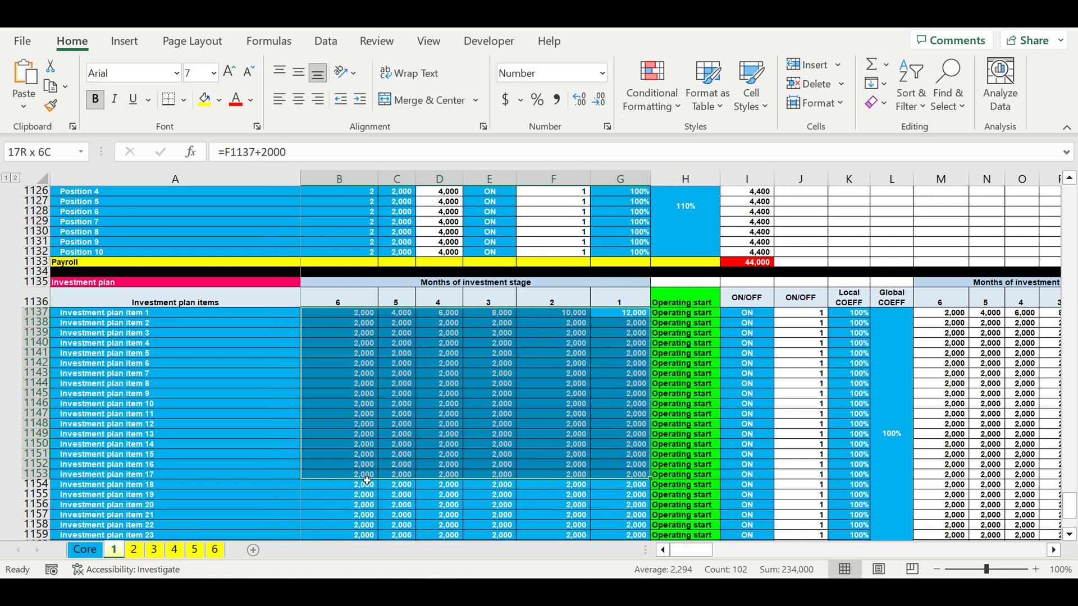
drag(367, 481, 367, 482)
click(637, 315)
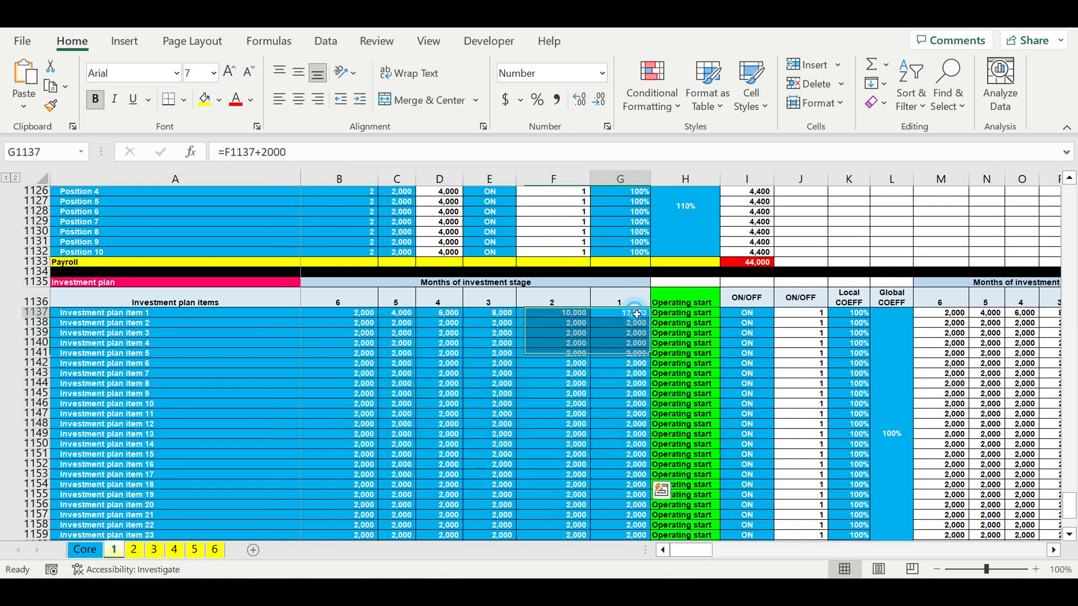
drag(636, 315, 363, 515)
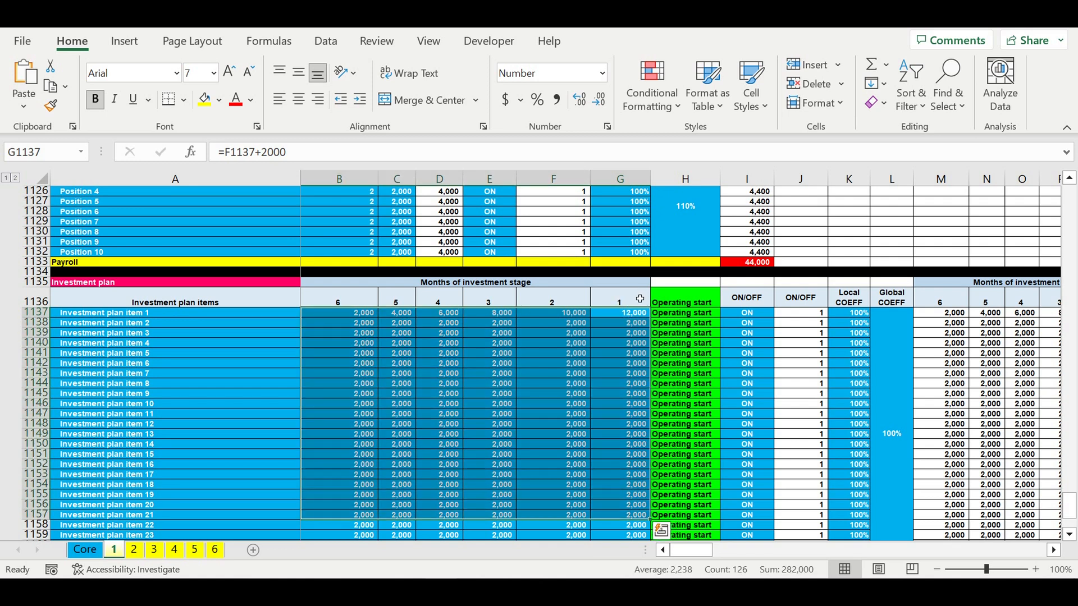
click(636, 295)
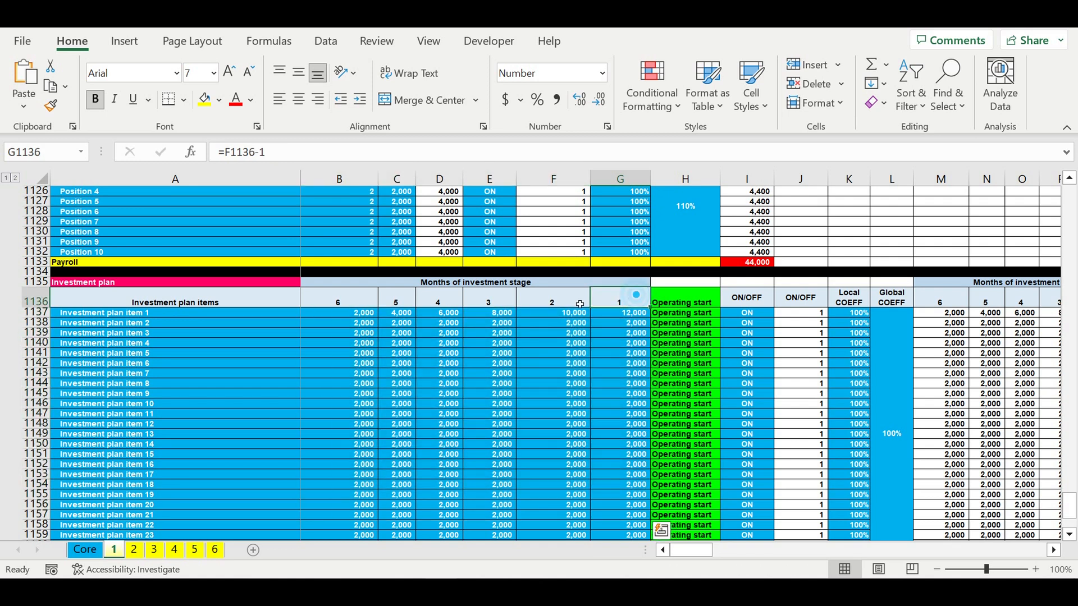
- Inspect the investment plan's operating start, ON/OFF switches and coefficients
drag(682, 302, 682, 525)
drag(148, 314, 175, 495)
drag(762, 313, 758, 482)
drag(888, 350, 867, 354)
- Scroll down and inspect the store lifecycle and asset tax values
scroll(867, 354, down, 8)
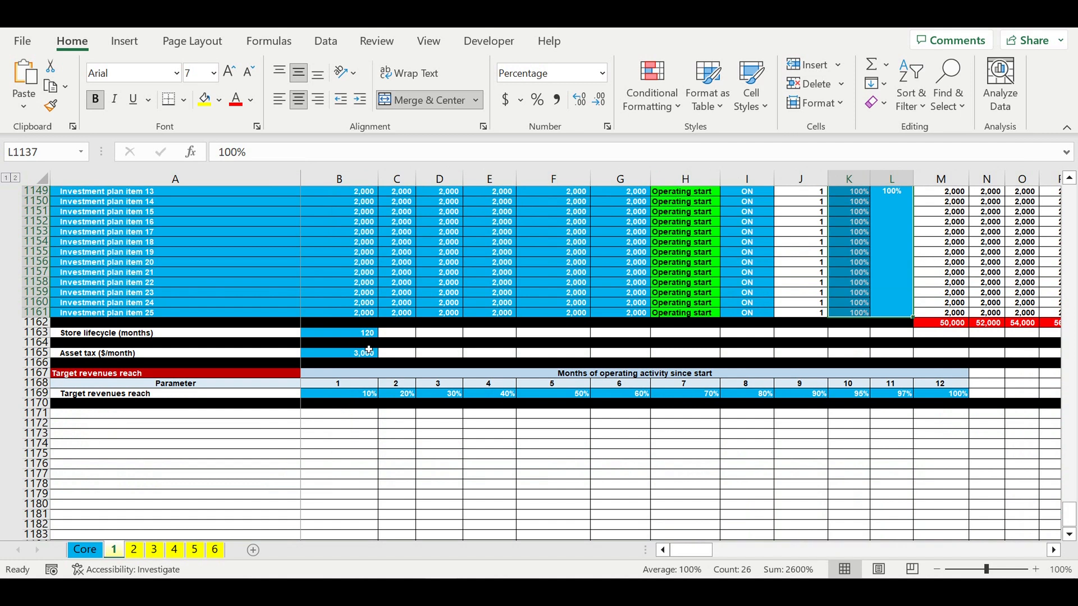
click(352, 333)
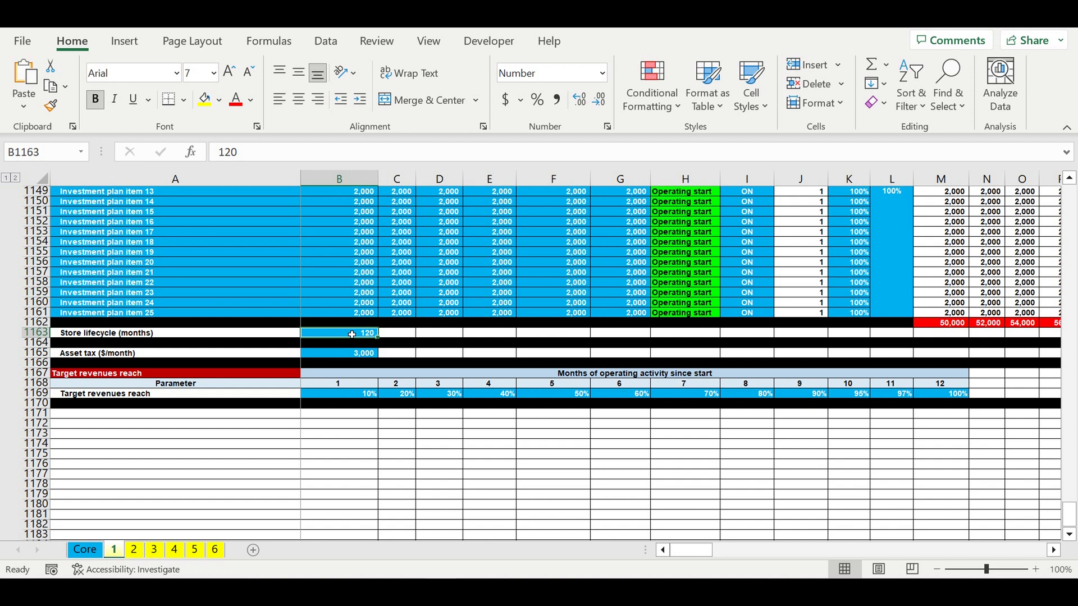
click(336, 355)
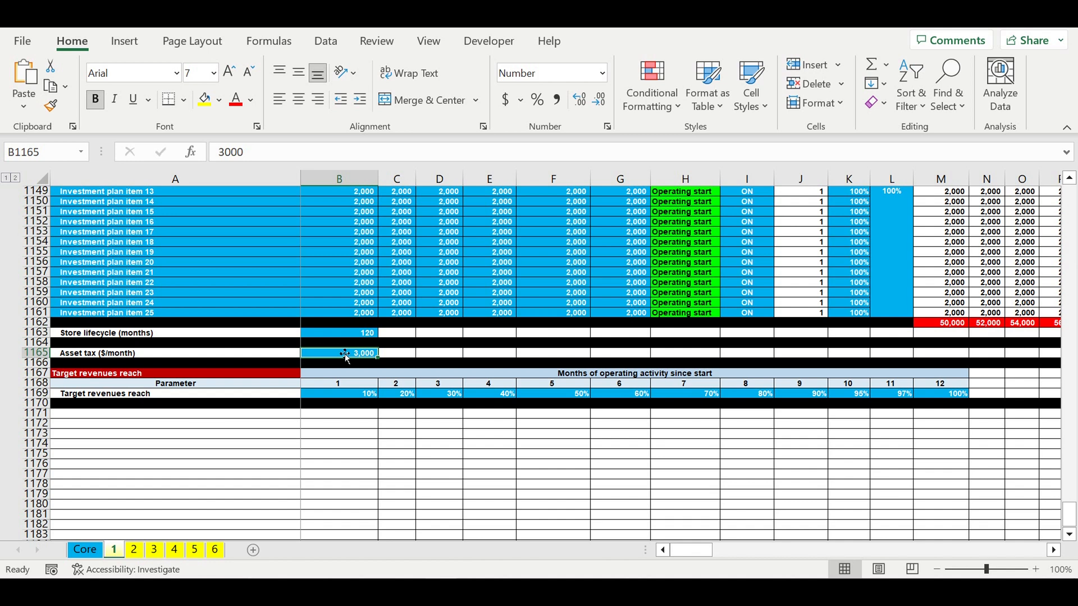
- Inspect the target revenues reach percentages across the twelve months of operating activity
drag(342, 396, 925, 396)
click(780, 467)
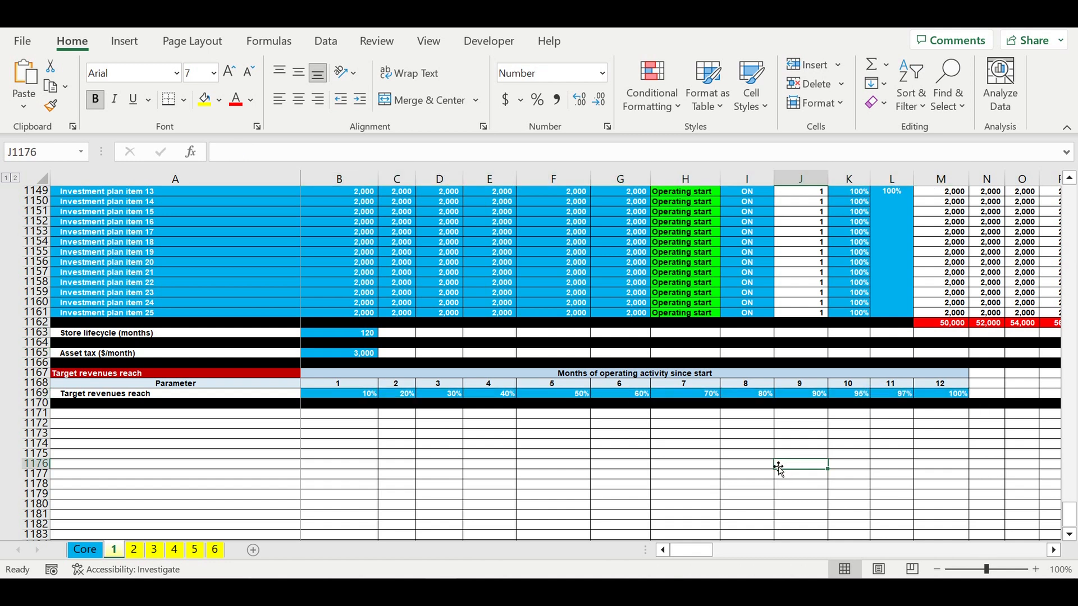
click(361, 396)
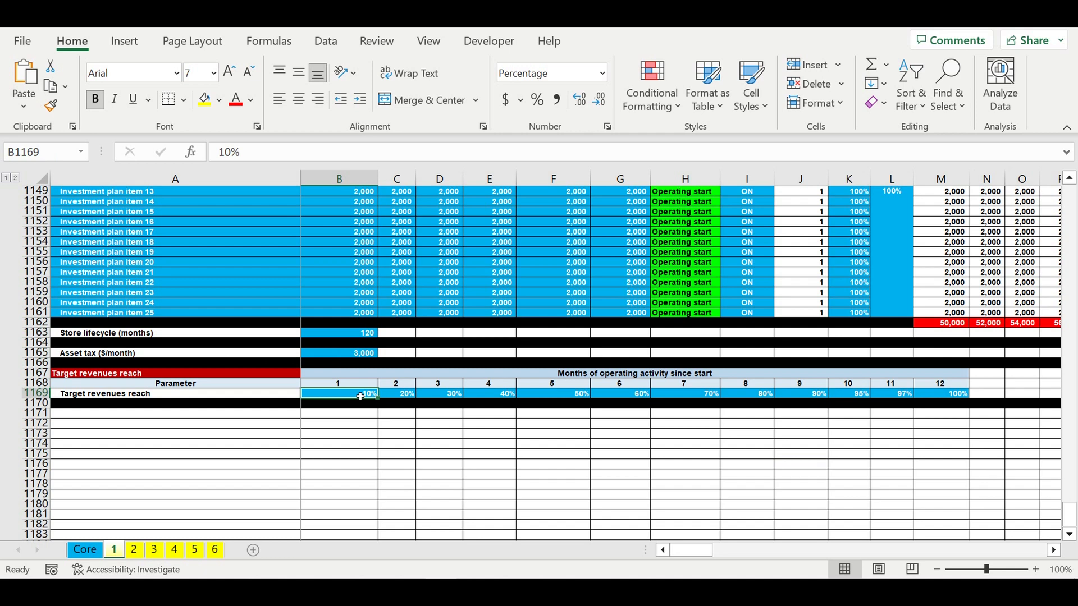
drag(361, 396, 943, 399)
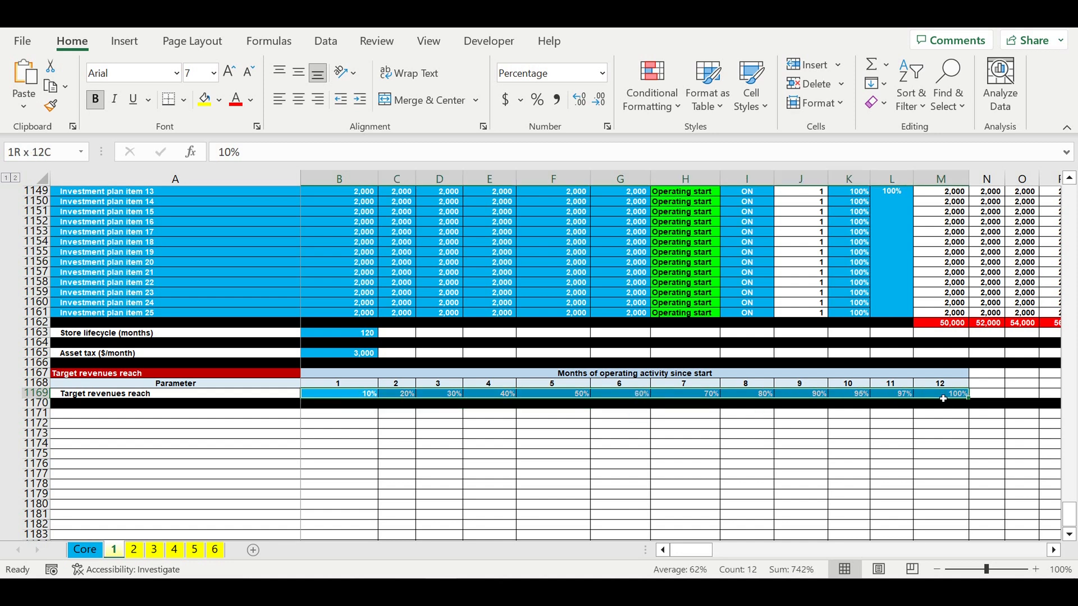
drag(943, 399, 943, 399)
click(342, 396)
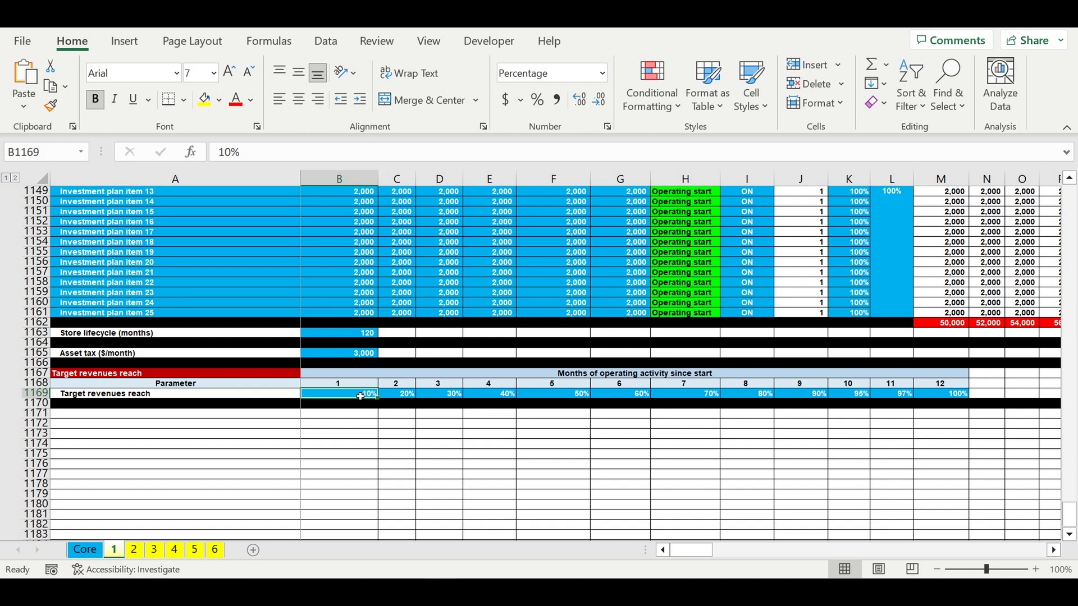
drag(360, 396, 941, 397)
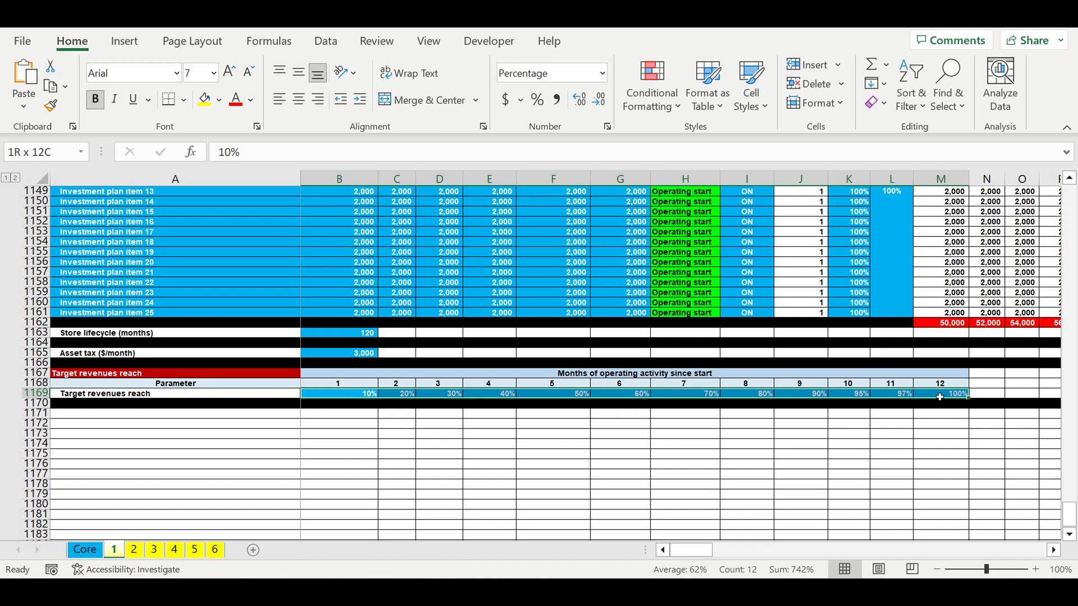
click(891, 454)
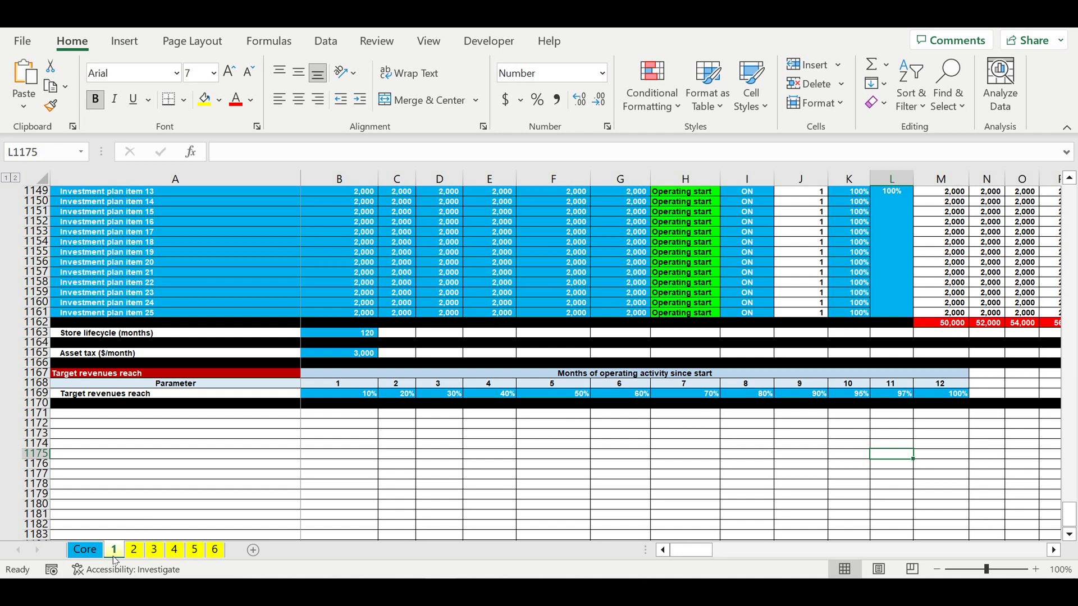
- Return to the top of the Core sheet and examine the payback period chart
click(84, 549)
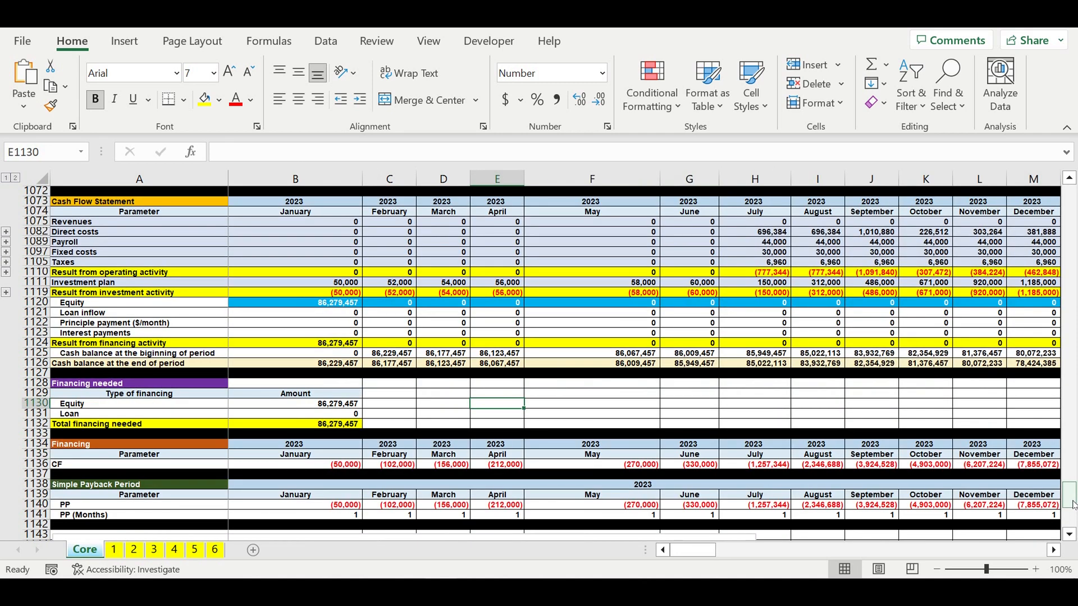
drag(1069, 495, 1070, 194)
click(442, 212)
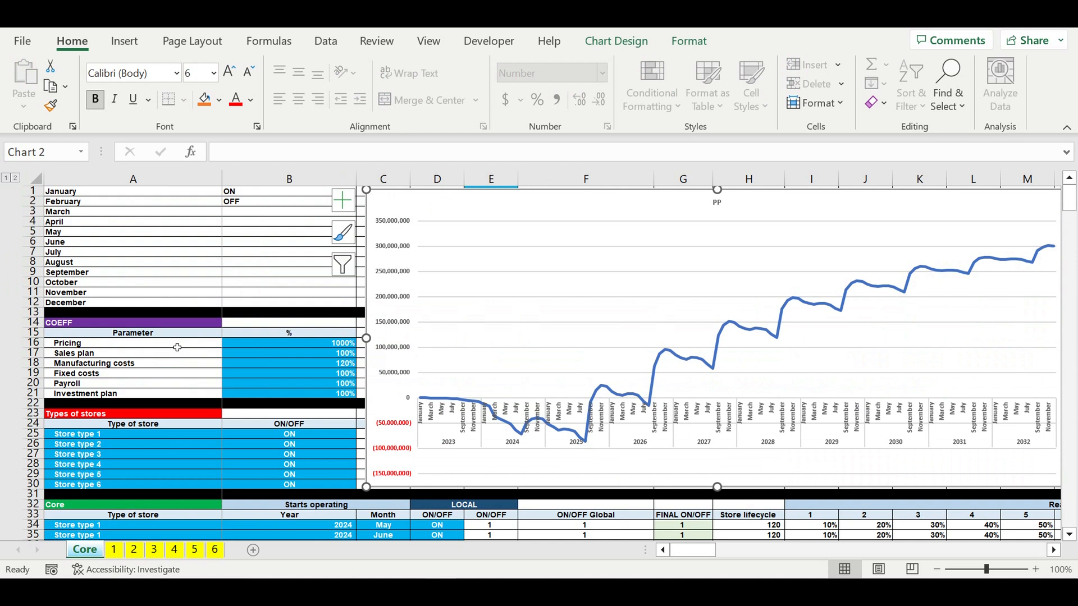
- Inspect the COEFF parameters and their percentages, along with the types of stores list
drag(177, 347, 174, 393)
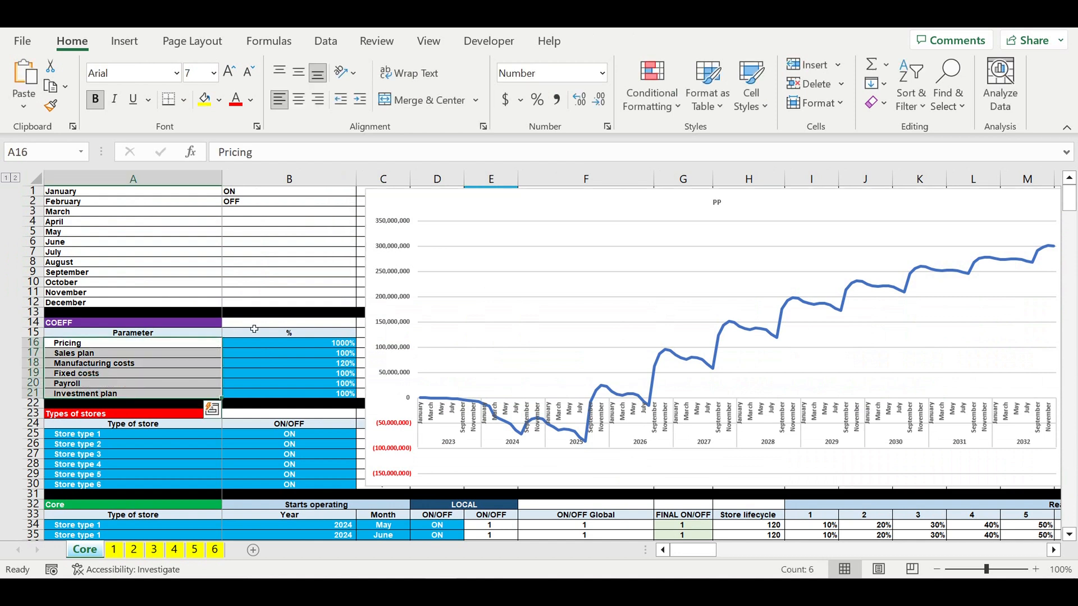
drag(331, 344, 322, 393)
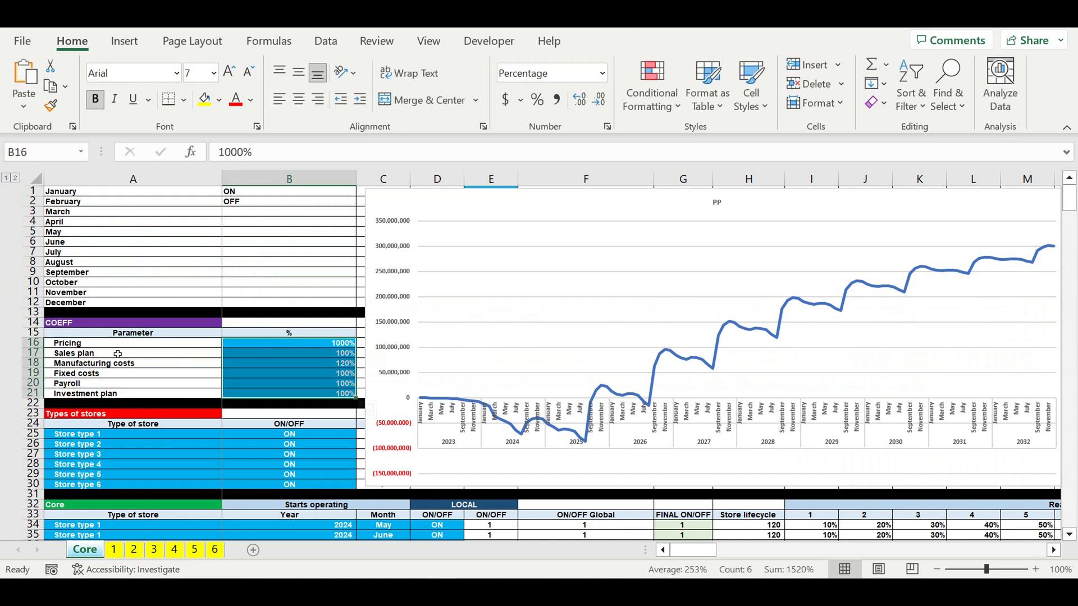
click(66, 355)
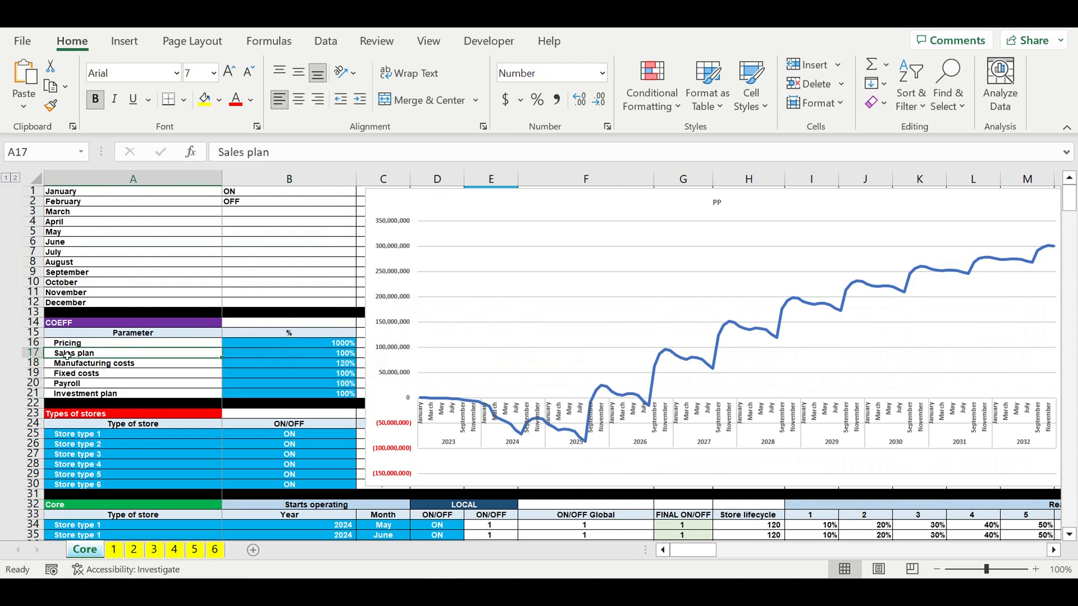
key(Down)
key(Down)
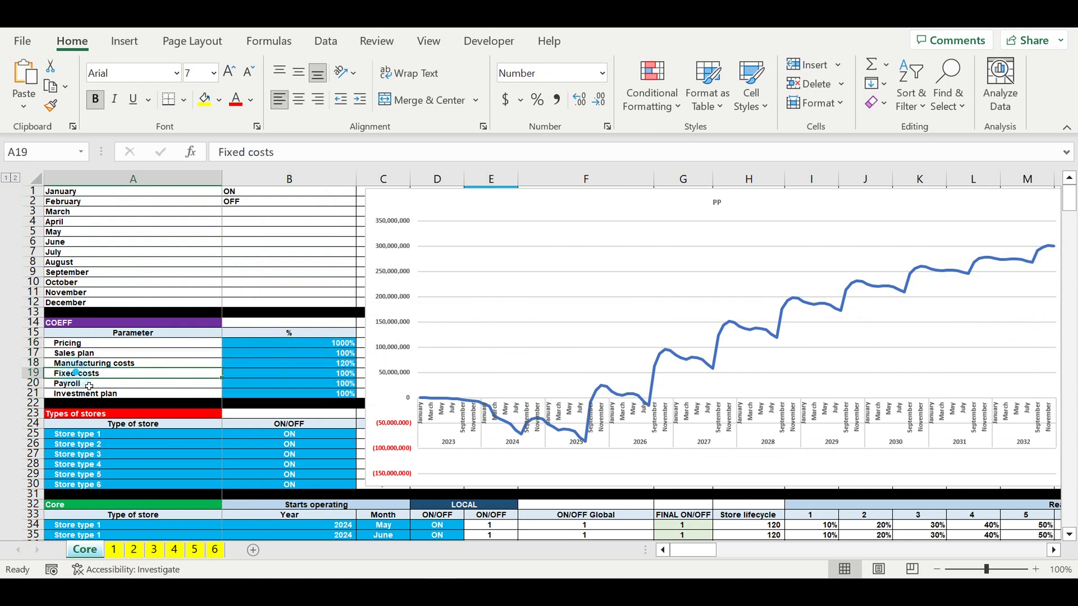
click(72, 398)
scroll(190, 369, down, 2)
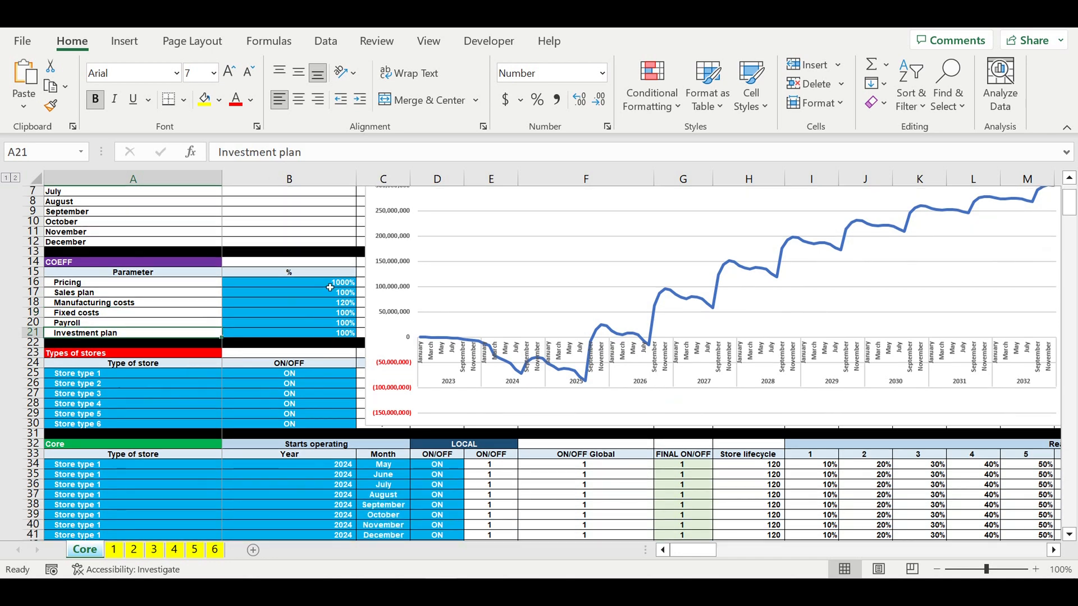
drag(330, 285, 337, 333)
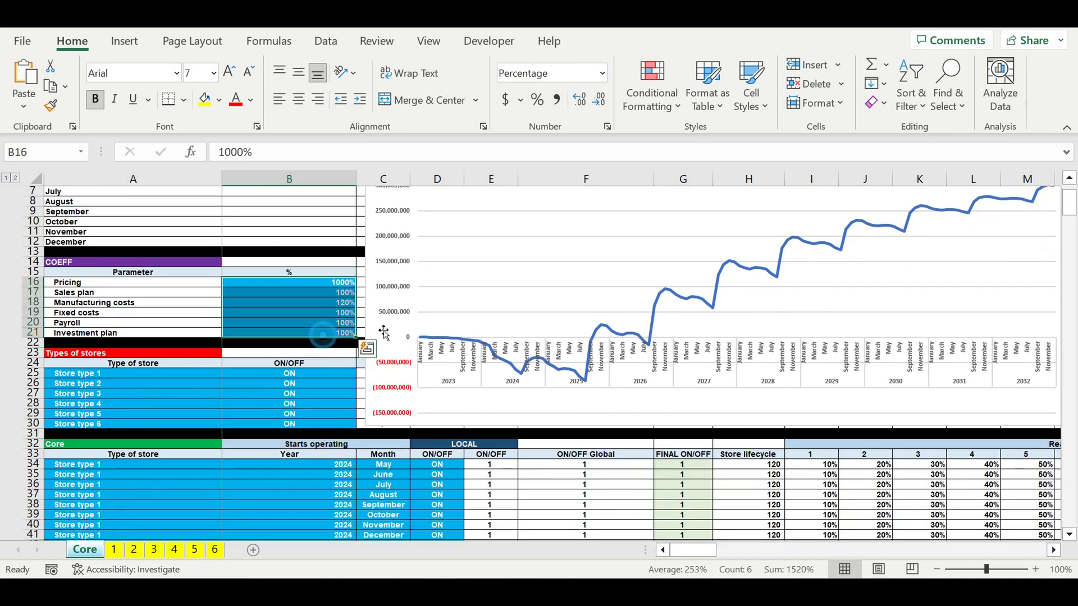
click(581, 206)
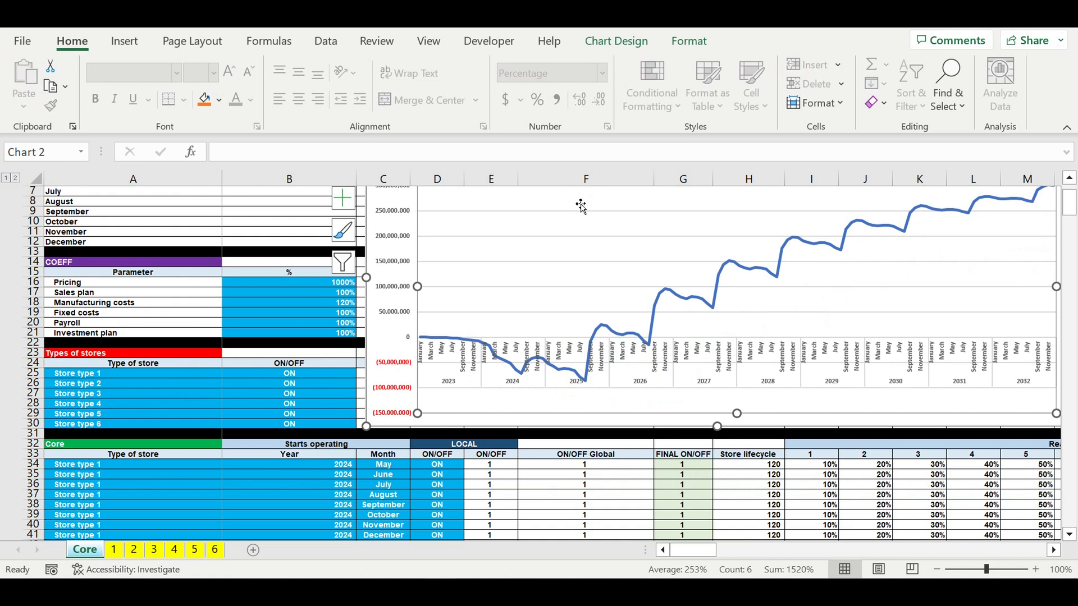
click(163, 403)
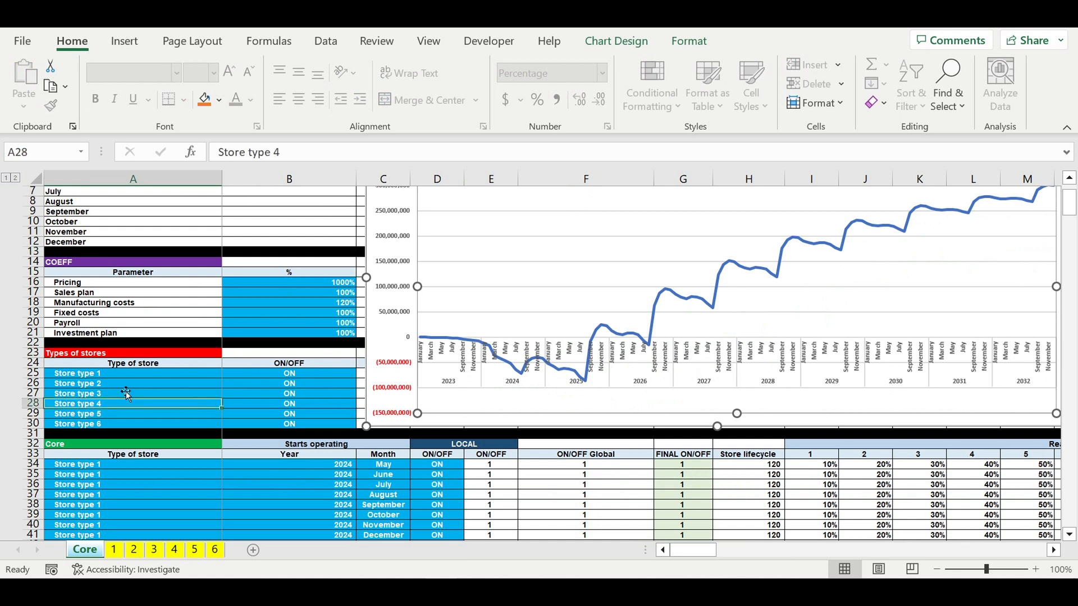
click(324, 333)
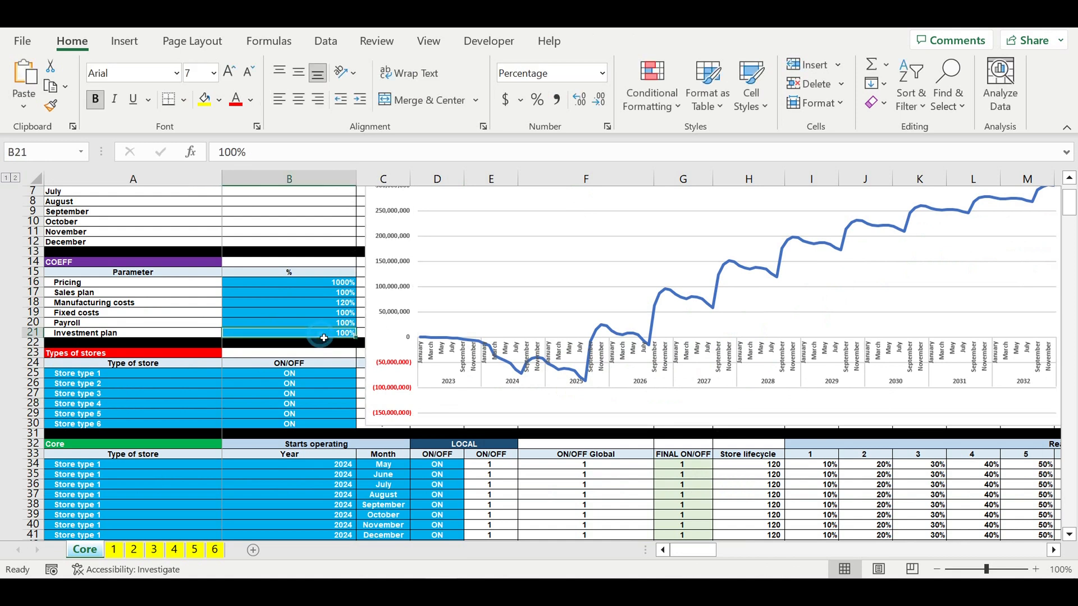
- Set the Investment plan coefficient to 130%
text(130)
key(Return)
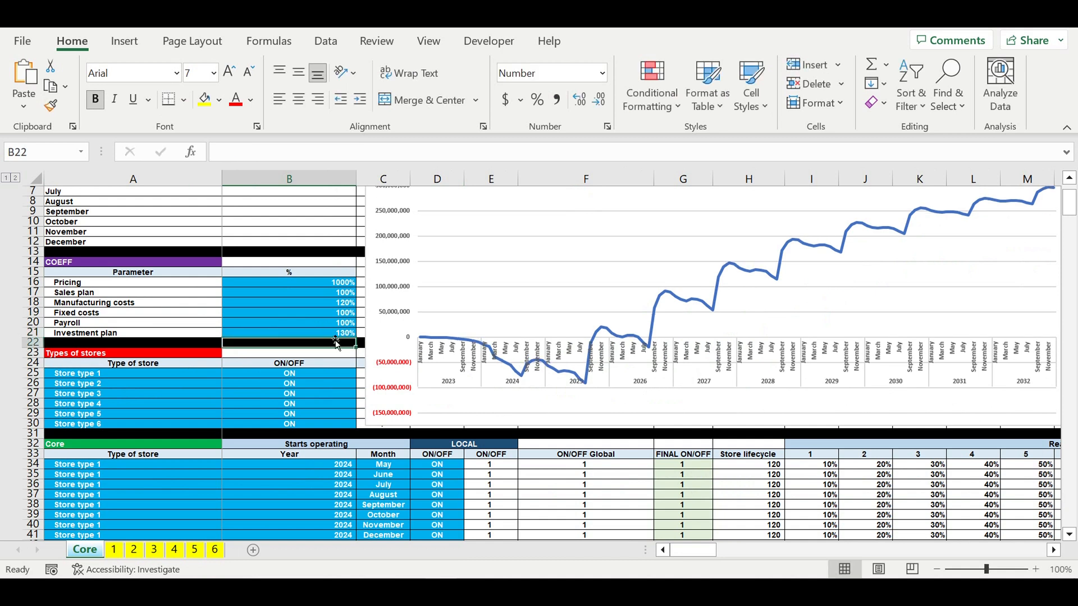
- Change the Investment plan coefficient to 300%
click(328, 333)
text(3)
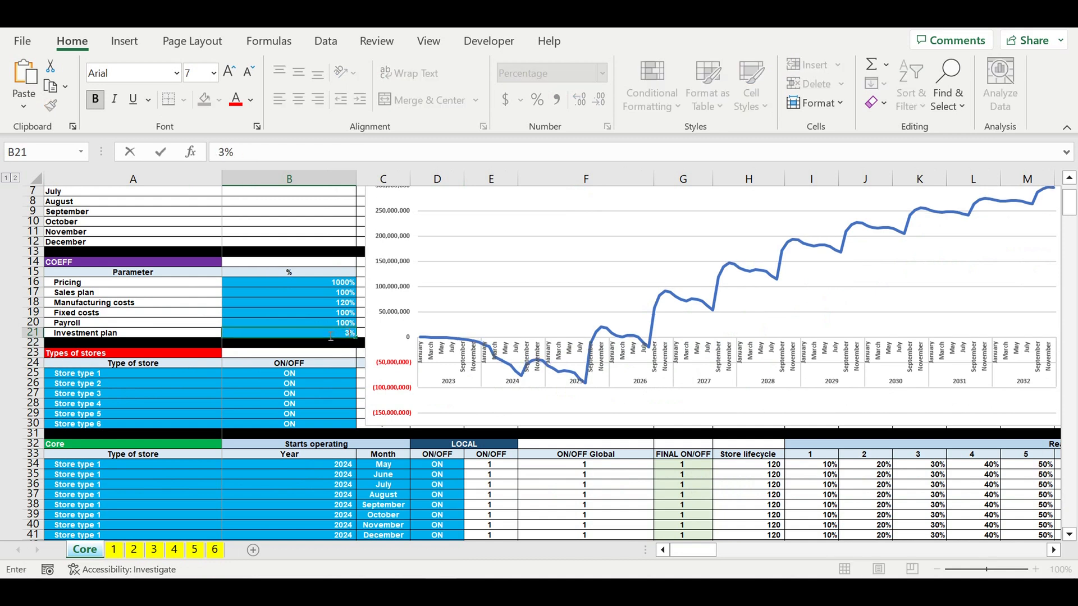
text(00)
key(Return)
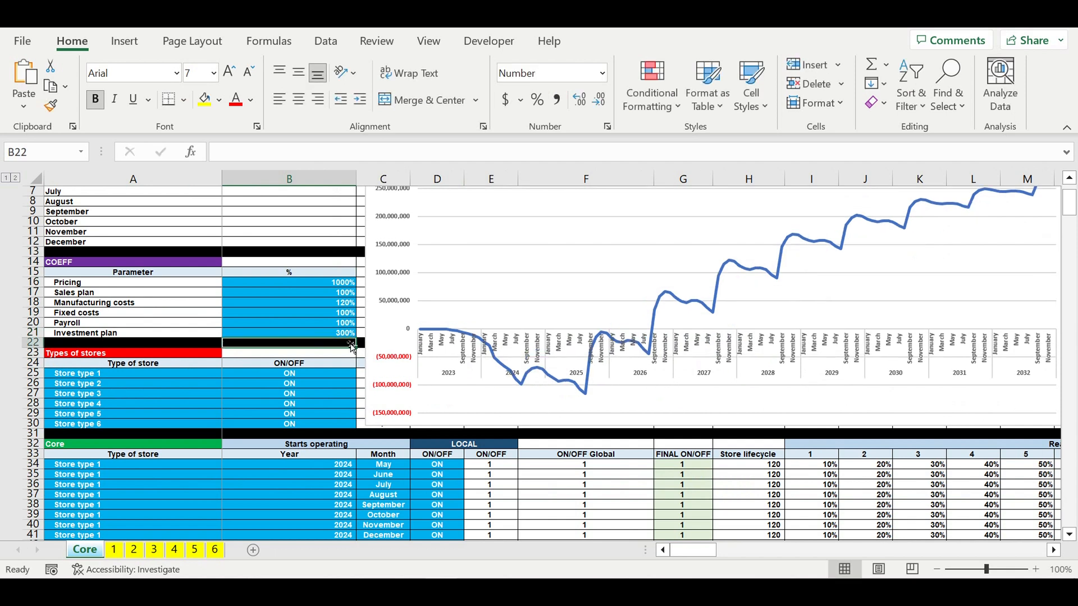
- Restore the Investment plan coefficient to 100%
click(331, 336)
text(10)
key(Return)
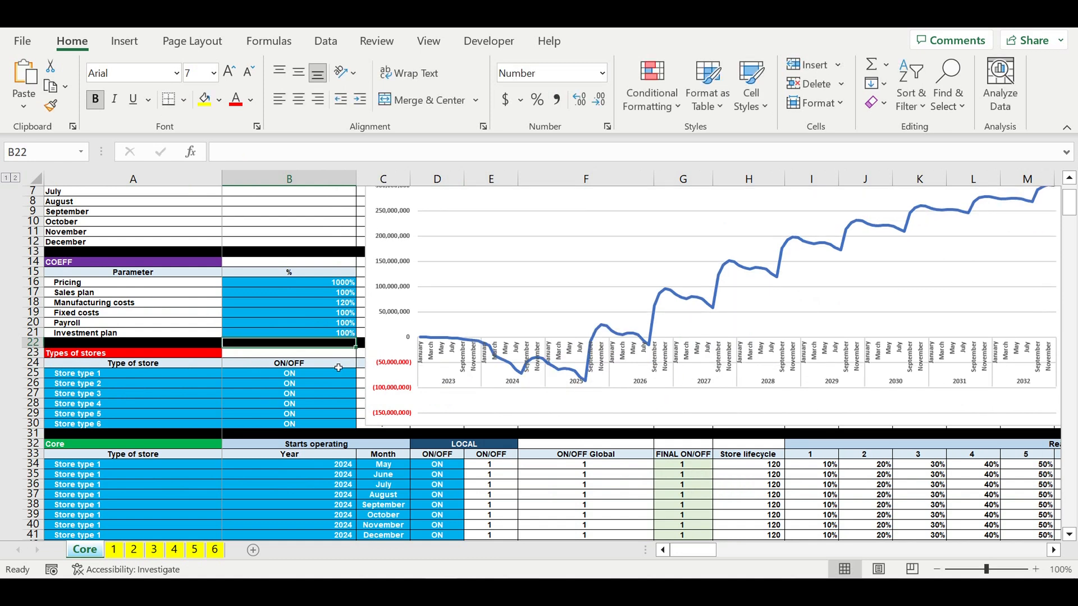
- Select the list of store types and their ON/OFF switches to review them
drag(78, 374, 94, 436)
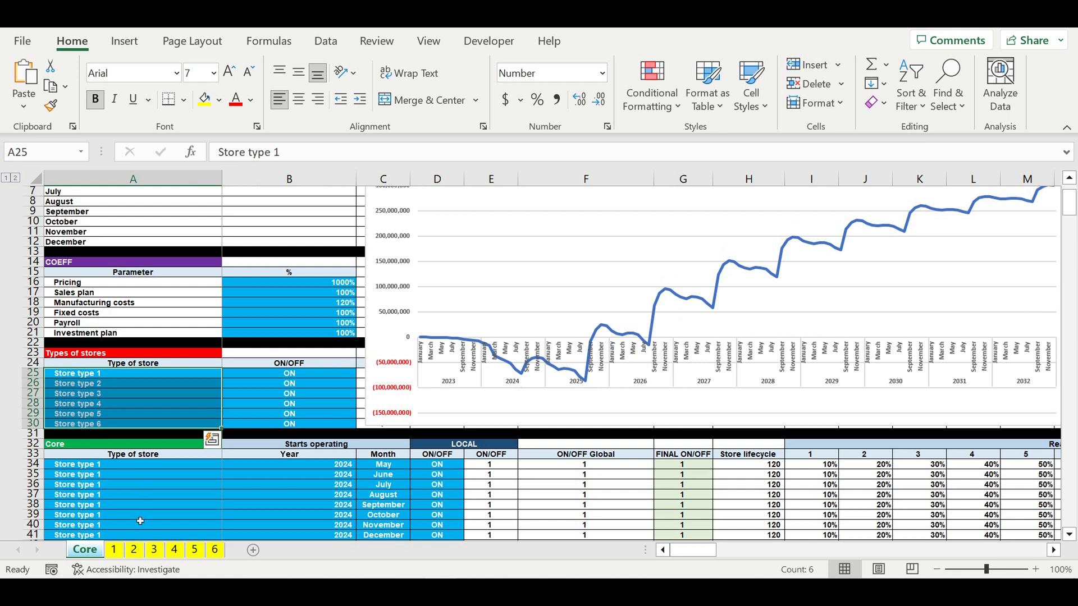
drag(79, 376, 85, 436)
drag(323, 378, 325, 424)
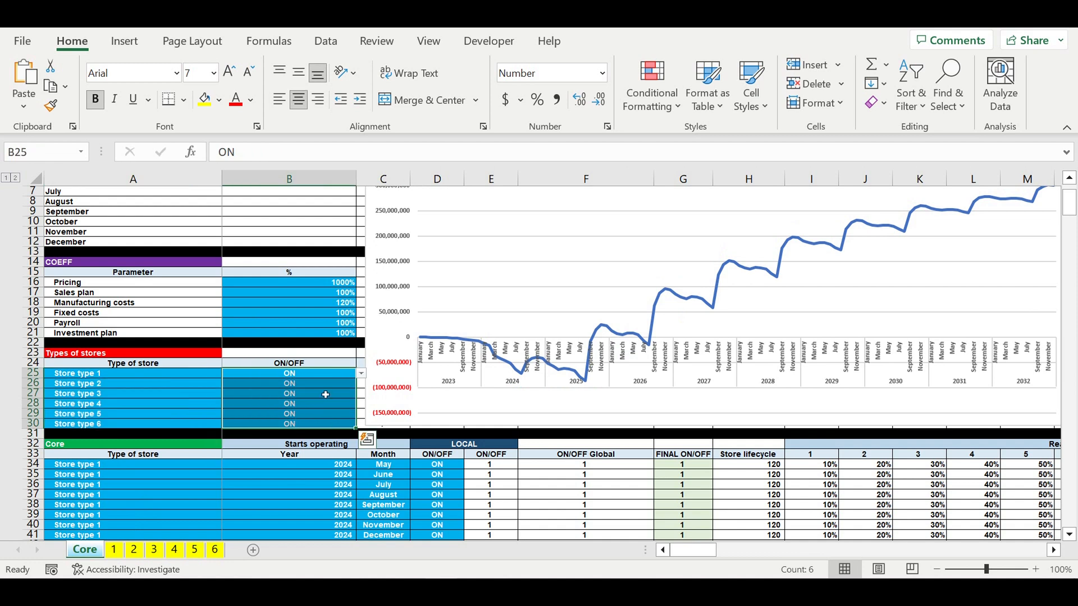
- Review the Core table's store rows and open a row's store type dropdown without changing it
scroll(332, 397, down, 5)
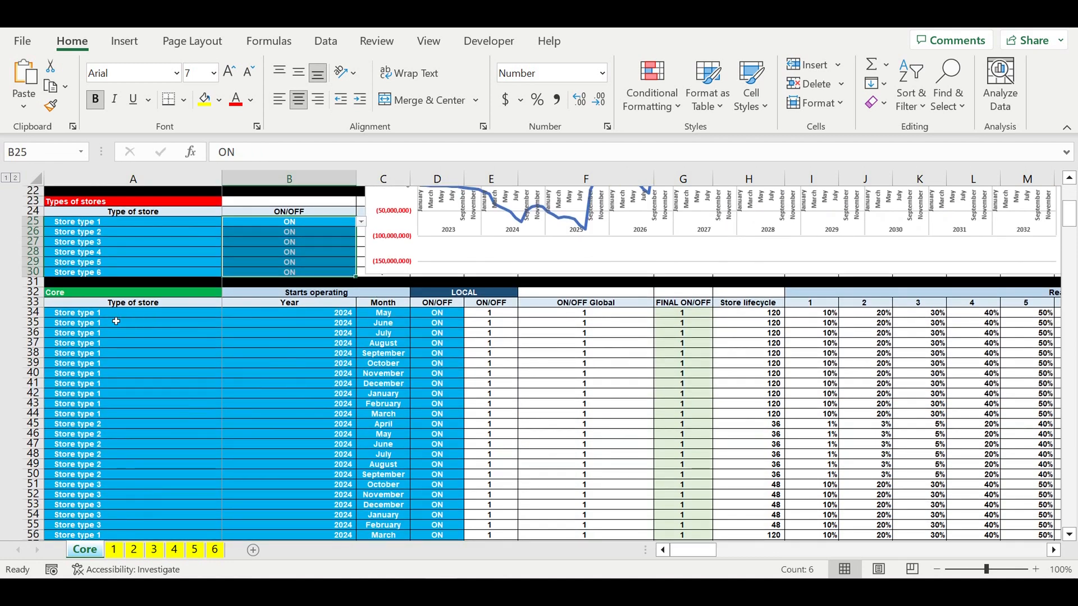
drag(111, 318, 450, 514)
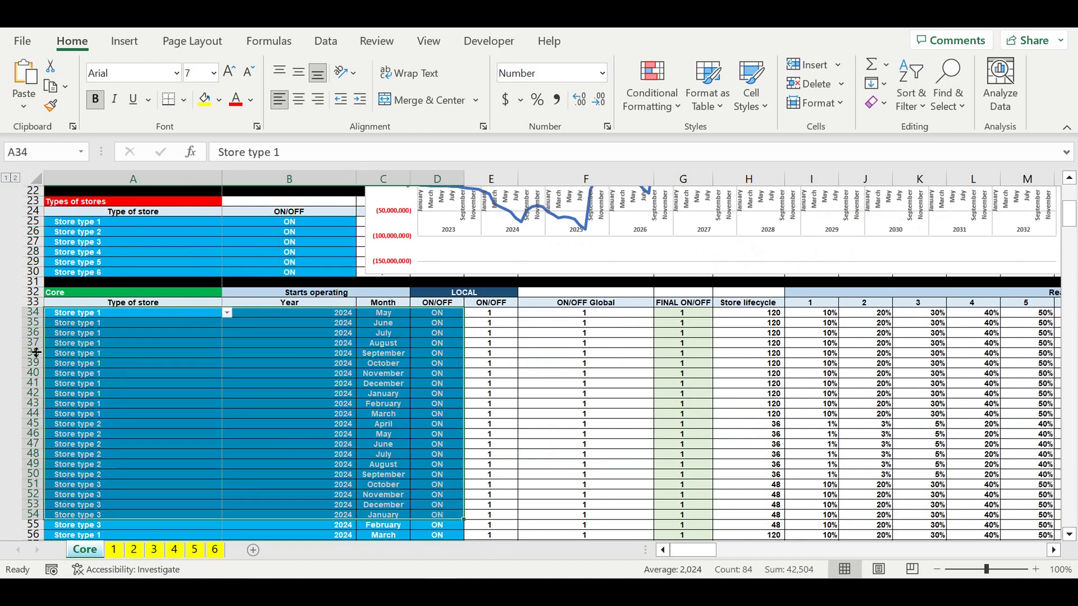
drag(112, 313, 126, 511)
click(98, 348)
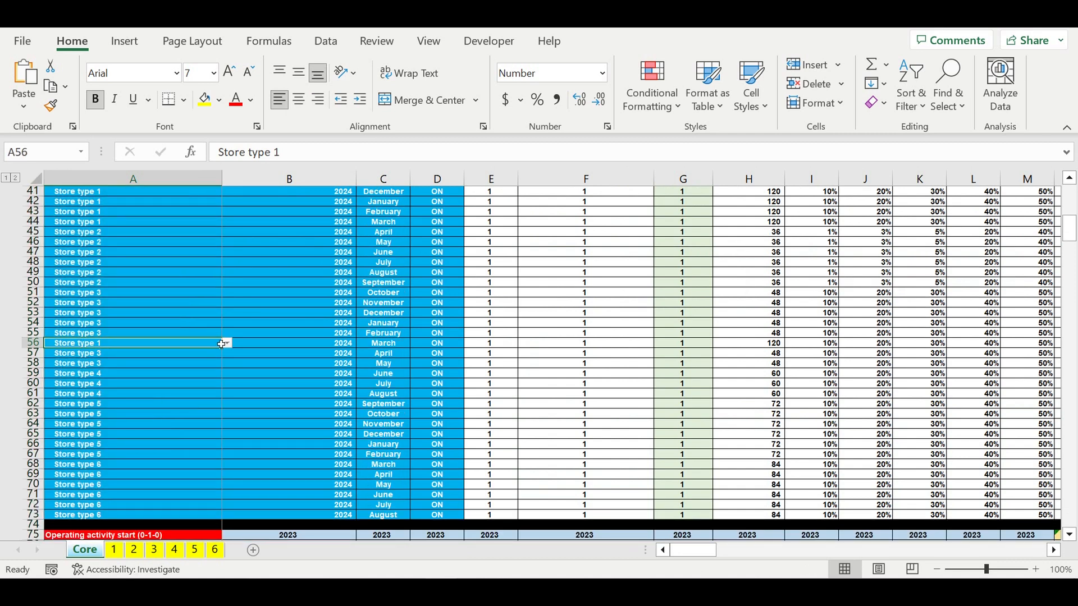
click(226, 343)
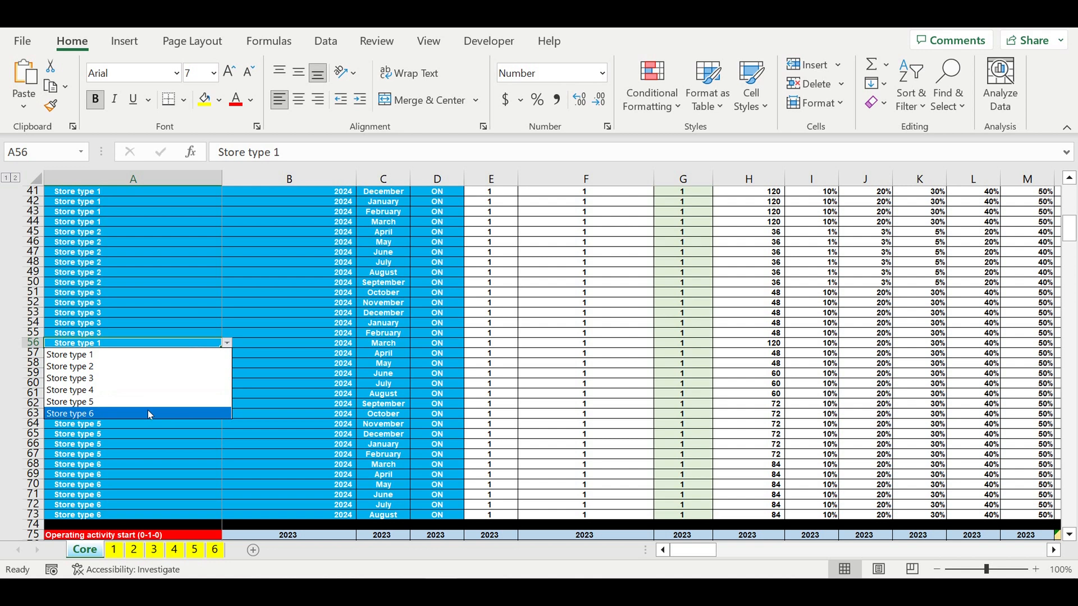
key(Escape)
- Inspect a Core row's start year, month and local ON/OFF dropdown options
click(329, 316)
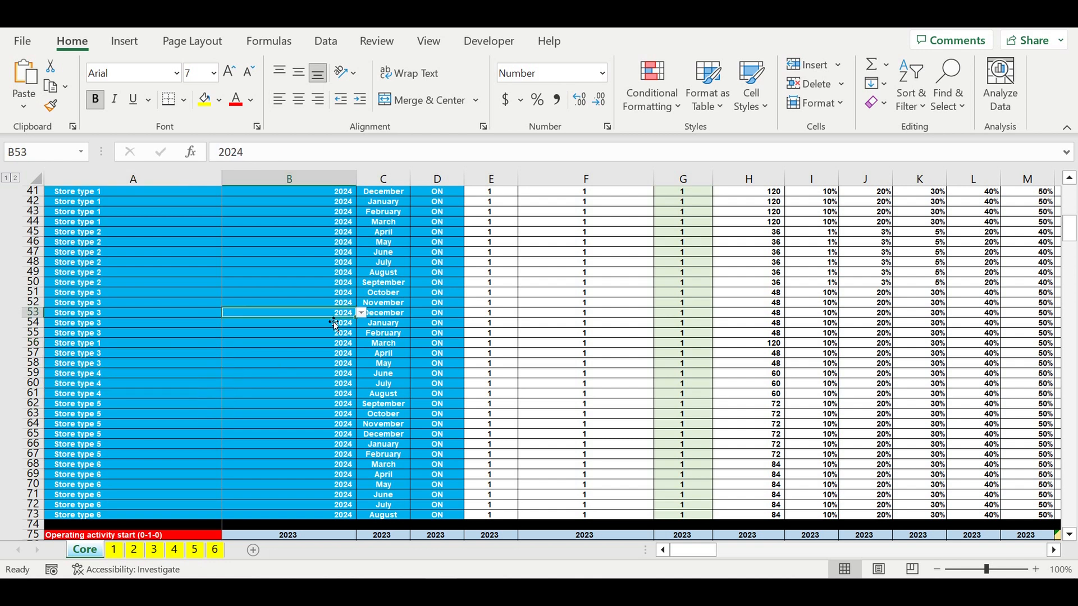
click(368, 314)
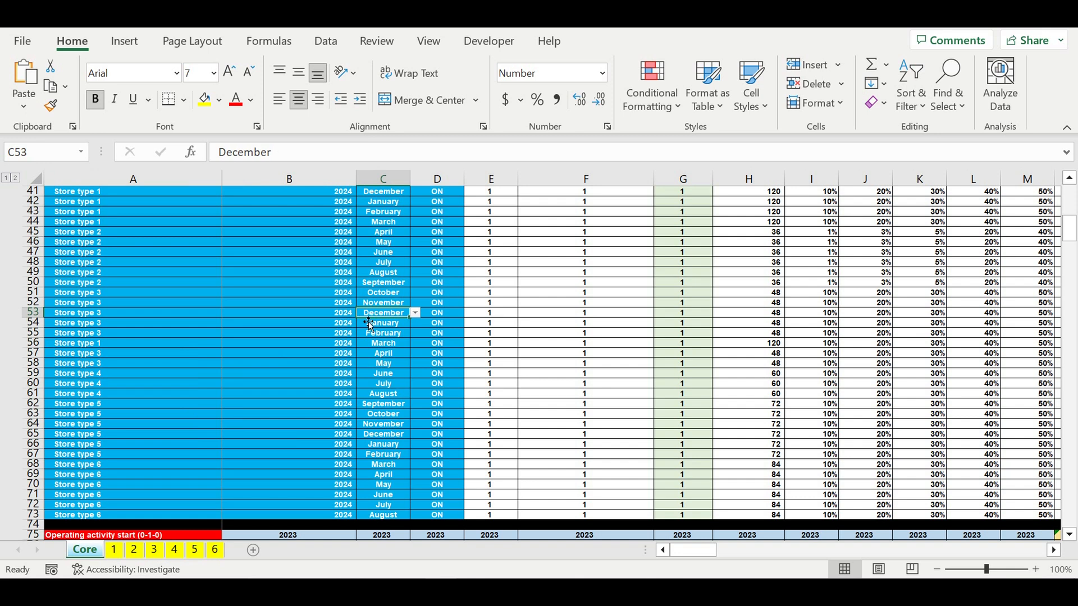
click(435, 313)
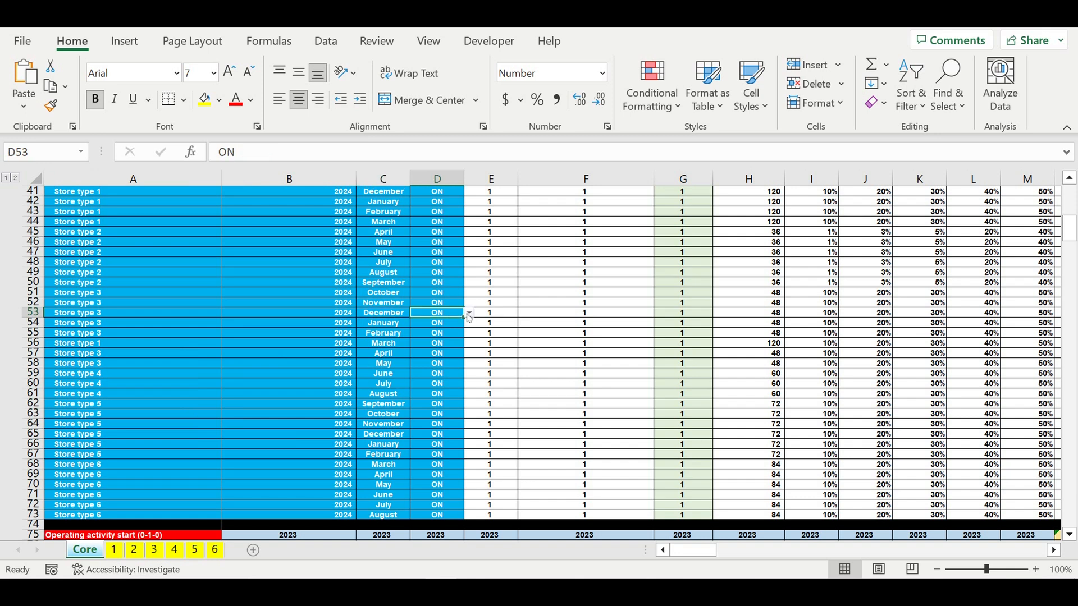
click(469, 313)
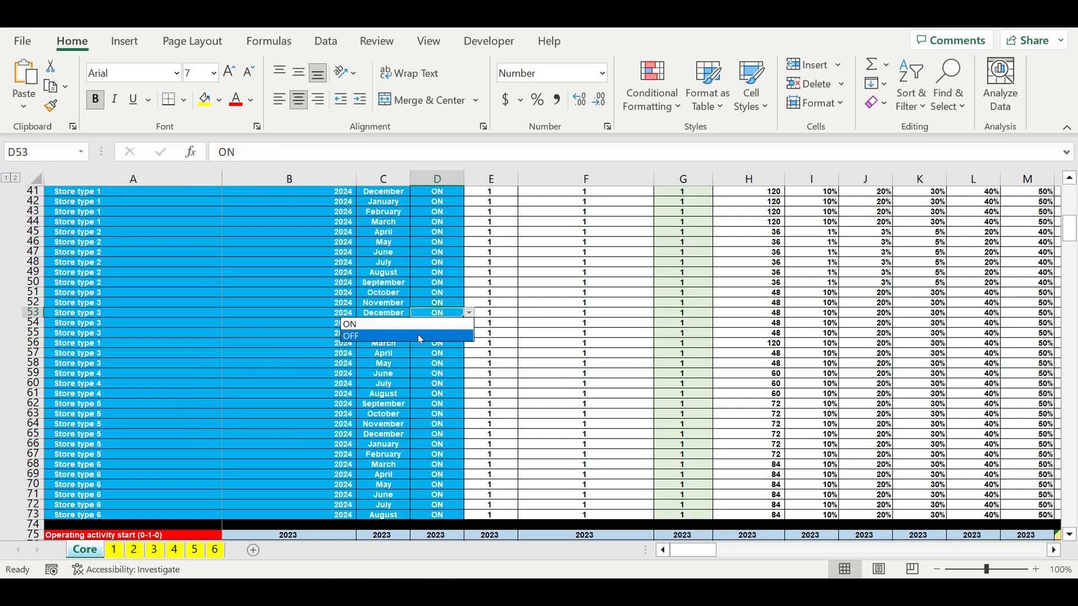
scroll(489, 366, down, 2)
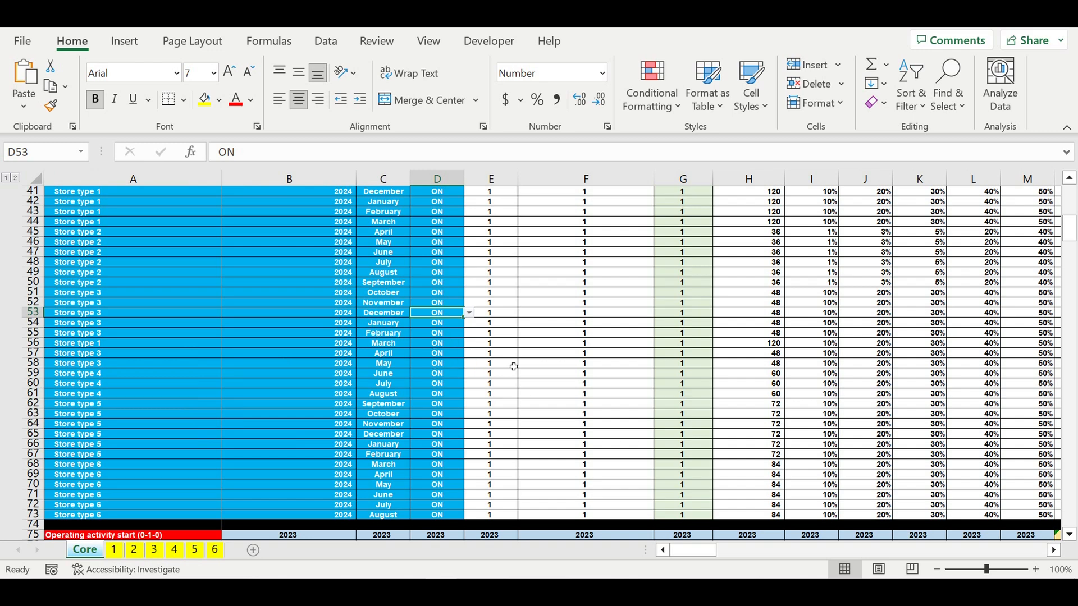
- Inspect the Loan section parameters, from loan amount and term through interest rate, grace periods, year and month
scroll(503, 367, down, 20)
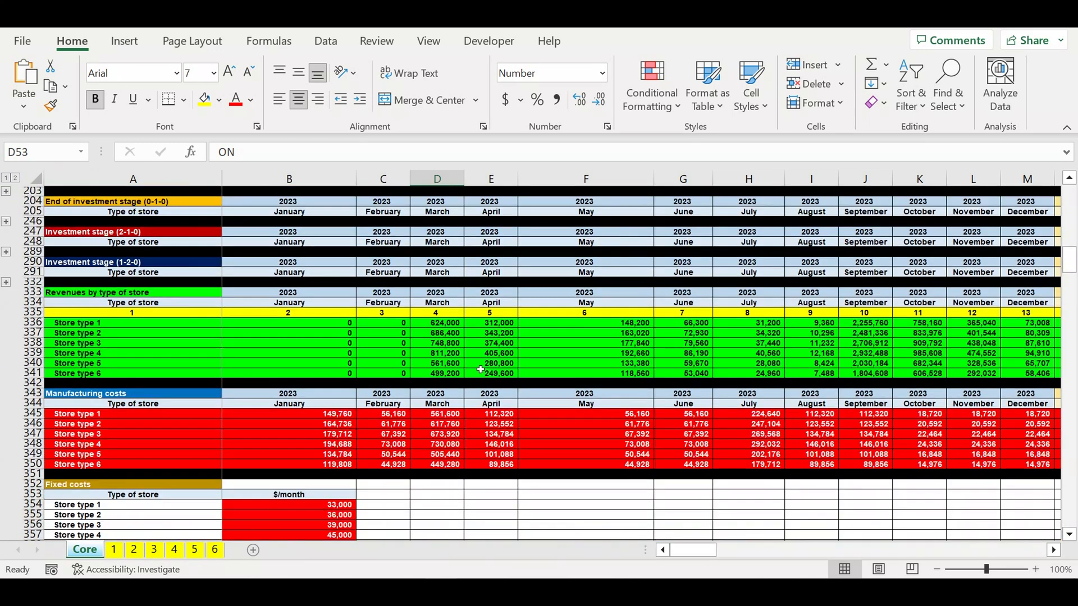
scroll(475, 362, down, 12)
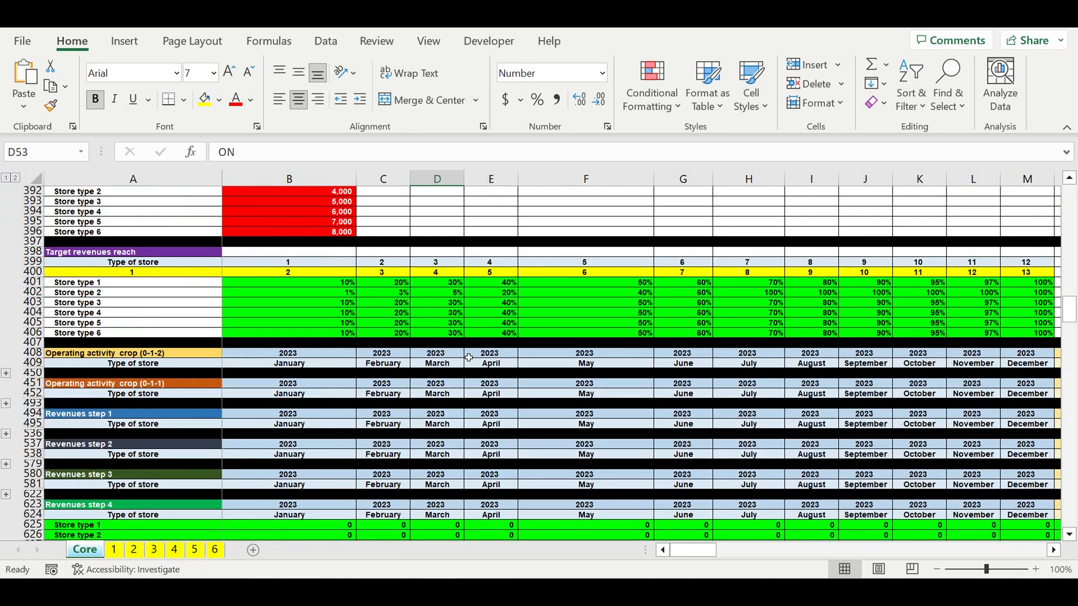
scroll(469, 358, down, 20)
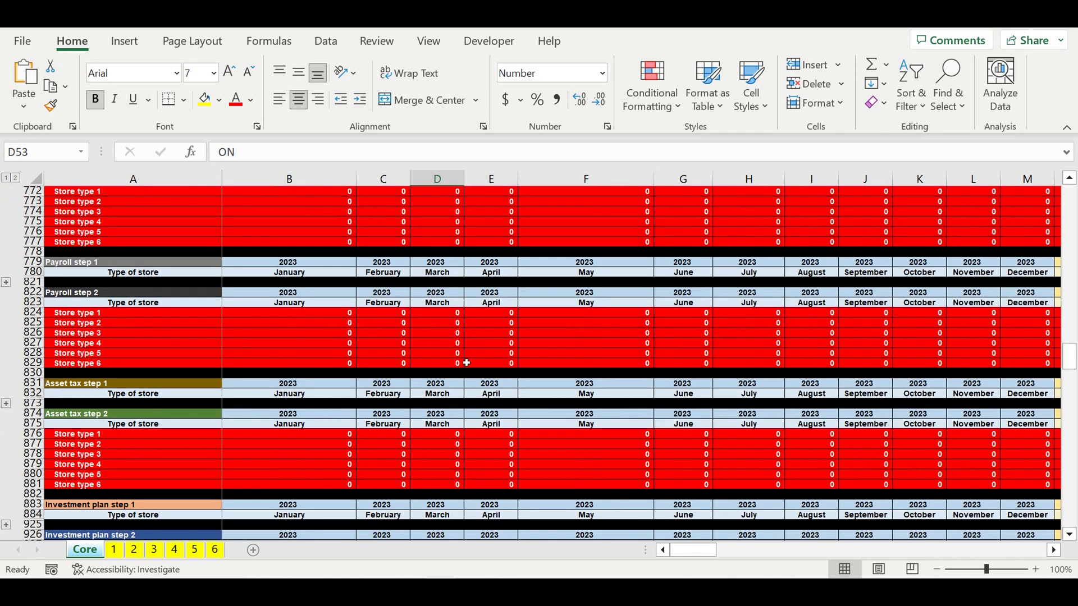
scroll(466, 363, down, 8)
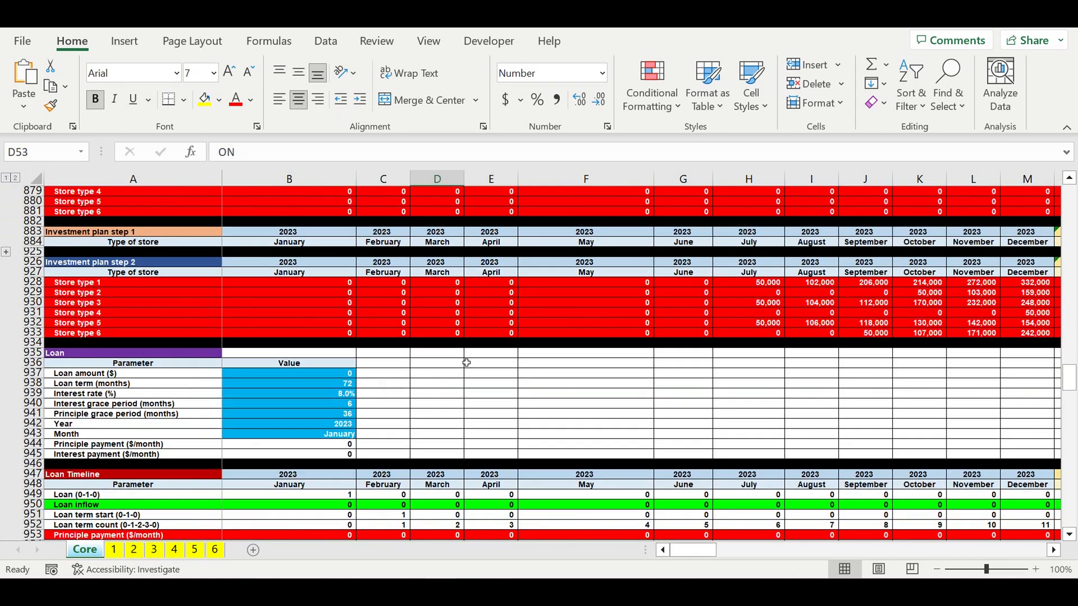
click(437, 387)
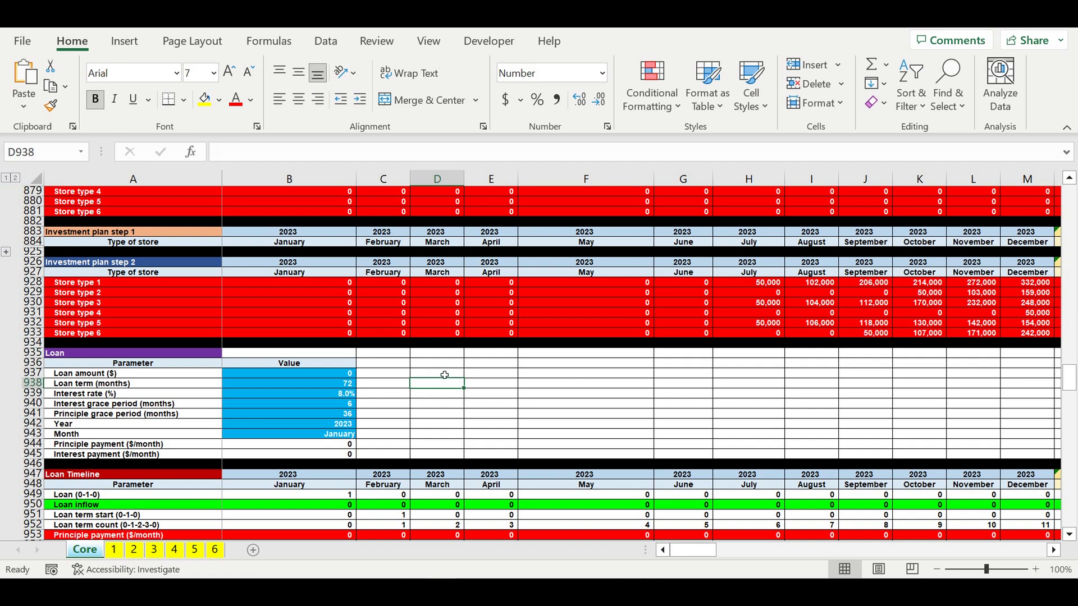
click(131, 357)
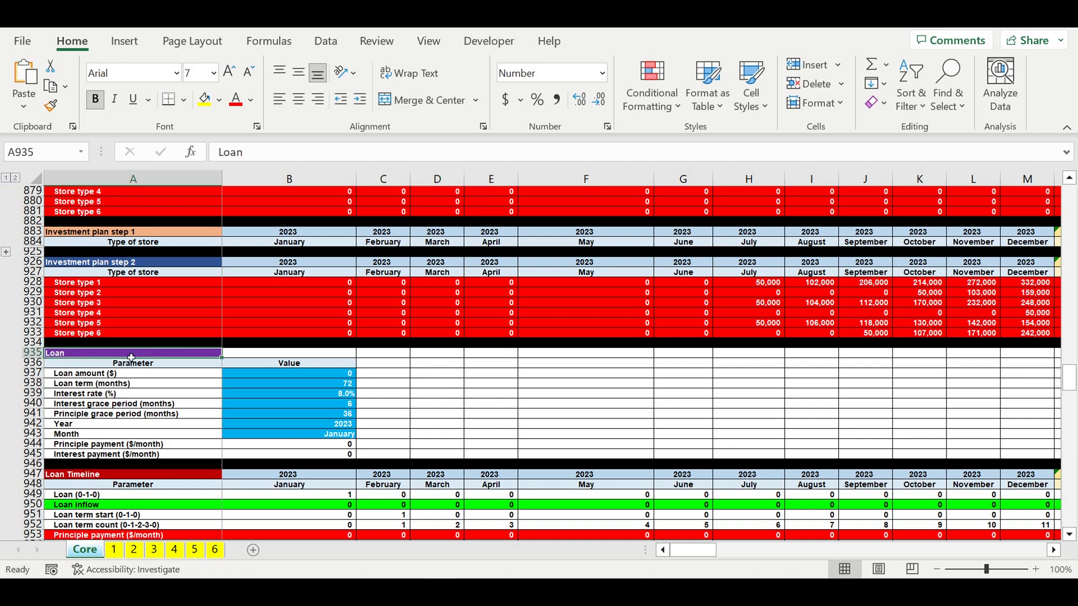
click(269, 375)
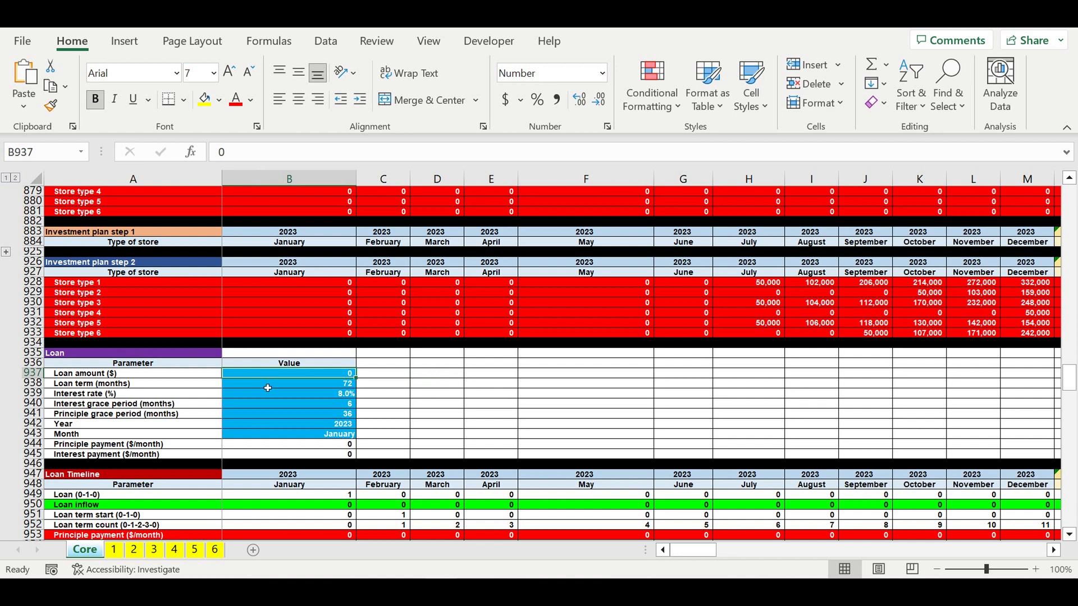
click(271, 394)
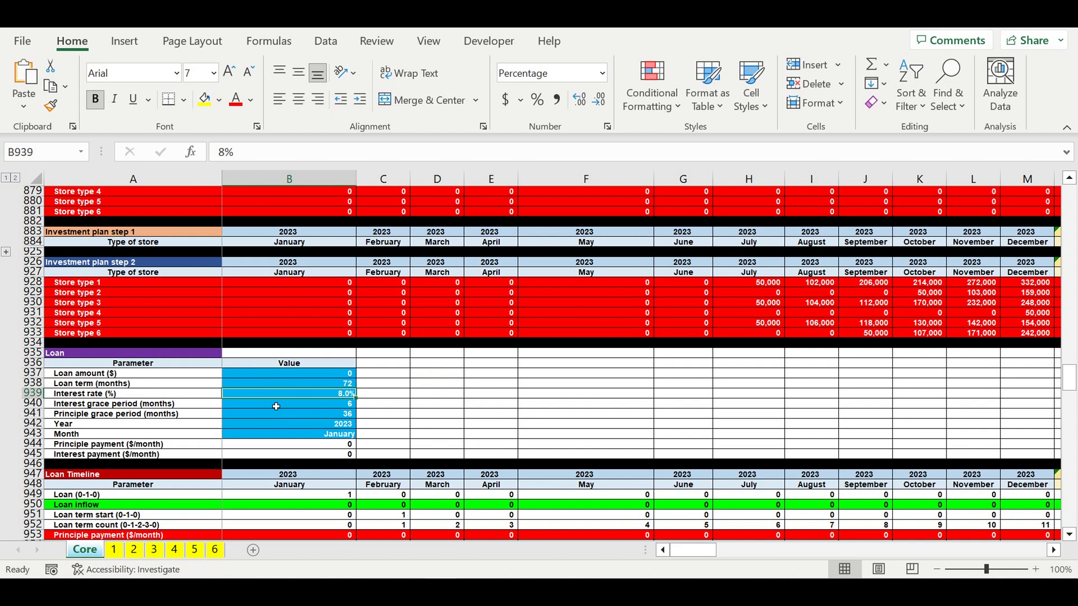
click(276, 406)
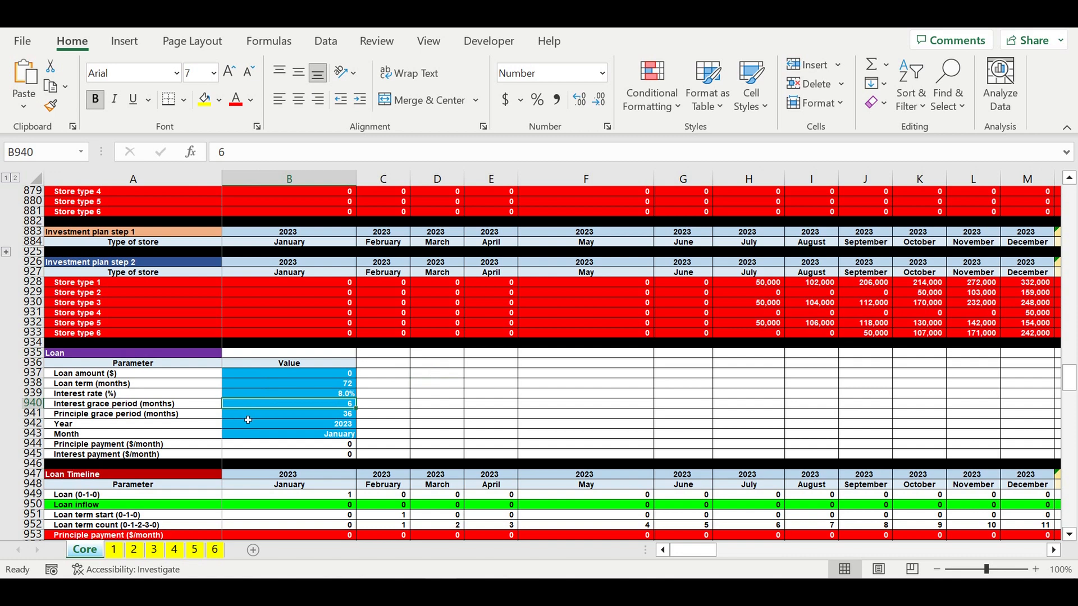
click(276, 414)
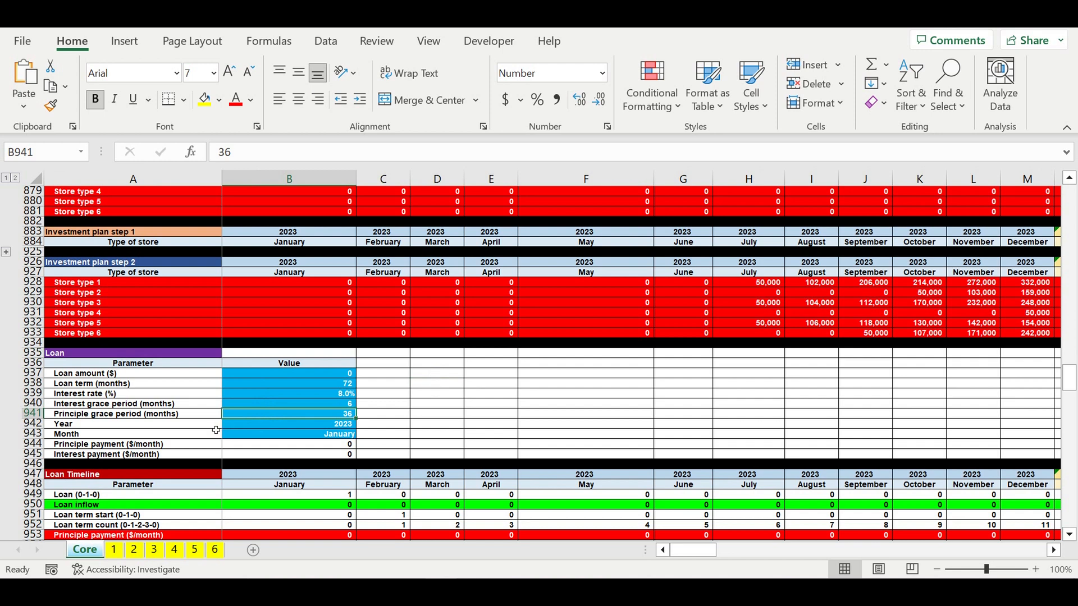
click(312, 425)
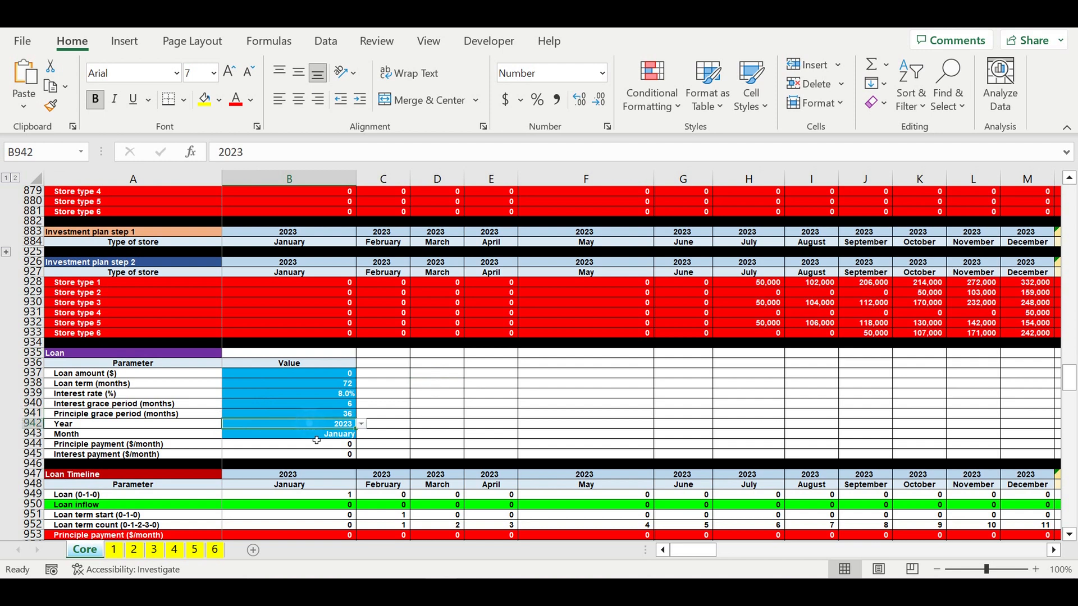
click(312, 436)
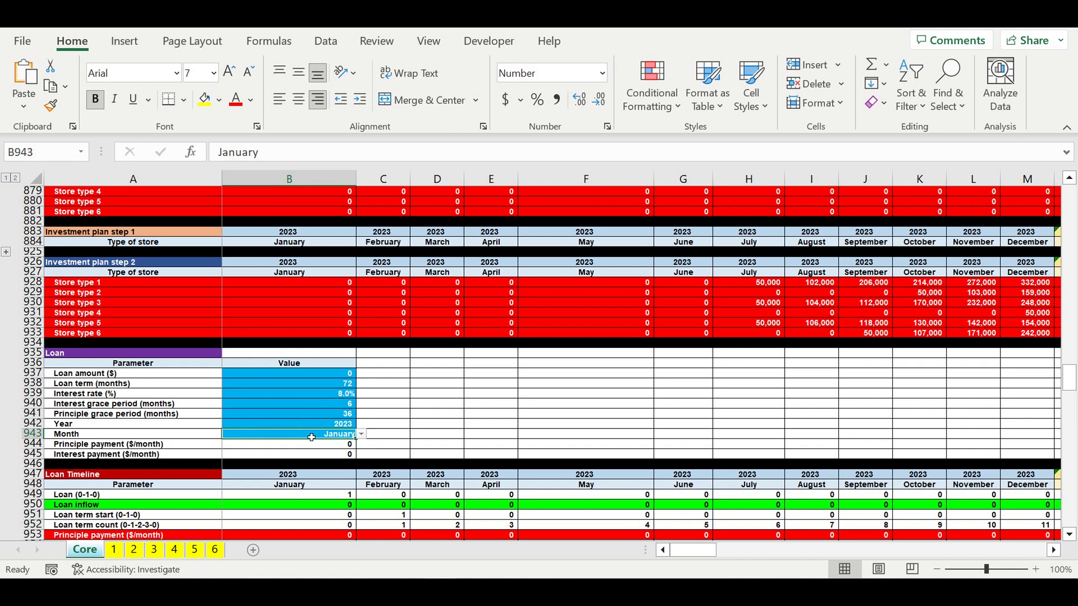
- Examine the Management company section and its three start variants
click(437, 384)
scroll(426, 404, down, 8)
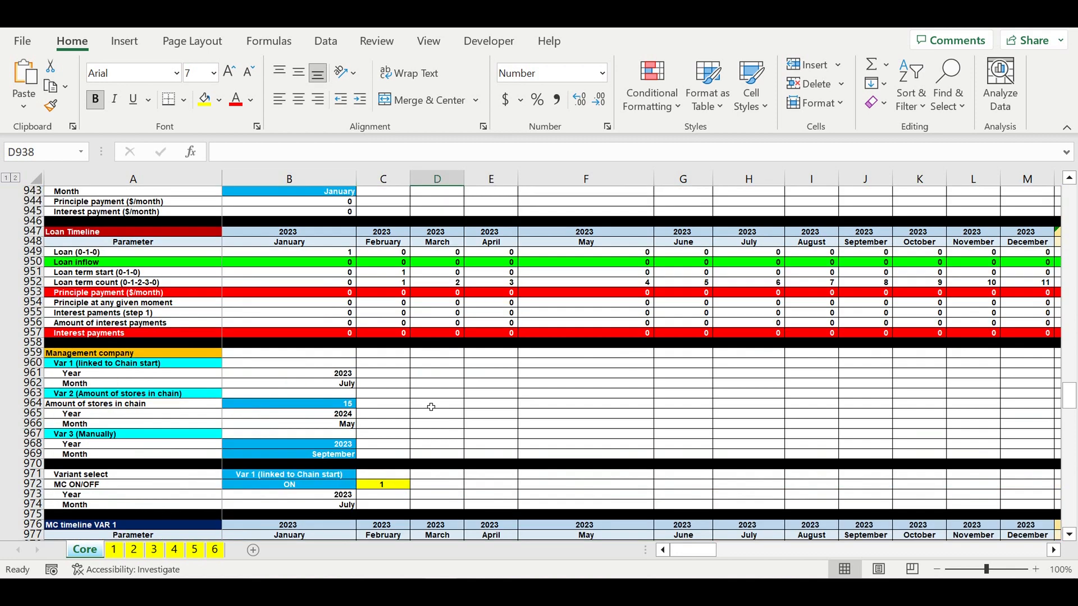
scroll(427, 393, down, 1)
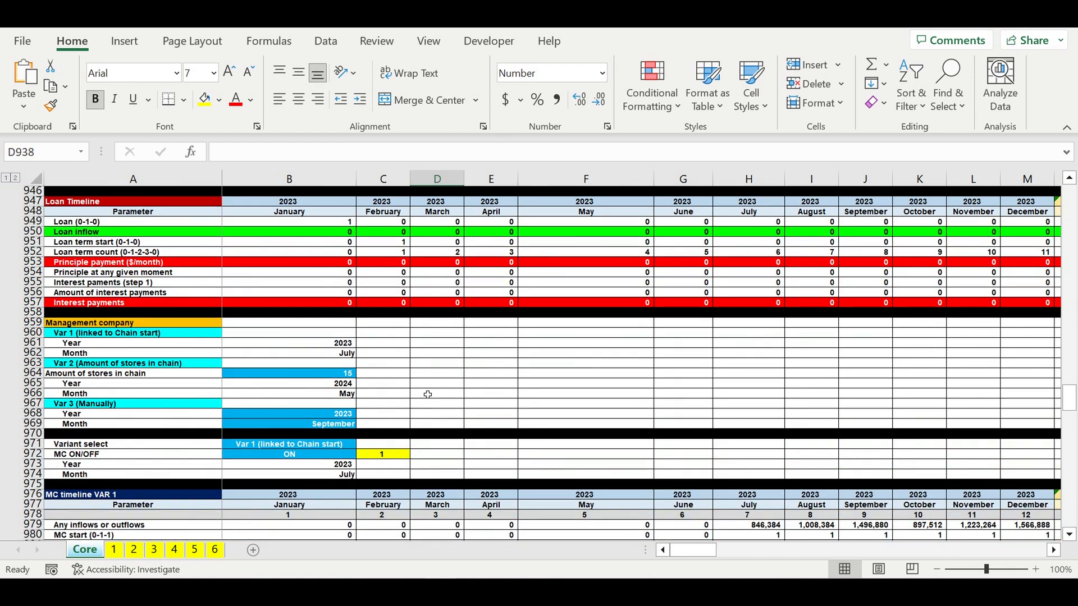
click(125, 324)
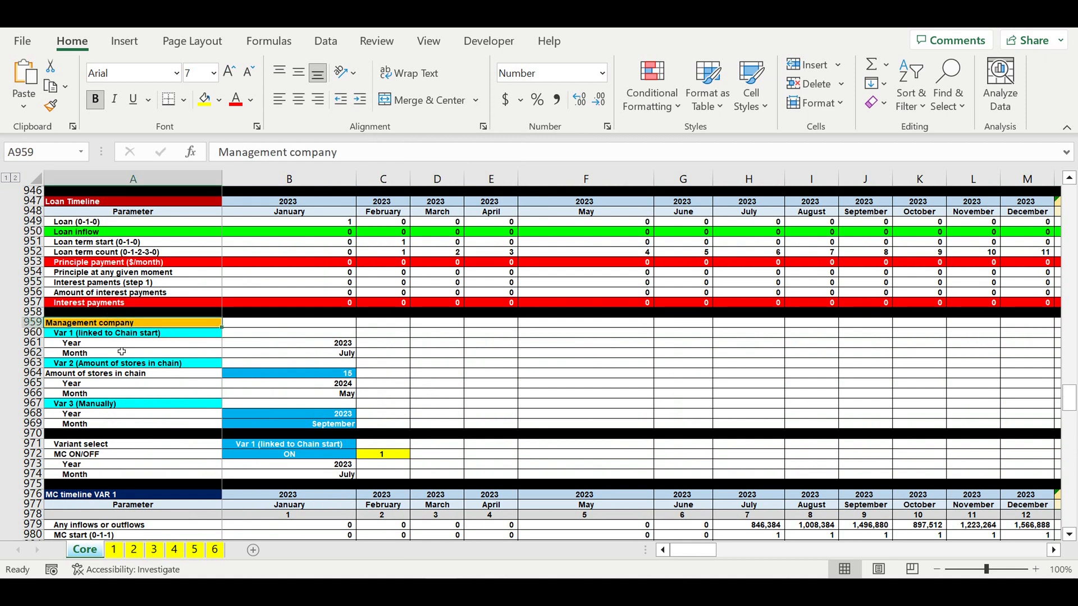
click(67, 334)
click(74, 365)
click(76, 406)
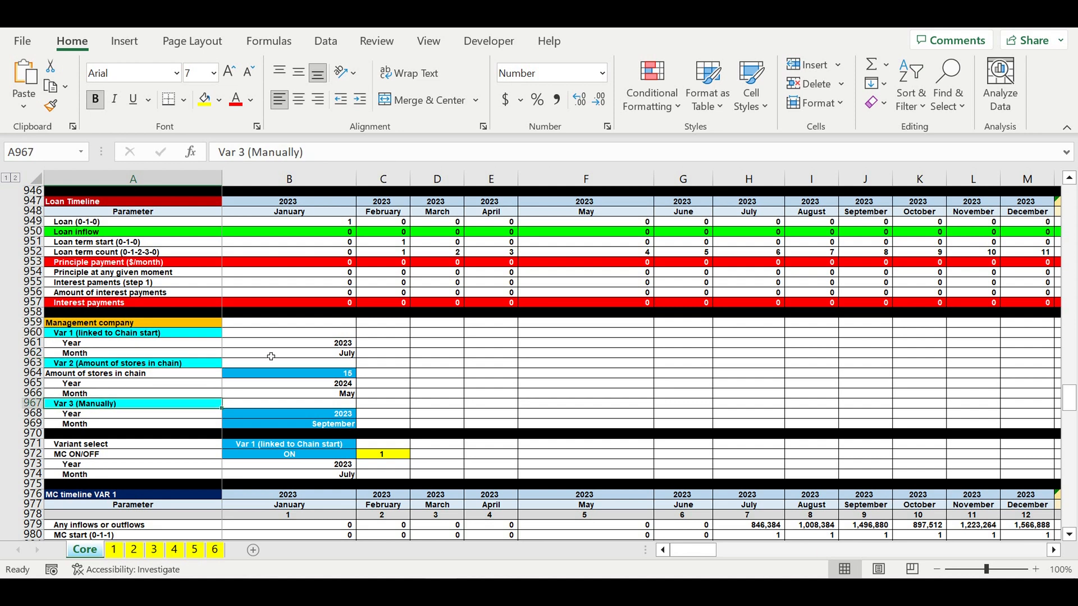
- Inspect the year and month values of each Management company variant and the variant select setting
drag(285, 344, 284, 354)
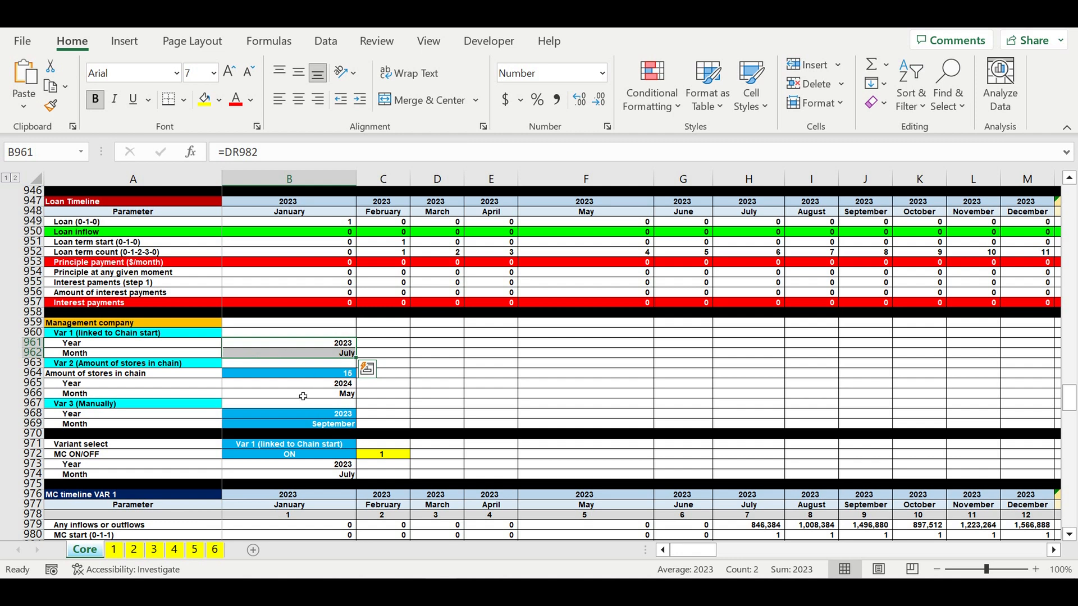
click(273, 385)
drag(270, 393, 279, 391)
click(313, 377)
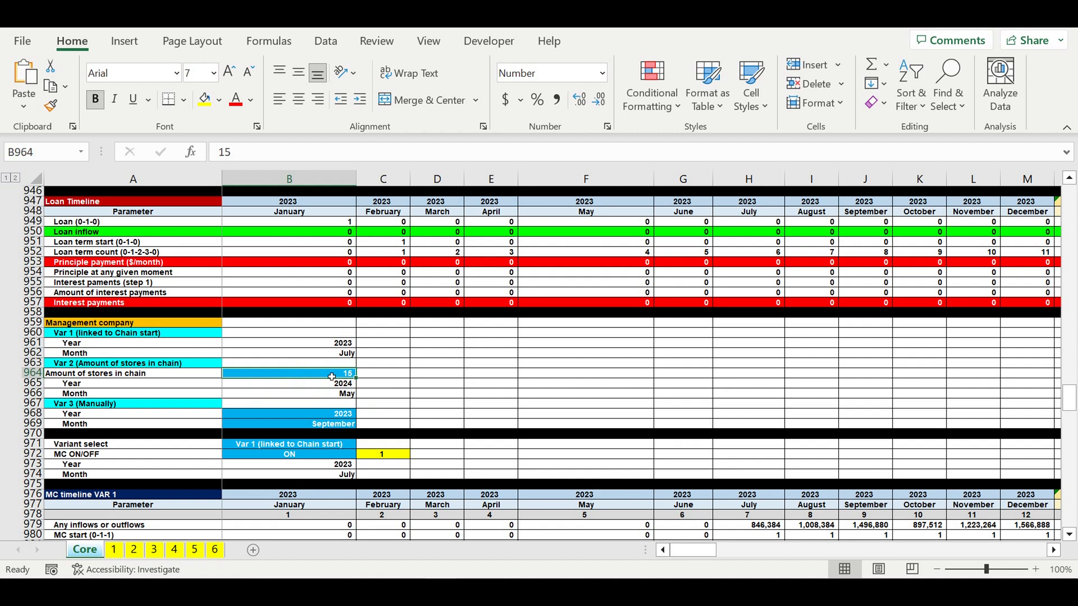
drag(332, 377, 329, 388)
drag(287, 416, 288, 422)
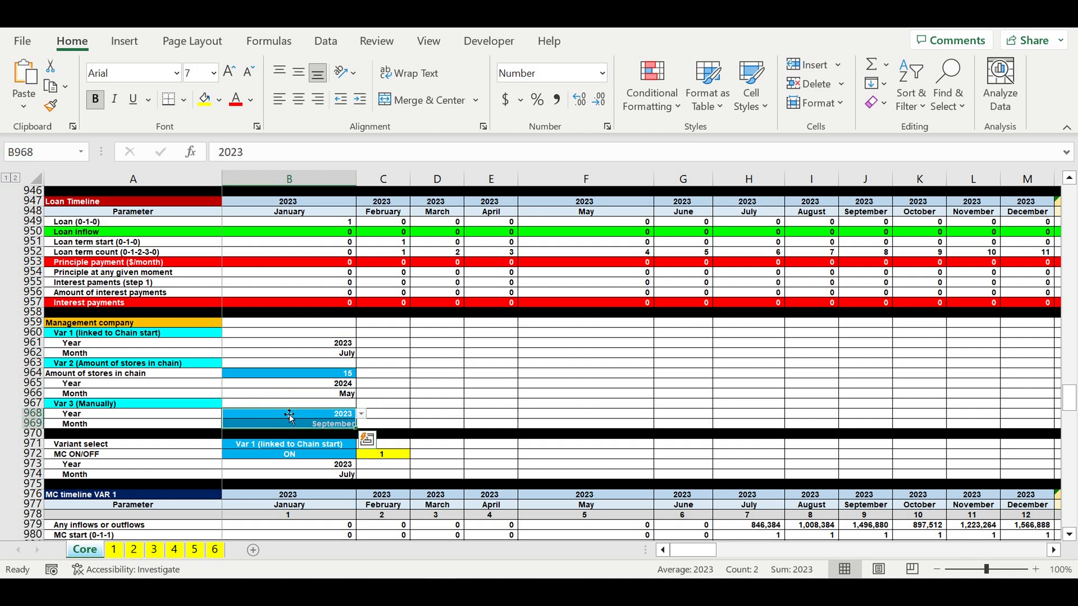
click(322, 454)
scroll(317, 416, down, 1)
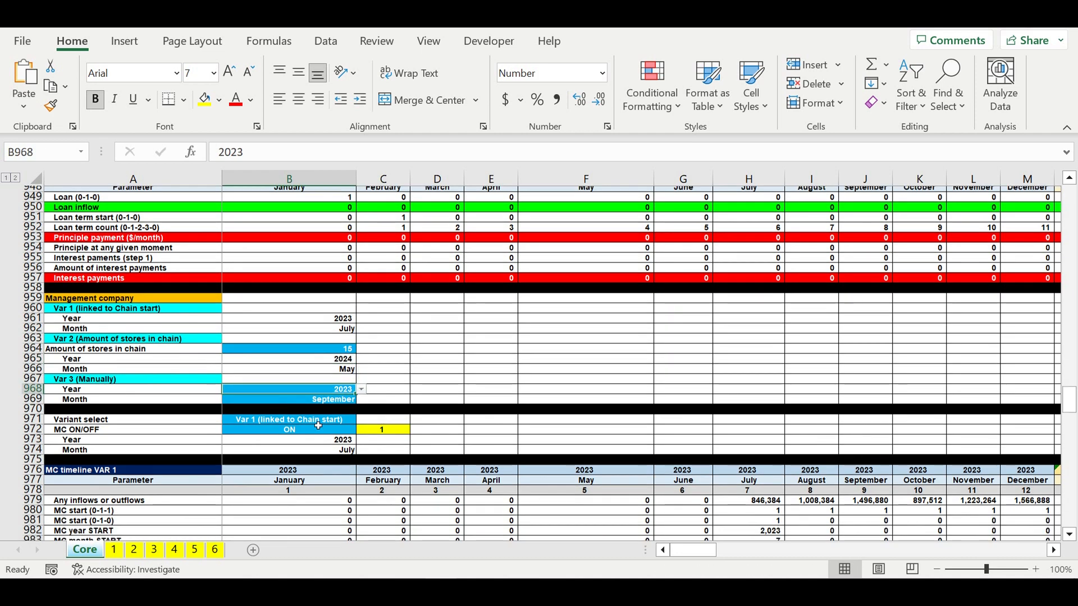
- Inspect the dropdown options of the Management company variant select and MC ON/OFF settings
click(317, 398)
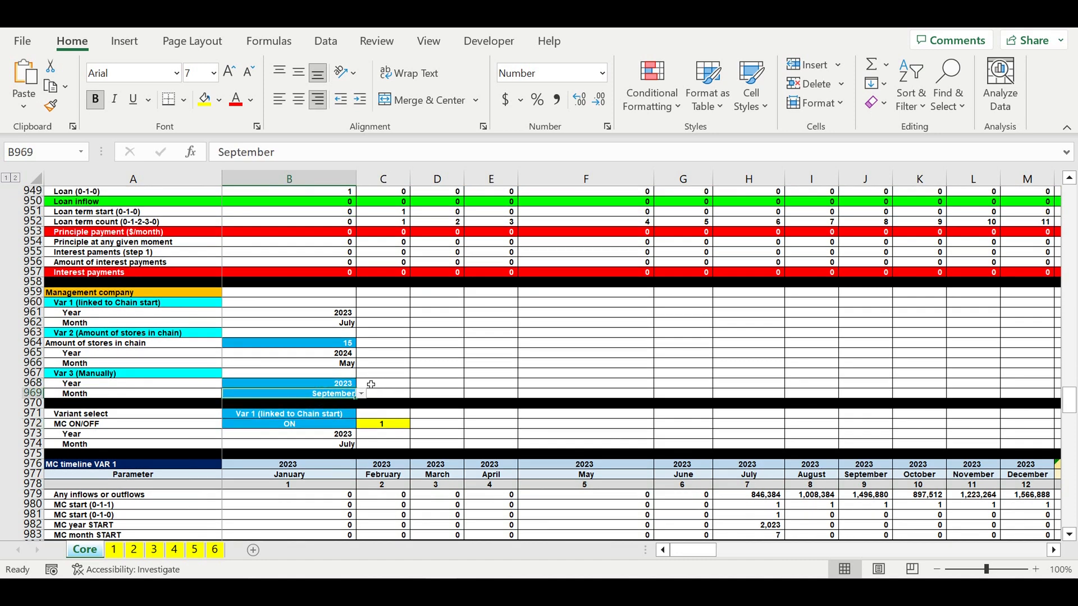
scroll(369, 383, down, 2)
click(315, 354)
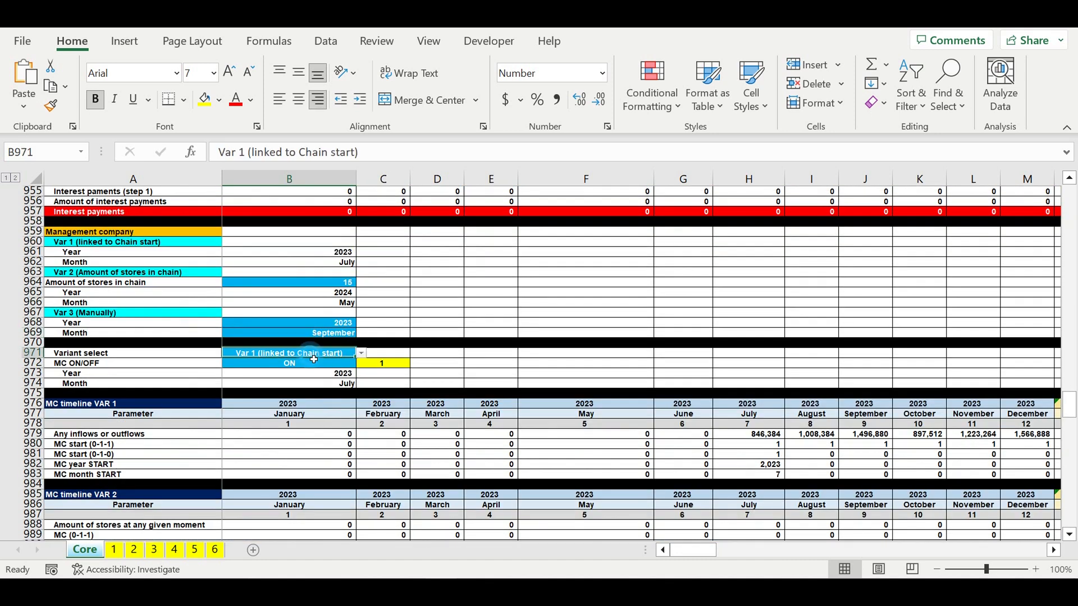
click(361, 353)
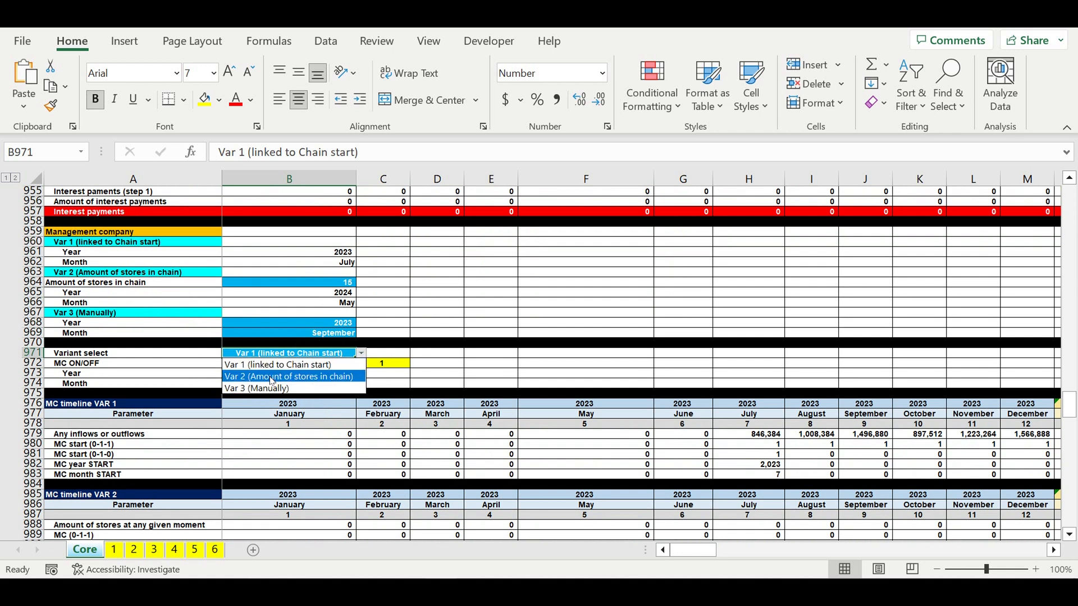
key(Escape)
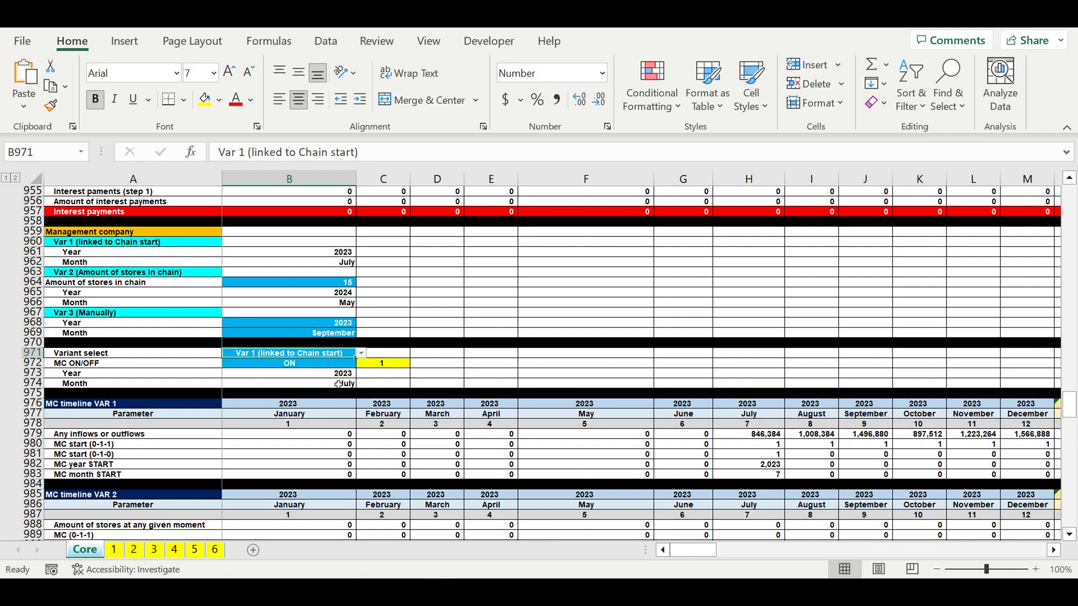
click(312, 366)
click(361, 363)
key(Escape)
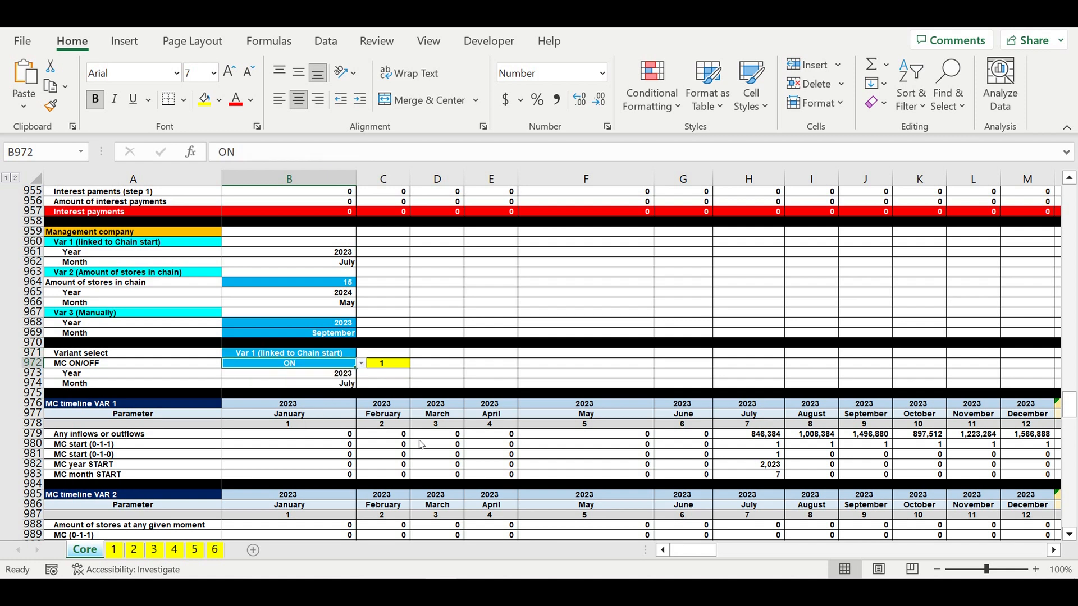
- Examine the MC start formulas in the MC timeline VAR 1 section and the timelines below it
click(382, 444)
scroll(400, 435, down, 1)
scroll(400, 436, down, 3)
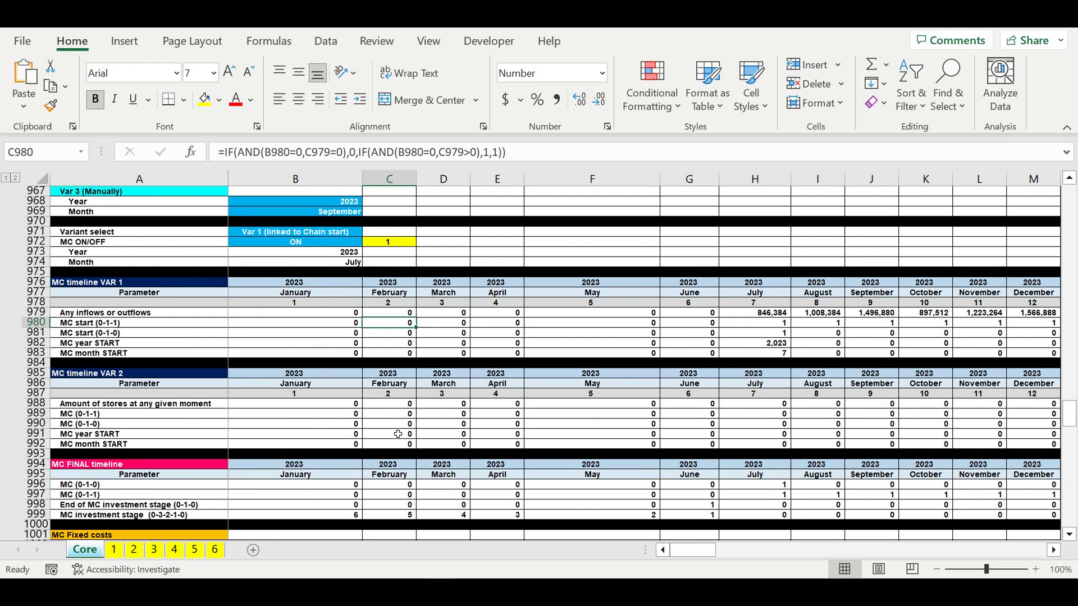
scroll(398, 434, down, 6)
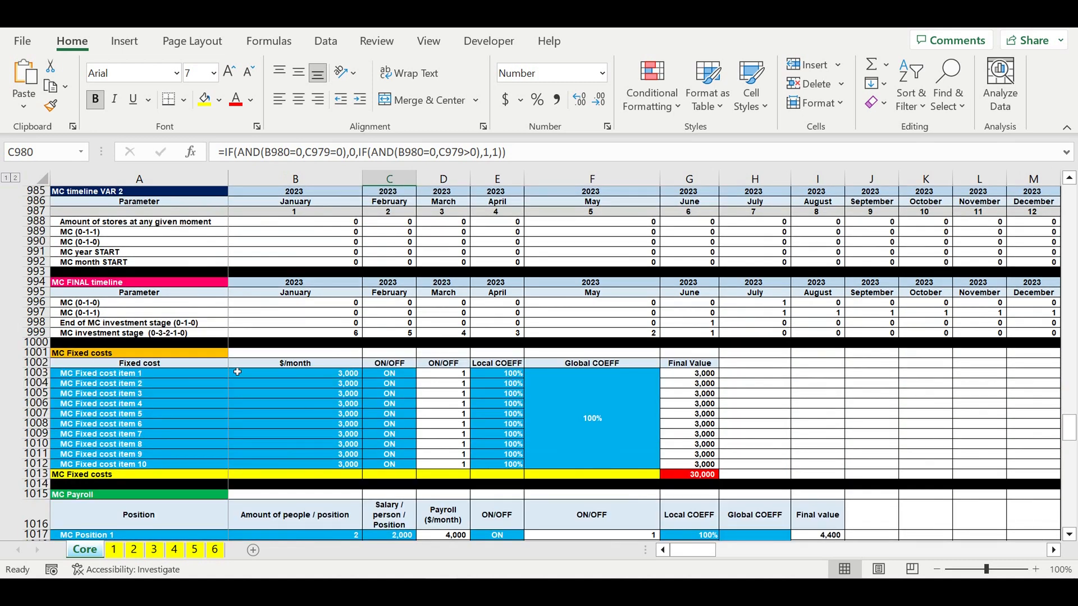
- Review the MC Fixed costs table inputs and the MC Payroll position amounts and salaries
drag(208, 377, 579, 454)
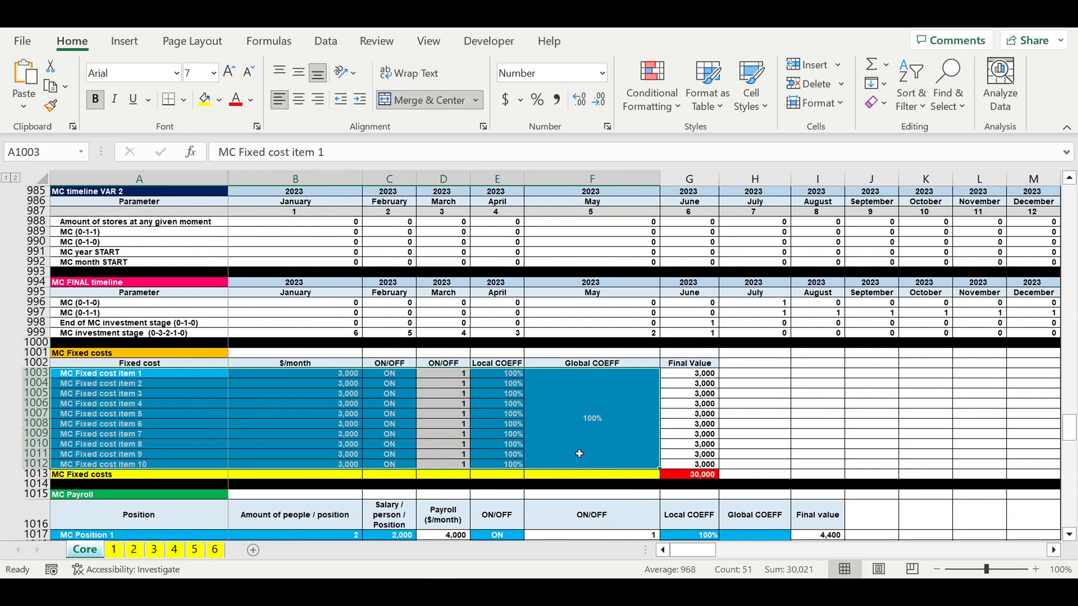
scroll(378, 425, down, 4)
scroll(377, 425, down, 2)
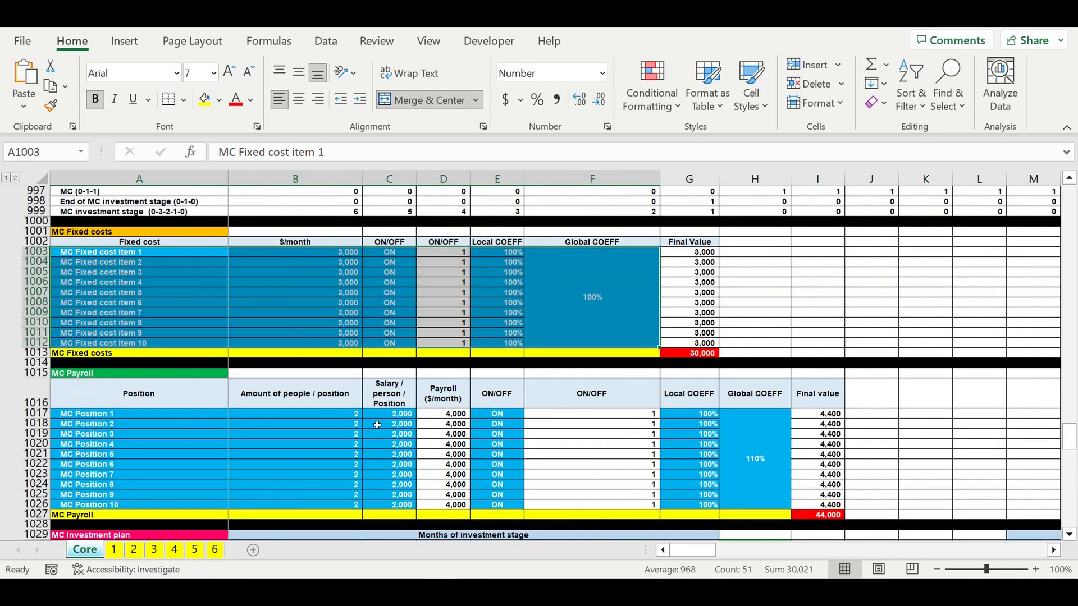
click(207, 352)
drag(327, 387, 381, 436)
scroll(371, 425, down, 3)
scroll(371, 425, down, 2)
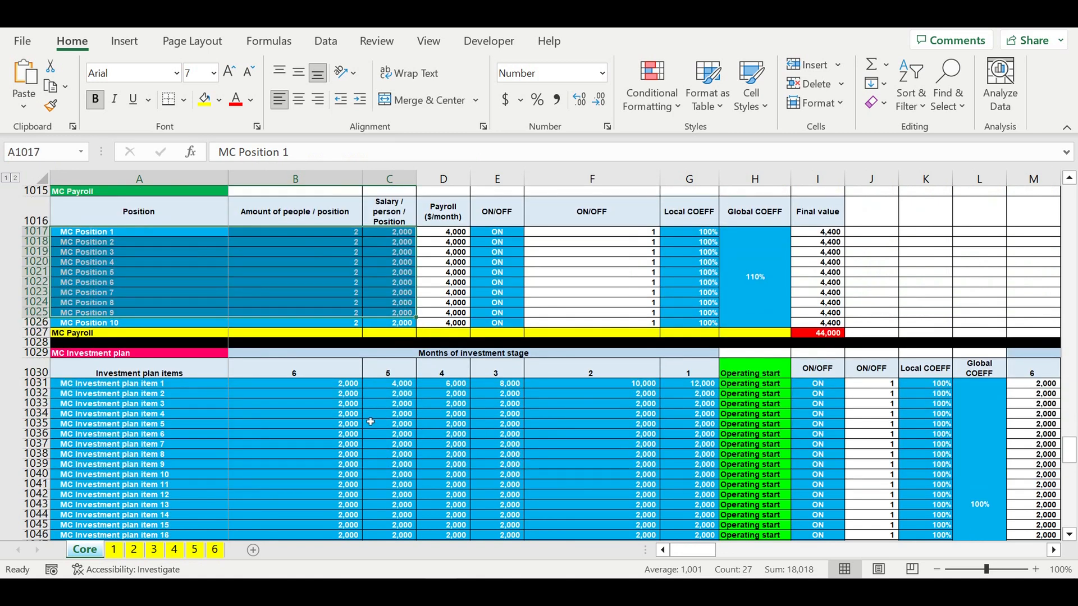
- Review the MC Investment plan item amounts and the revenue, payroll and profit tax rates
click(121, 326)
drag(437, 380, 702, 494)
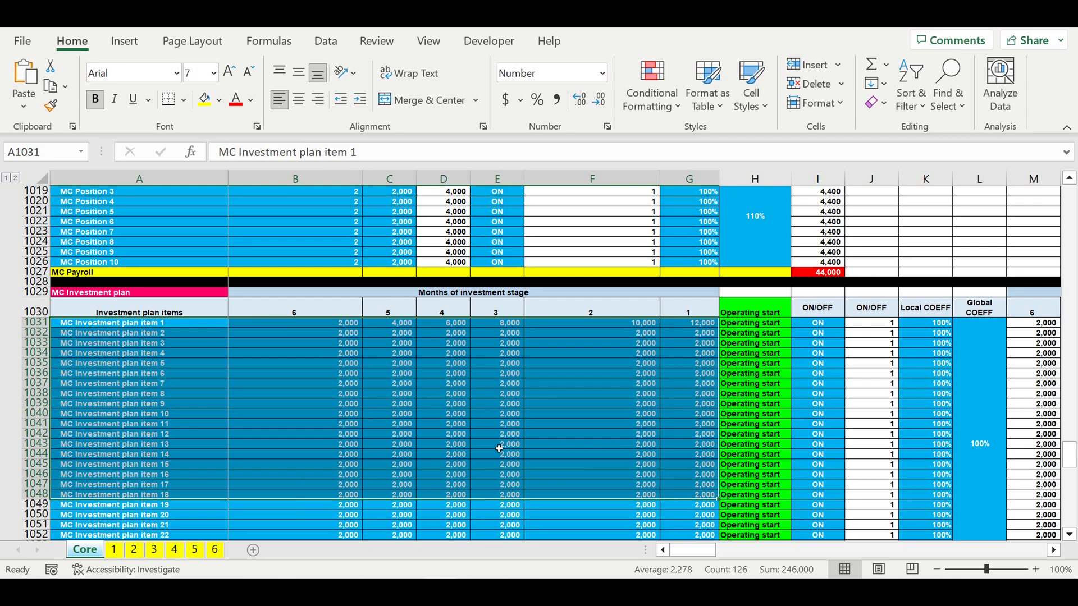
scroll(500, 449, down, 9)
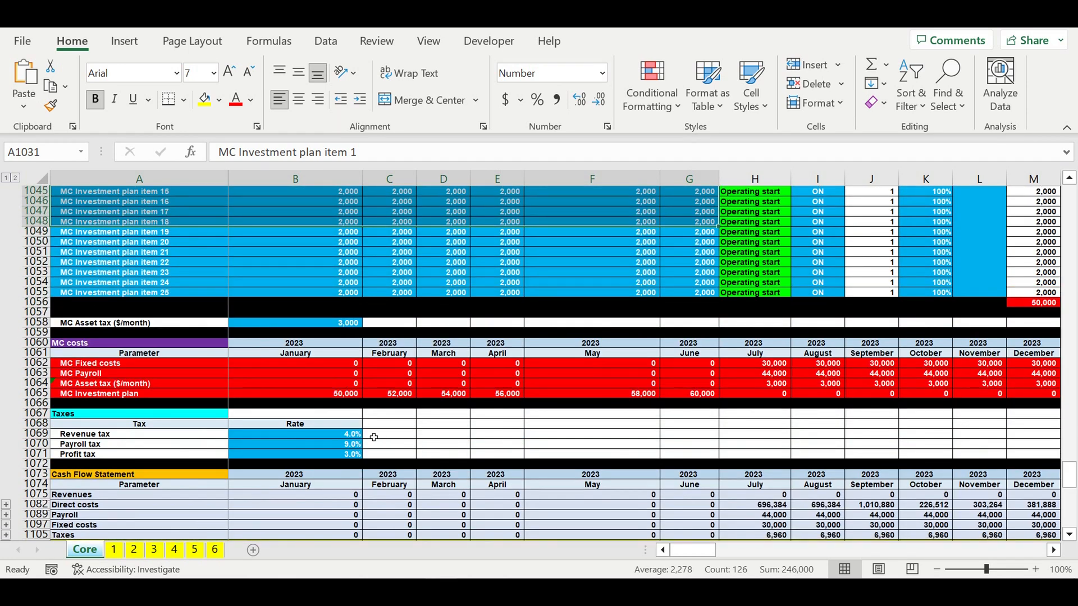
drag(336, 436, 337, 456)
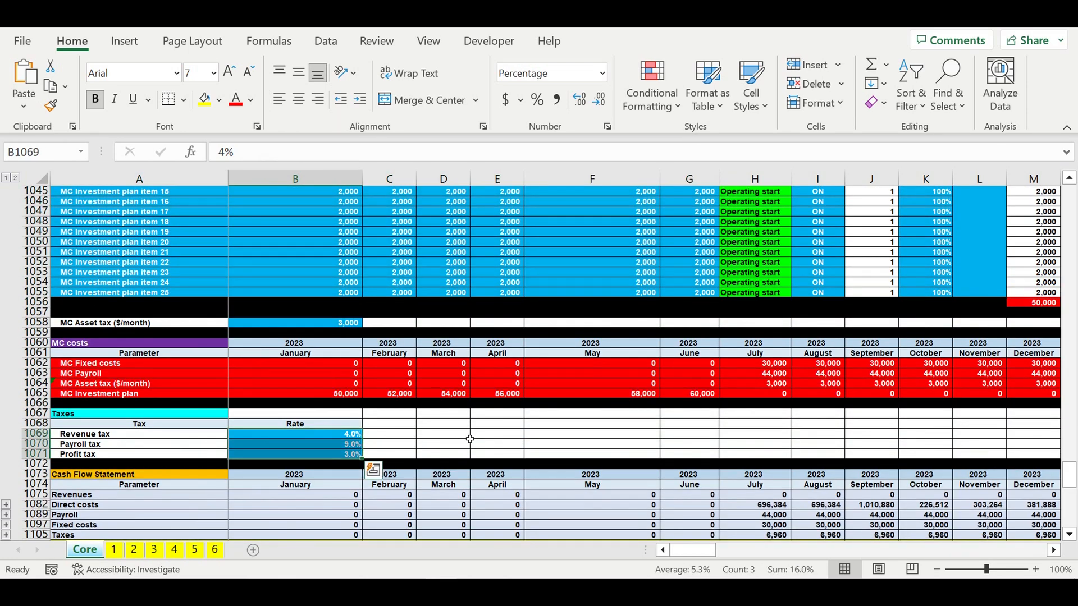
- Examine the Cash Flow Statement rows, Financing needed and Simple Payback Period sections
scroll(470, 440, down, 7)
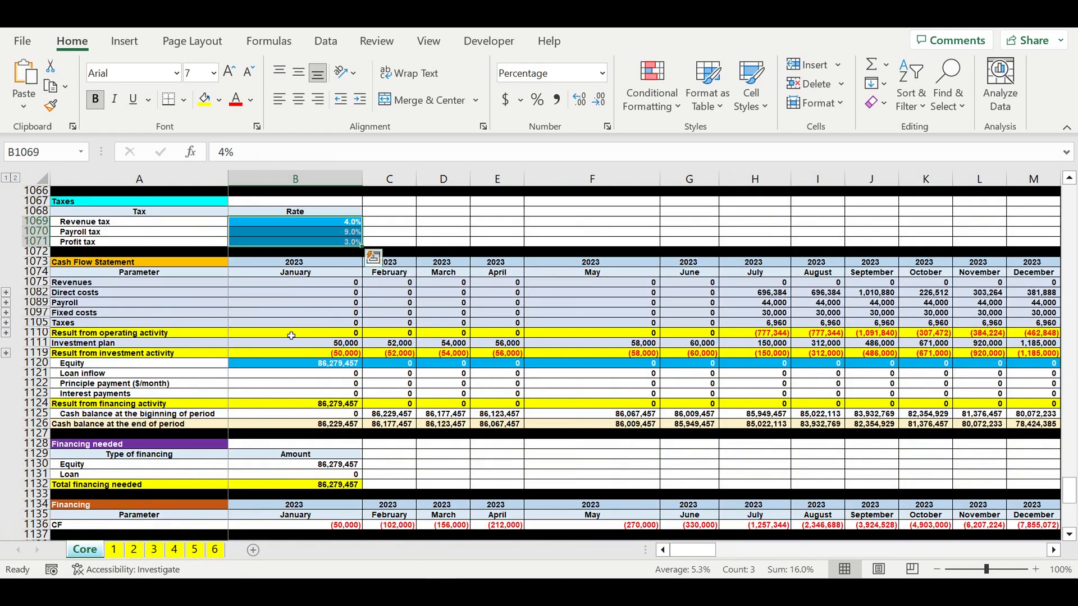
click(37, 262)
drag(43, 298, 43, 436)
scroll(196, 441, down, 3)
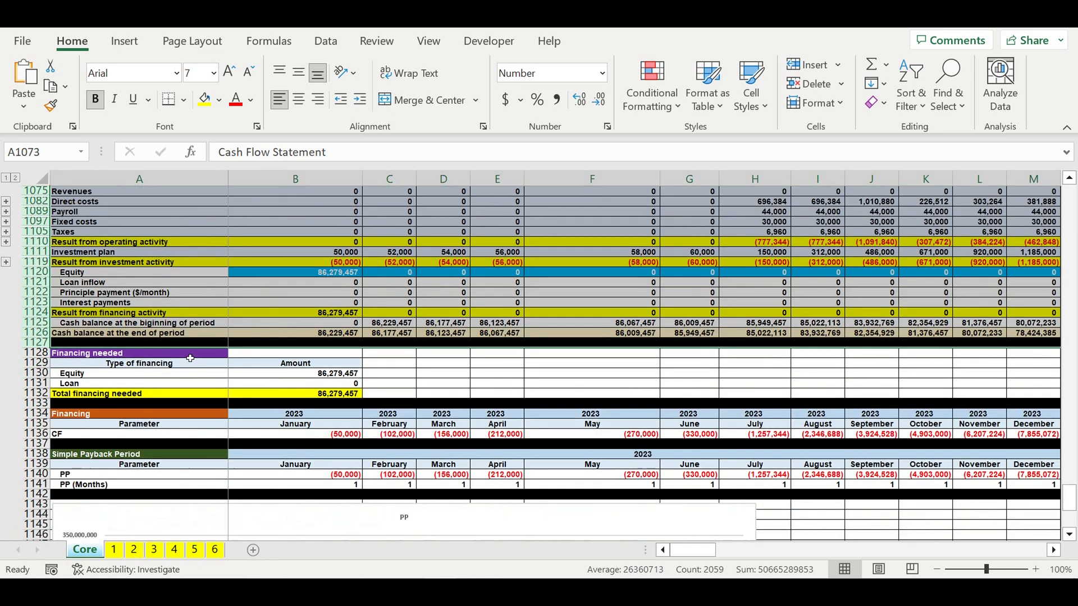
drag(191, 358, 303, 397)
click(434, 396)
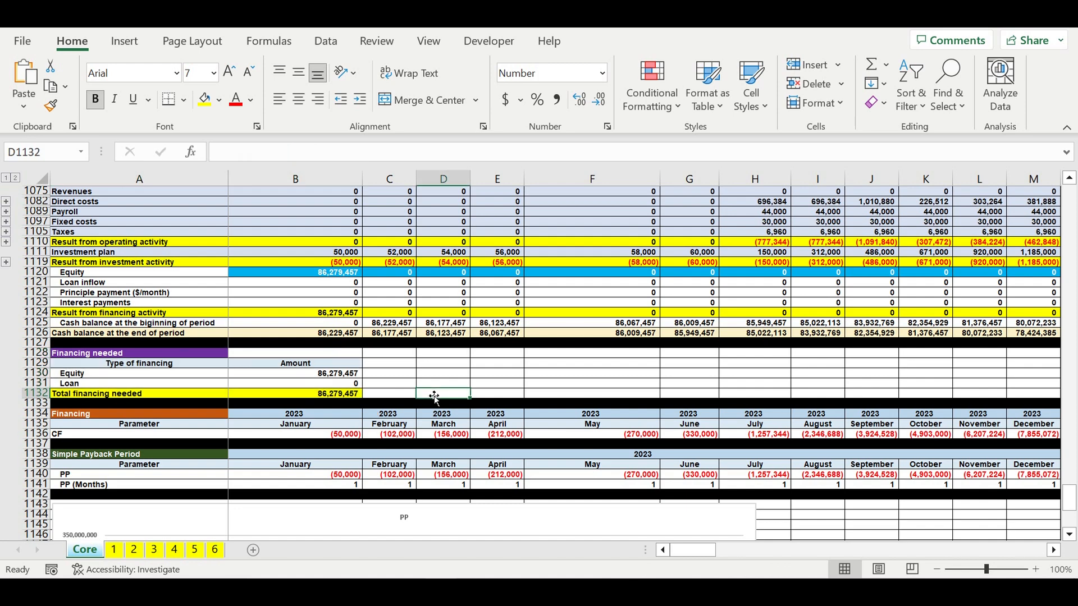
scroll(433, 397, down, 5)
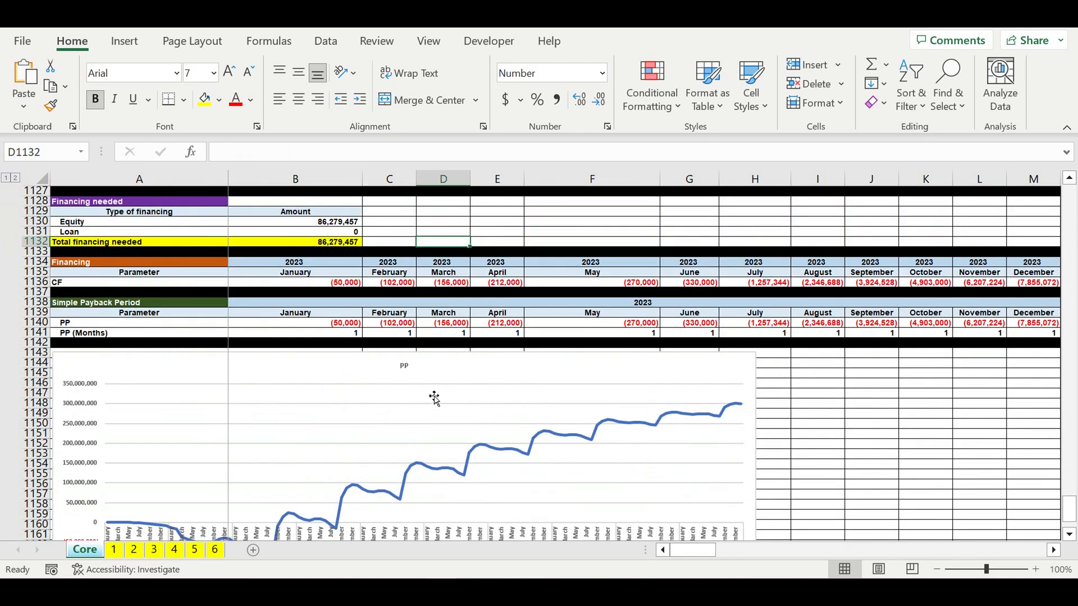
- Delete the PP payback chart below the Simple Payback Period section
click(348, 373)
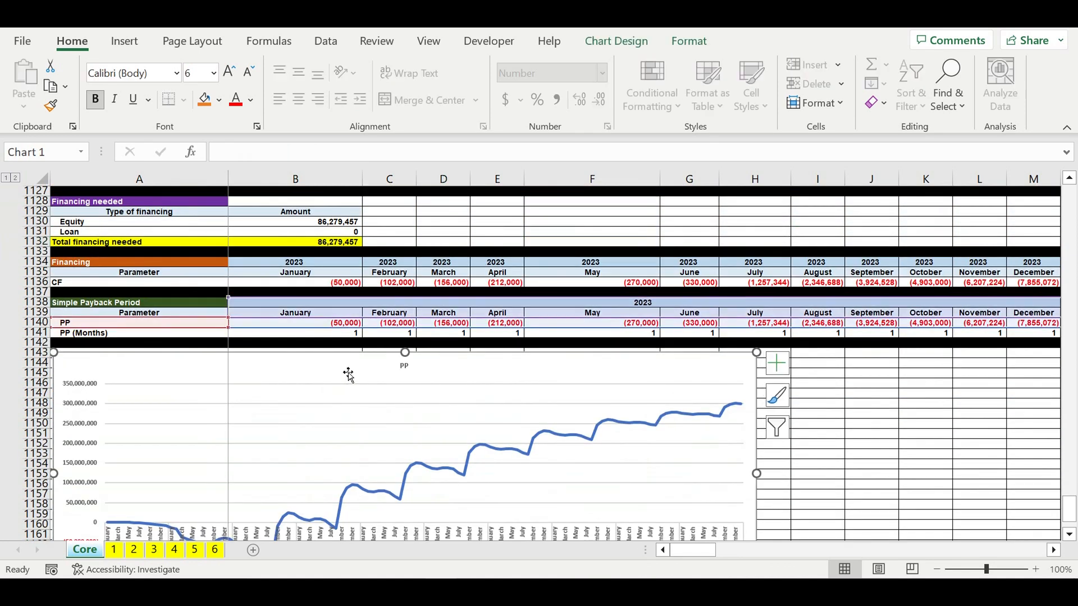
click(889, 398)
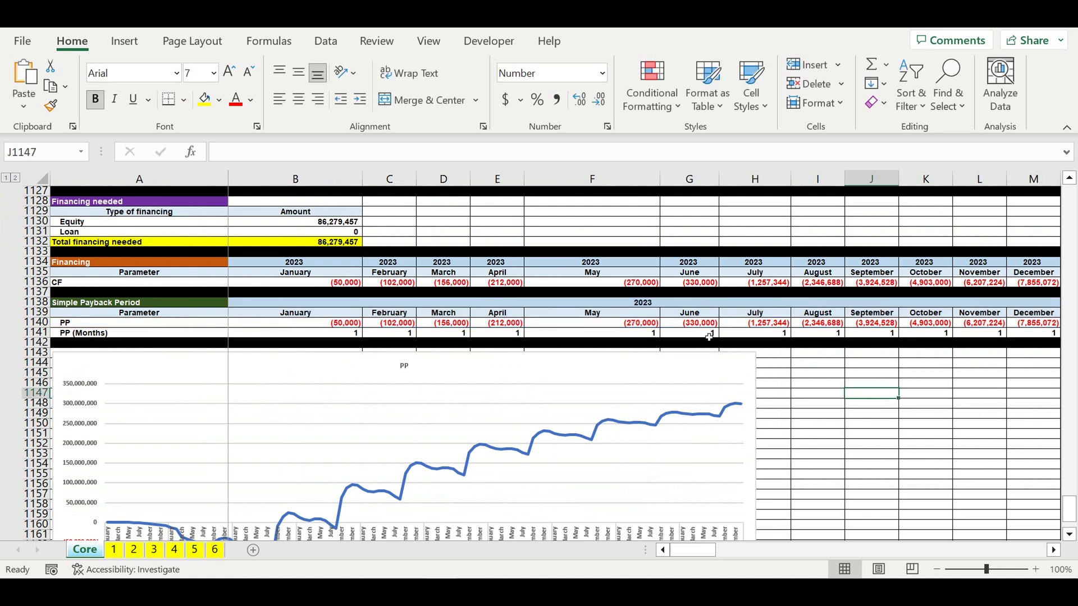
scroll(669, 389, down, 1)
scroll(668, 388, down, 4)
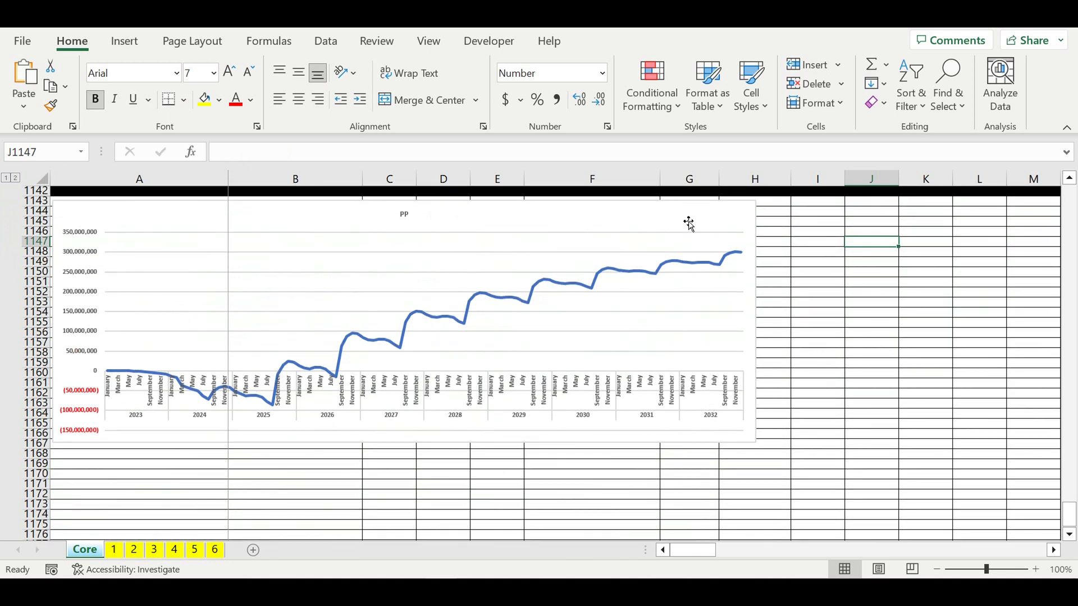
click(688, 221)
key(Delete)
scroll(745, 260, up, 3)
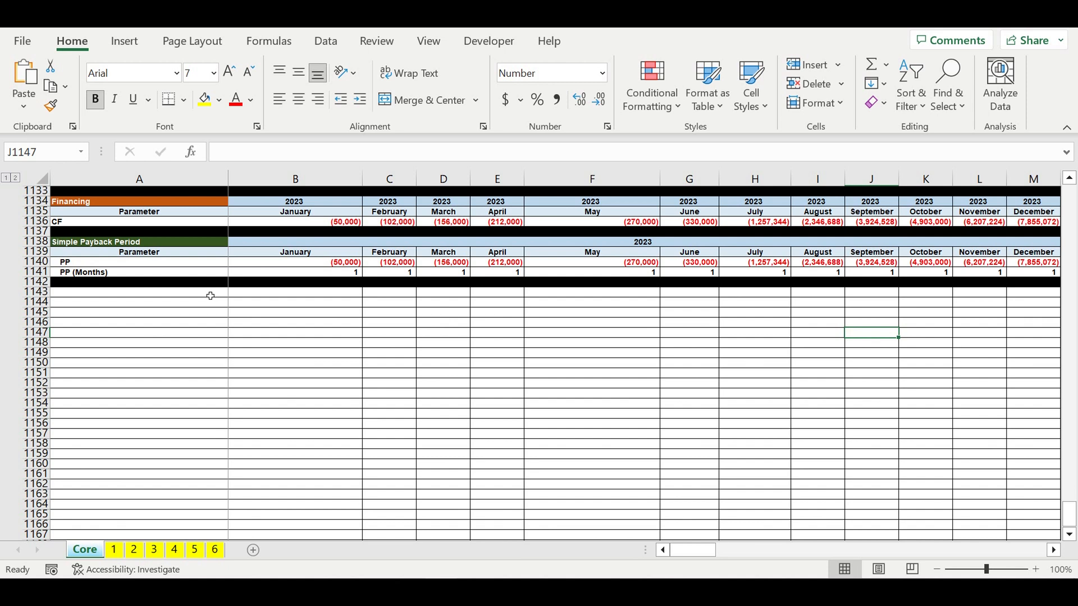
- Add the label "Discount rate" in the row below the Simple Payback Period section
click(213, 294)
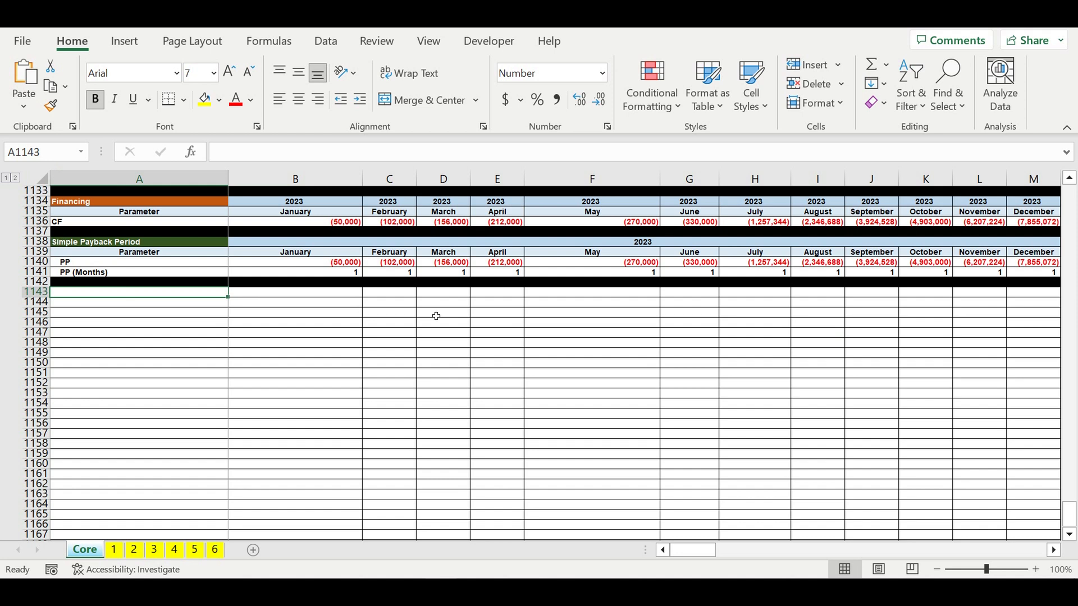
text(Discount r)
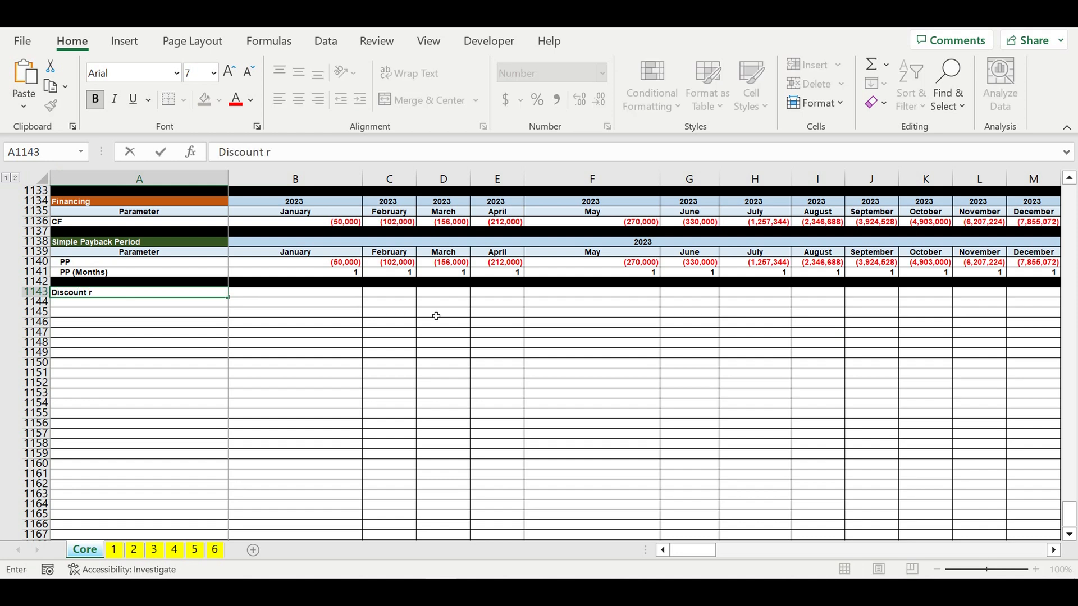
text(e)
key(Return)
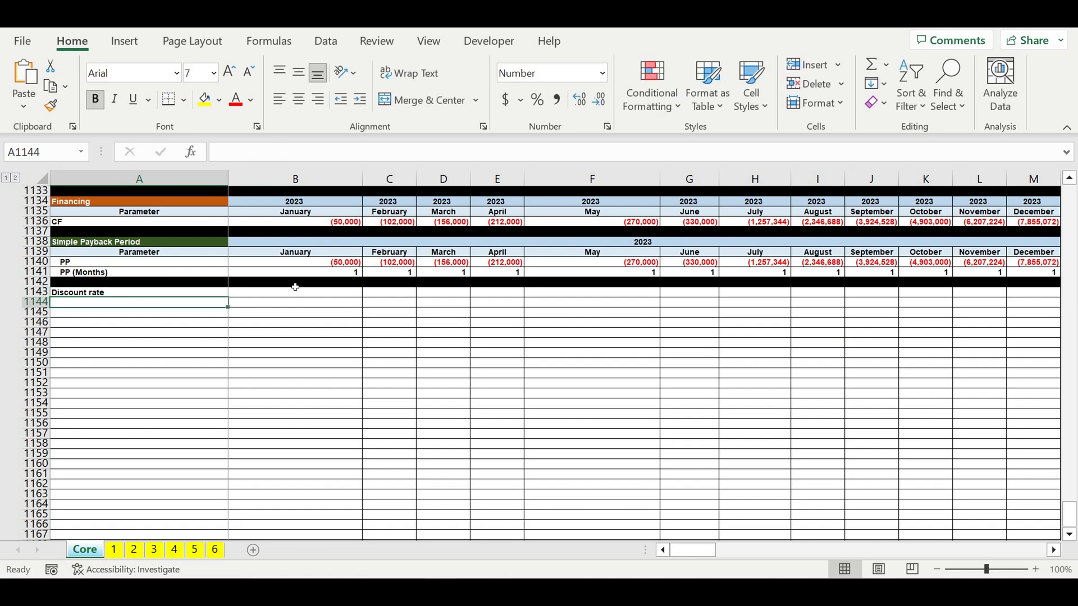
- Enter a discount rate of 18% as a percentage in the cell next to the label
click(275, 295)
click(539, 100)
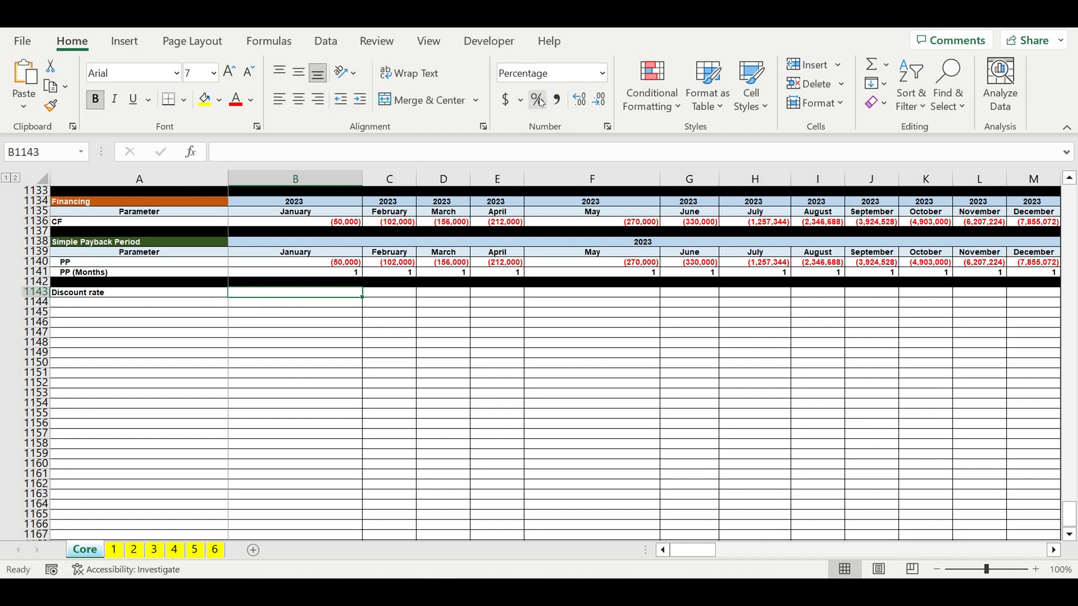
text(18)
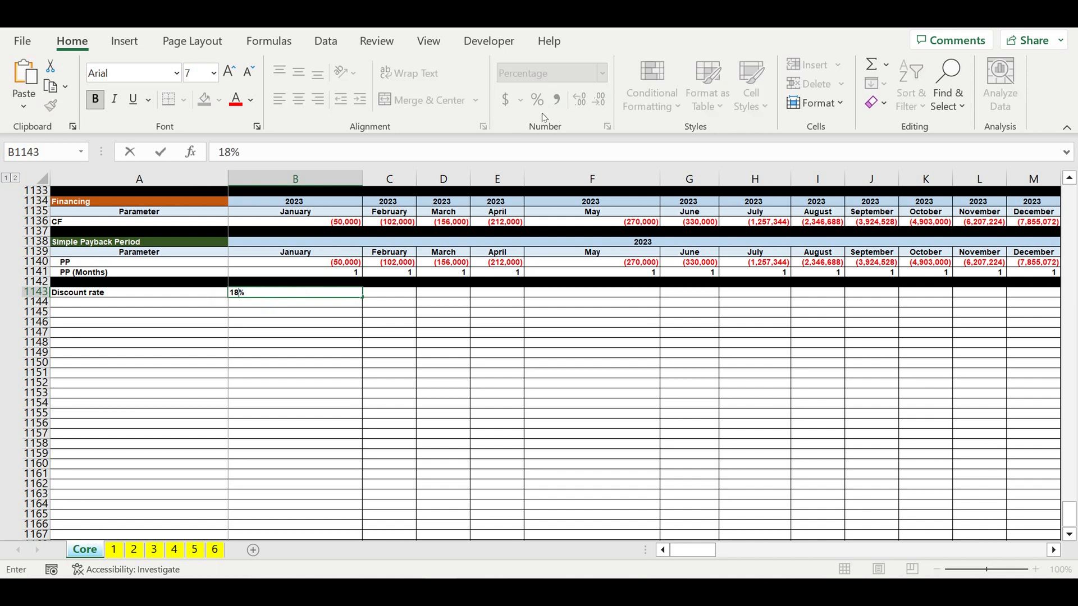
key(Return)
click(291, 322)
click(342, 295)
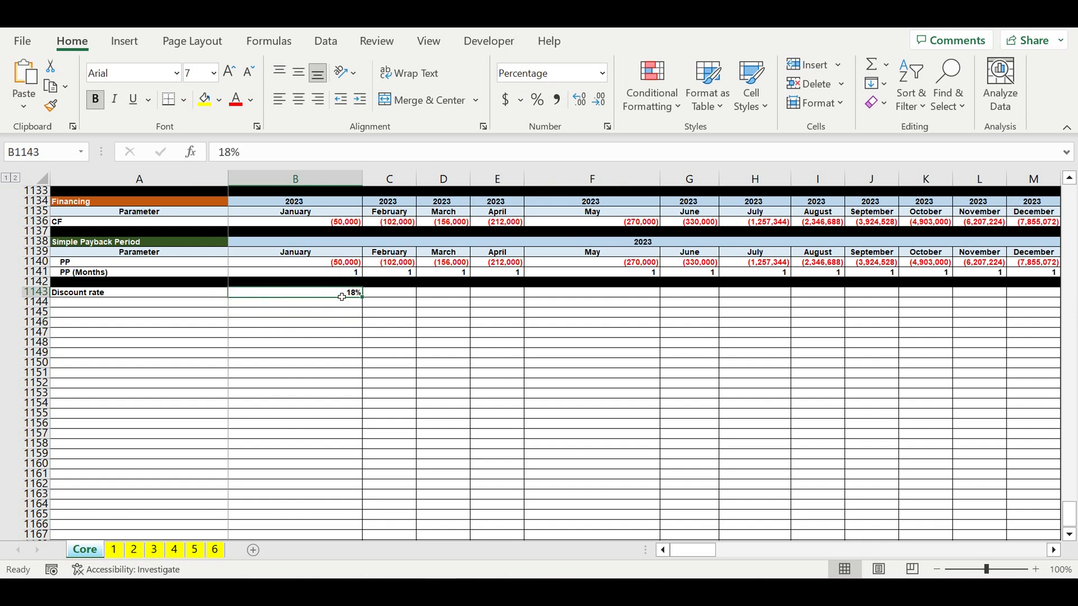
- Format the discount rate cell with white font and blue fill like the other inputs
click(252, 101)
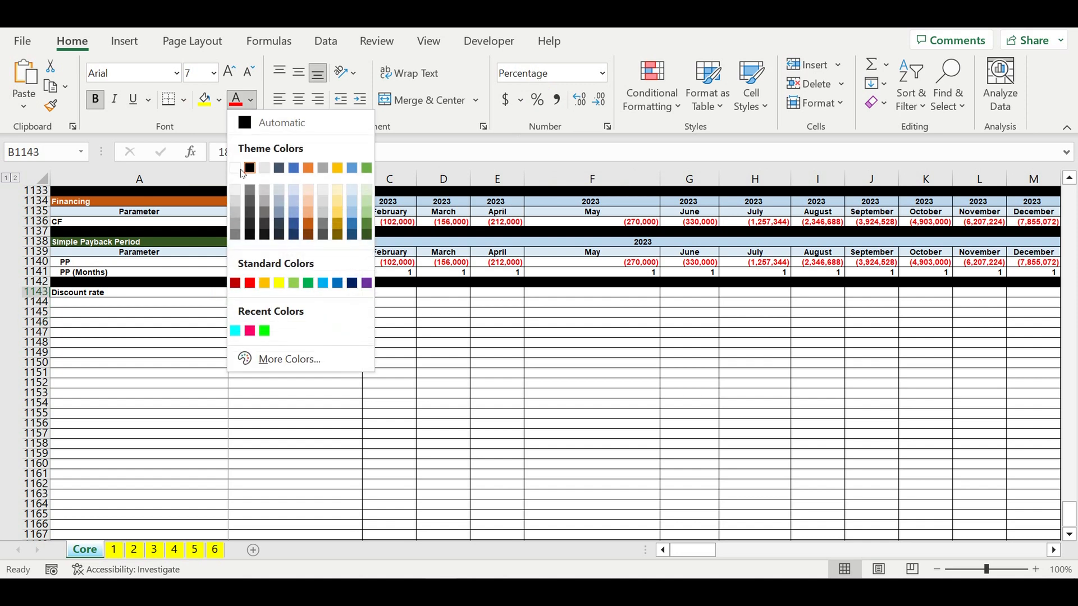
click(237, 170)
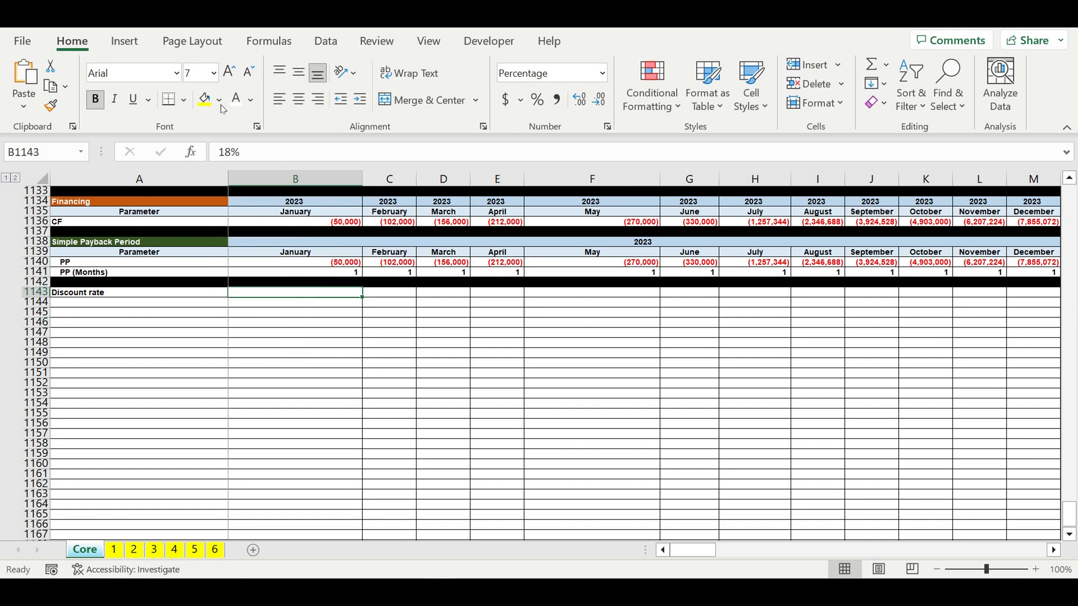
click(220, 101)
click(292, 259)
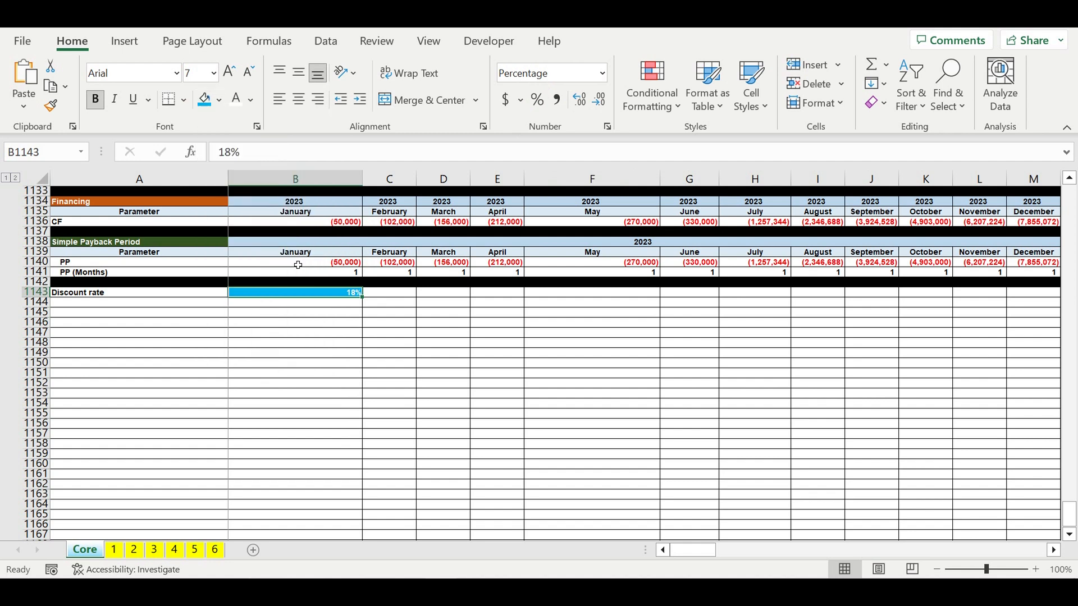
click(333, 341)
click(332, 296)
- Rename the label to "Discount rate (Year)"
click(98, 296)
click(306, 155)
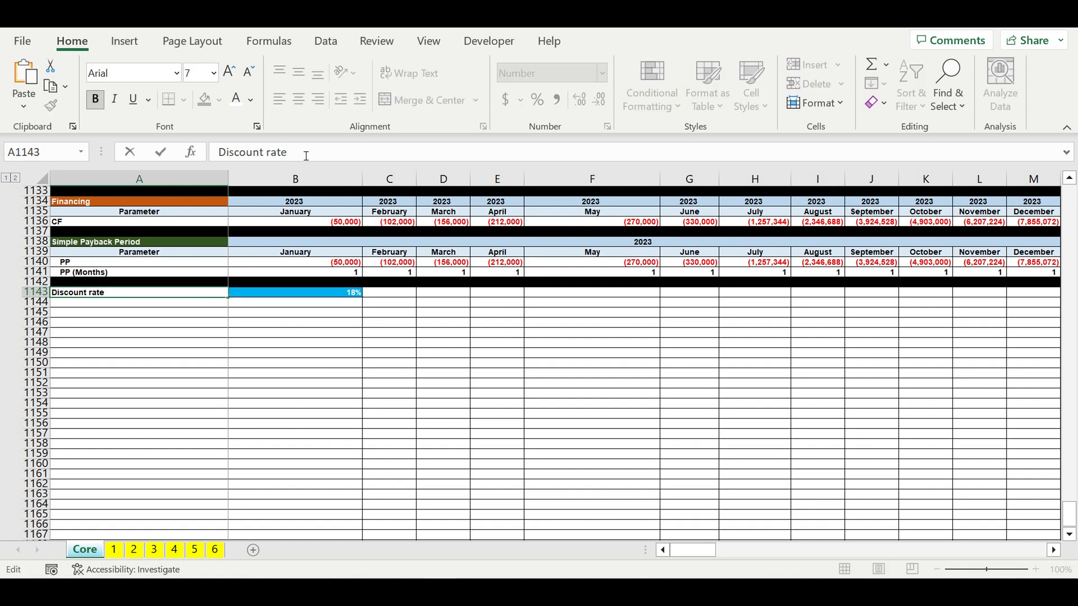
text((Year)
key(Return)
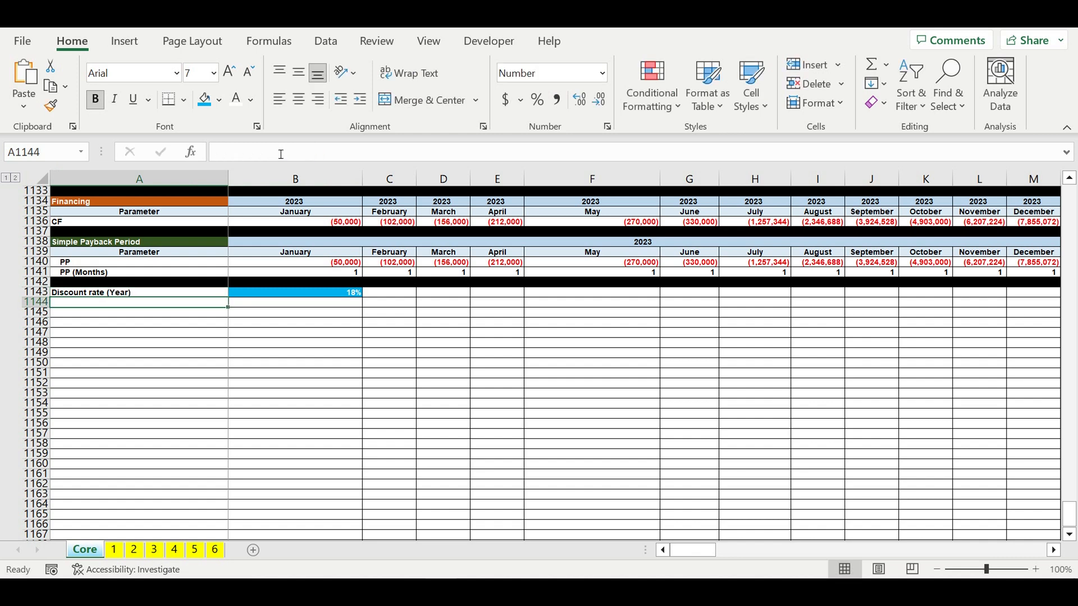
- Copy the discount rate label into the row below and rename it "Discount rate (month)"
click(155, 294)
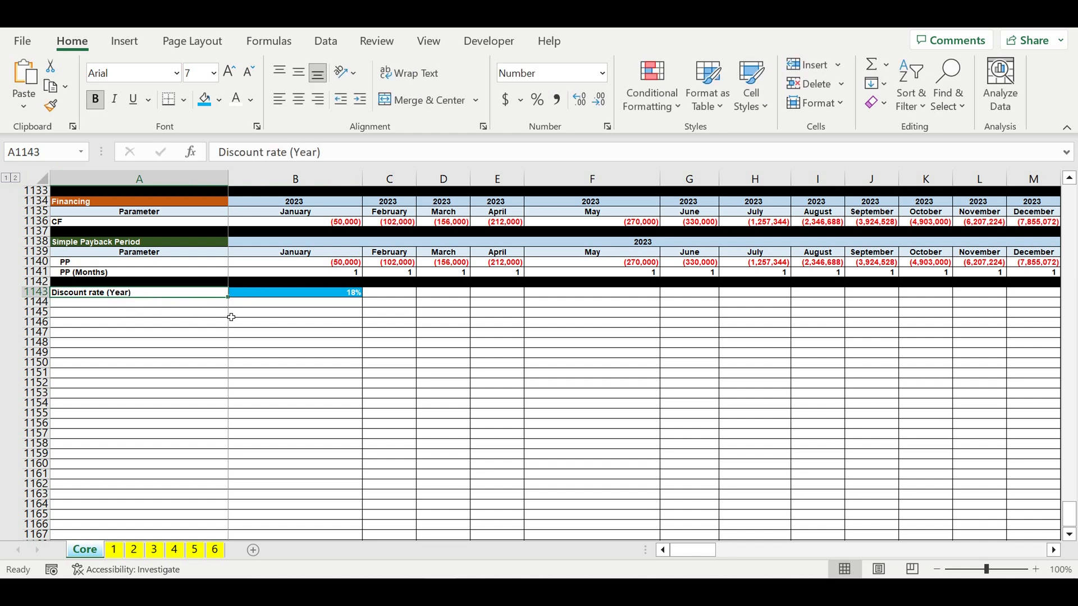
drag(228, 297, 231, 307)
click(133, 296)
click(134, 304)
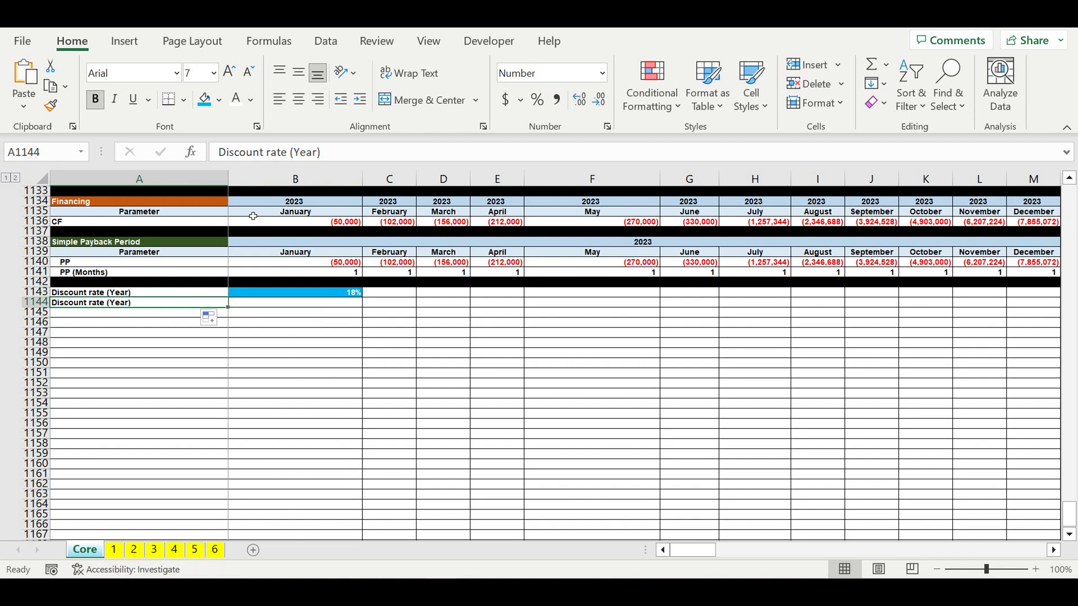
double_click(306, 152)
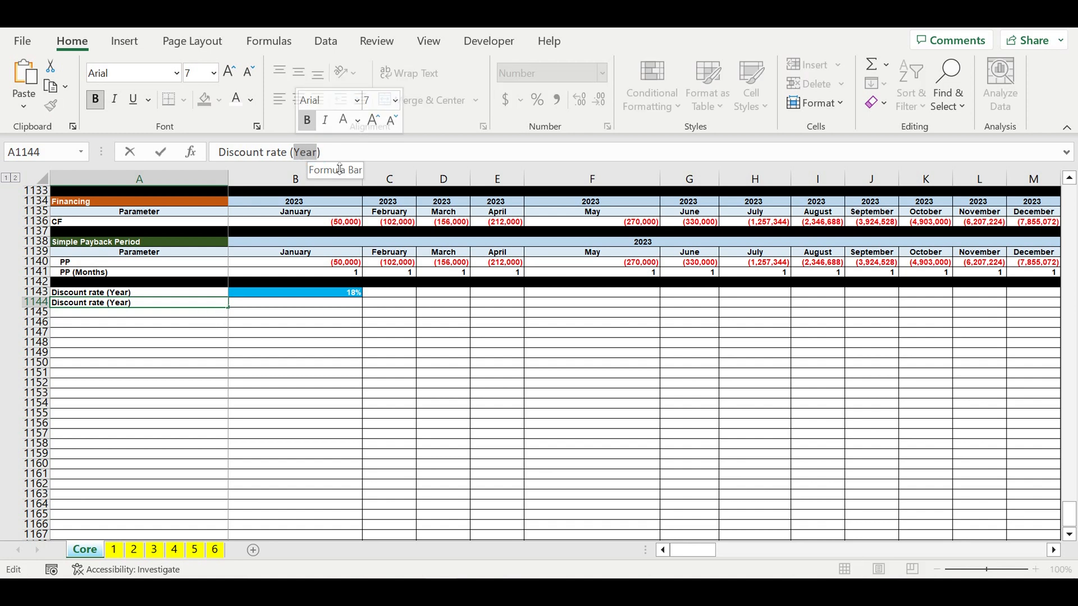
text(month)
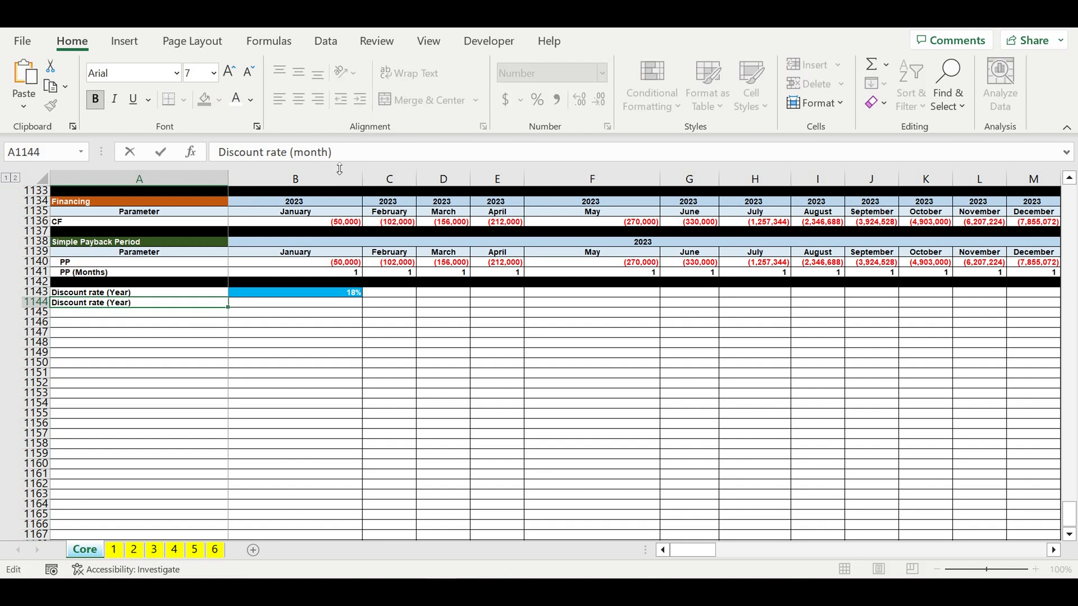
key(Return)
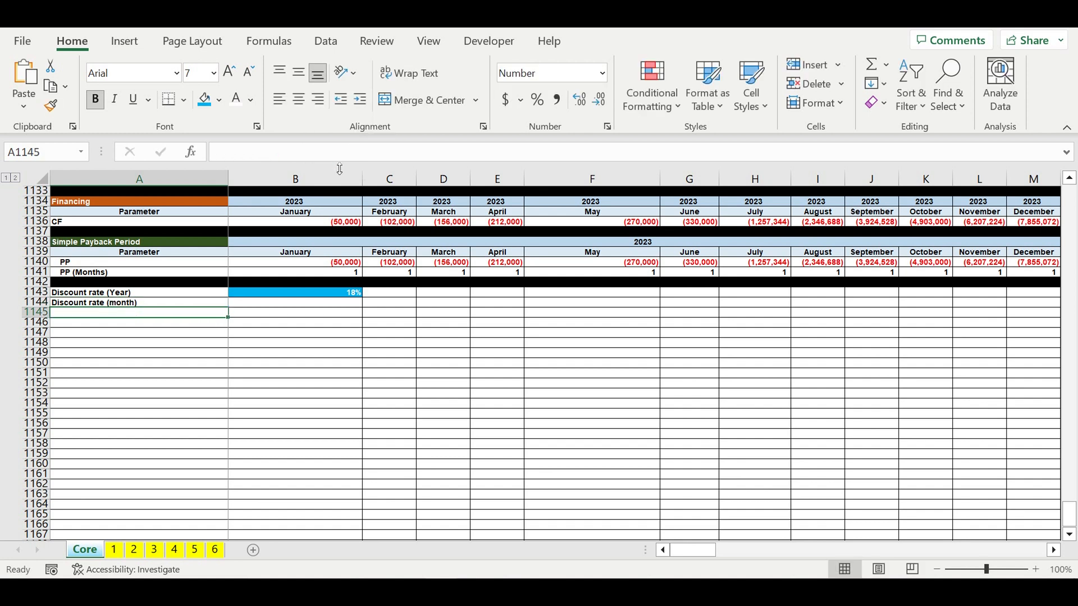
- Enter the monthly rate formula =(1+B1143)^(1/12)-1 as a percentage next to the monthly label
click(346, 303)
click(537, 99)
text(=)
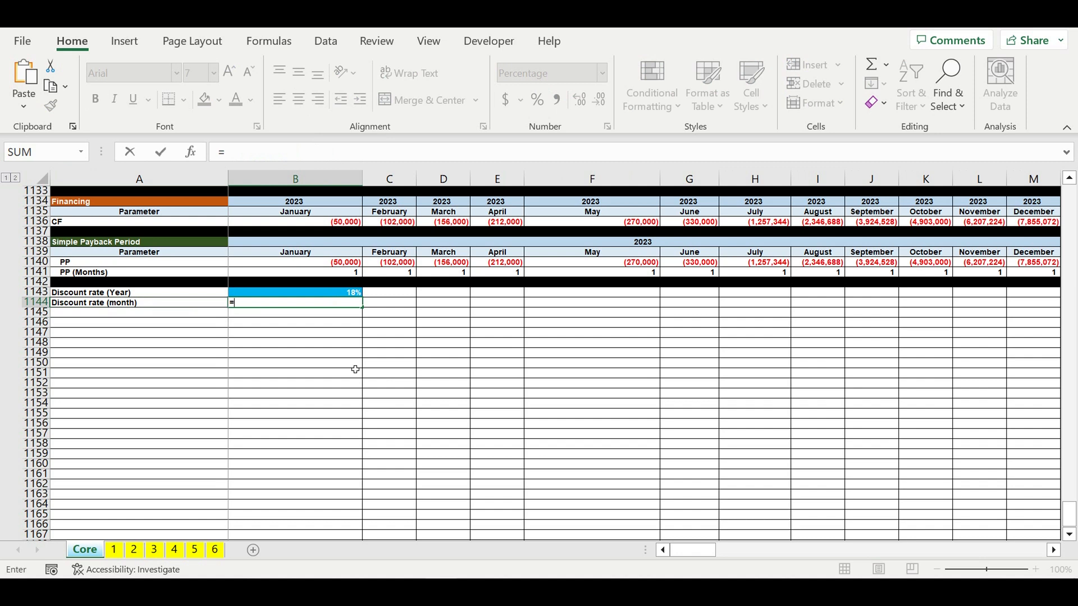
text((1+)
click(345, 293)
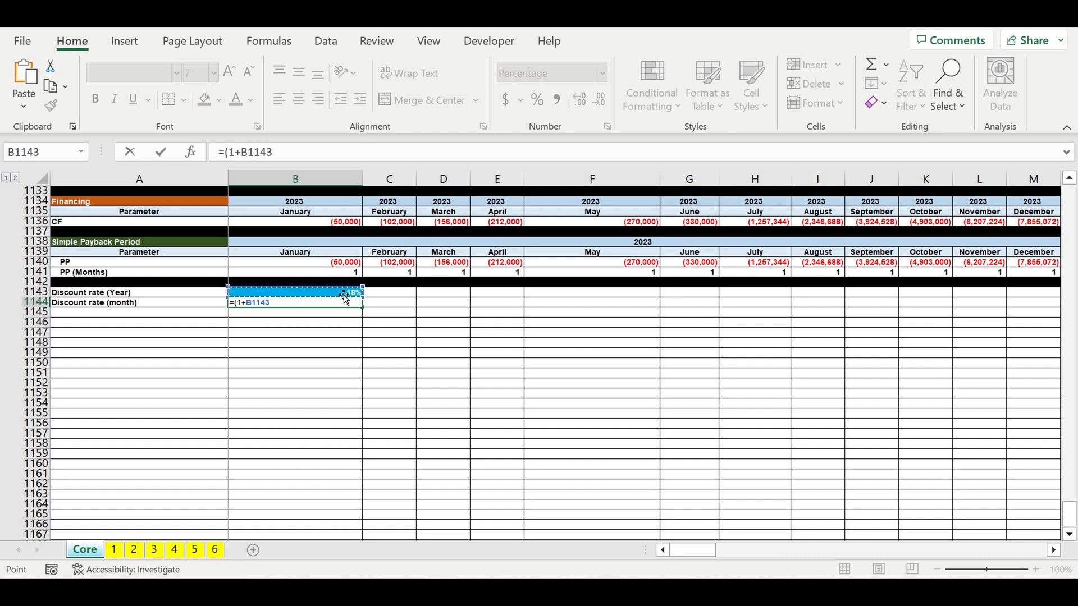
text()^(1/12)-1)
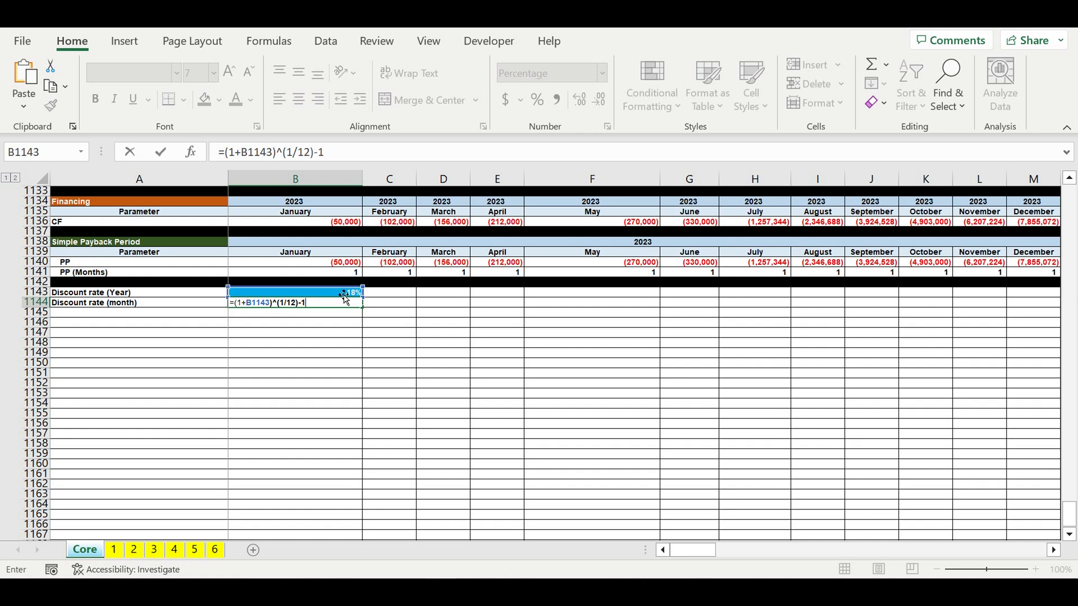
key(Return)
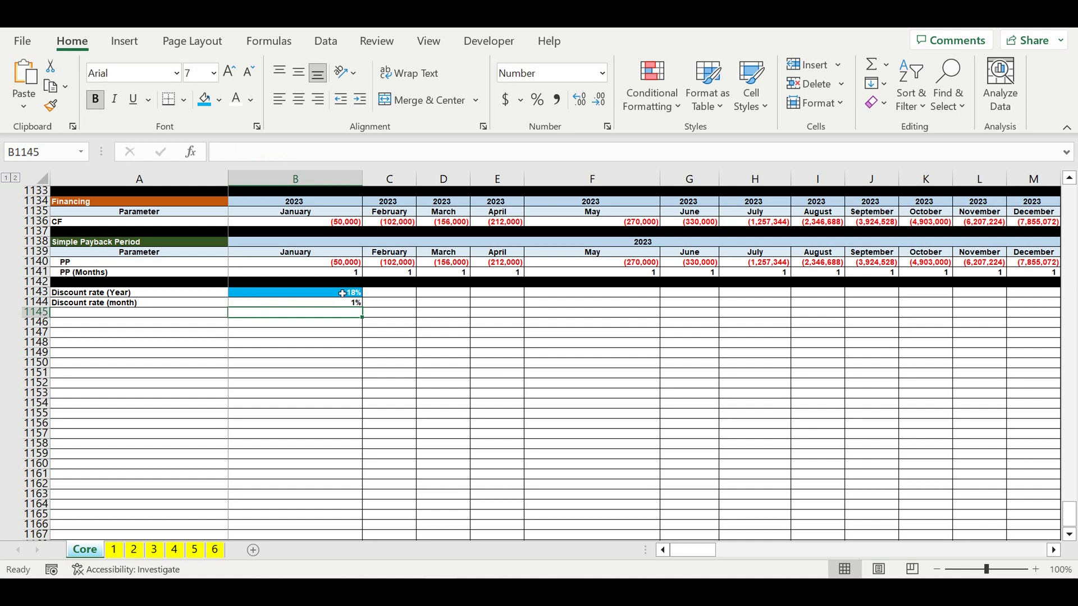
- Show the monthly discount rate with two decimal places
click(337, 305)
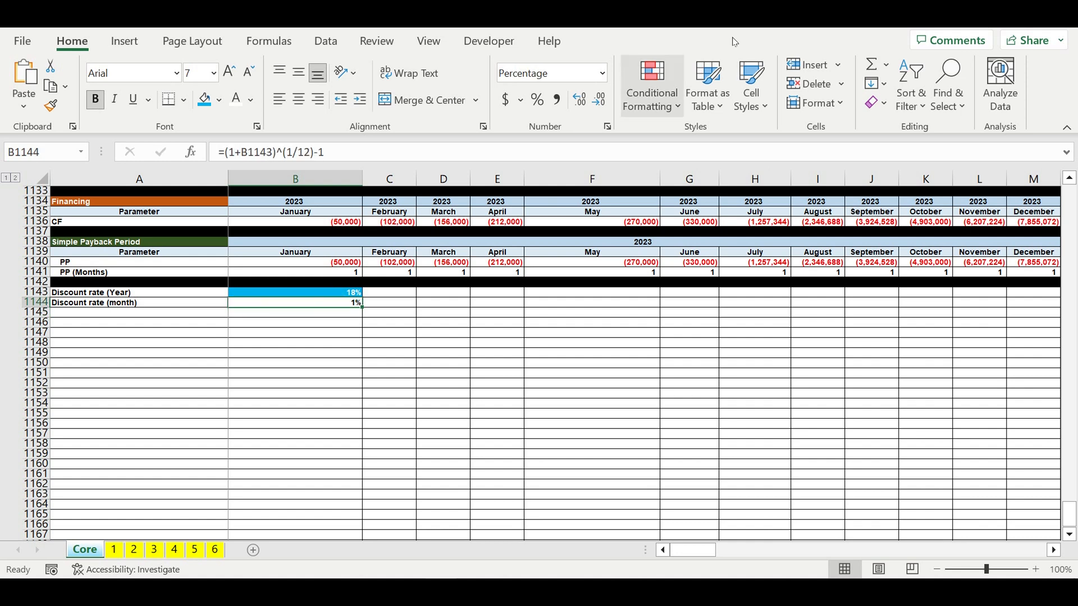
click(582, 99)
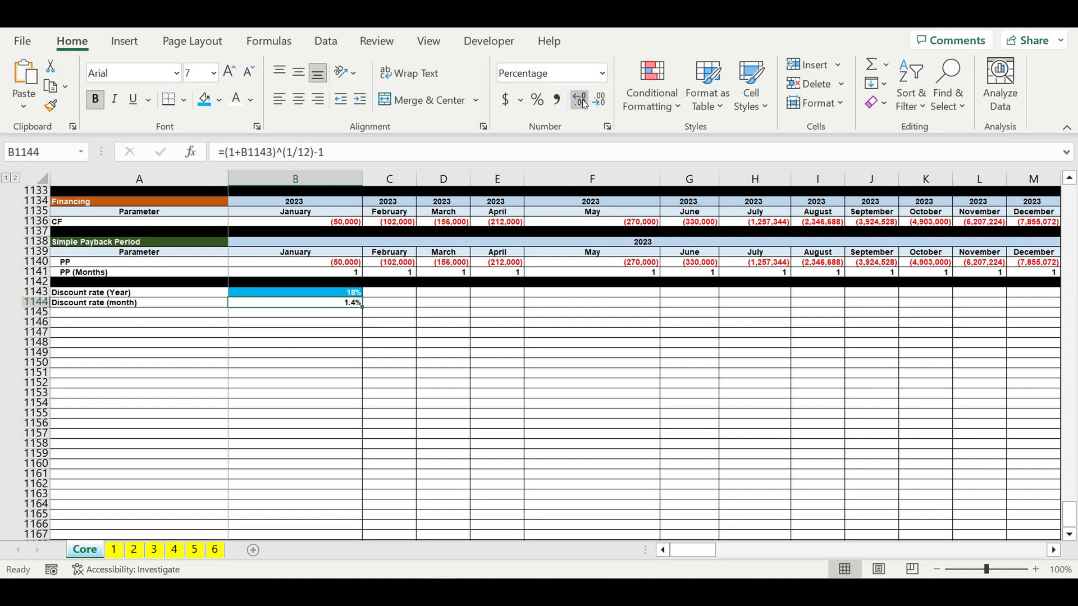
click(460, 373)
- Fill the row below the discount rates black as a section separator
click(348, 304)
click(36, 312)
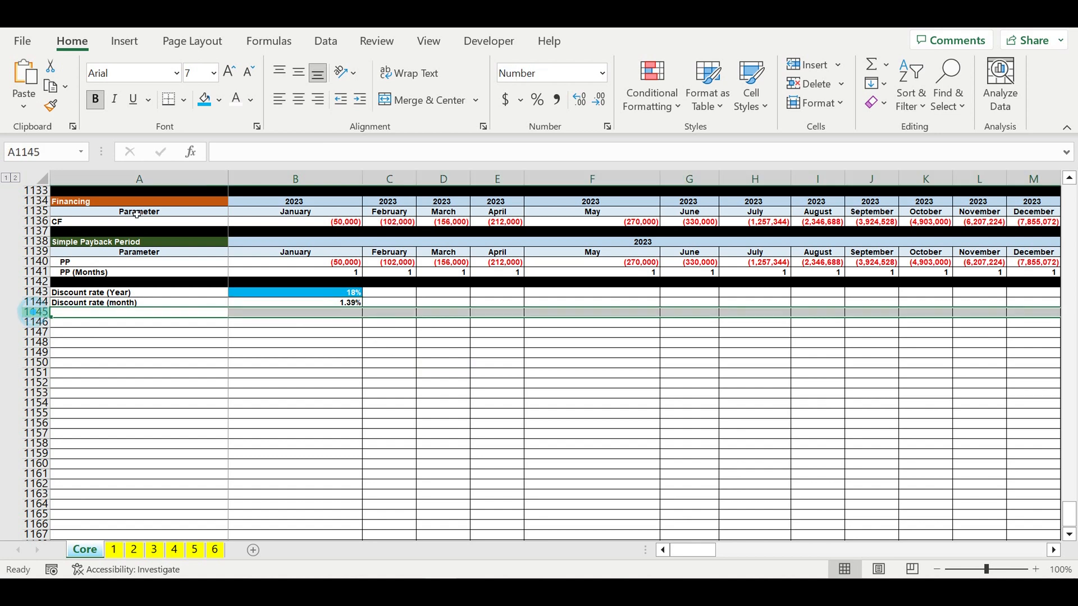
click(217, 101)
click(220, 138)
- Indent both discount rate labels
drag(126, 296, 126, 304)
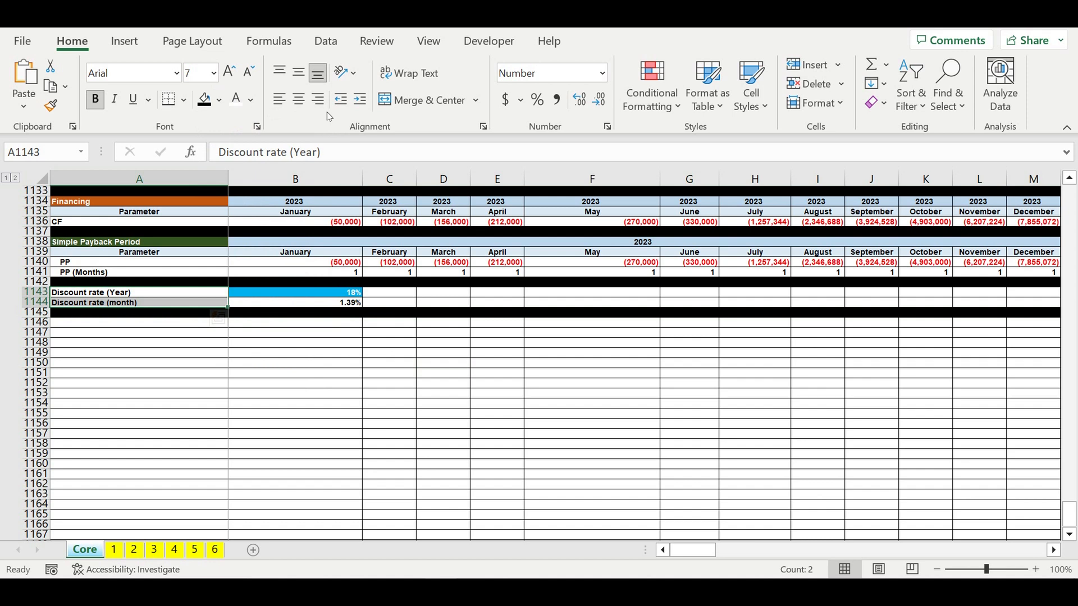
click(360, 100)
click(337, 346)
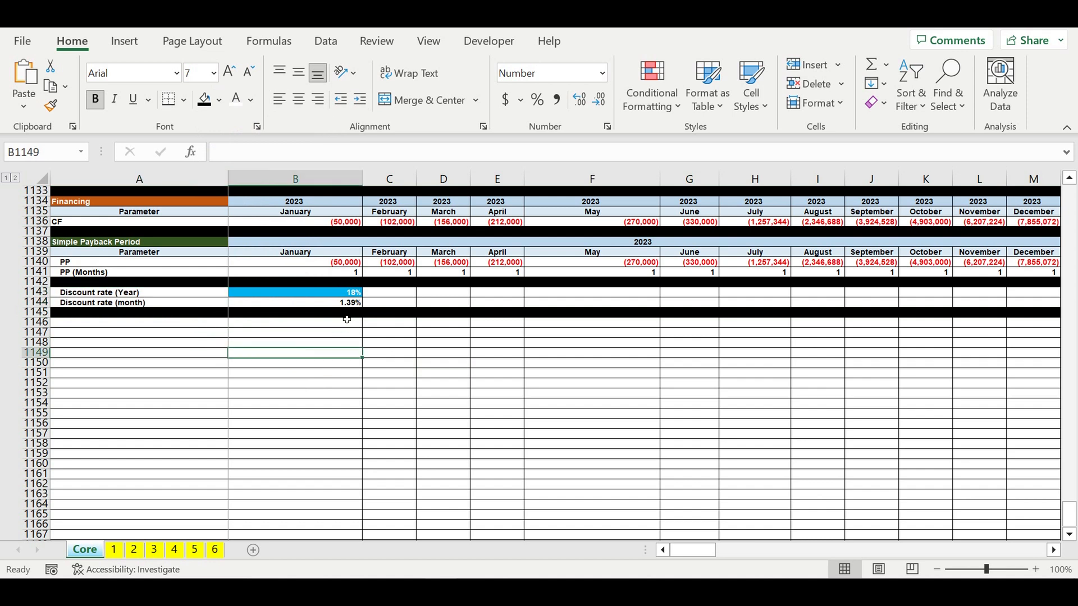
click(340, 304)
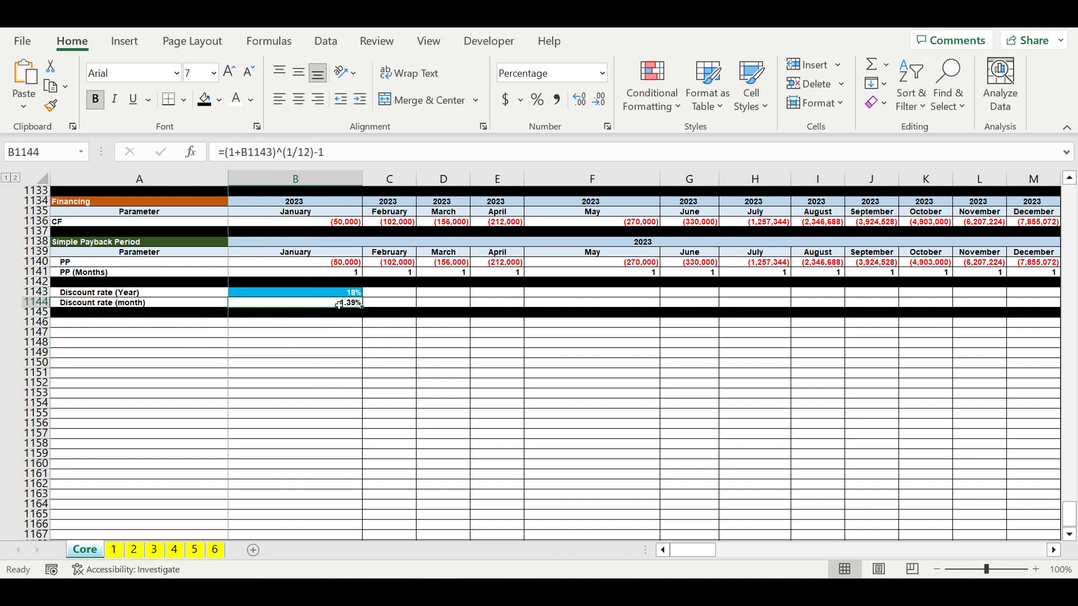
click(351, 383)
click(549, 408)
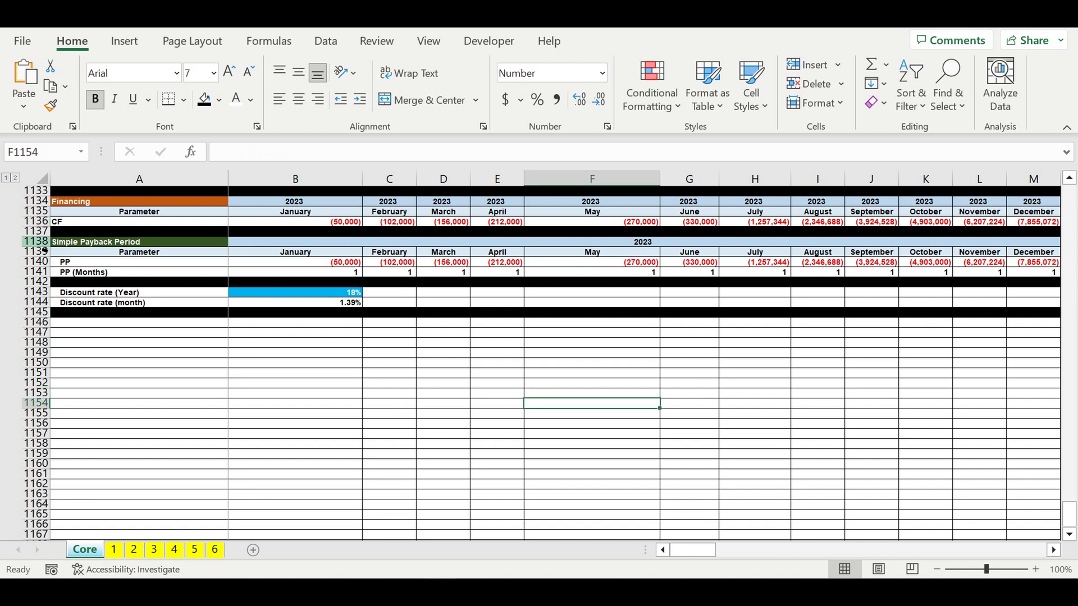
- Copy the Simple Payback Period header and Parameter rows and paste them below the separator row
drag(43, 242, 44, 251)
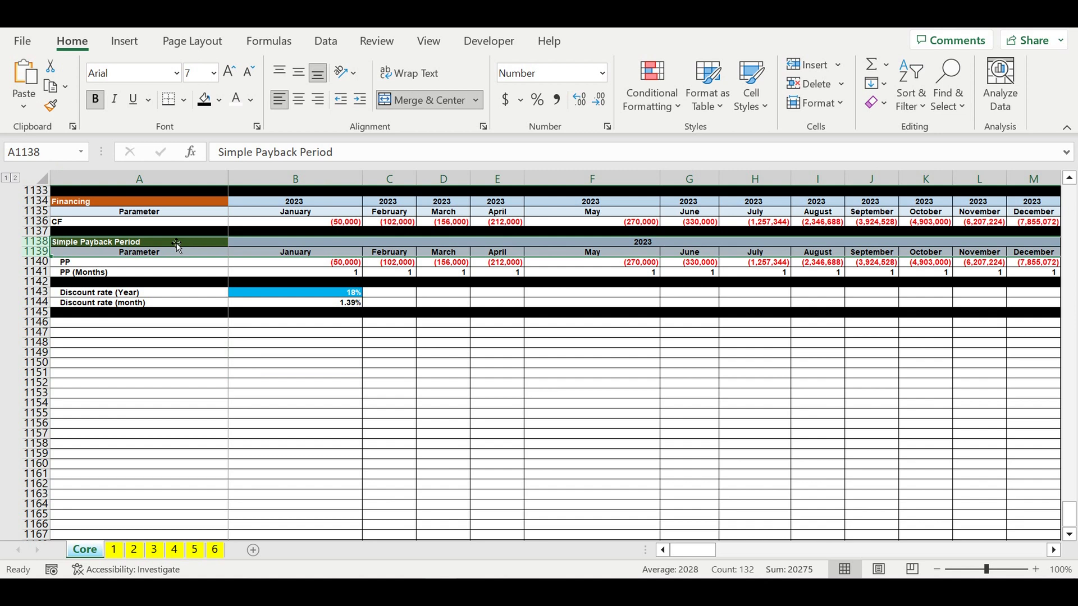
key(ctrl+c)
click(85, 327)
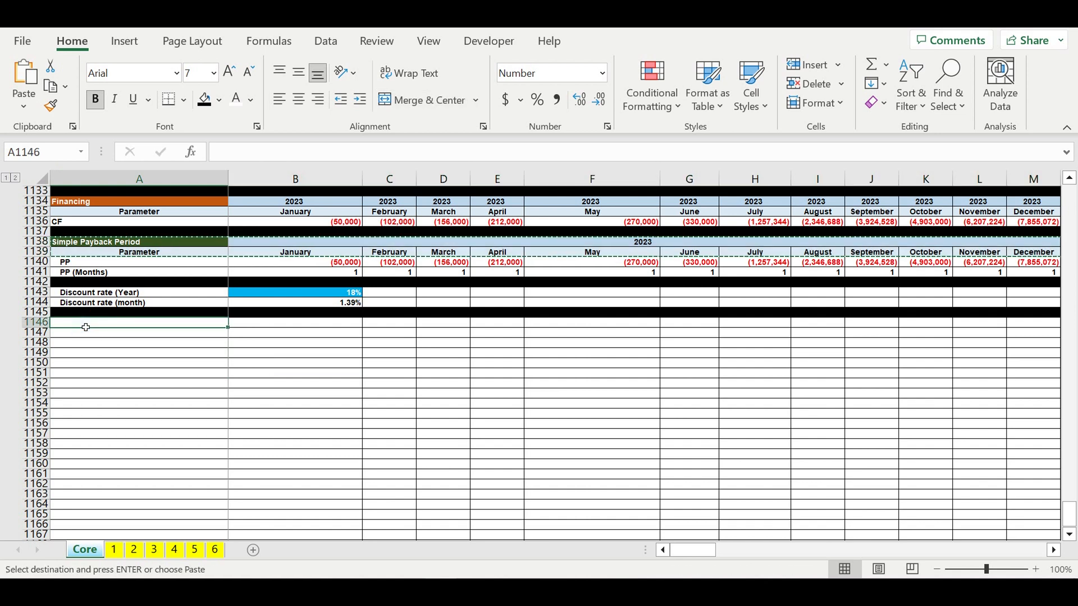
key(ctrl+v)
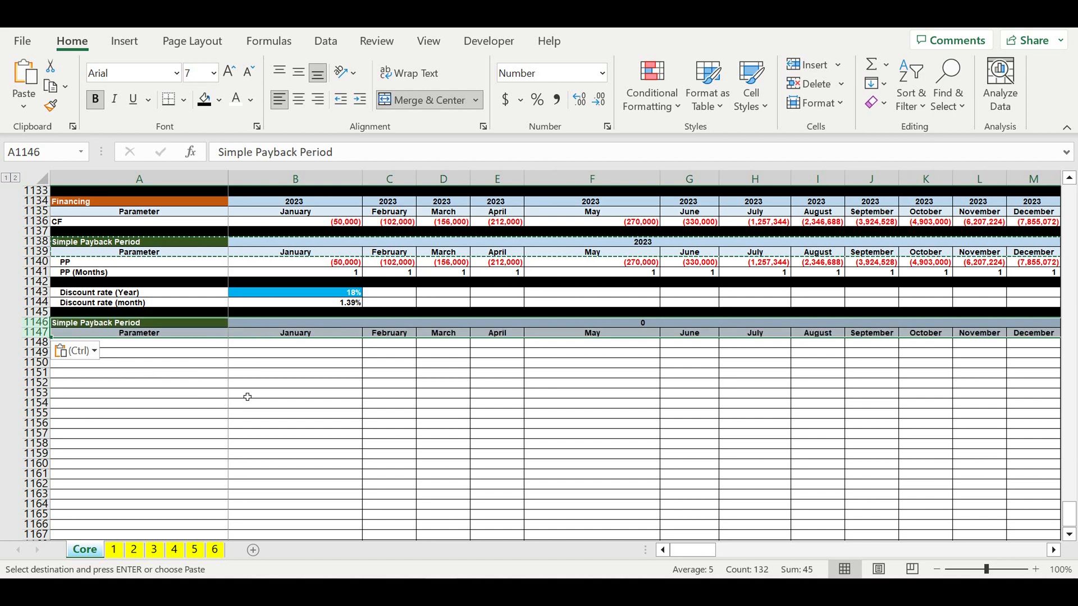
- Link the new section's year cell to the year cell of the Simple Payback Period header
click(263, 393)
click(310, 327)
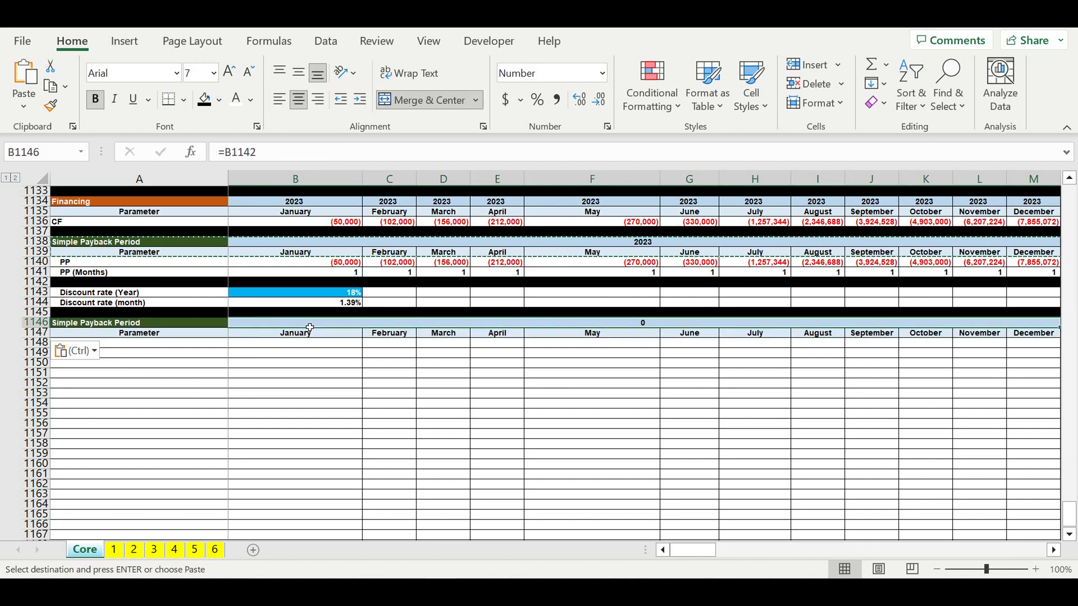
key(Escape)
text(=)
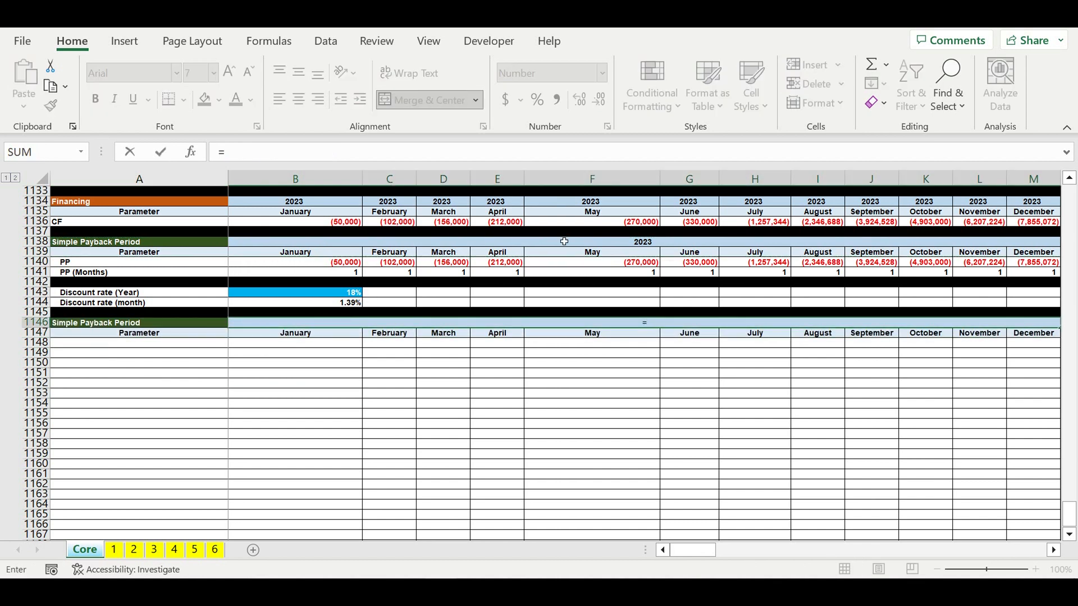
click(625, 244)
key(Return)
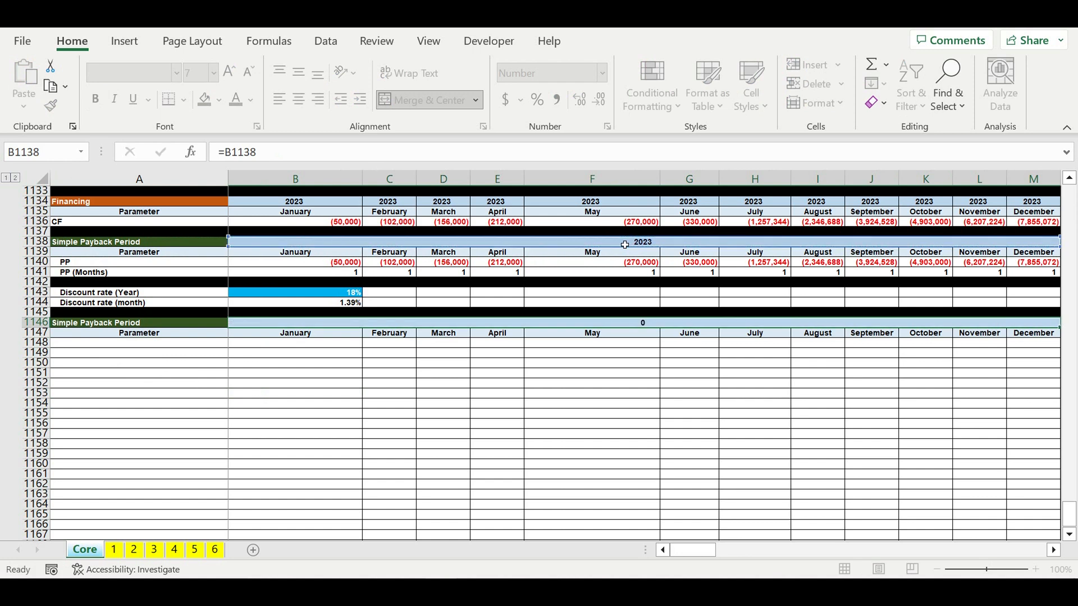
- Rename the new section title to "Discounting" and give it a red fill
click(83, 324)
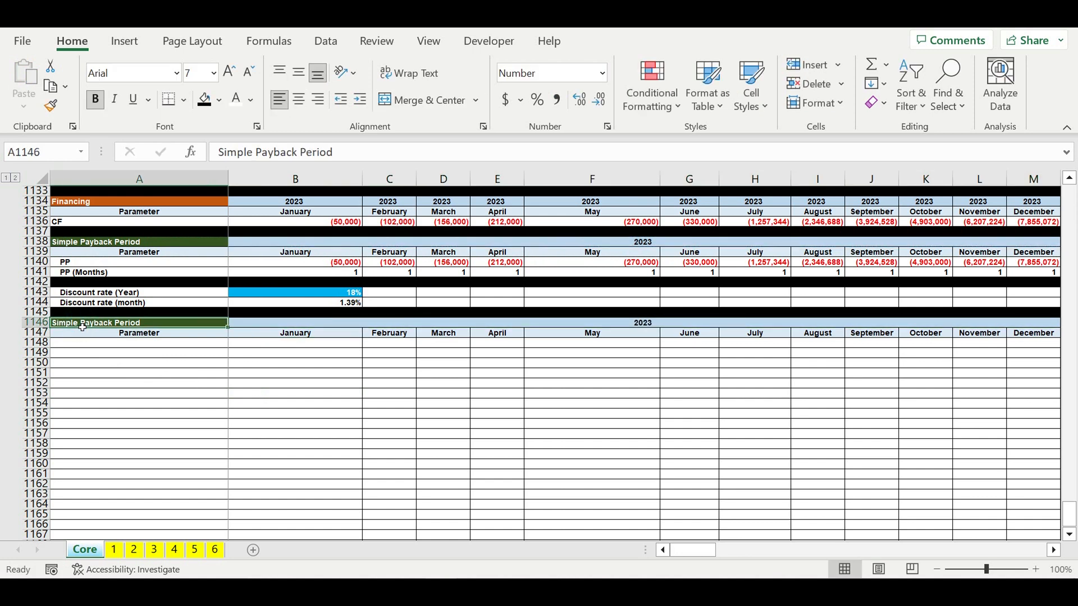
text(Discounting)
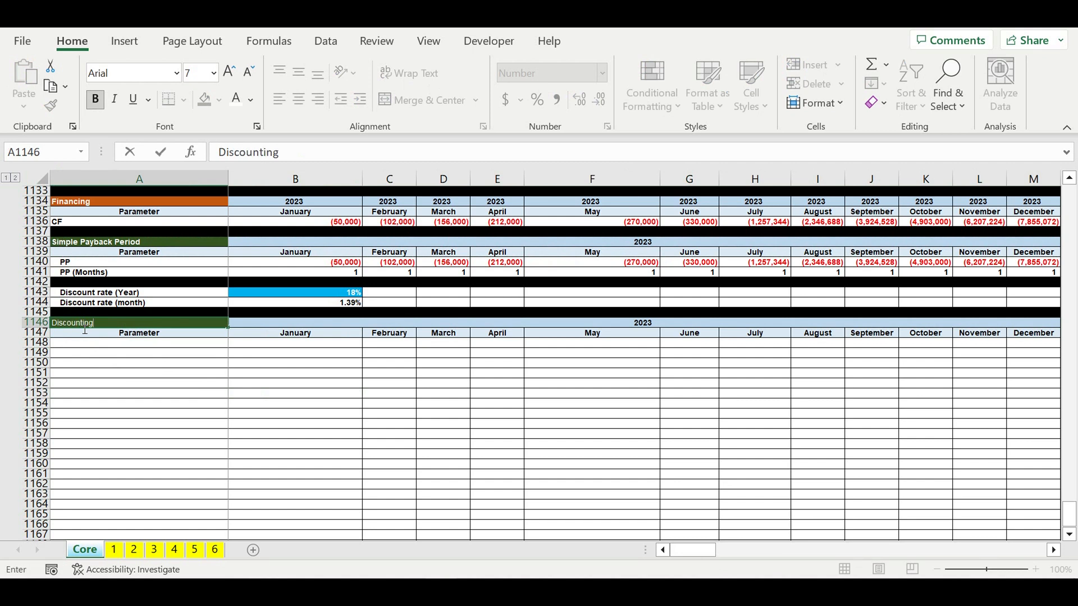
key(Return)
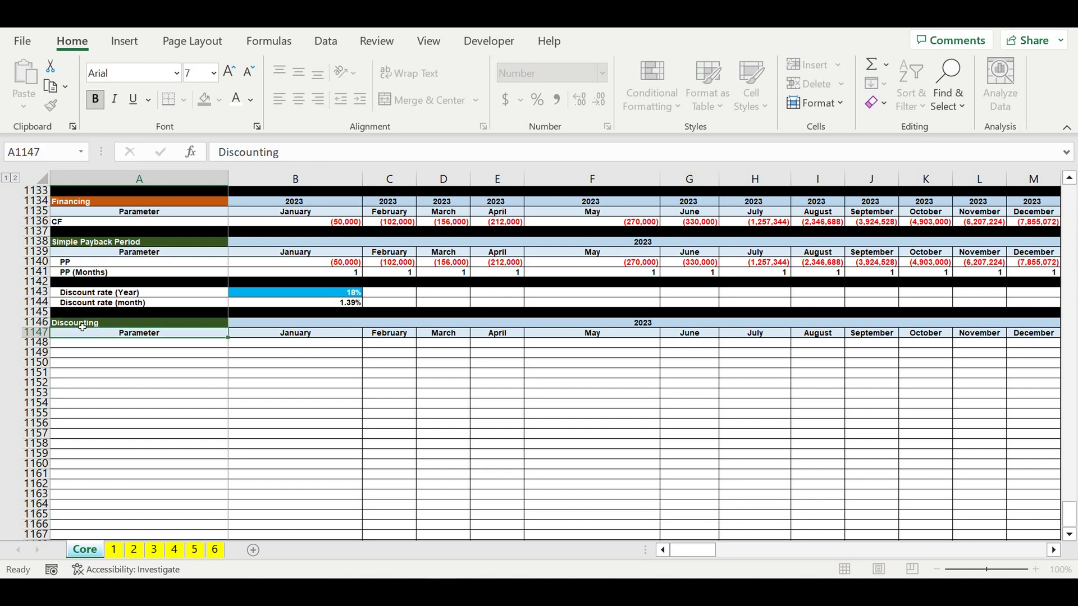
click(76, 324)
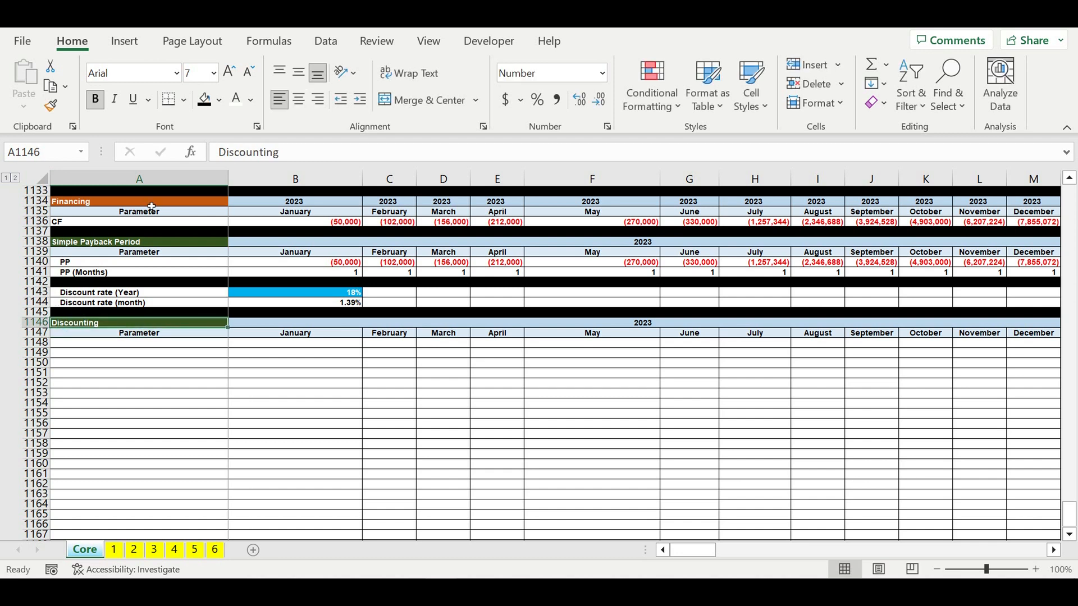
click(218, 100)
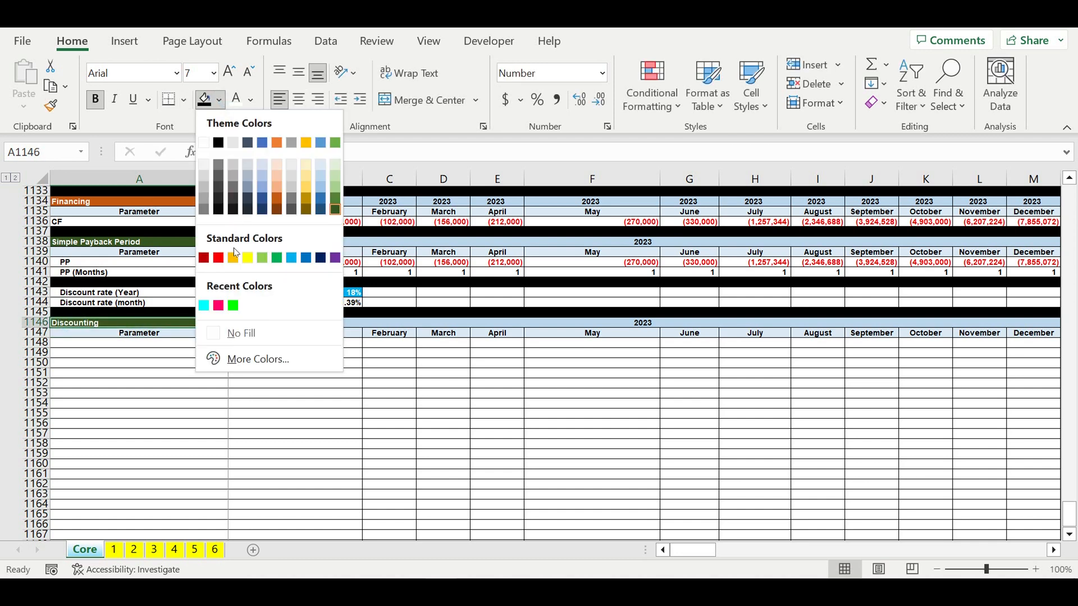
click(203, 257)
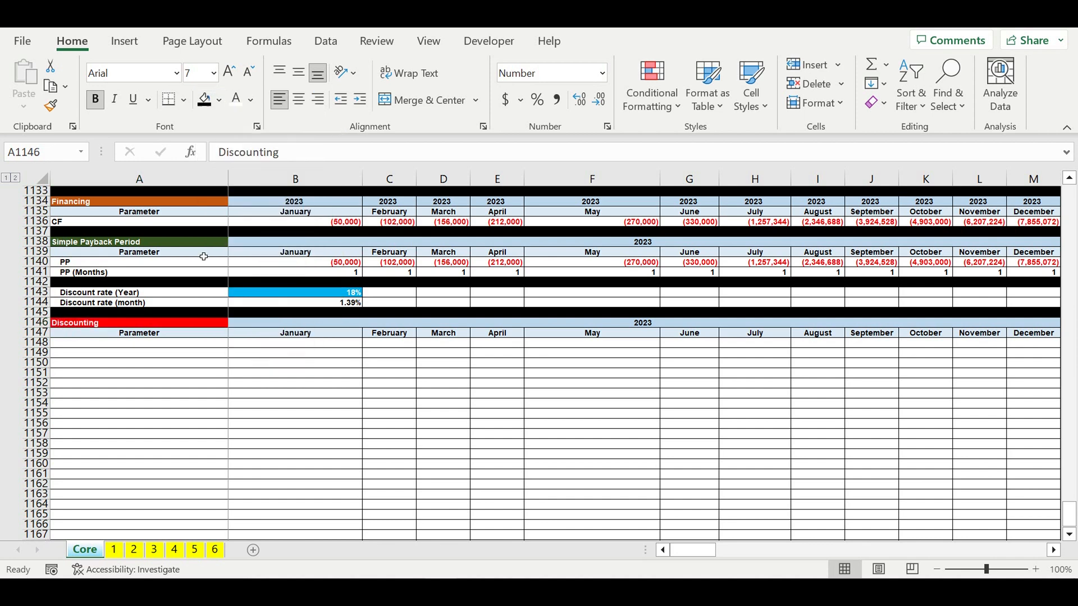
- Add the row label "CF" under the Discounting section's Parameter row
click(187, 396)
click(169, 343)
text(CF)
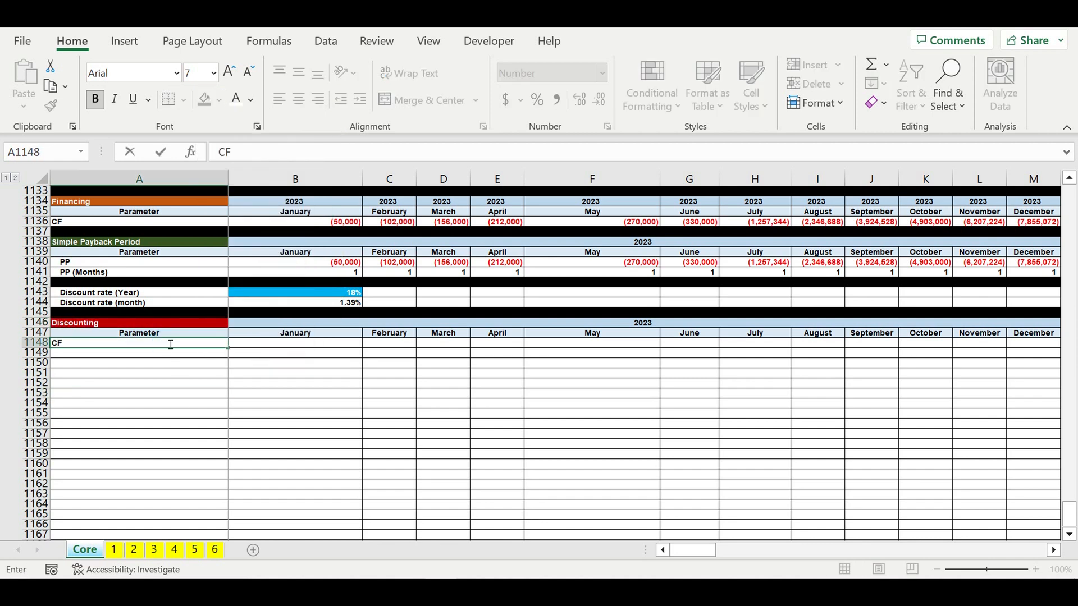
key(Return)
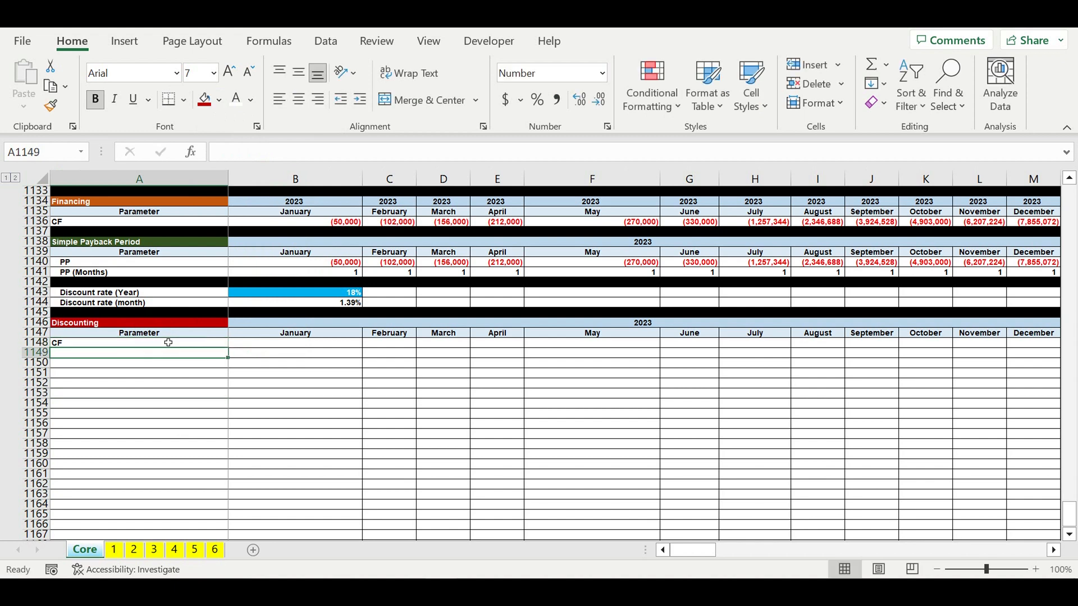
- Enter the January CF formula as operating result plus investment result minus principal payment and interest payments (=B1110+B1119-B1122-B1123)
click(296, 345)
text(=)
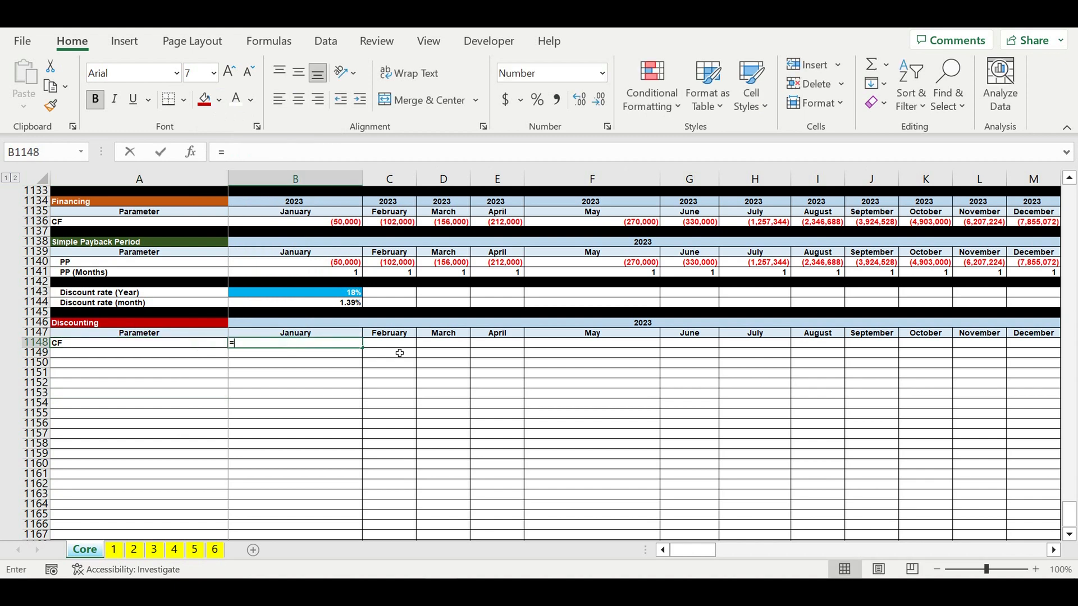
scroll(292, 362, up, 8)
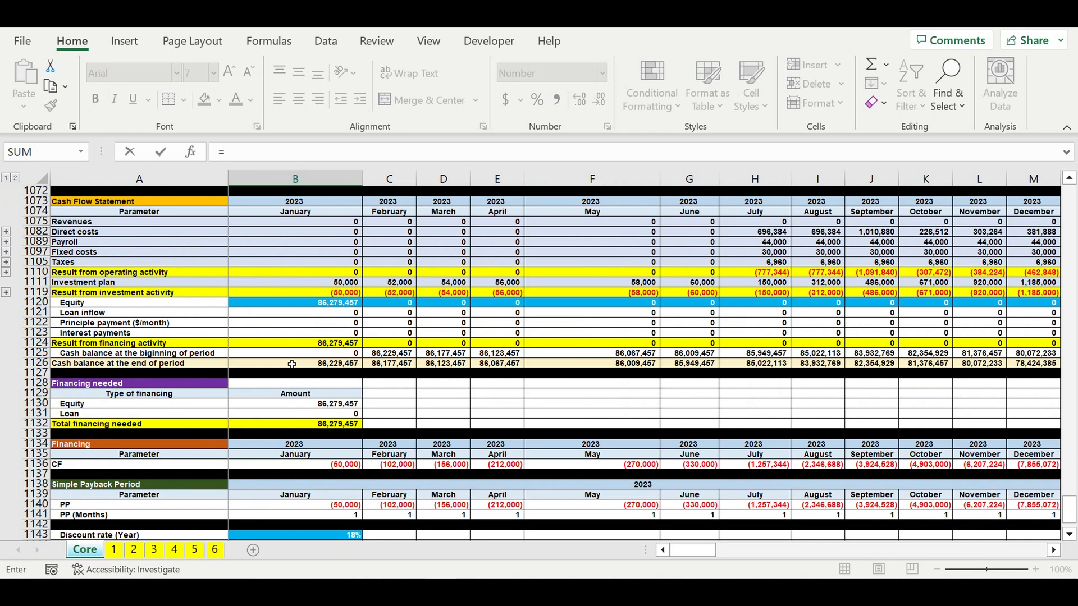
click(306, 274)
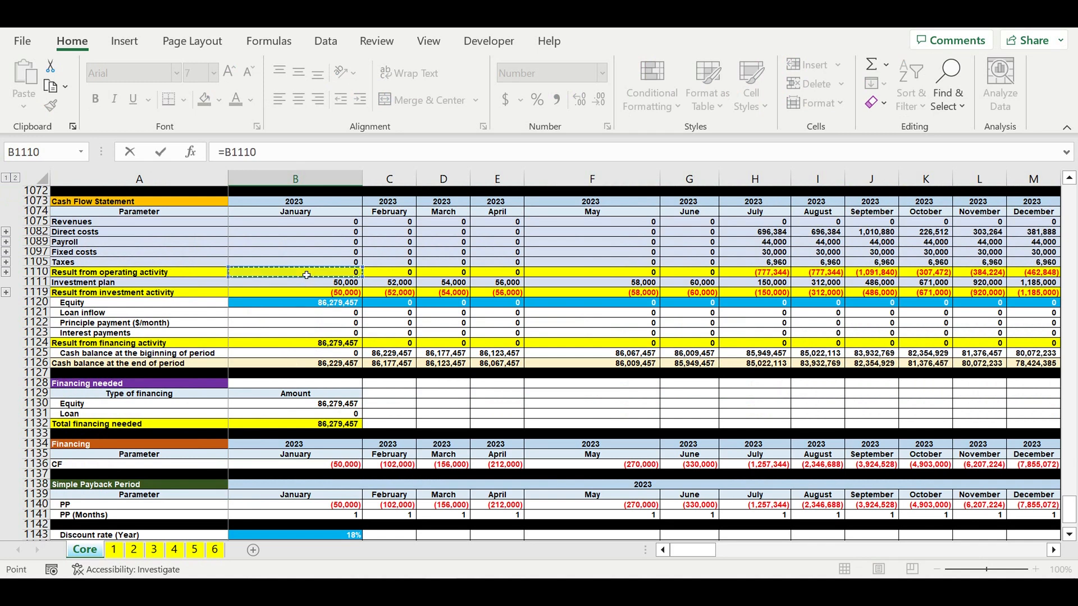
text(+)
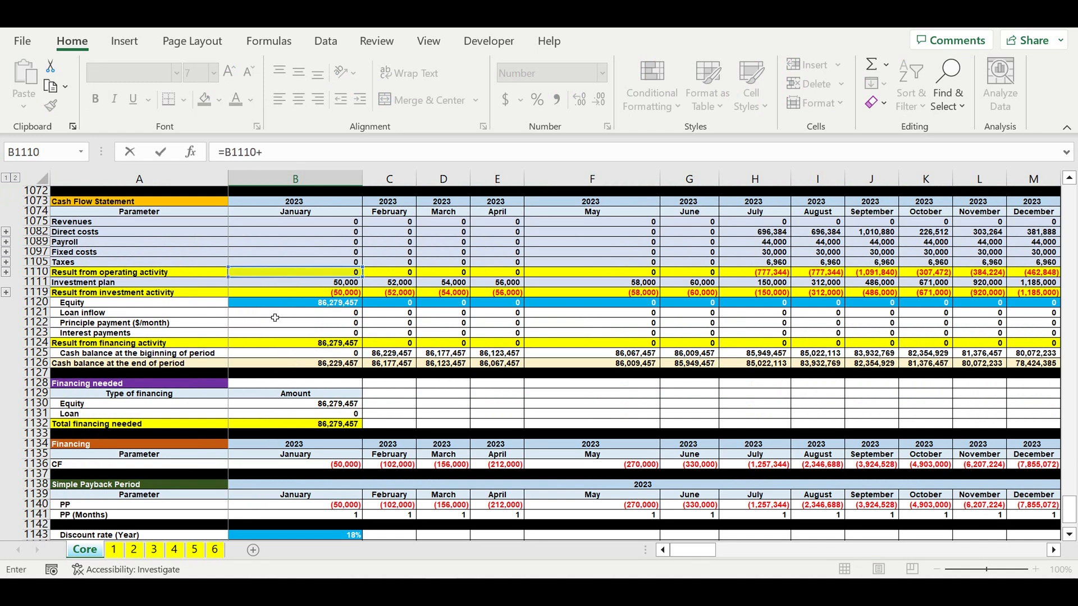
click(304, 292)
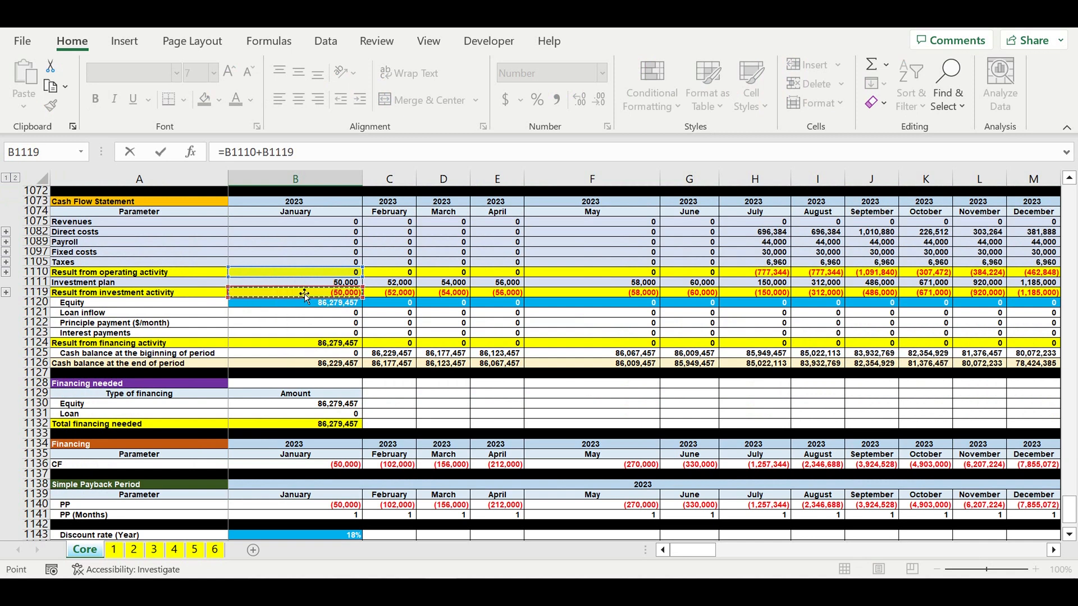
text(-)
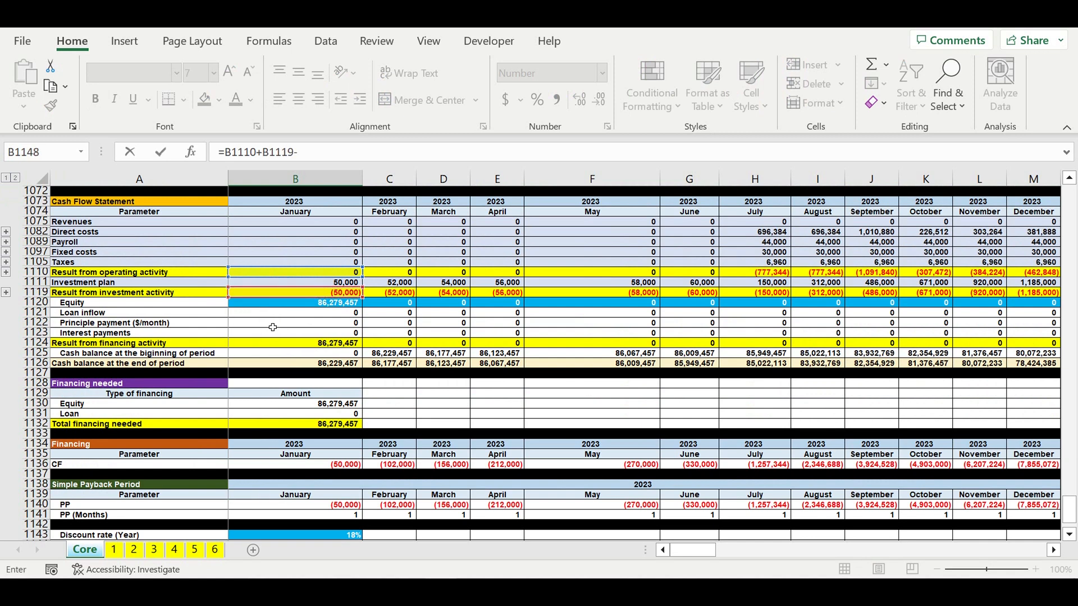
click(273, 327)
text(-)
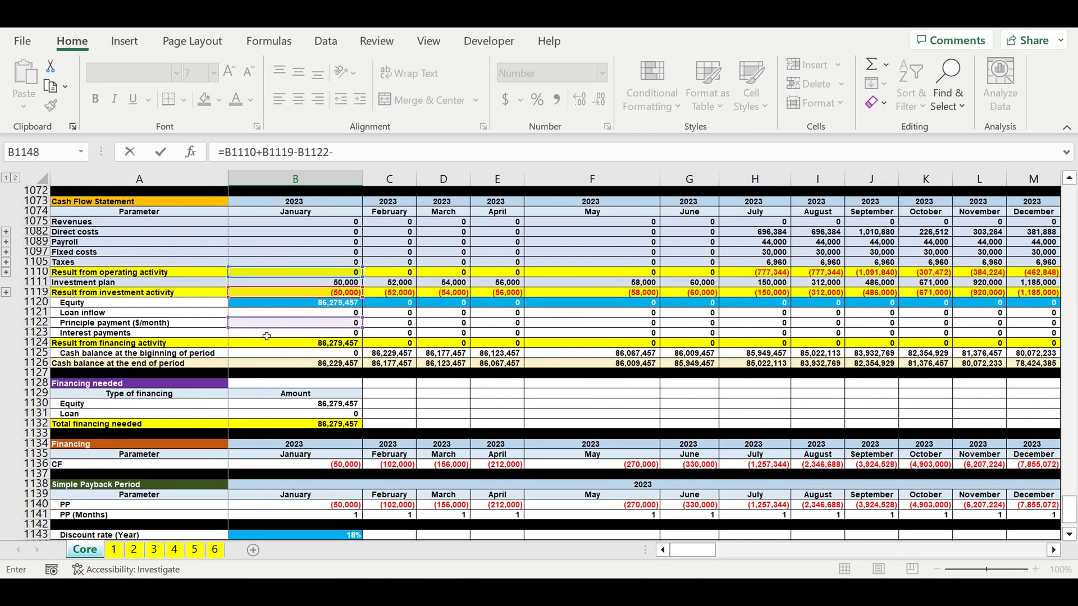
click(266, 335)
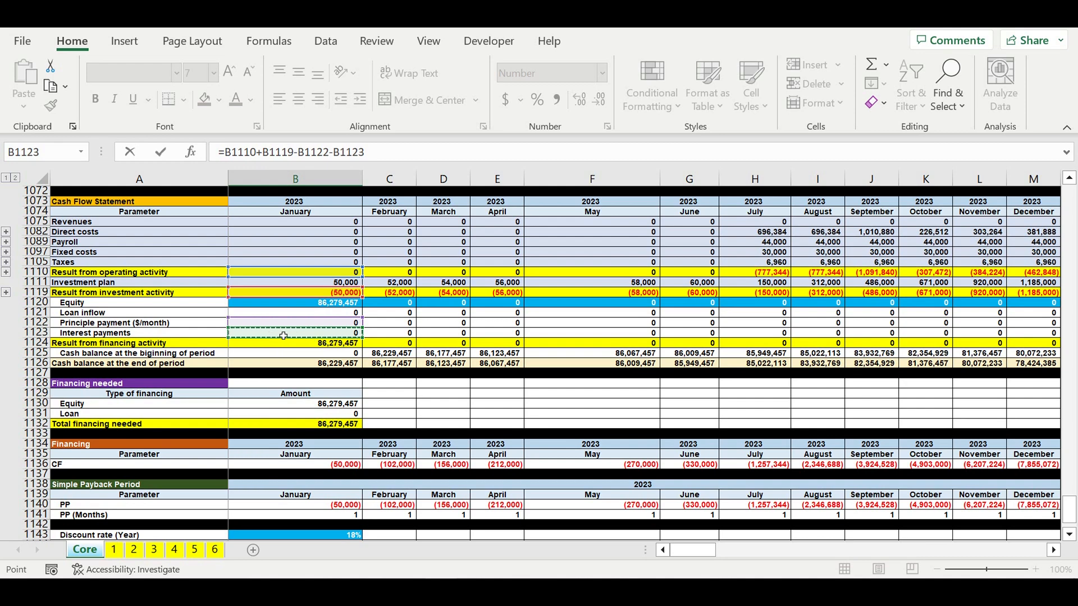
key(Return)
- Fill the CF formula across every month of the Discounting section through December 2032
scroll(401, 424, down, 5)
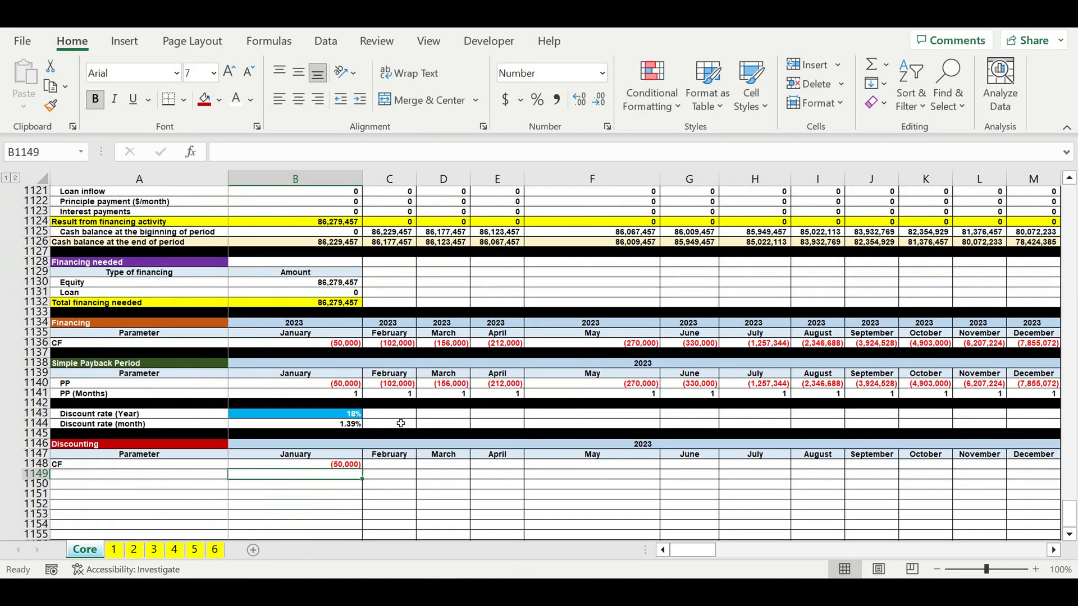
click(321, 466)
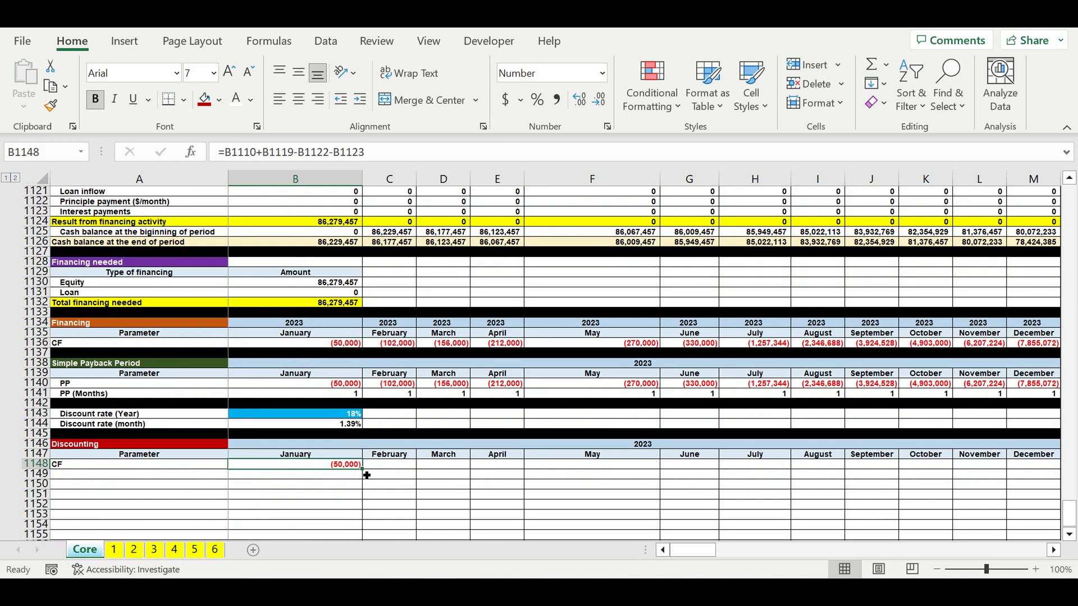
drag(367, 476, 977, 466)
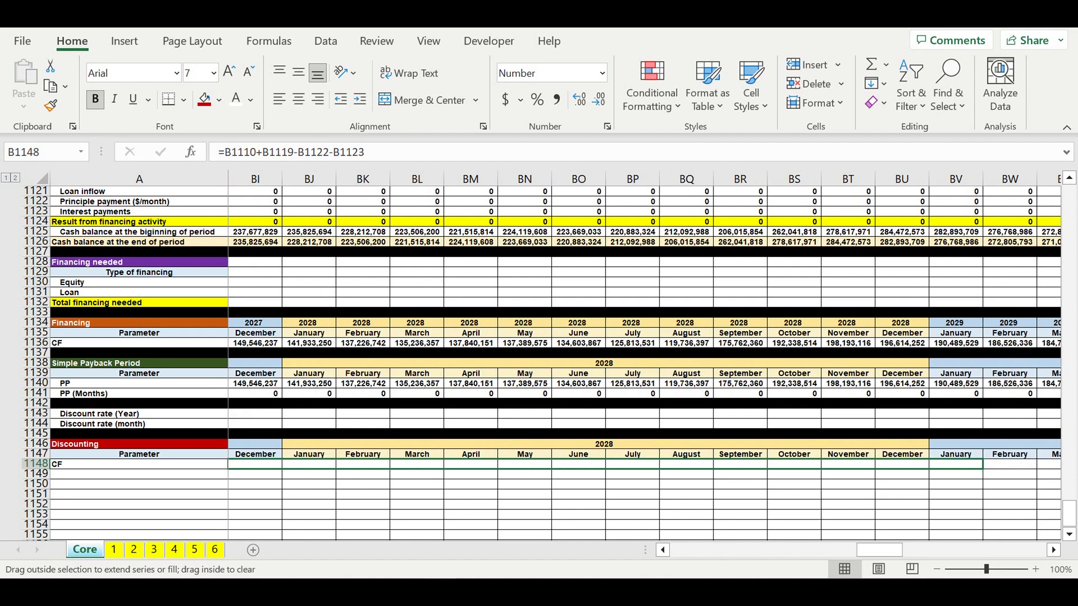
drag(1067, 473, 985, 458)
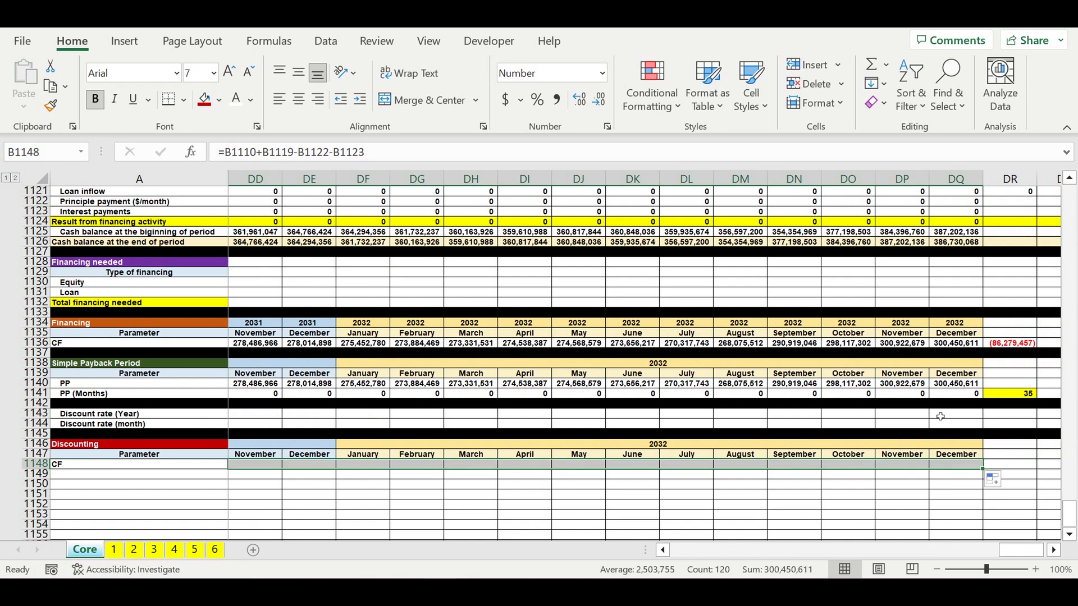
drag(1010, 551, 692, 551)
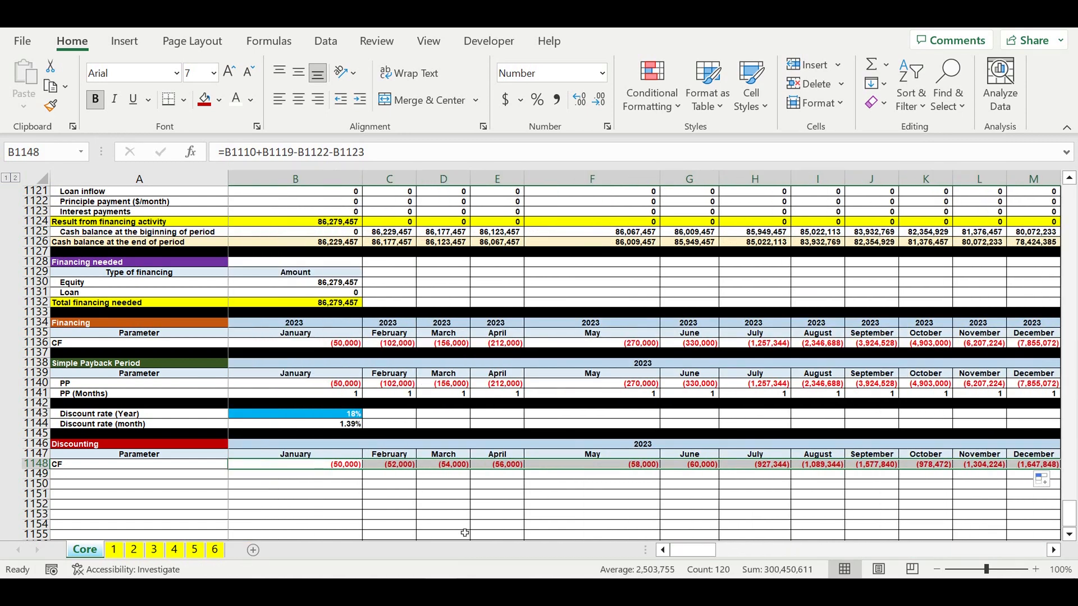
click(400, 519)
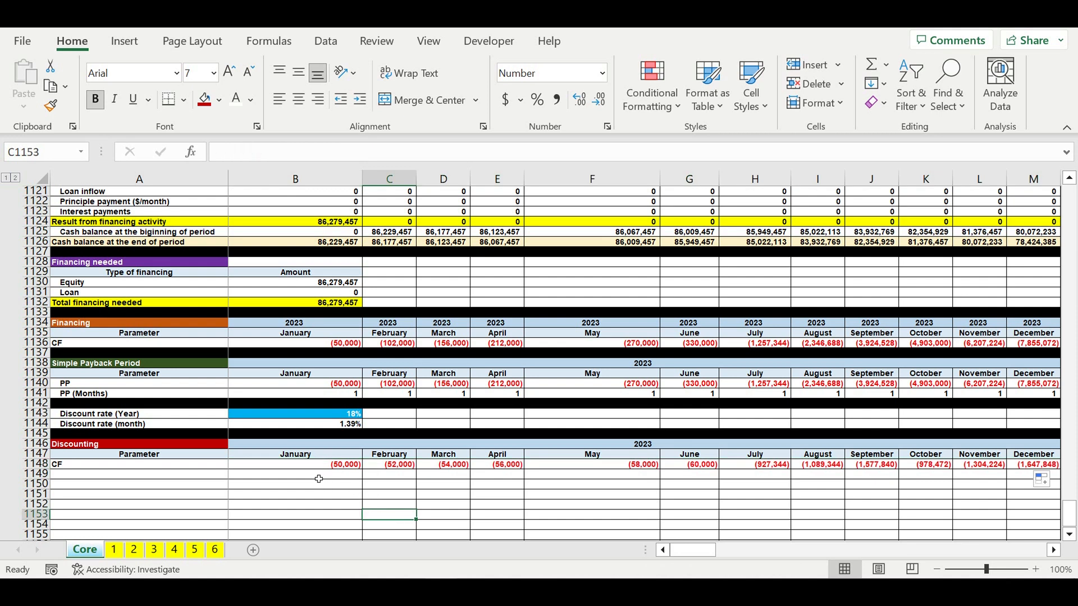
- Add the row label "Months counting" under the CF row
click(207, 475)
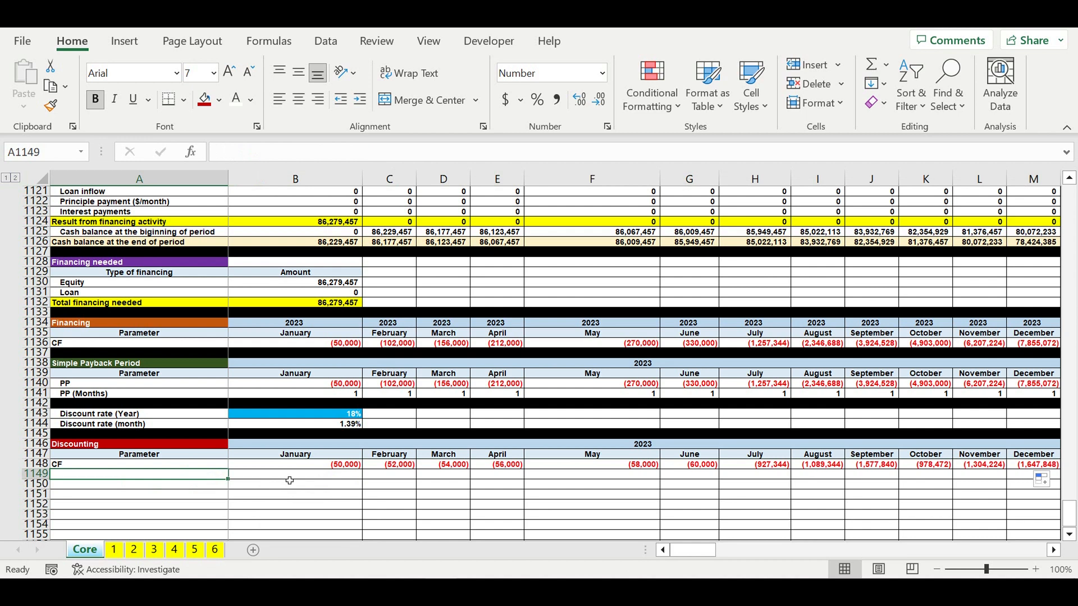
text(Month)
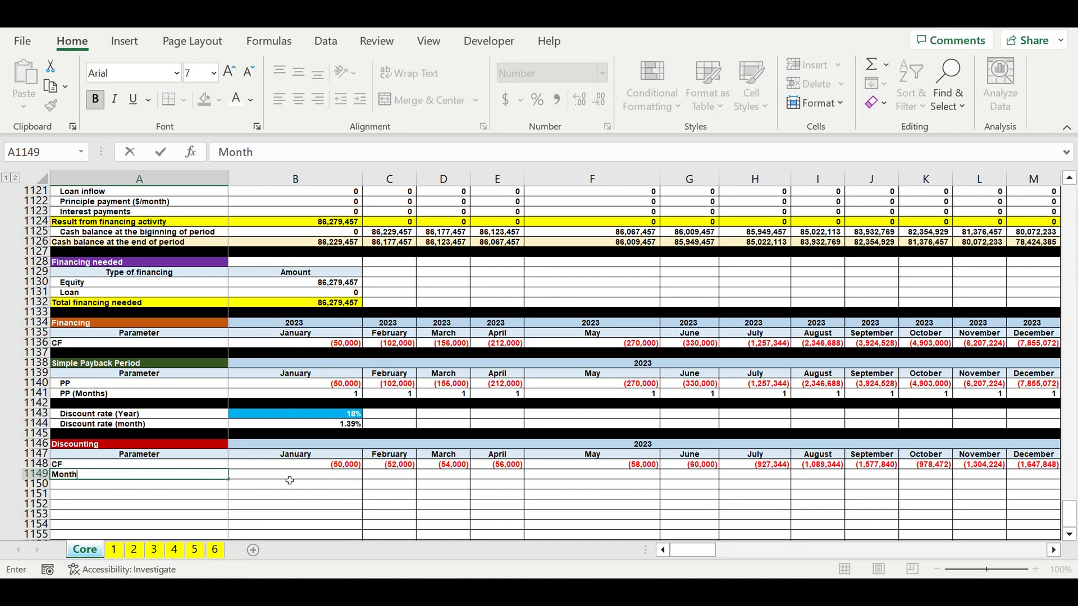
text(s counting)
key(Return)
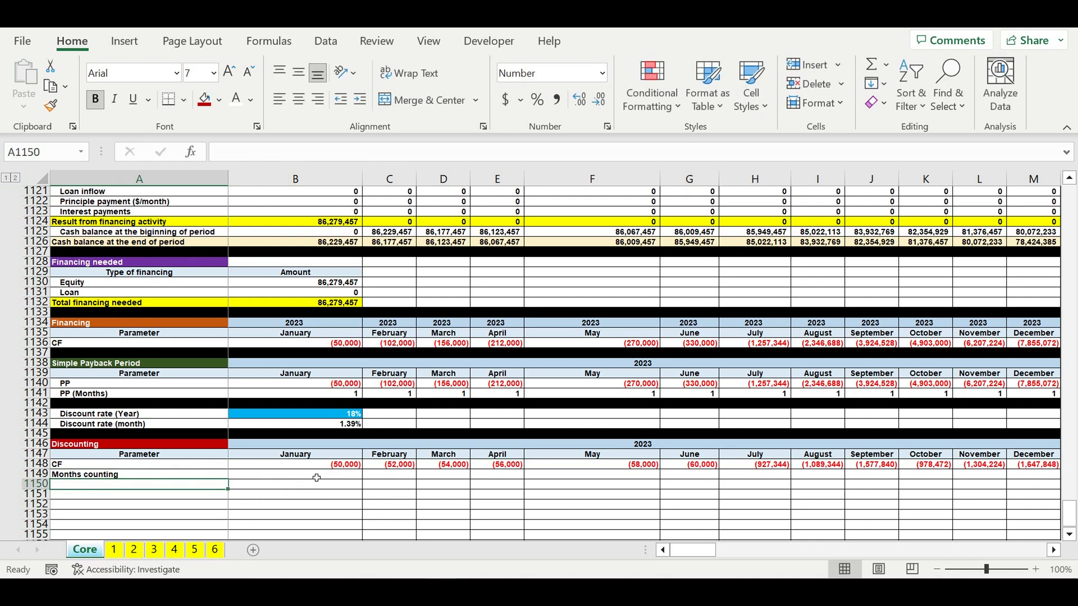
- Enter 1 for January's months counting and a February formula adding one to the previous month
click(317, 478)
text(1)
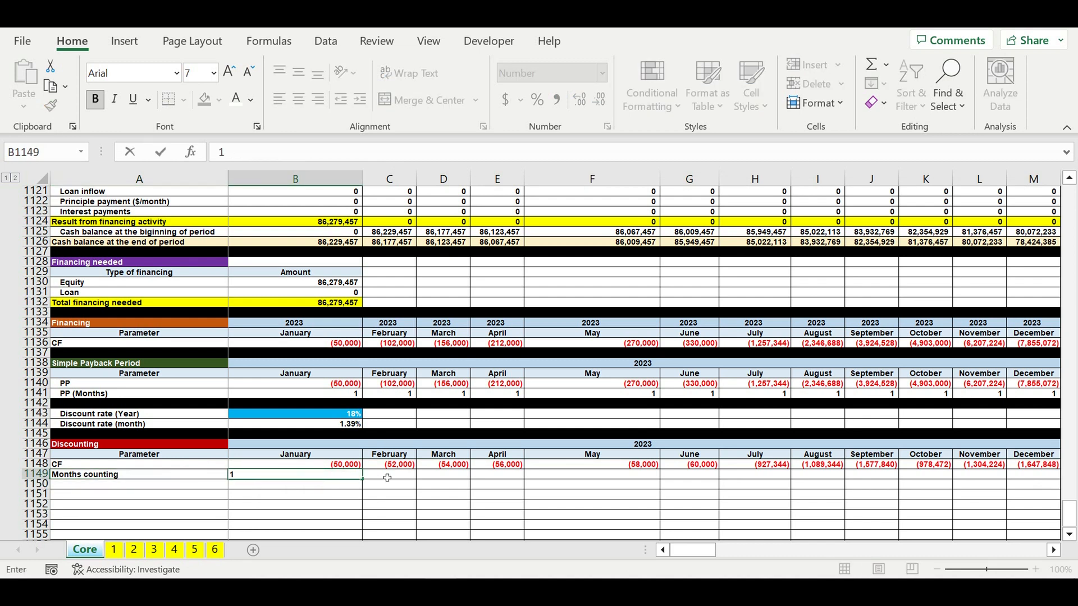
click(390, 478)
text(=)
click(348, 477)
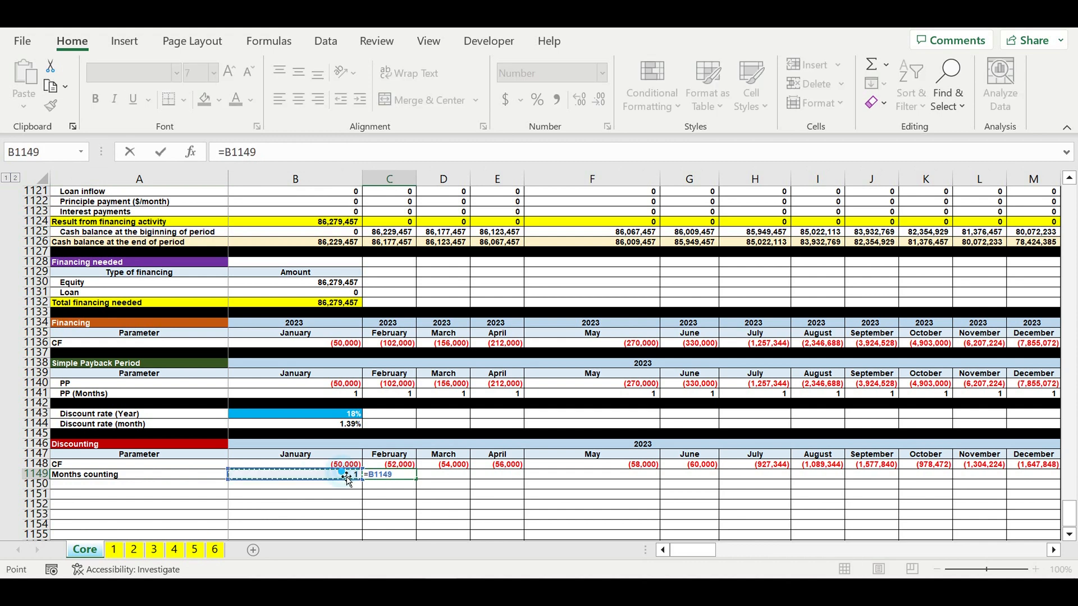
text(+1)
key(Return)
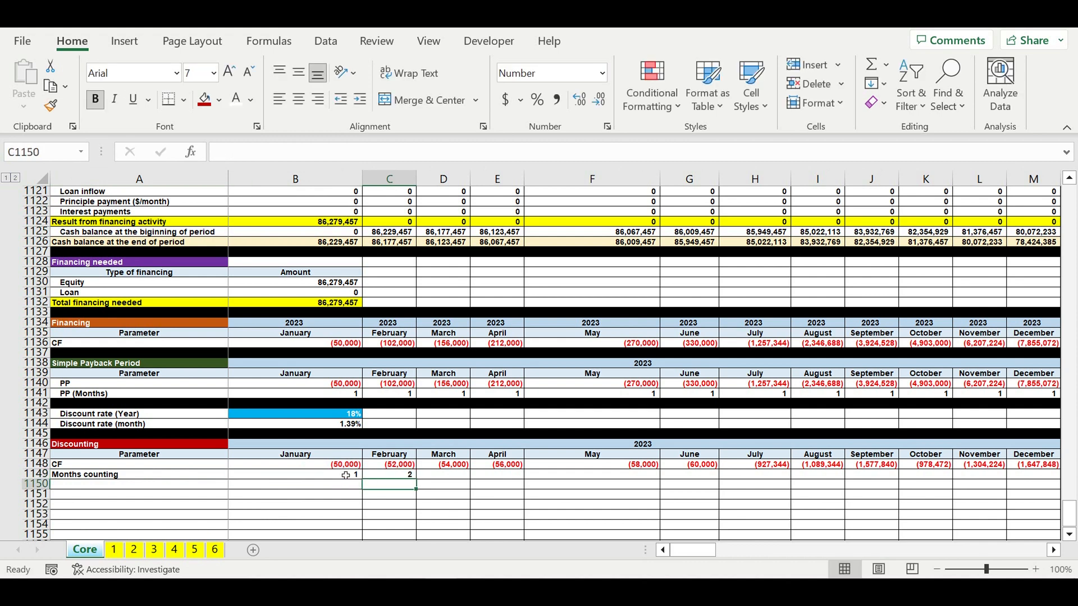
- Center-align the January and February months counting cells and give them a light orange fill
drag(347, 475, 400, 476)
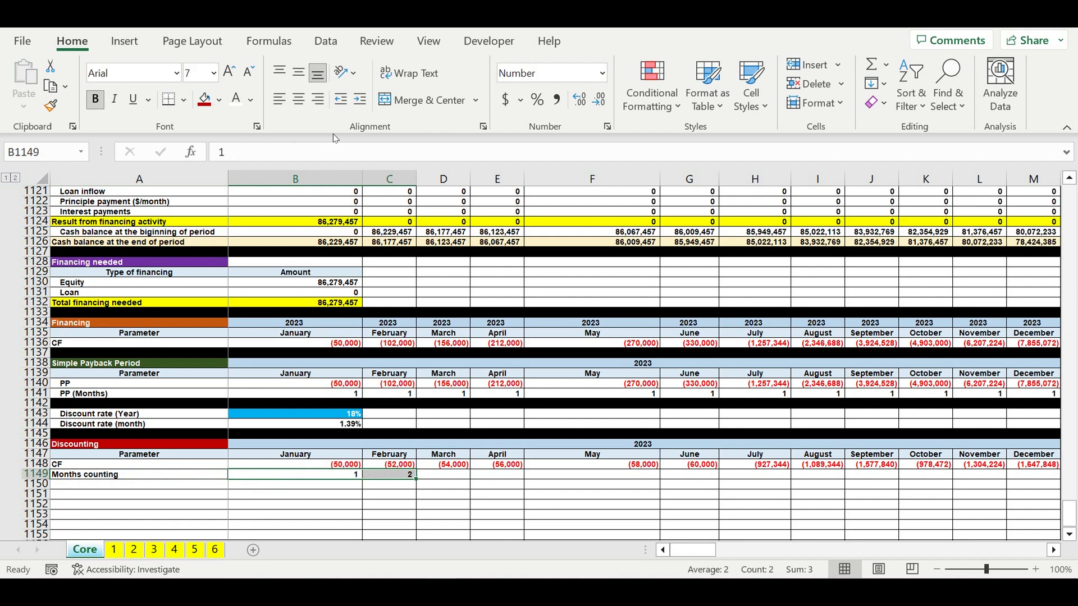
click(295, 104)
click(220, 101)
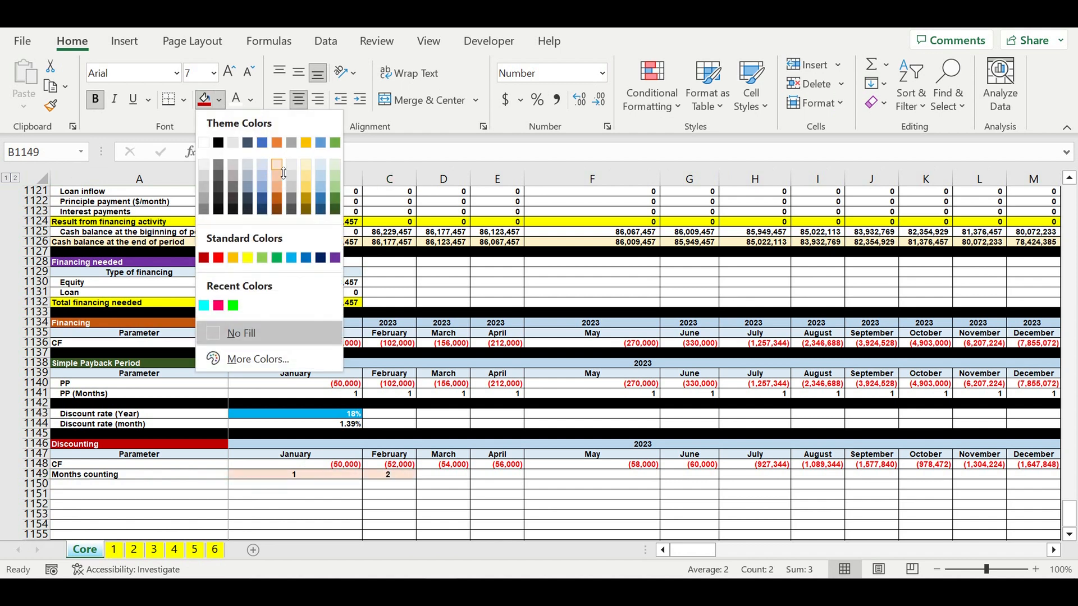
click(279, 166)
- Fill the months counting formula and formatting across all months through December 2032
click(398, 477)
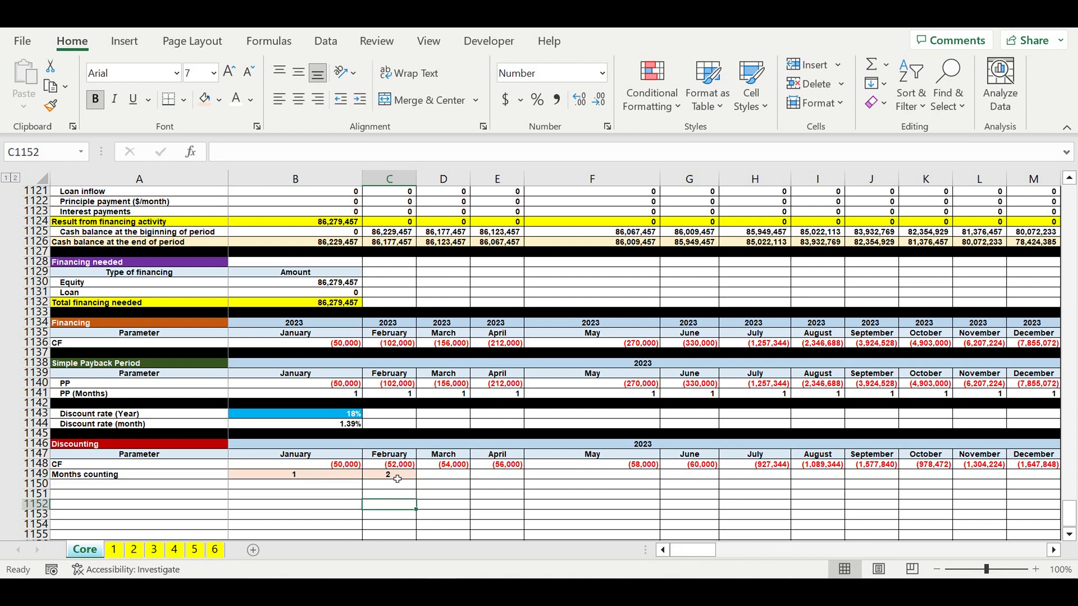
drag(416, 486, 1040, 455)
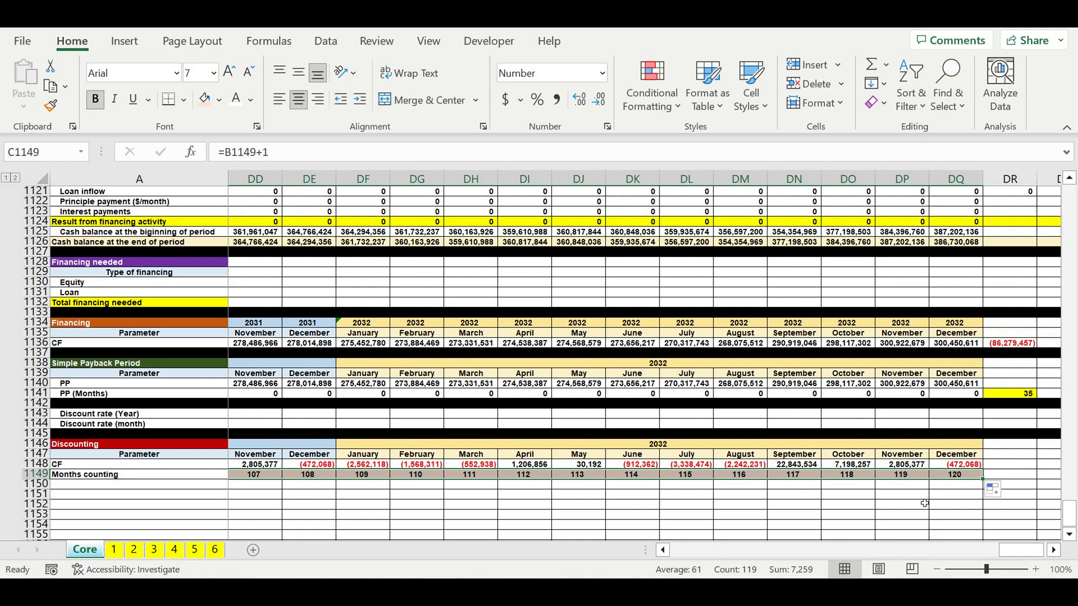
click(922, 496)
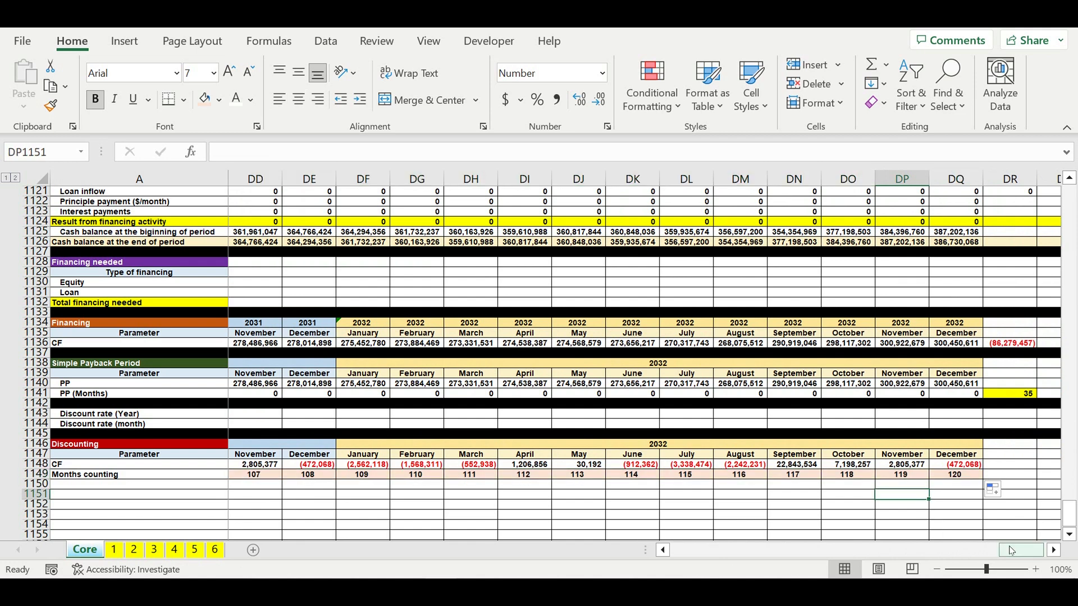
drag(1010, 550, 680, 550)
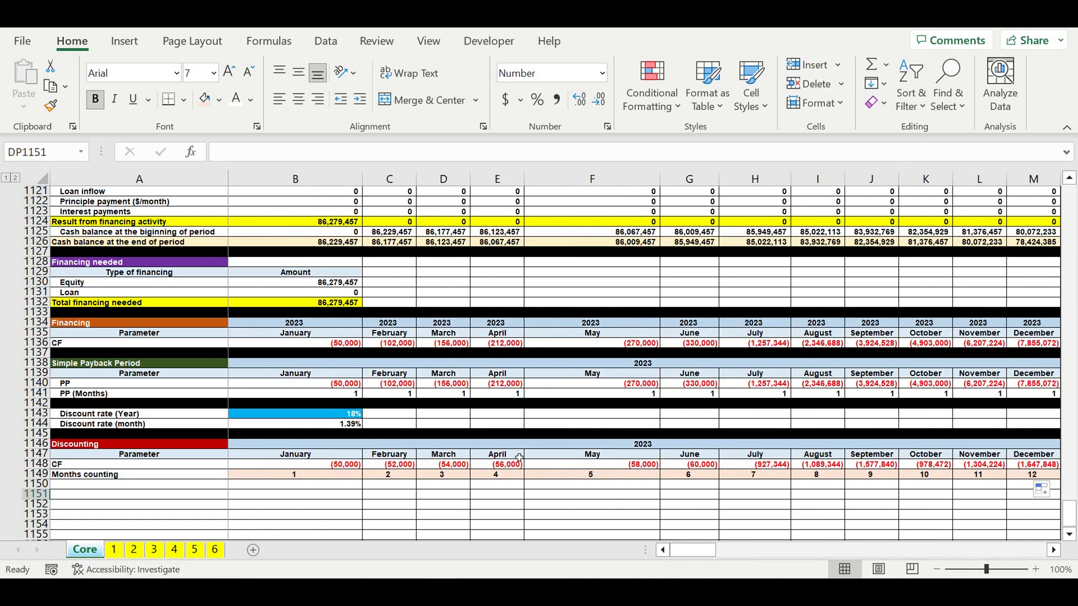
- Add the row label "DCF" under the Months counting row
click(312, 504)
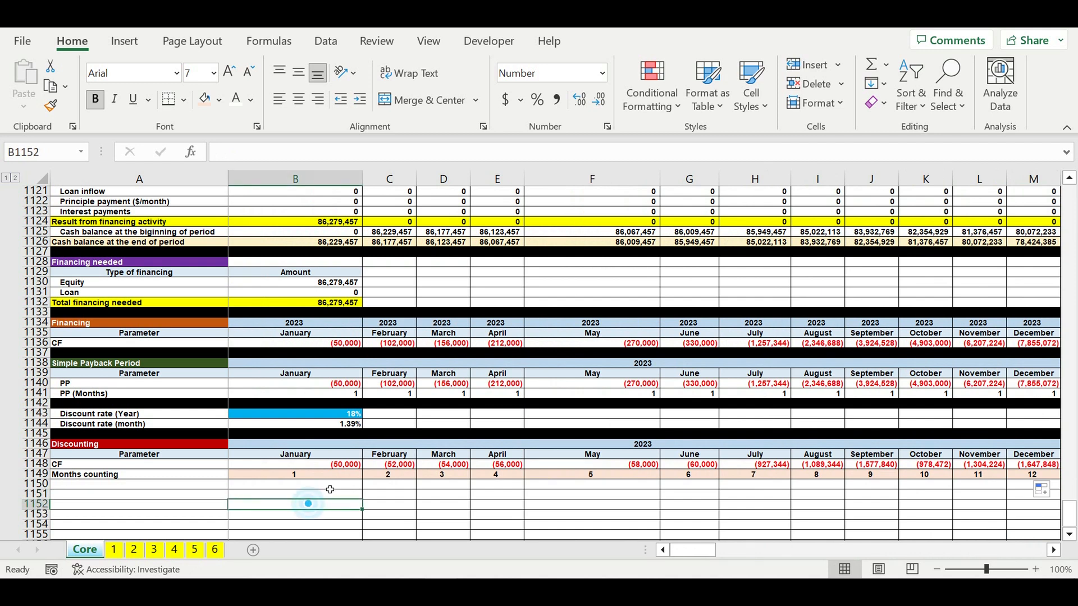
click(186, 484)
click(92, 477)
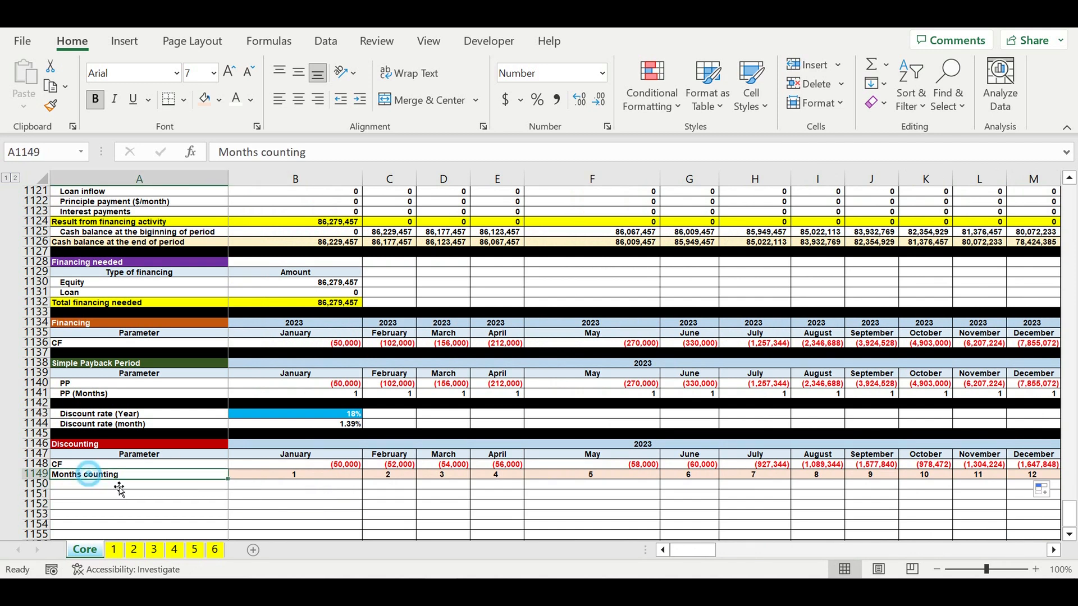
drag(232, 485, 193, 489)
click(86, 487)
text(DCF)
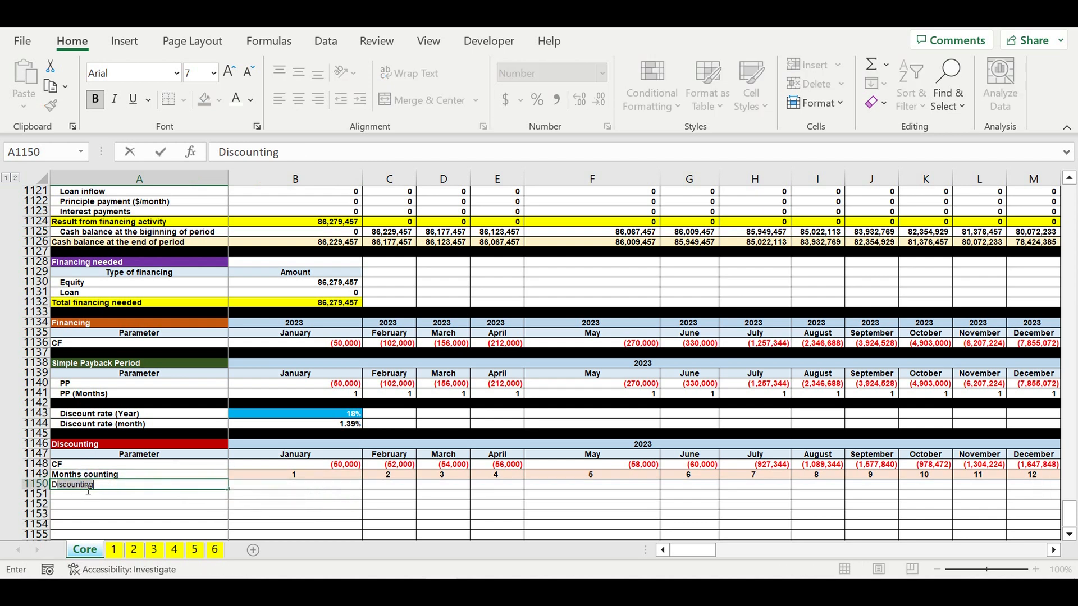
key(Return)
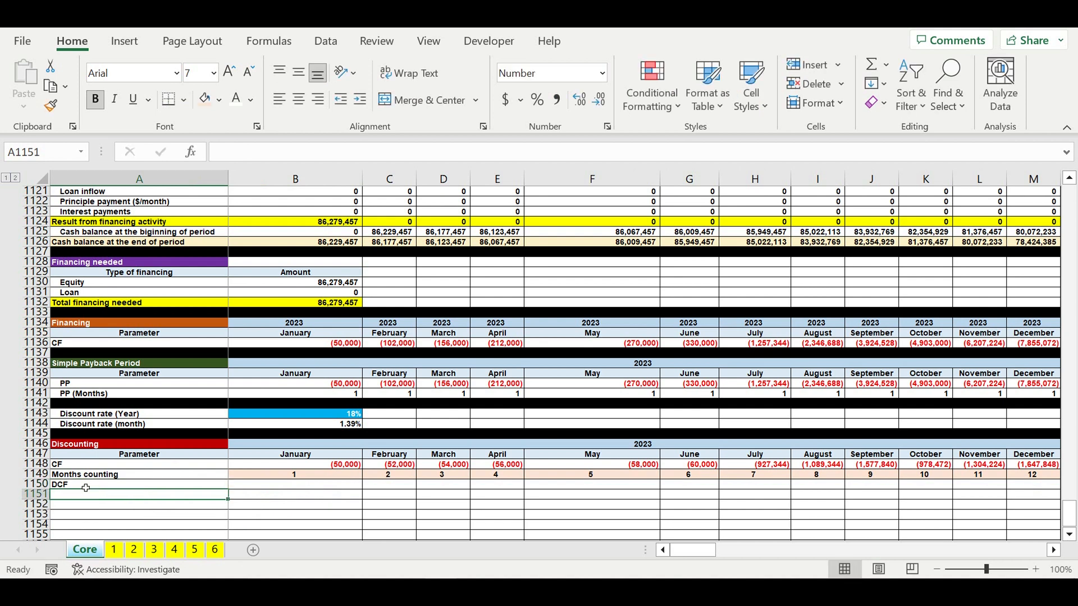
- Enter the January DCF formula =B1148/(1+$B$1144)^B1149, discounting CF by the absolute monthly rate over months counted
click(293, 486)
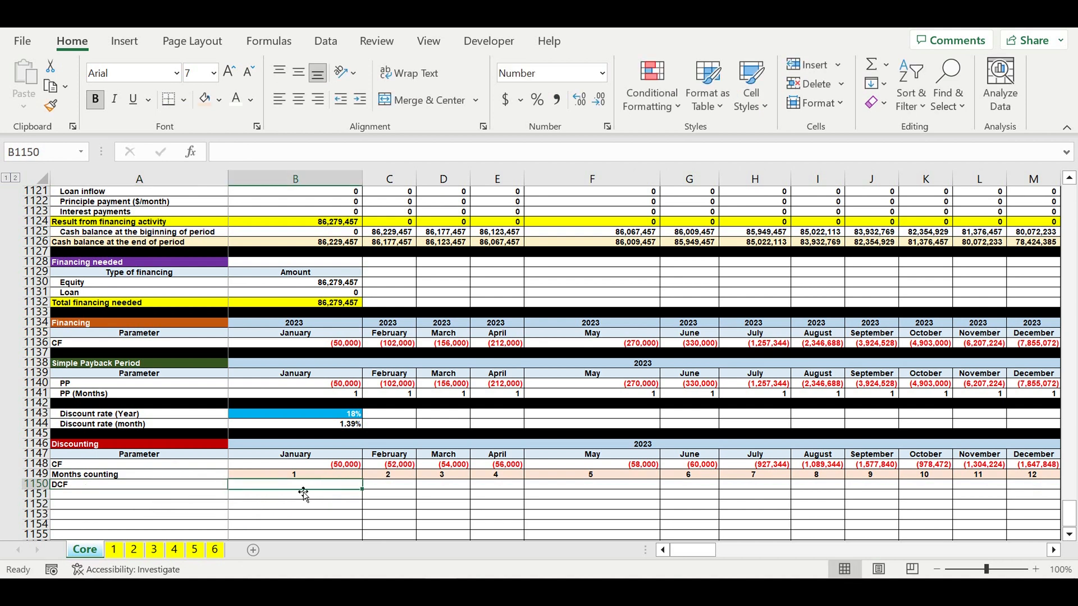
text(=)
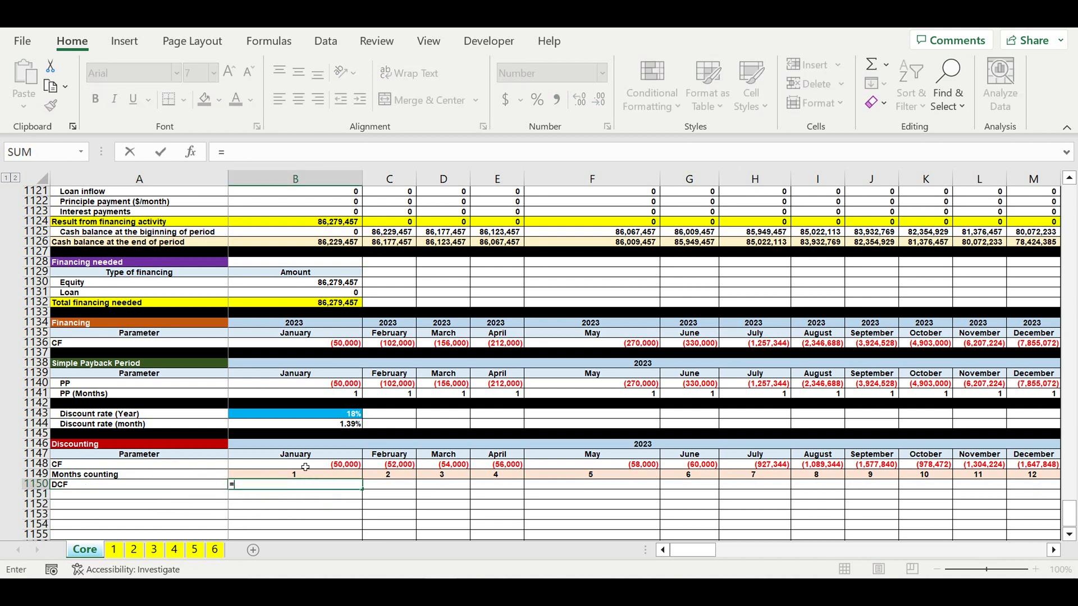
click(335, 467)
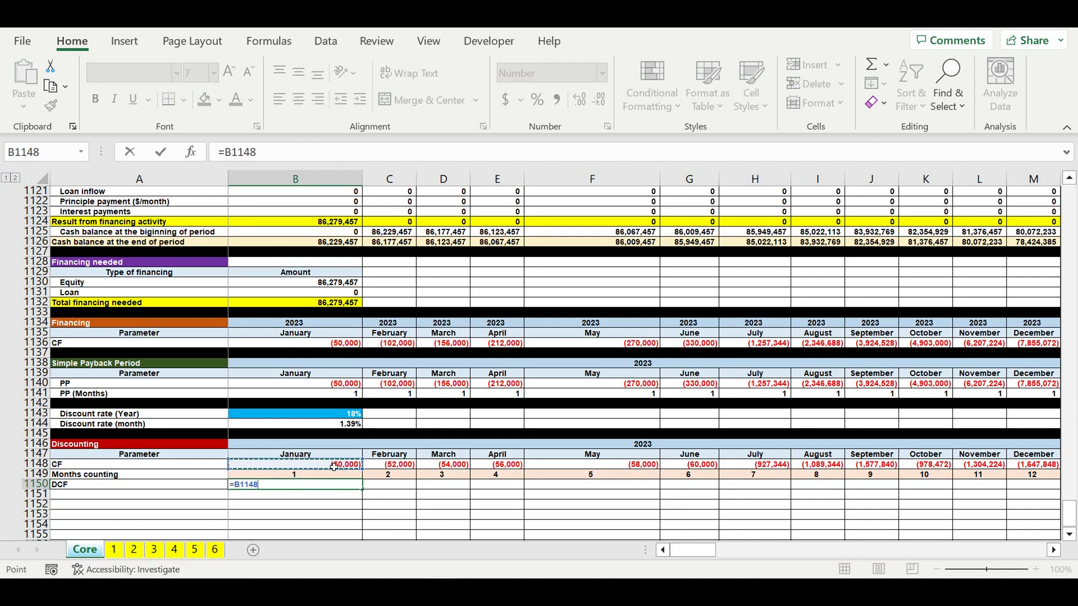
text(/(1+)
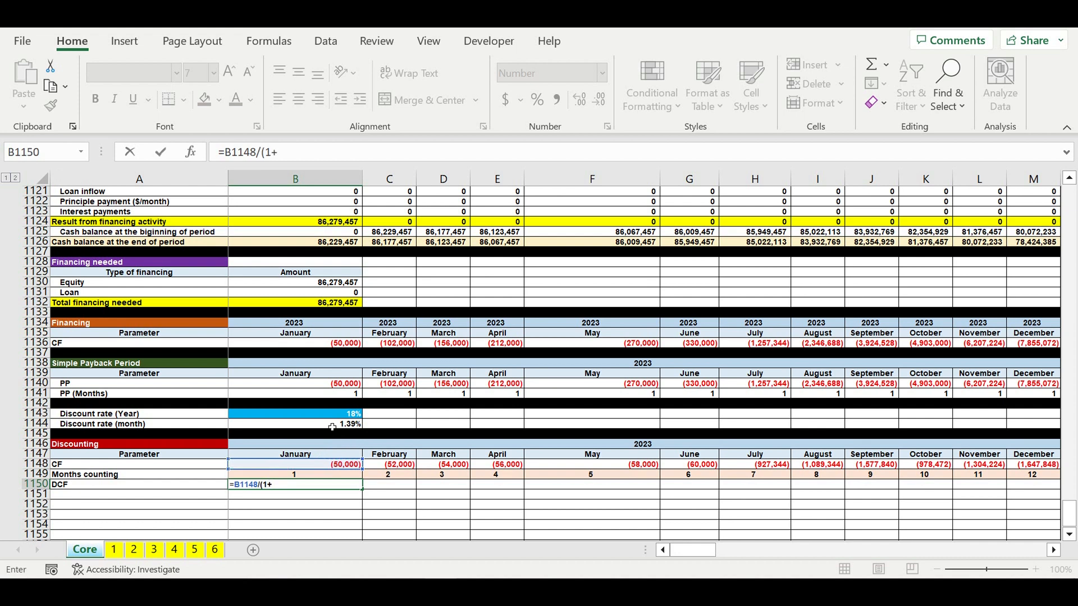
click(332, 427)
click(277, 152)
text($B1144)
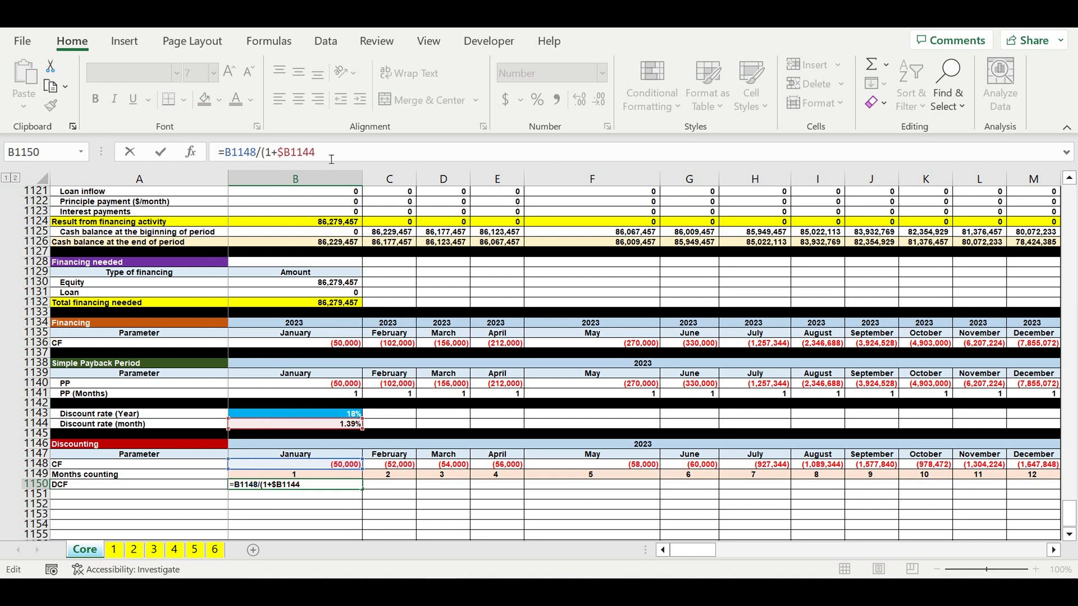
click(291, 152)
text($)
click(353, 154)
text()^)
click(335, 479)
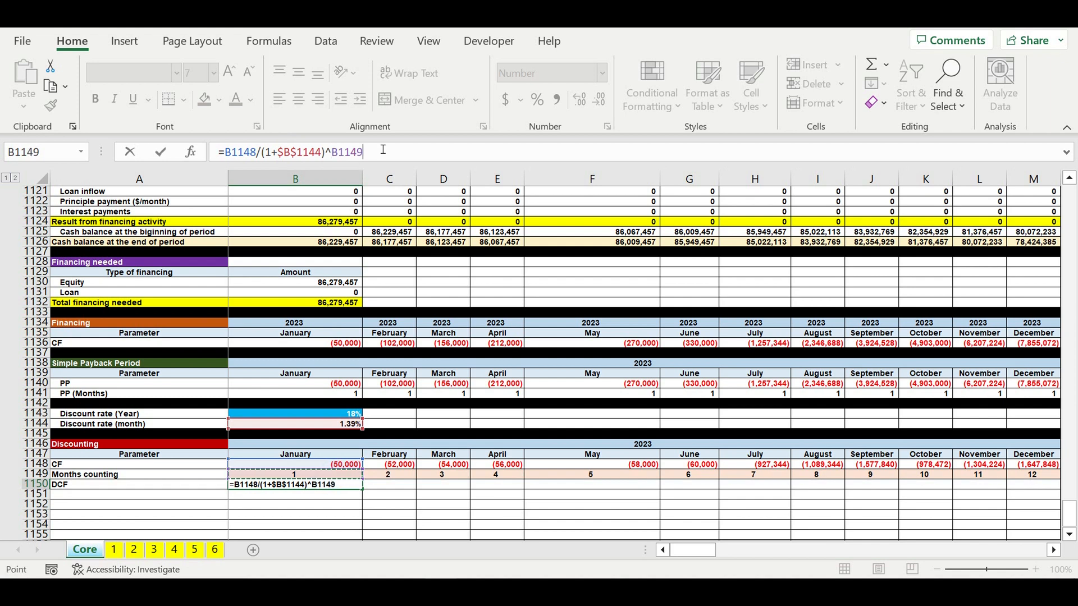
key(Return)
click(343, 485)
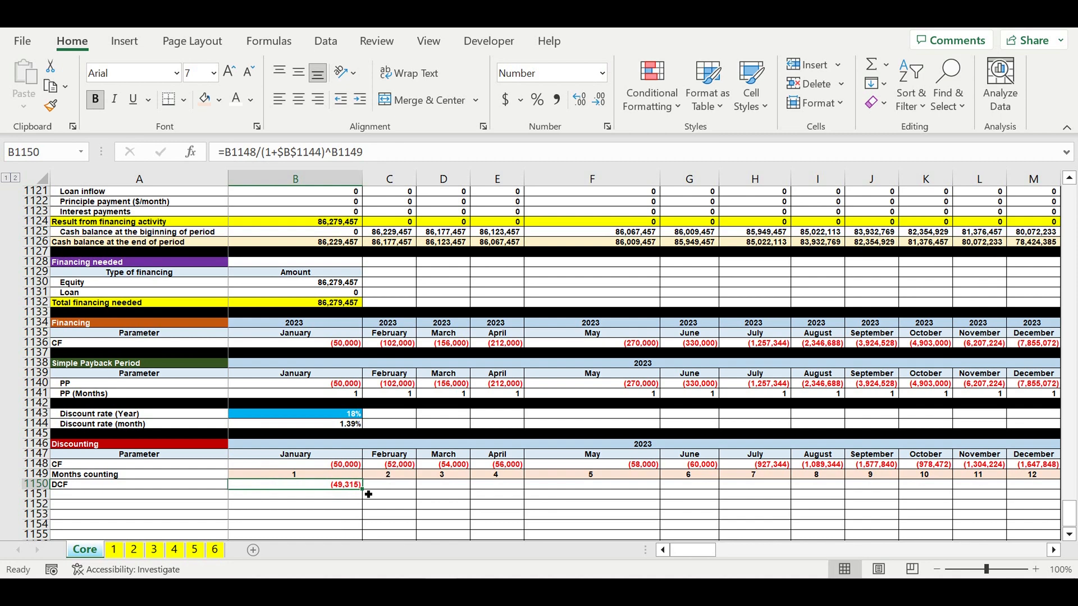
- Fill the January DCF formula across all months through December 2032
drag(368, 494, 980, 494)
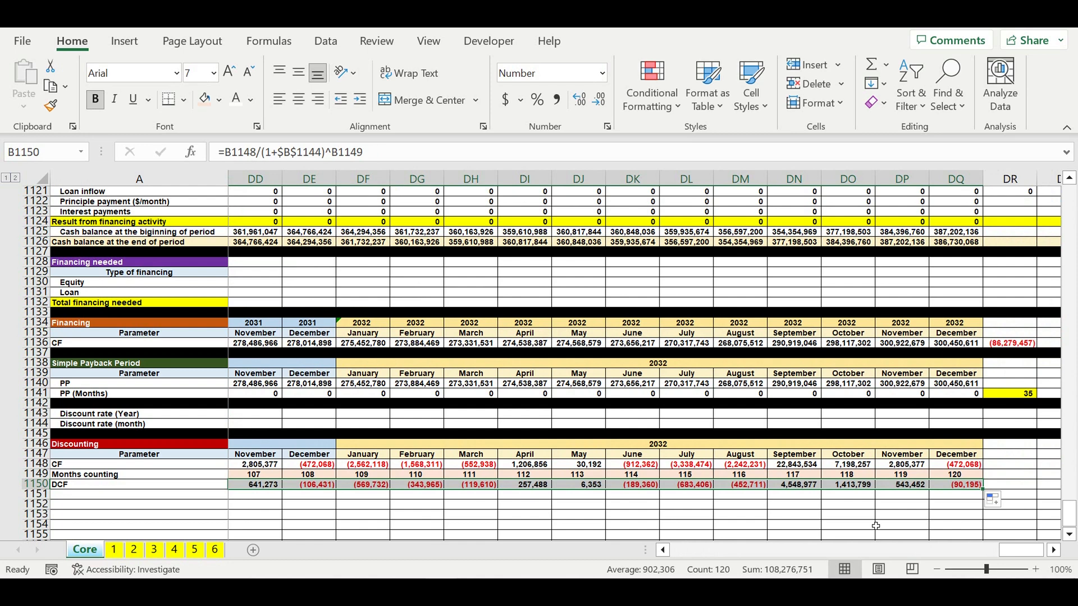
click(848, 504)
click(798, 504)
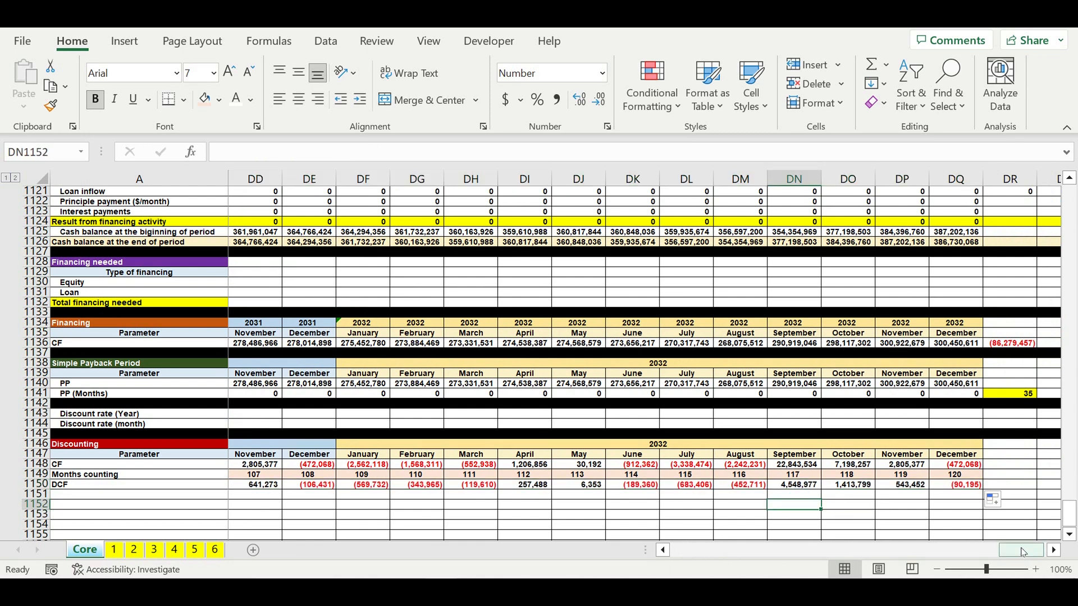
drag(1023, 552, 674, 551)
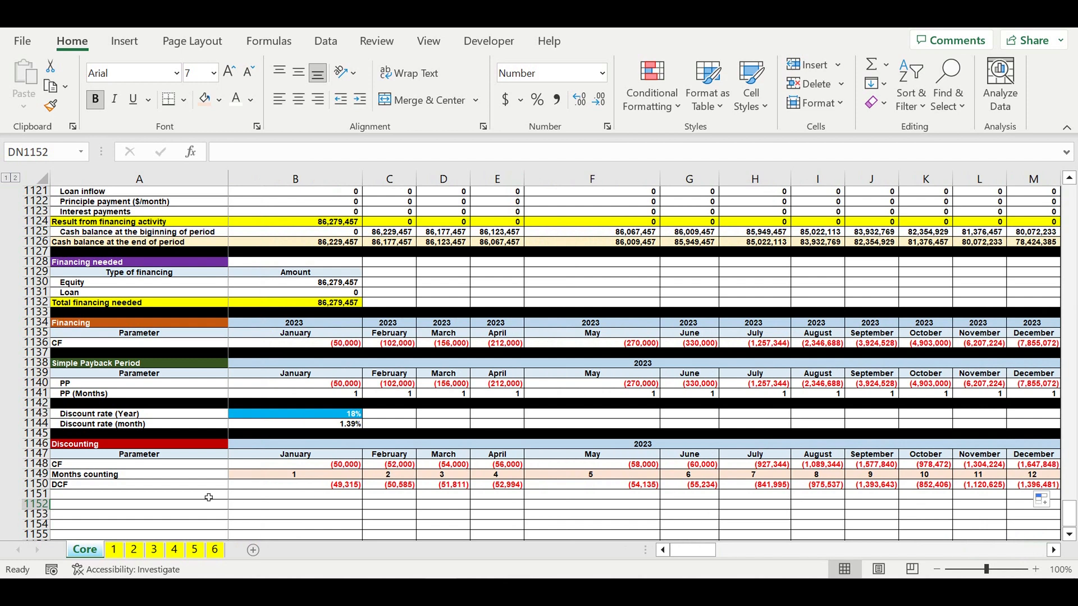
- Add the row label "DCF accumulated" under the DCF row
click(75, 485)
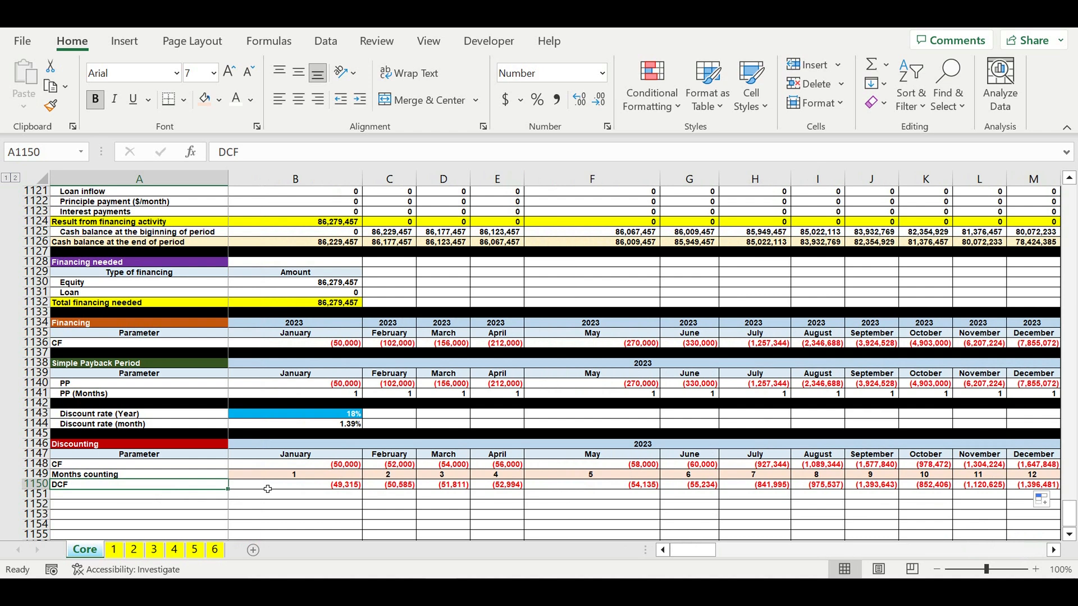
click(76, 496)
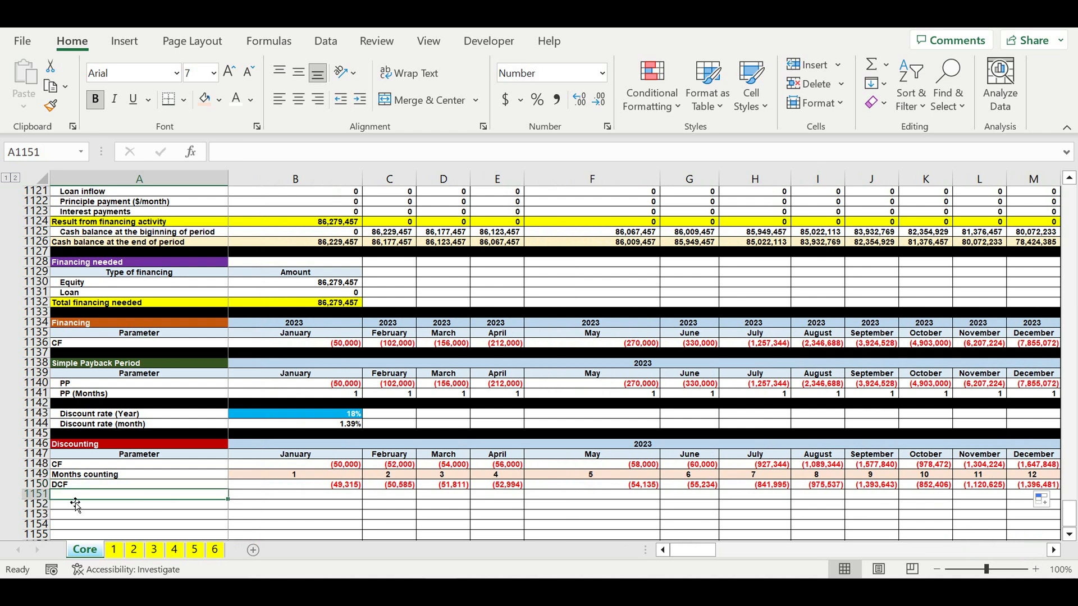
text(DCF)
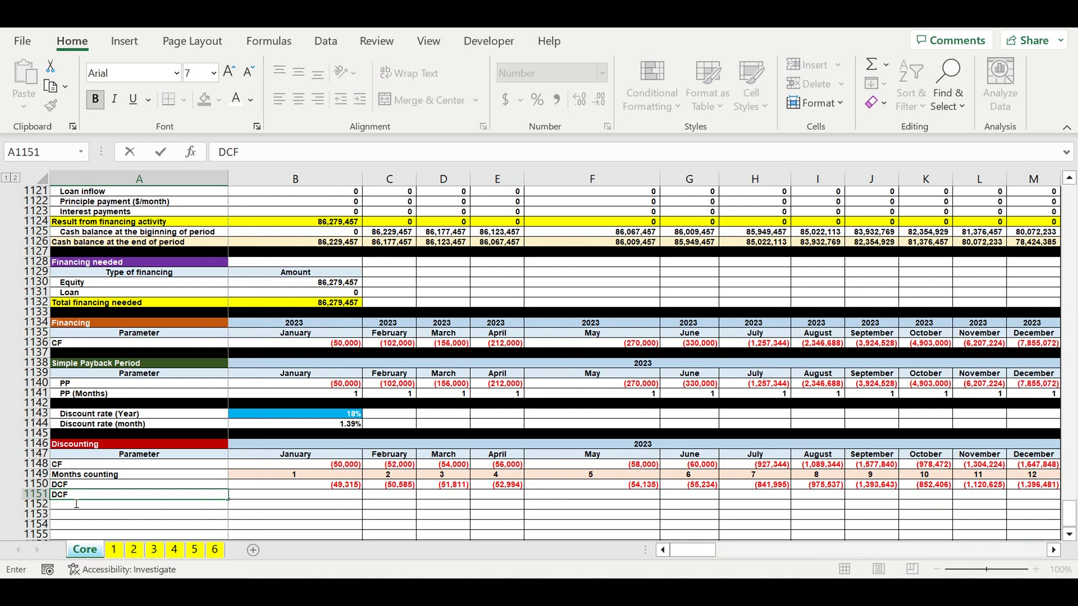
text( accumulated)
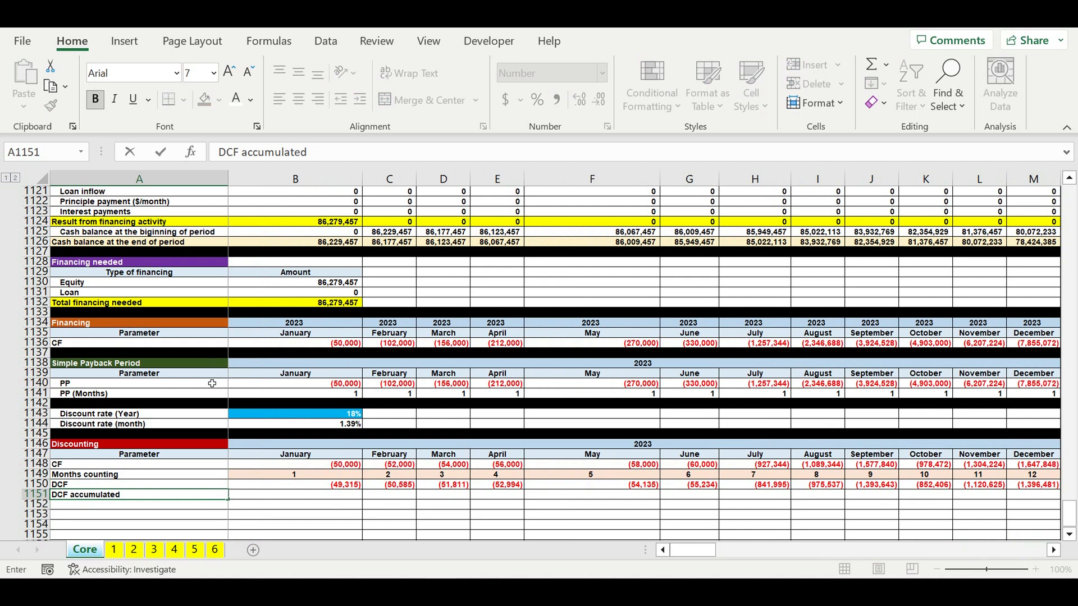
- Set January DCF accumulated to =B1150 and February to =B1151+C1150, adding the month's DCF to the prior total
click(343, 499)
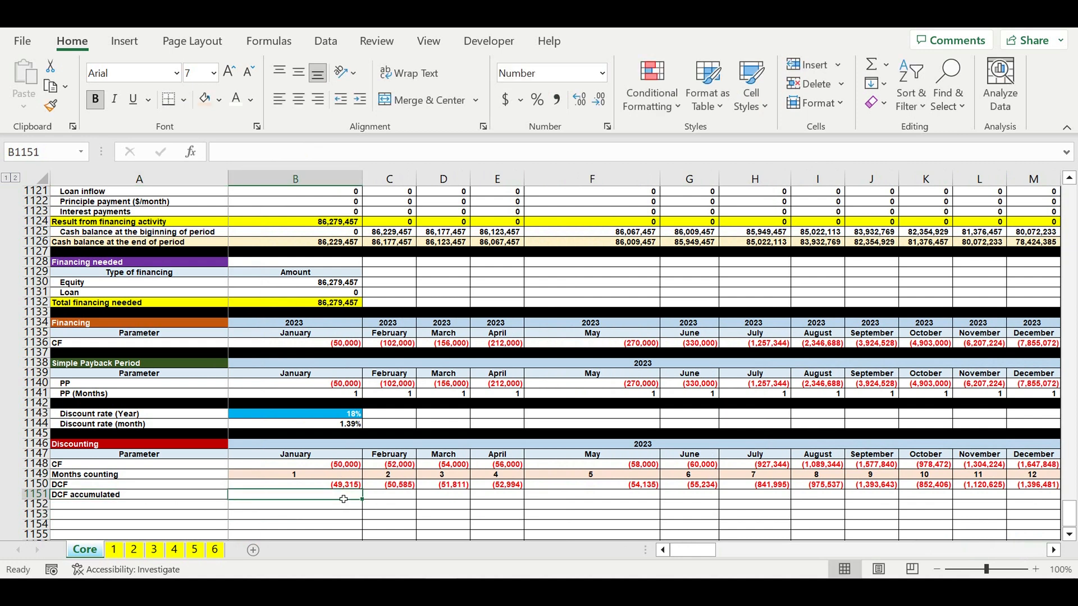
text(=)
click(336, 486)
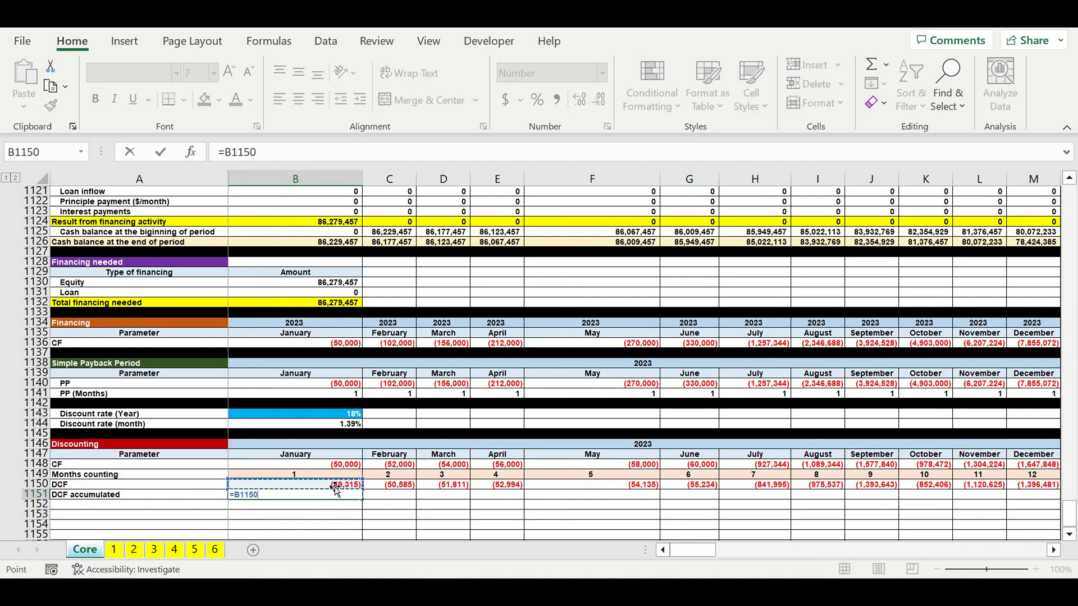
key(Return)
click(399, 495)
text(=)
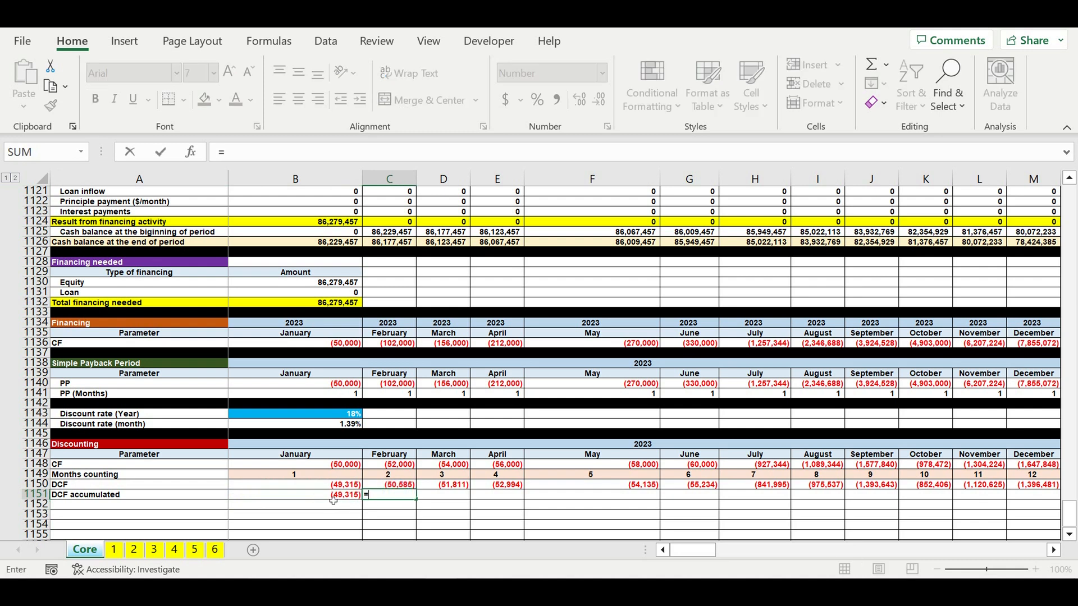
click(337, 497)
text(+)
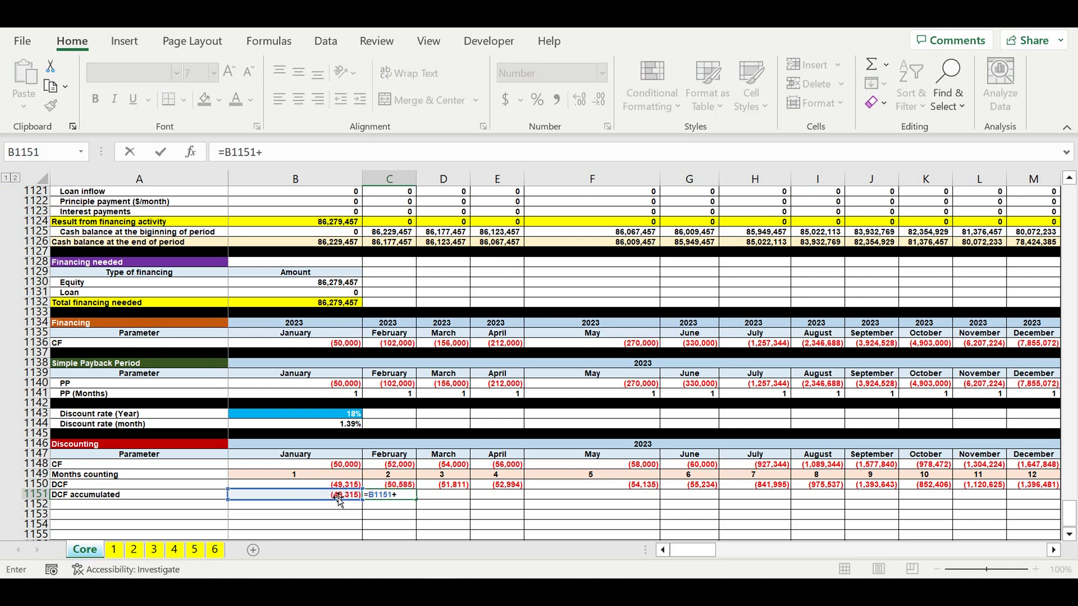
click(400, 486)
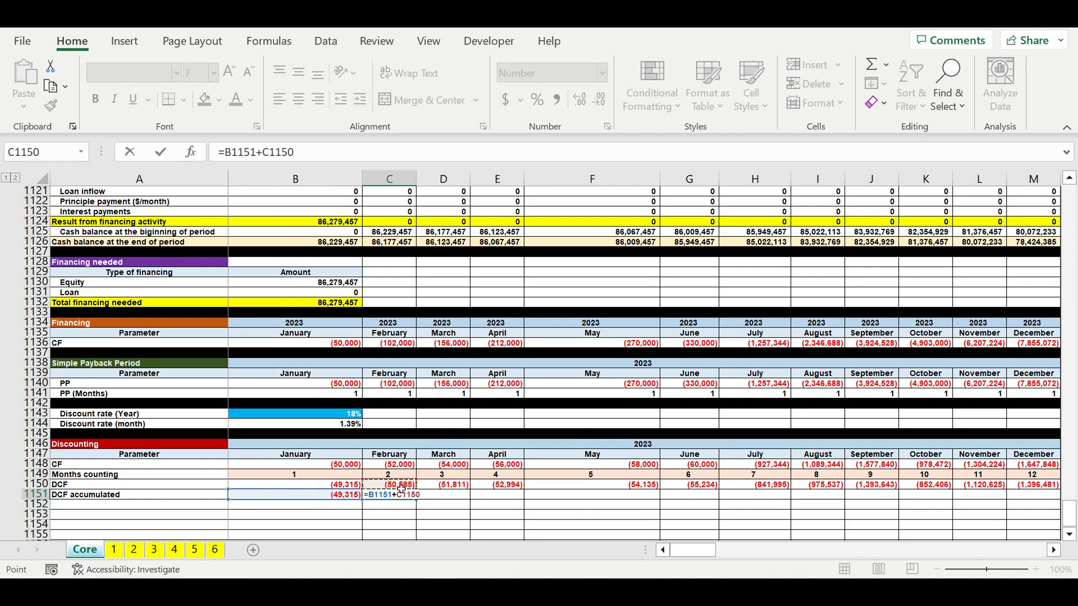
key(Return)
- Fill the accumulated DCF formula across all months through December 2032
click(400, 495)
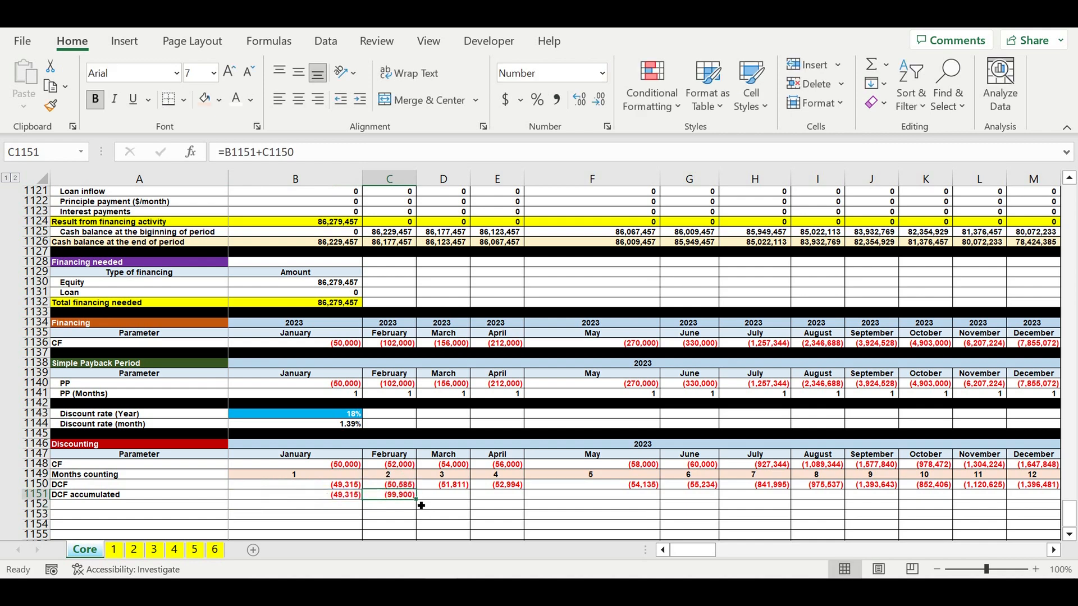
drag(421, 506, 995, 487)
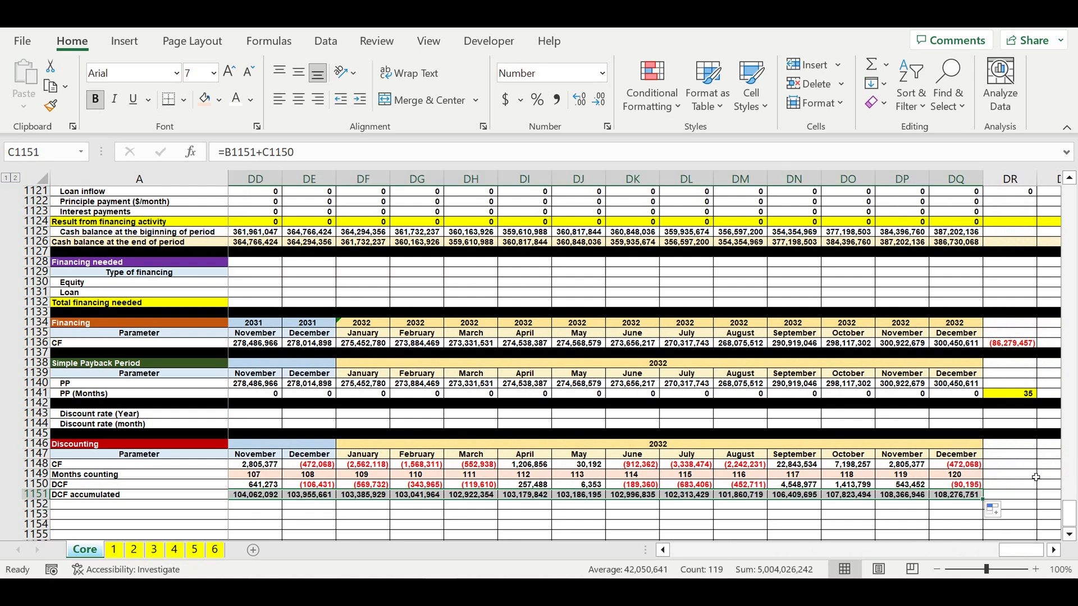
click(1048, 466)
- Label the cell right of the December 2032 accumulated DCF as "<< NPV"
click(960, 494)
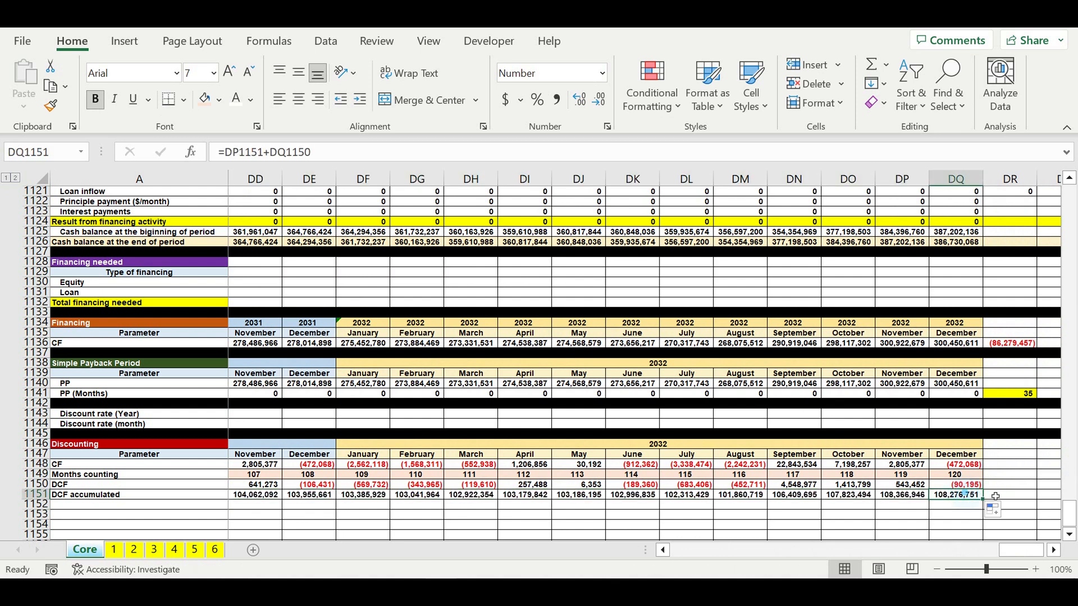
key(Right)
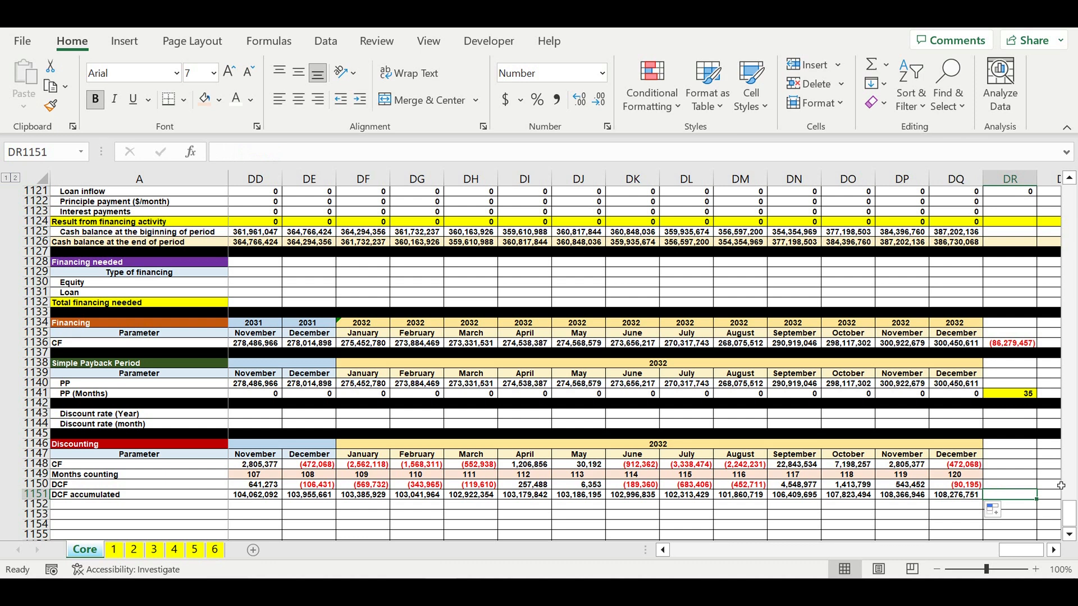
text(NPV)
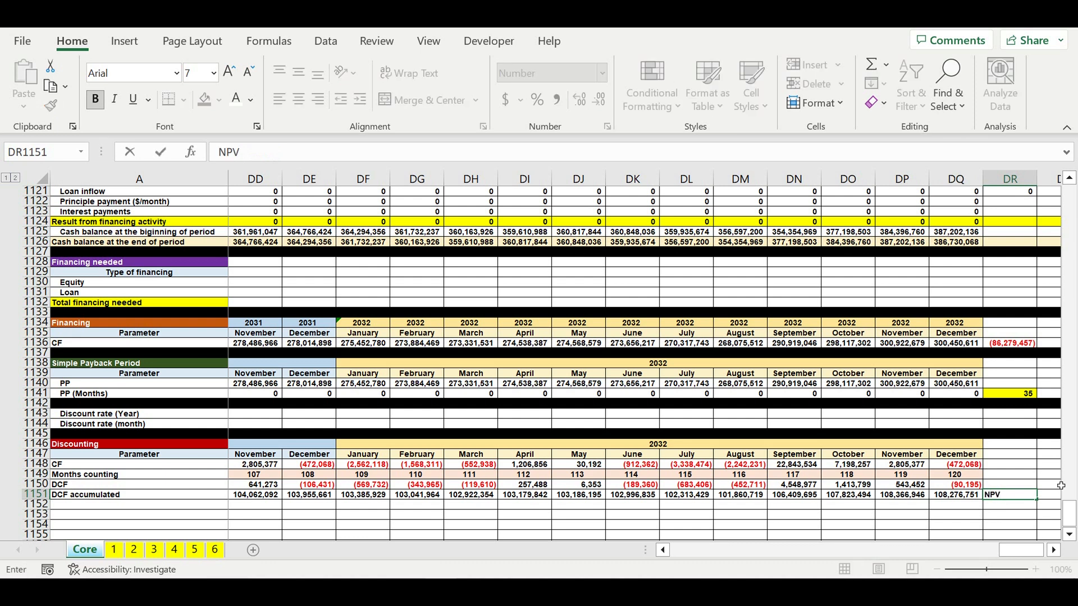
click(220, 153)
text(<)
text(<)
key(Return)
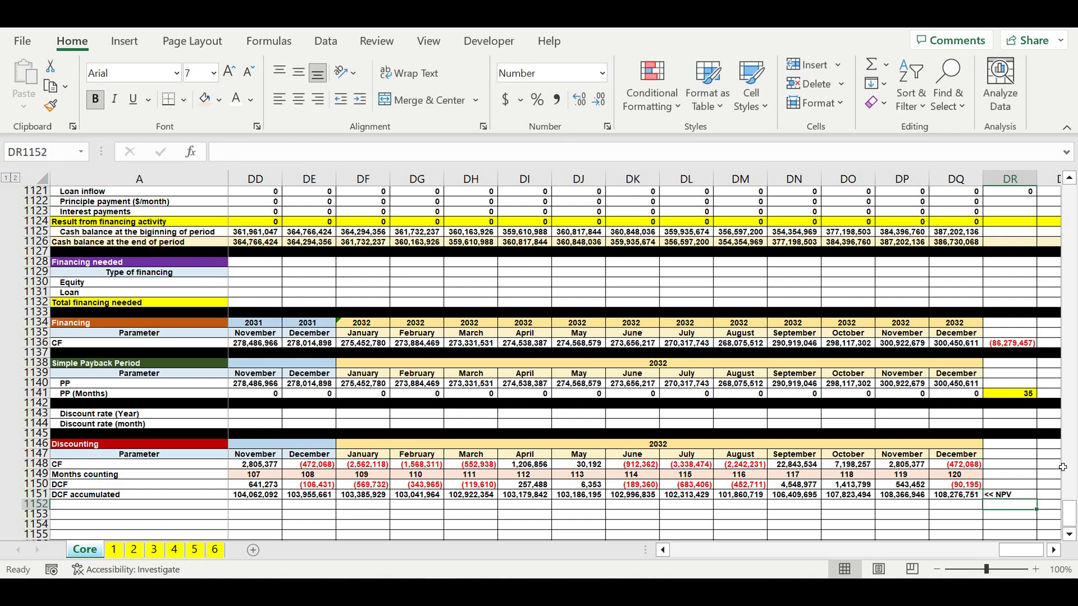
- Give the final accumulated DCF cell and its "<< NPV" label a yellow fill
click(956, 494)
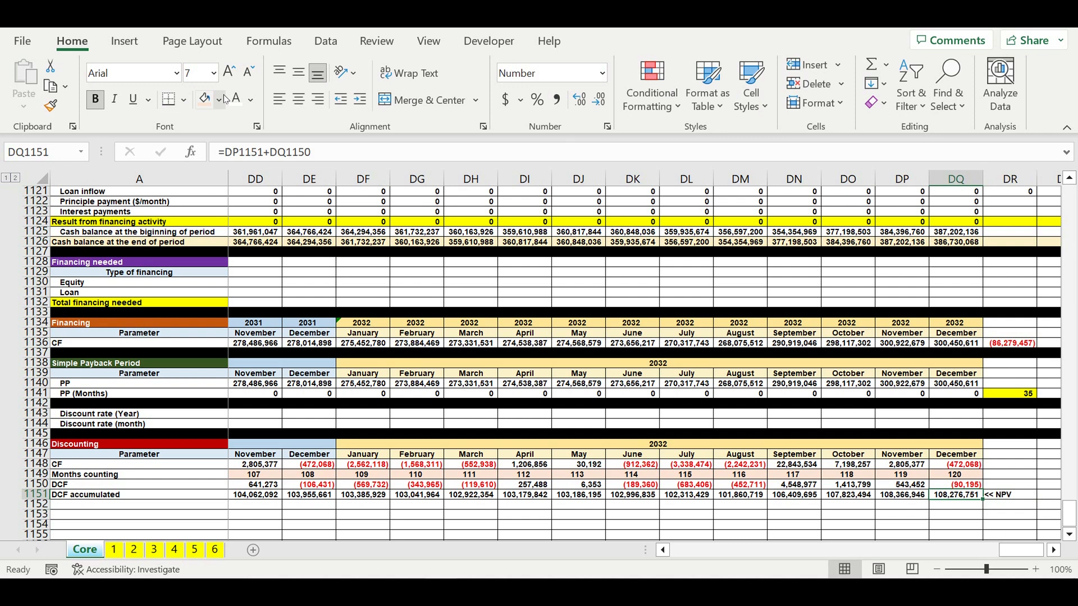
click(219, 99)
click(247, 258)
click(1007, 496)
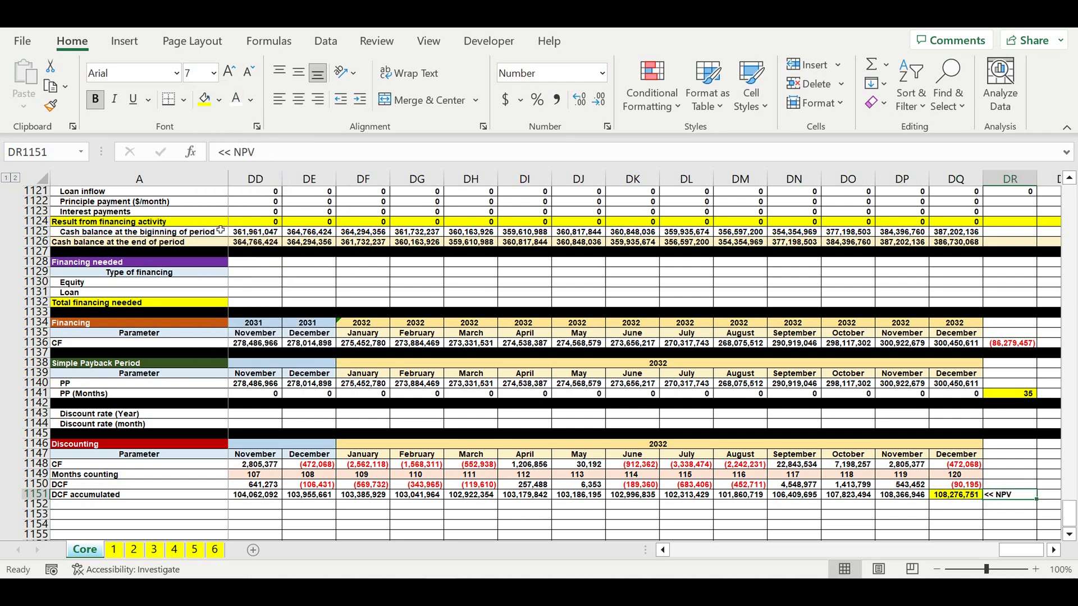
click(204, 99)
drag(957, 495, 997, 494)
click(969, 497)
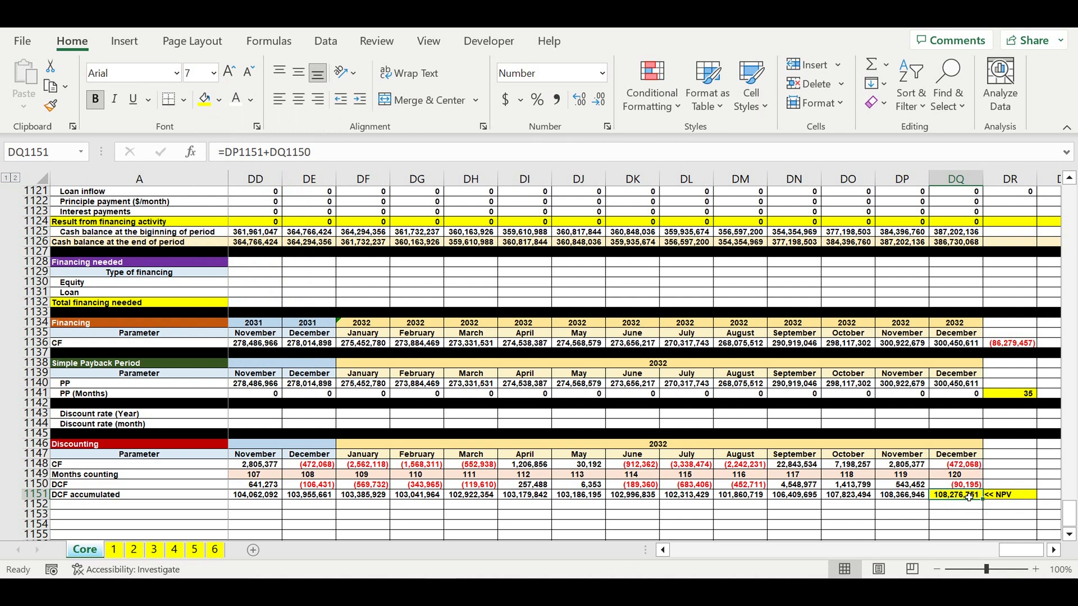
click(1022, 499)
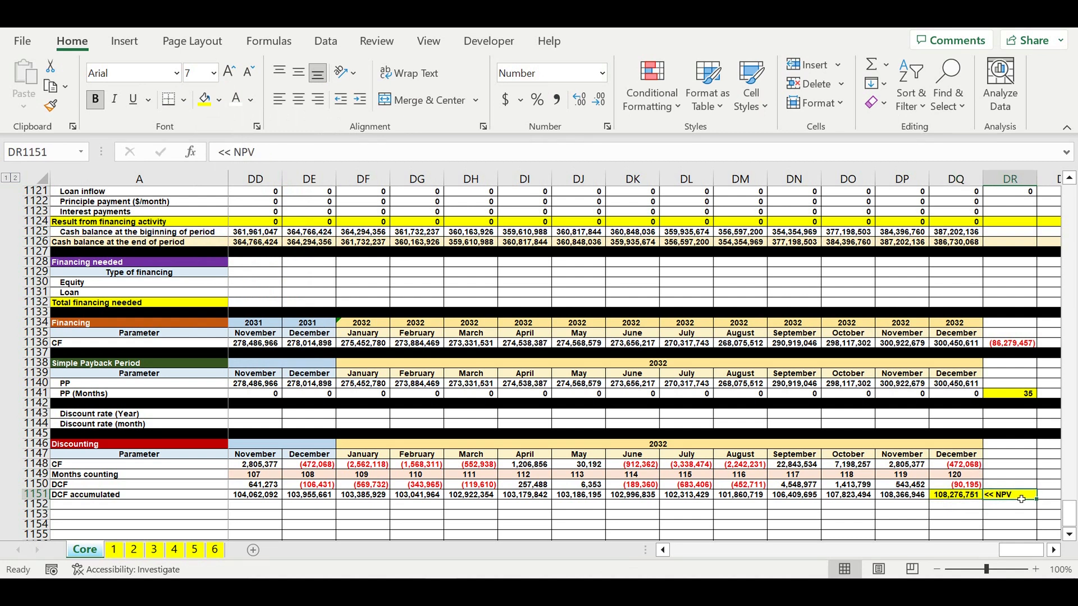
- Add the row label "DPP" under the DCF accumulated row
drag(1015, 553, 671, 562)
scroll(287, 474, down, 1)
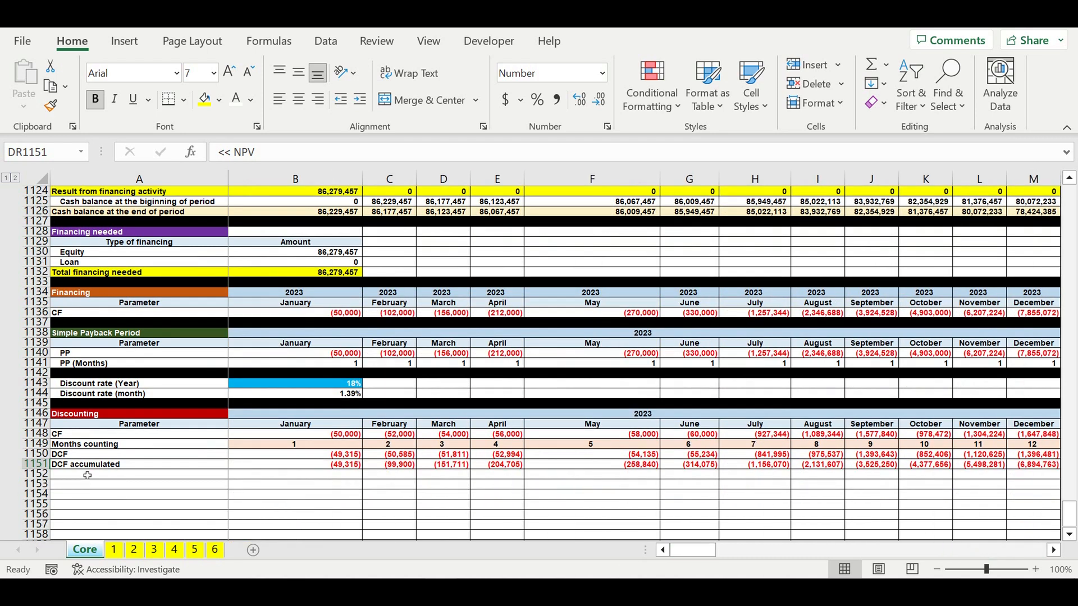
click(70, 477)
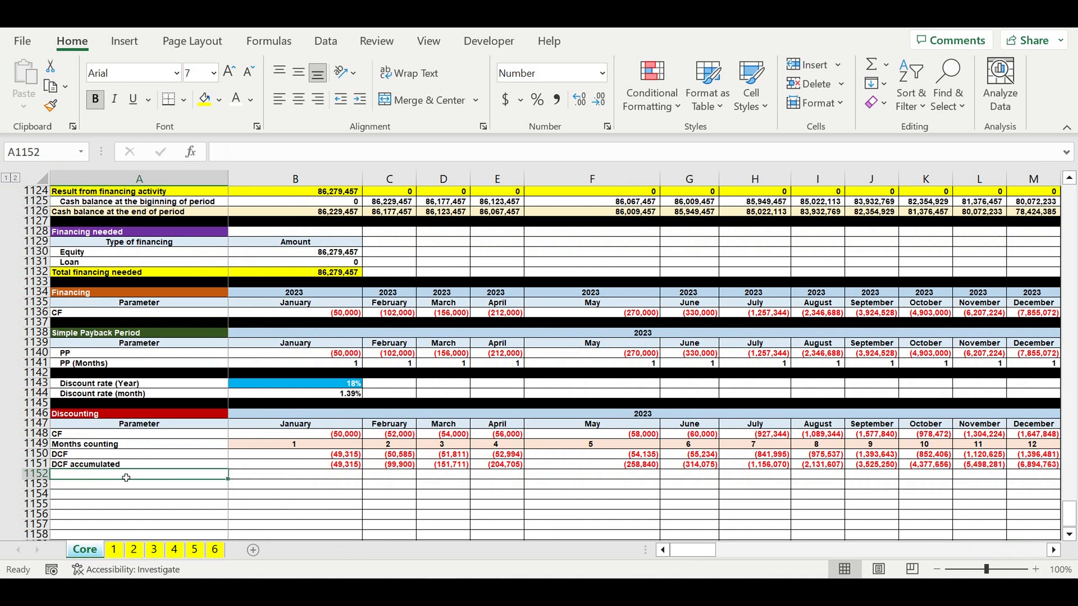
text(DCF)
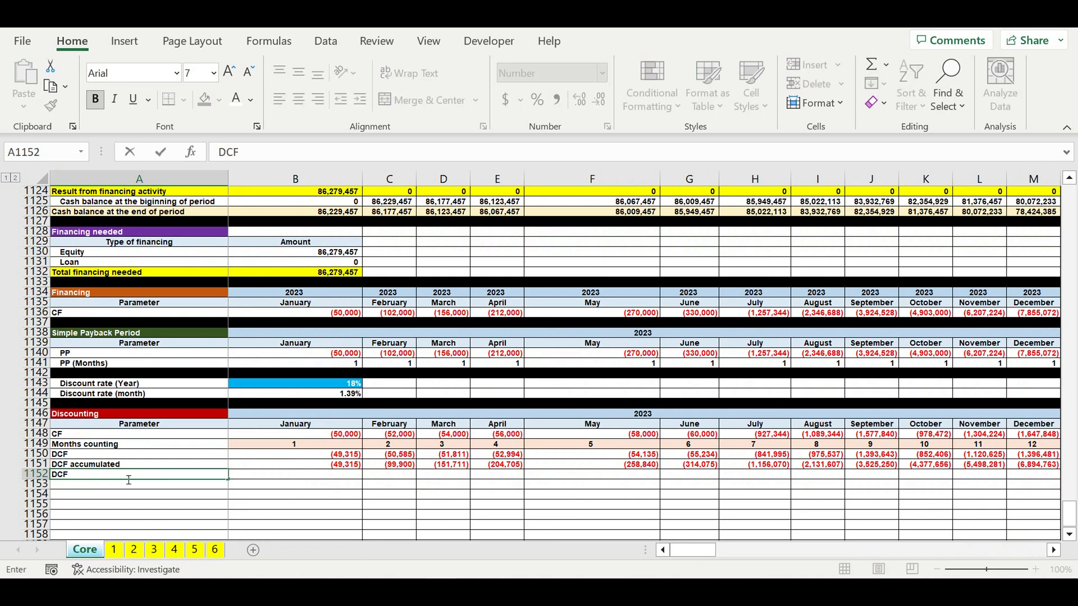
key(BackSpace)
key(BackSpace)
text(PP)
key(Return)
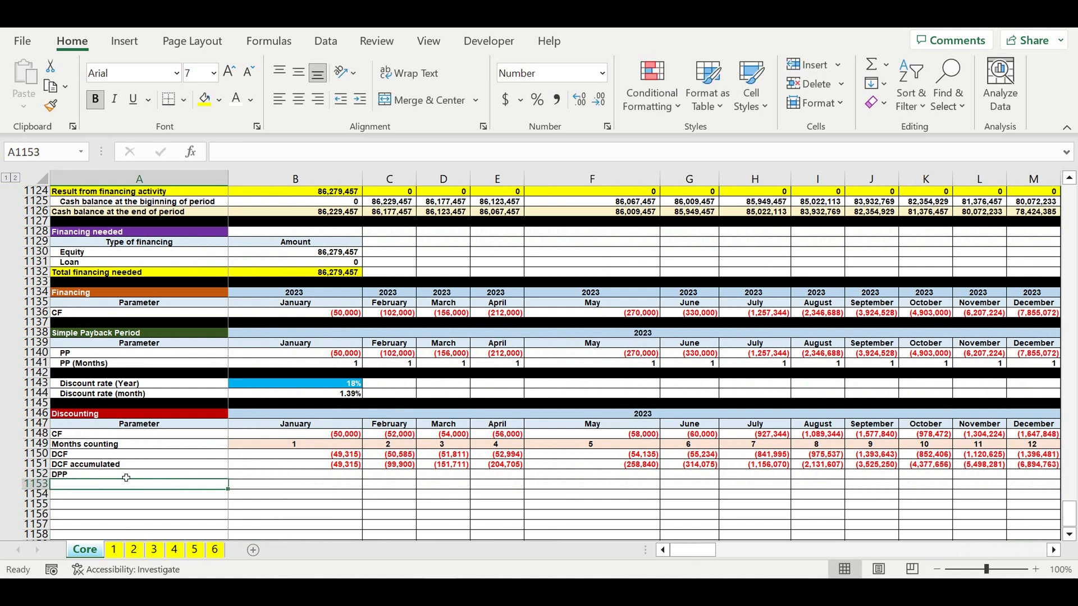
- Enter the January DPP formula =IF(B1151<0,1,0) and fill it across all months through December 2032
click(324, 476)
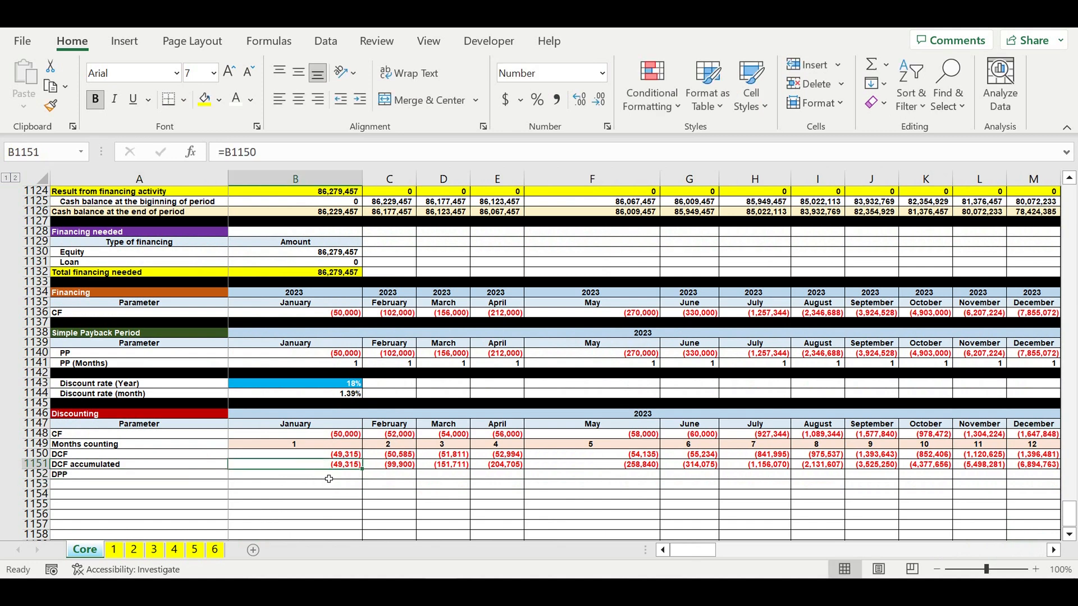
text(=)
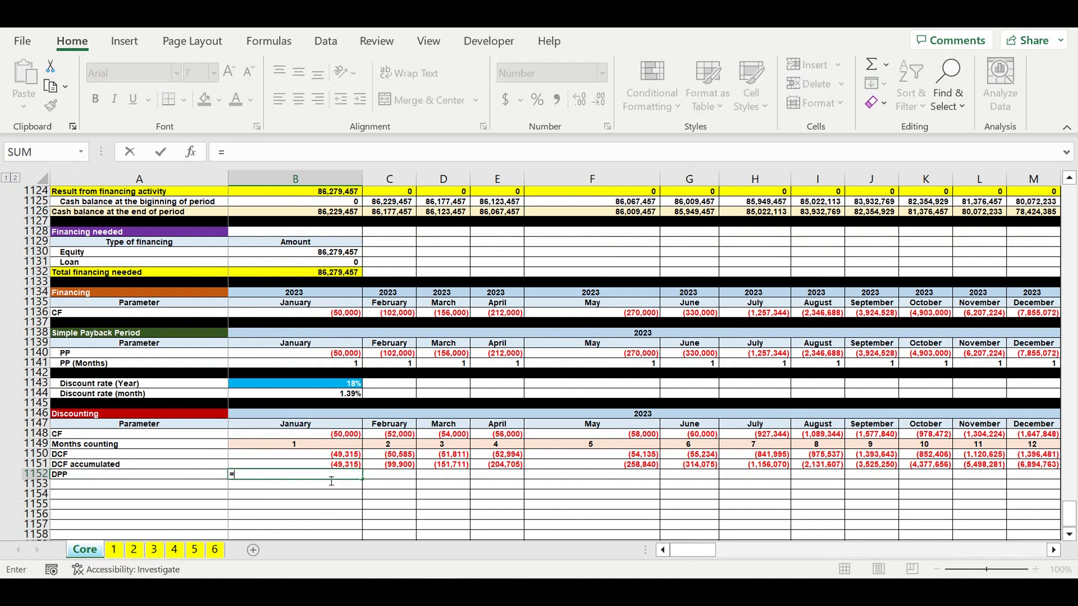
text(if()
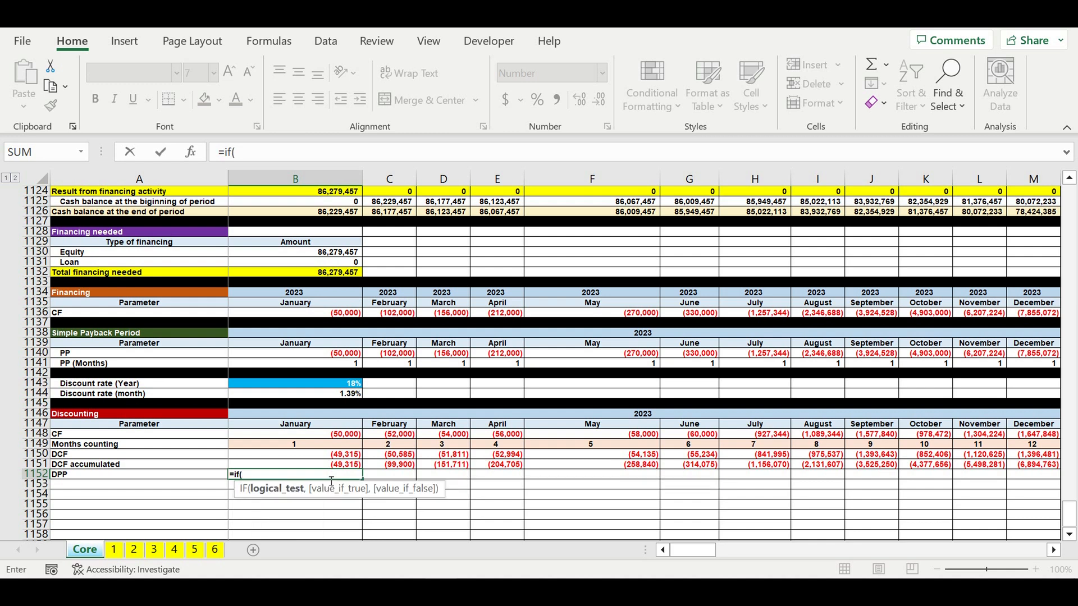
click(332, 466)
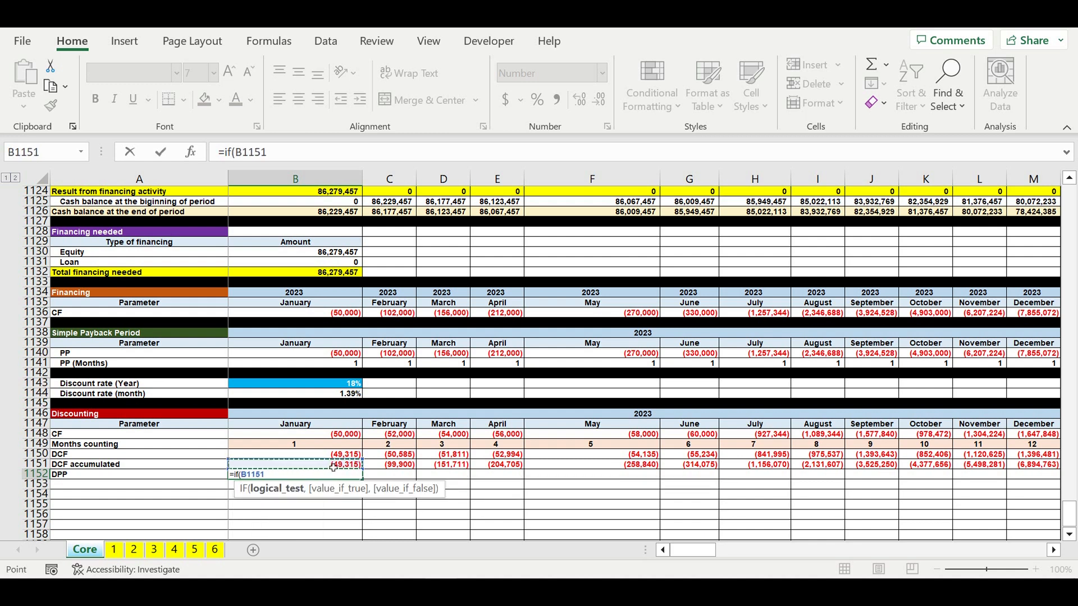
text(,)
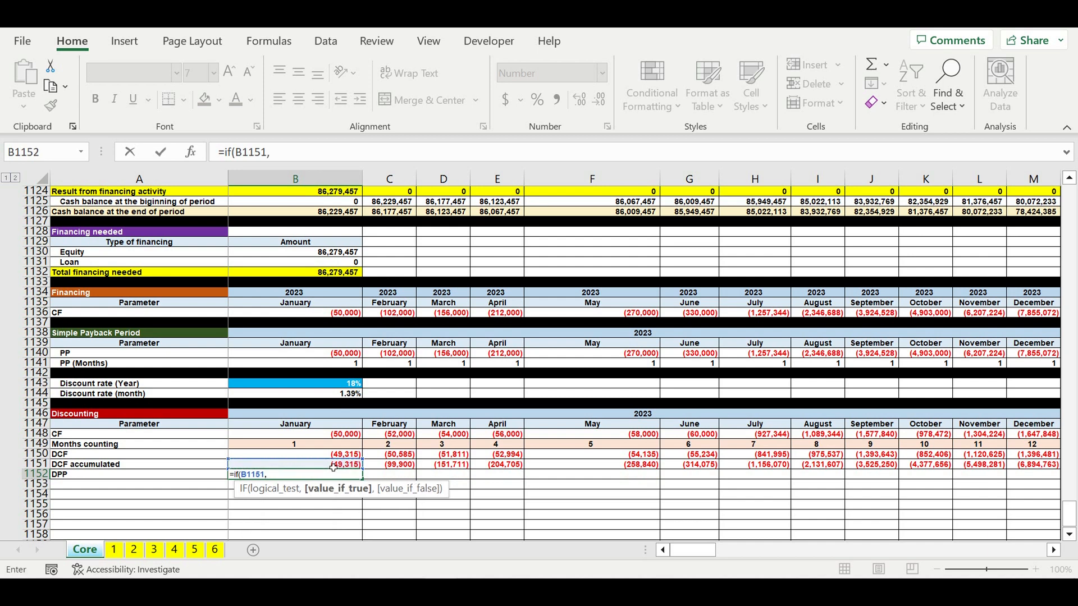
key(BackSpace)
text(<0)
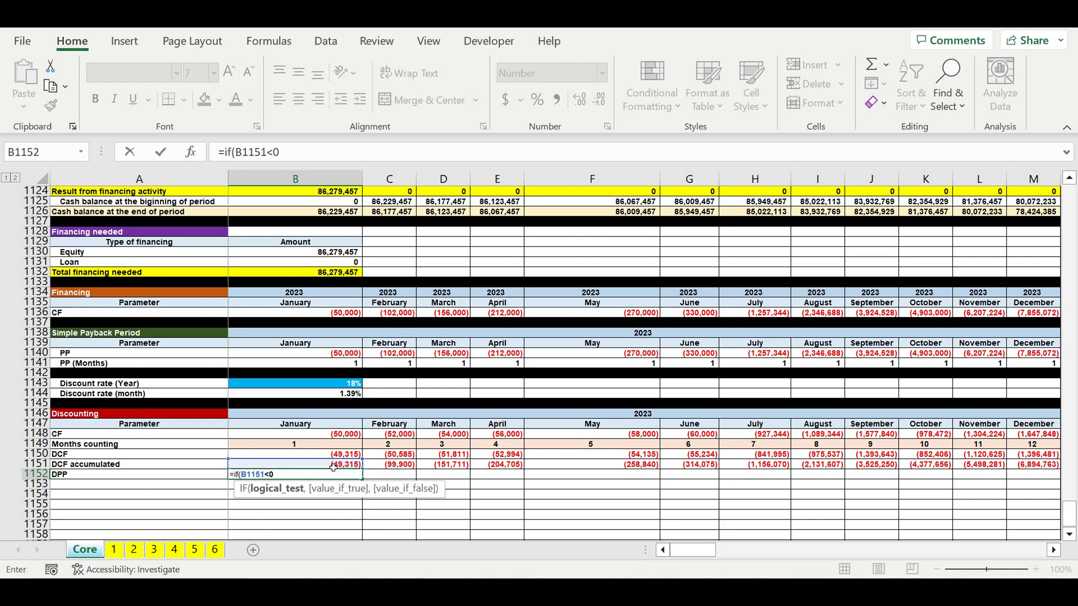
text(.)
key(BackSpace)
text(,1,0)
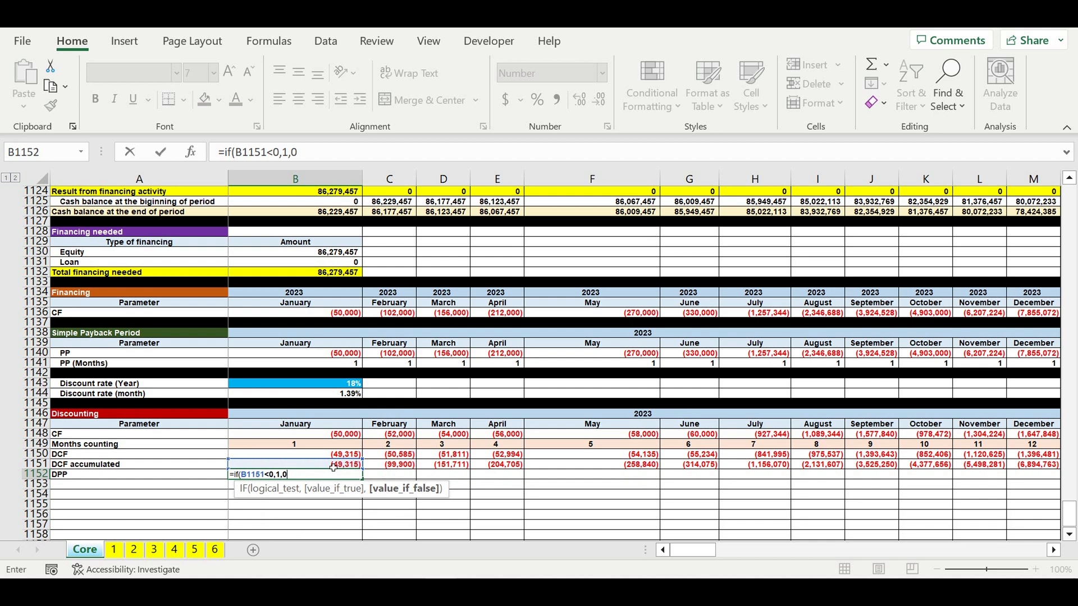
key(Return)
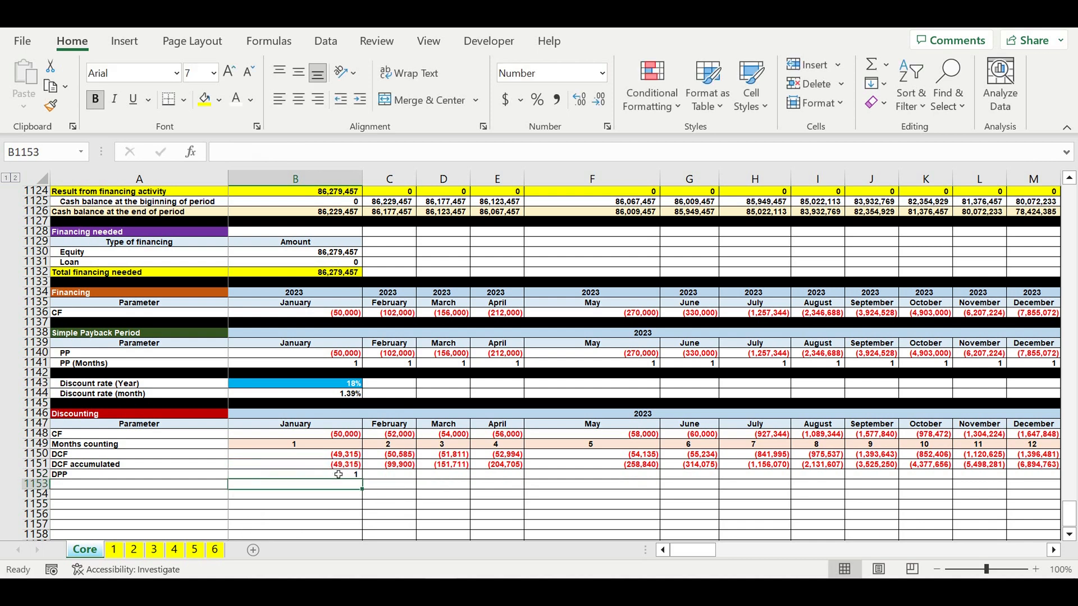
click(339, 474)
drag(362, 479, 955, 478)
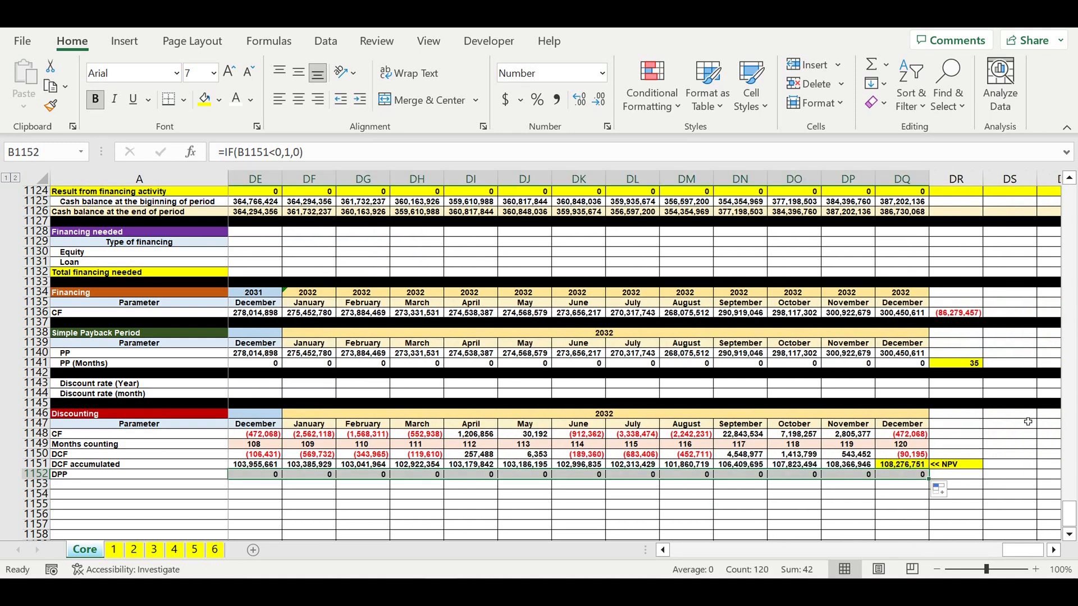
- Sum the monthly DPP flags from January 2023 through December 2032 in the cell right of December 2032's DPP
click(956, 475)
click(872, 66)
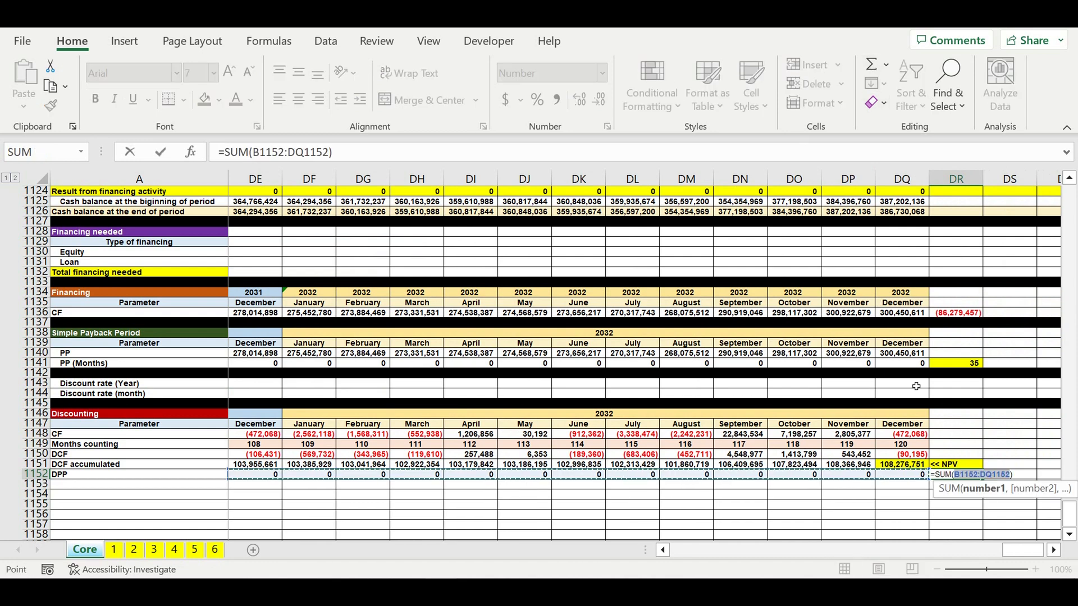
drag(1022, 550, 450, 560)
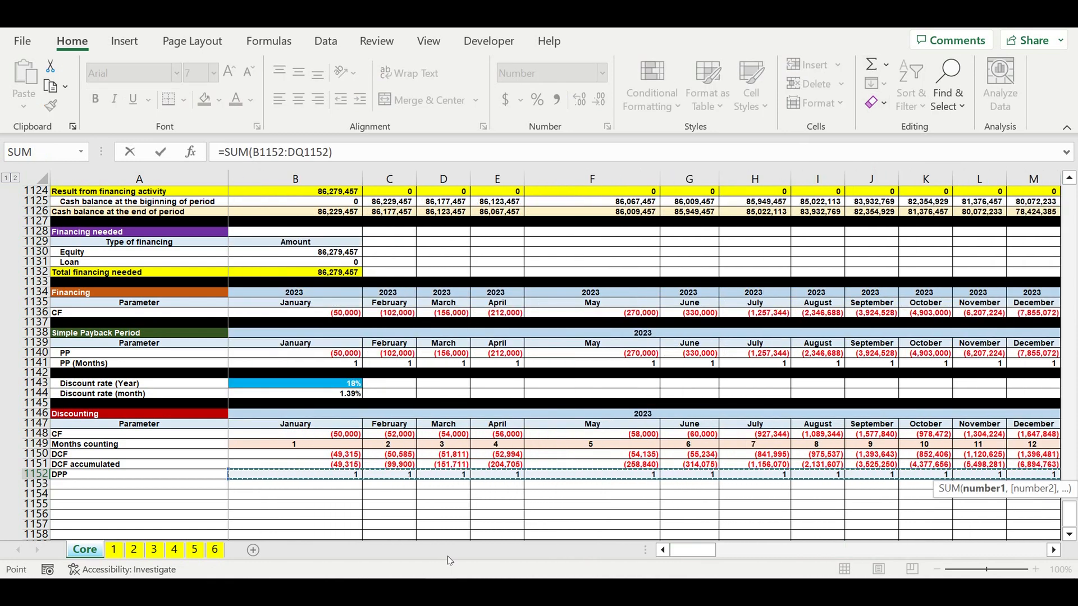
key(Return)
- Give the DPP total cell a yellow fill
click(1018, 475)
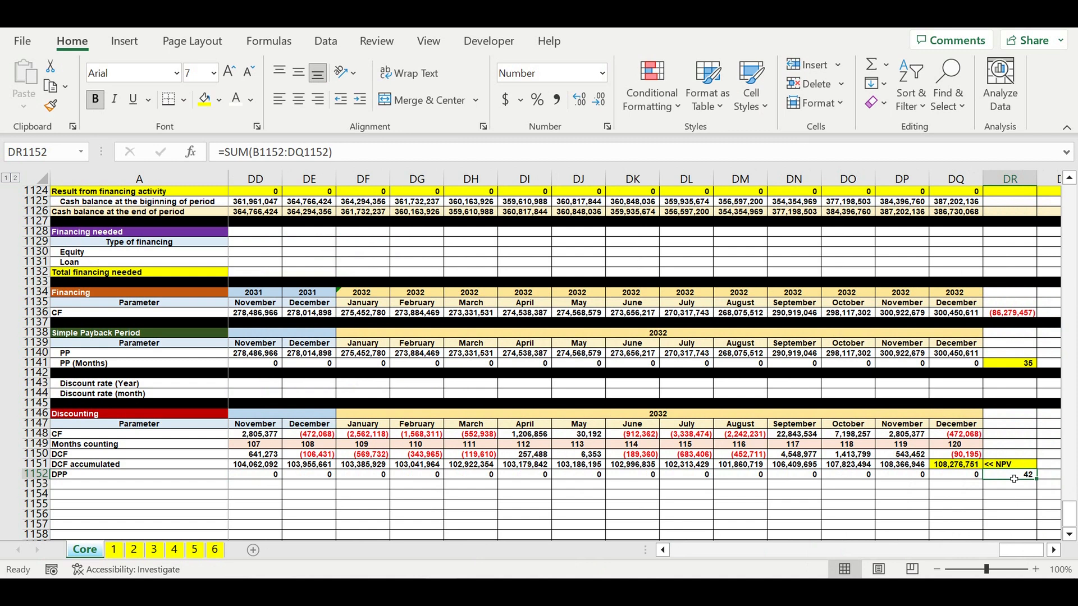
key(F4)
click(1054, 550)
- Label the cell right of the DPP total as "DPP" and fill it yellow
click(1007, 476)
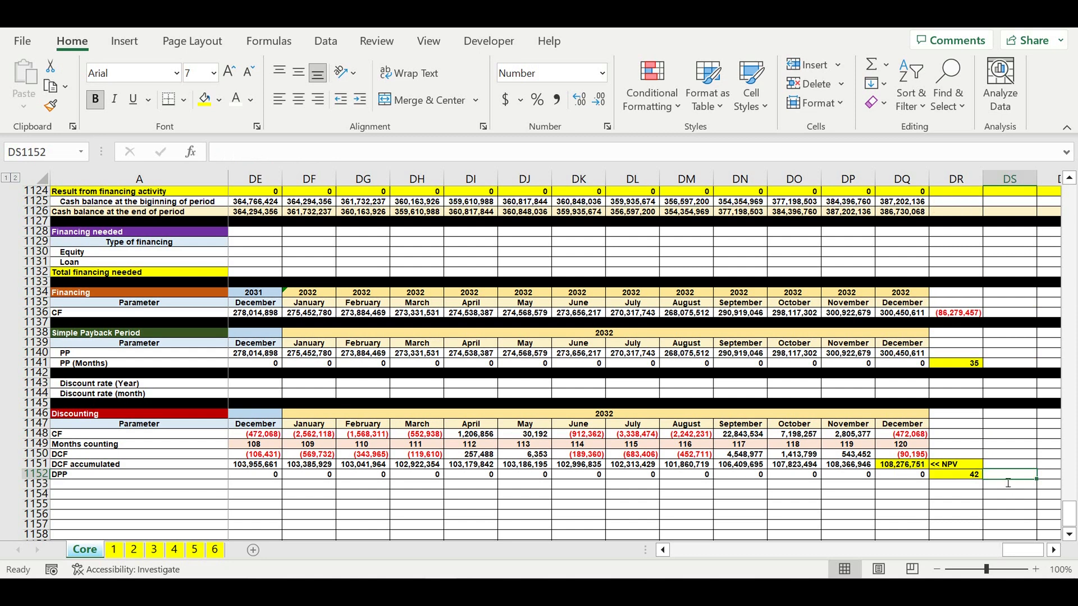
text(D)
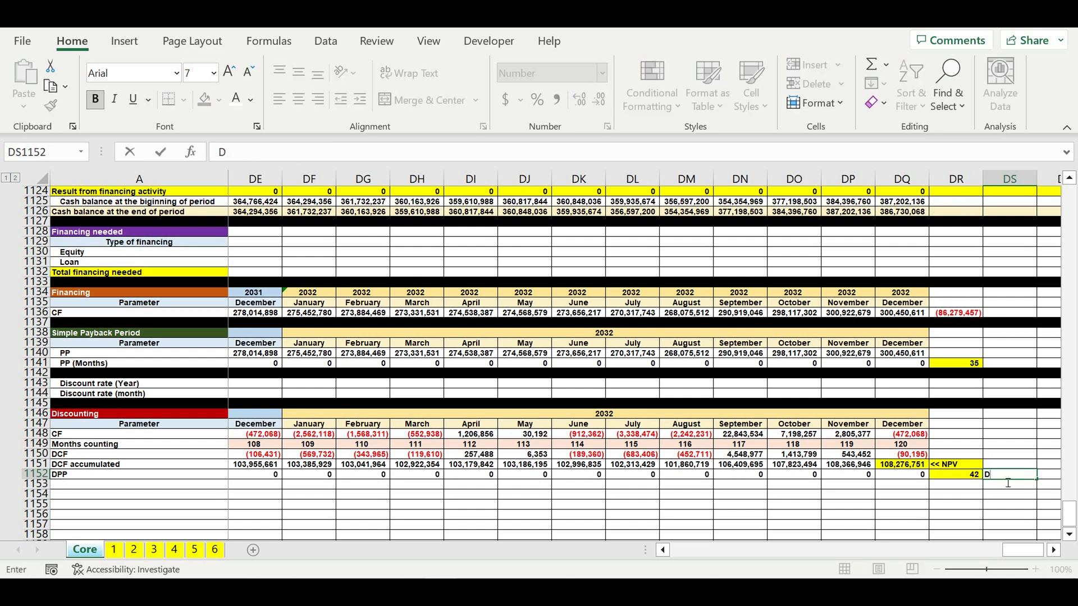
text(PP)
key(Return)
click(1023, 476)
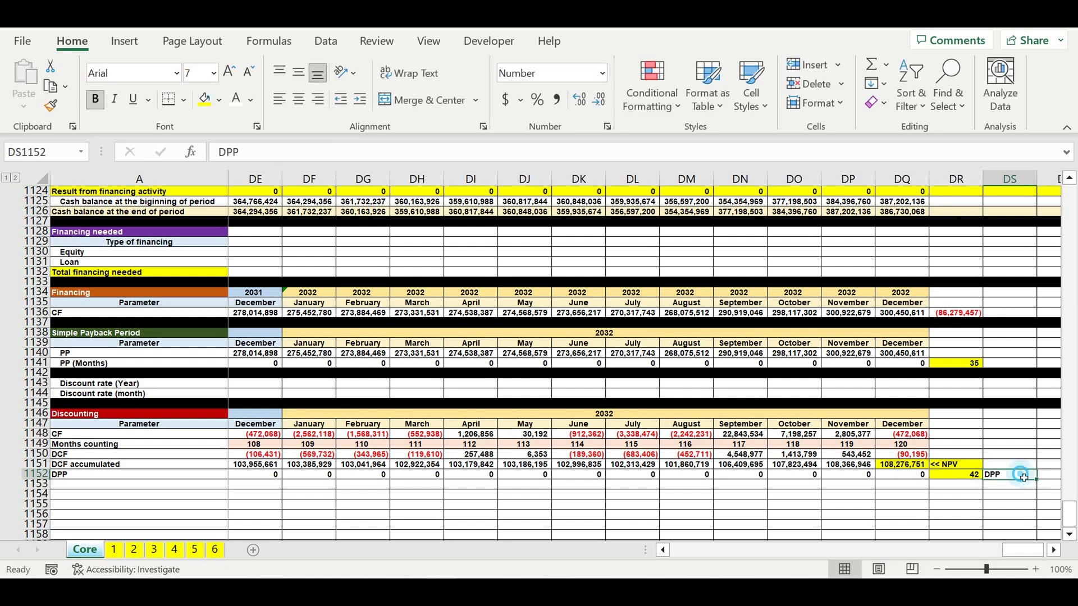
click(204, 100)
- Label the cell right of the PP (Months) total as "PP" and fill it yellow
click(1009, 363)
click(391, 158)
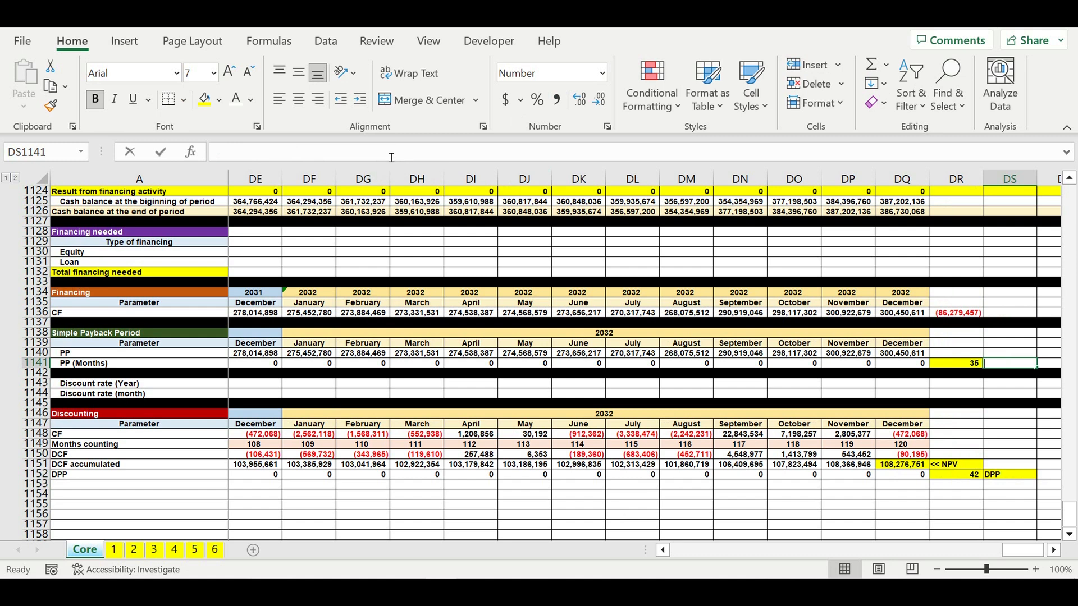
text(PP)
key(Return)
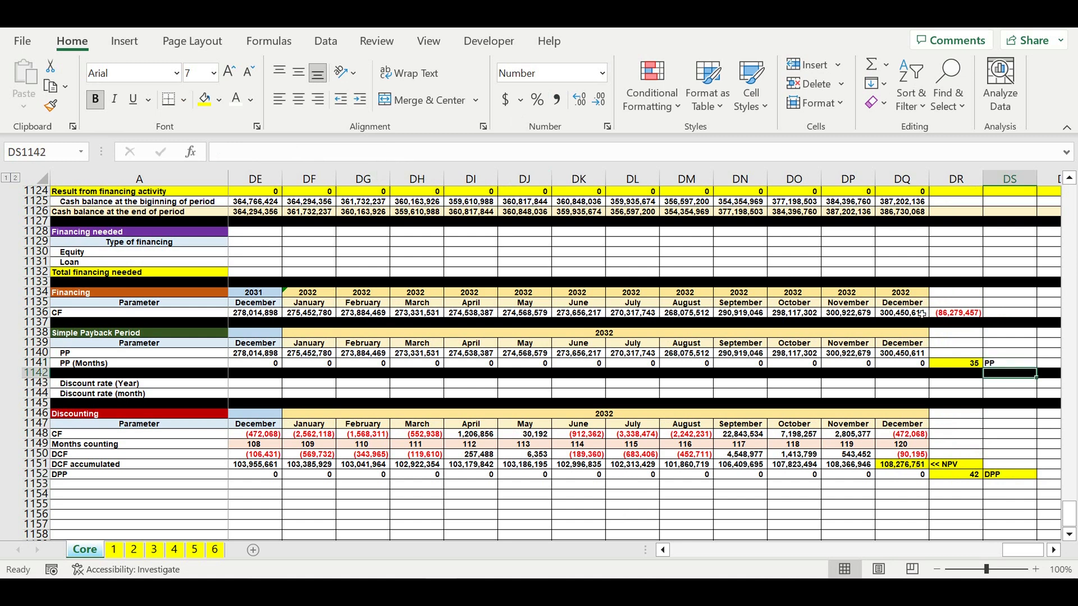
click(1009, 365)
click(205, 100)
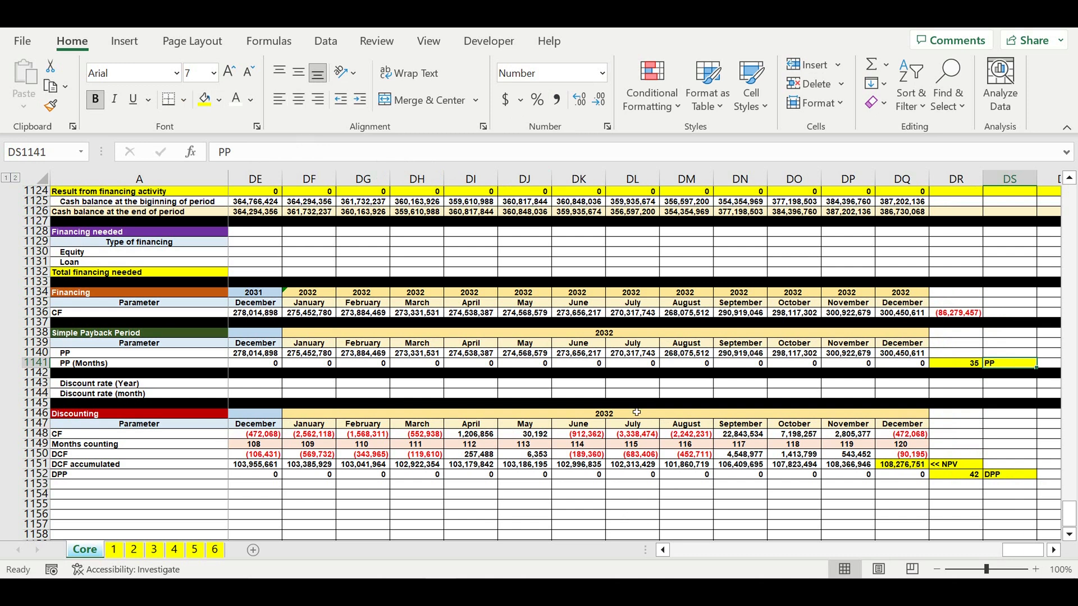
- Inspect the DCF accumulated row across the months of the Discounting section
click(1000, 475)
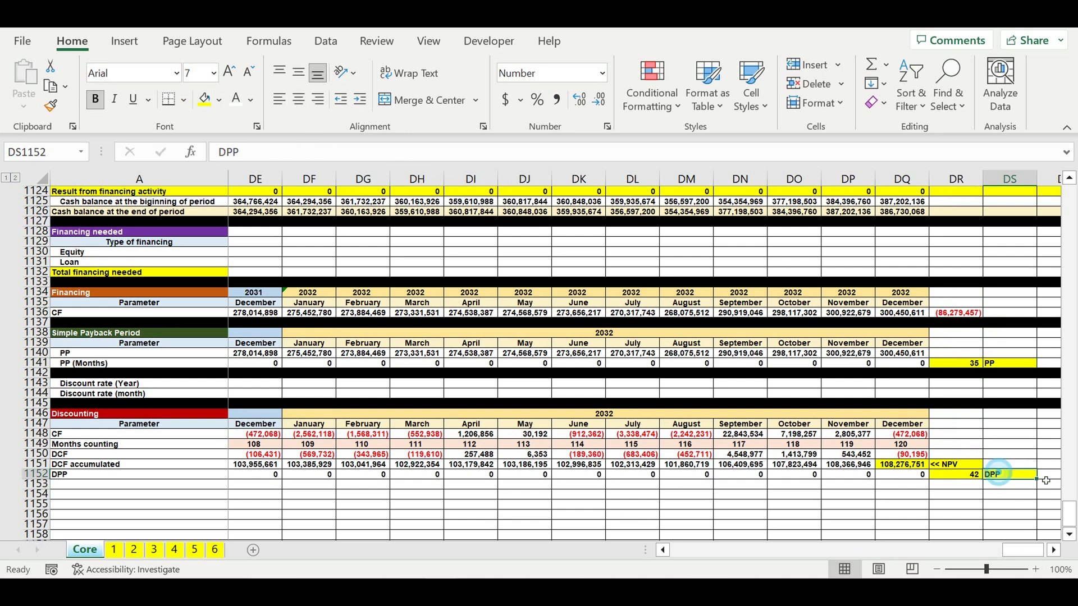
scroll(954, 475, down, 1)
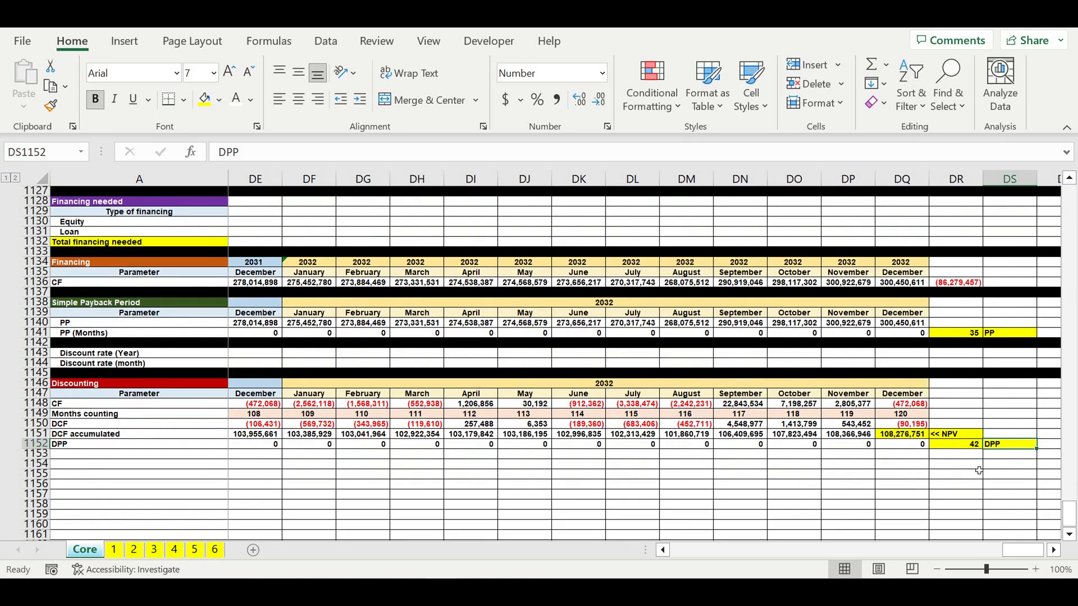
click(956, 464)
drag(1021, 550, 662, 551)
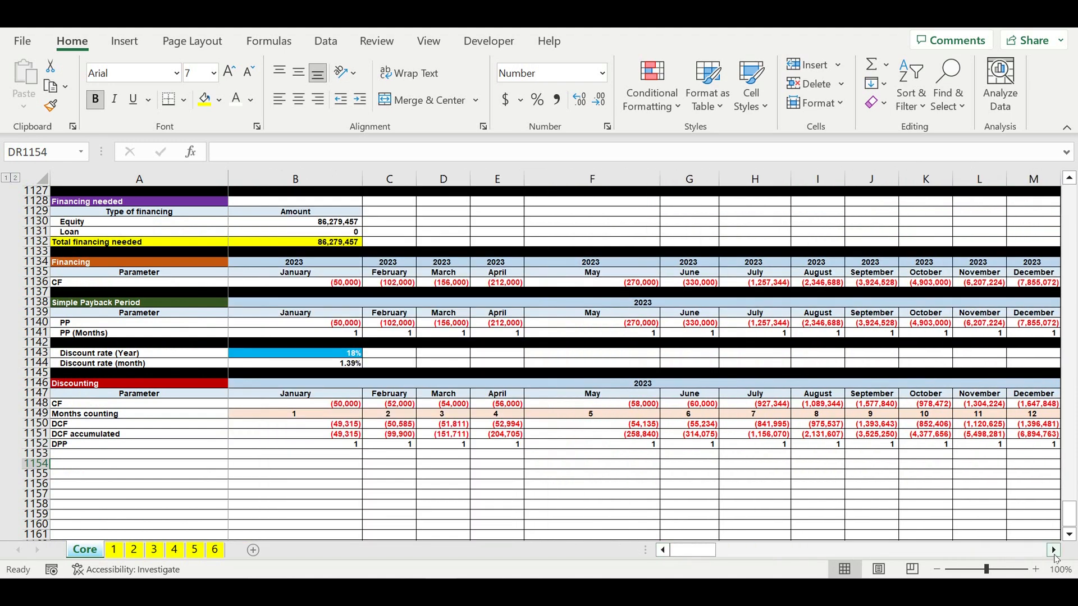
drag(1054, 551, 1054, 551)
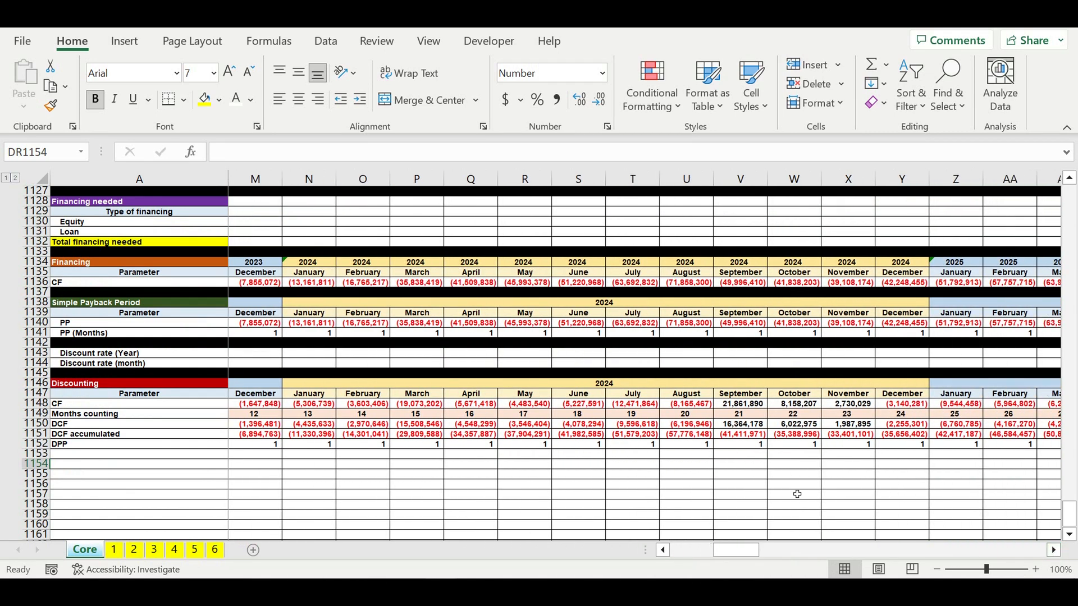
click(685, 435)
drag(1054, 552, 1055, 553)
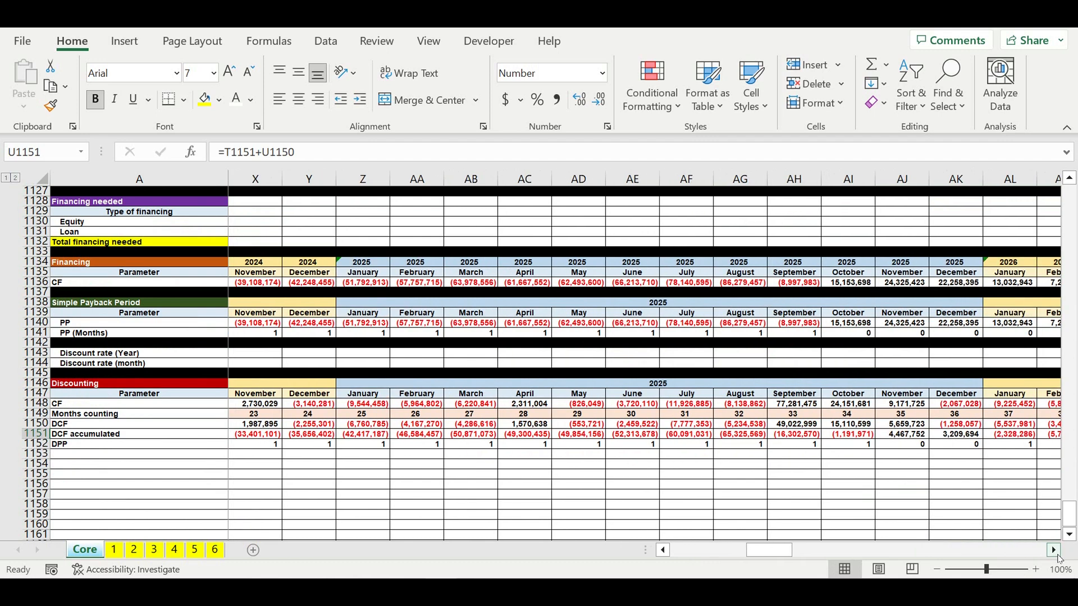
drag(1054, 551, 1054, 551)
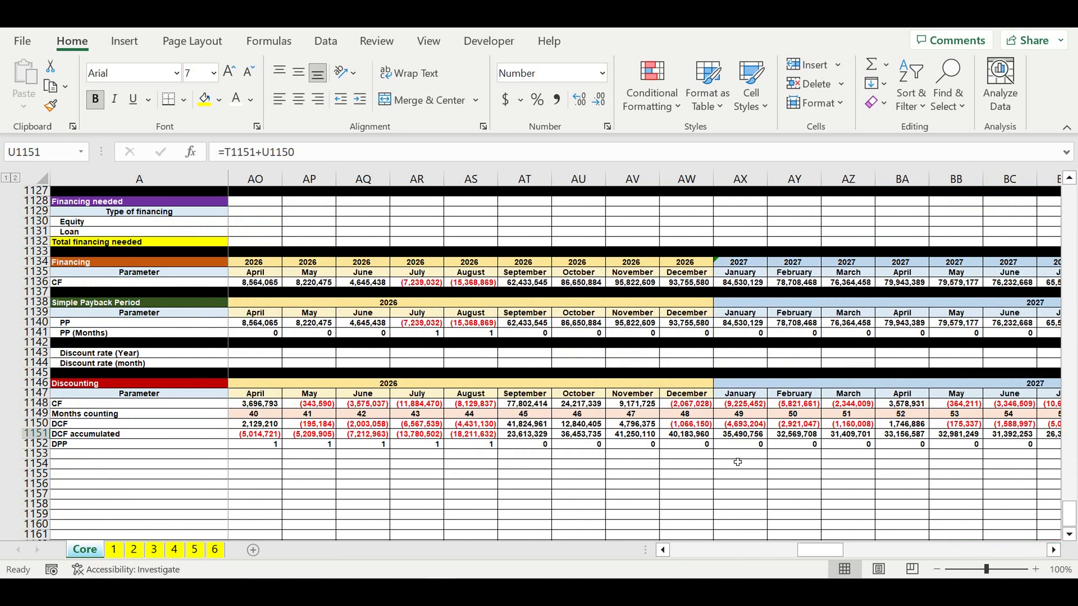
click(477, 437)
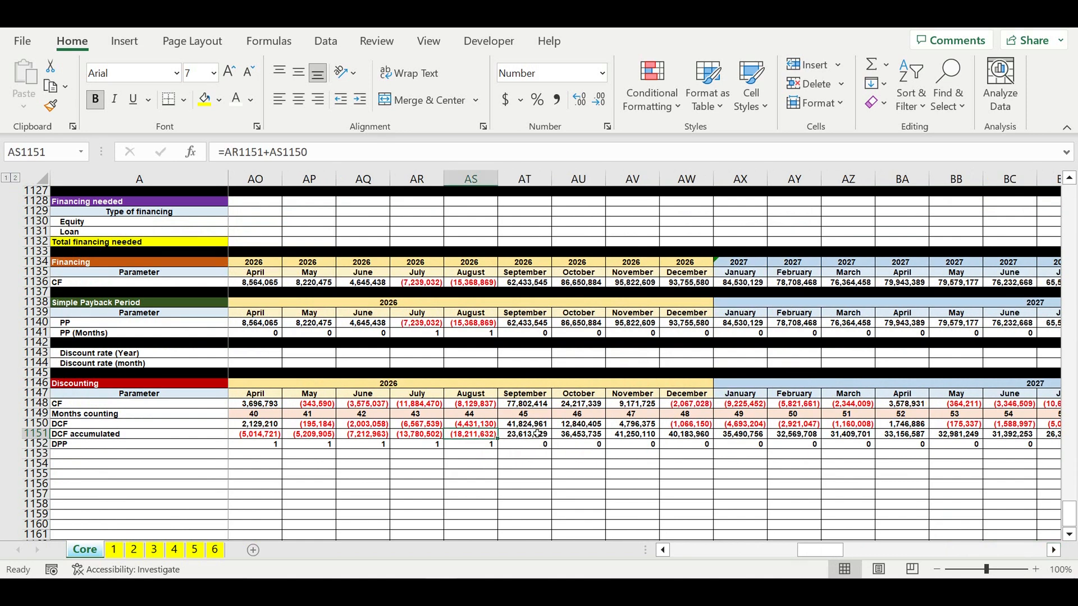
click(537, 436)
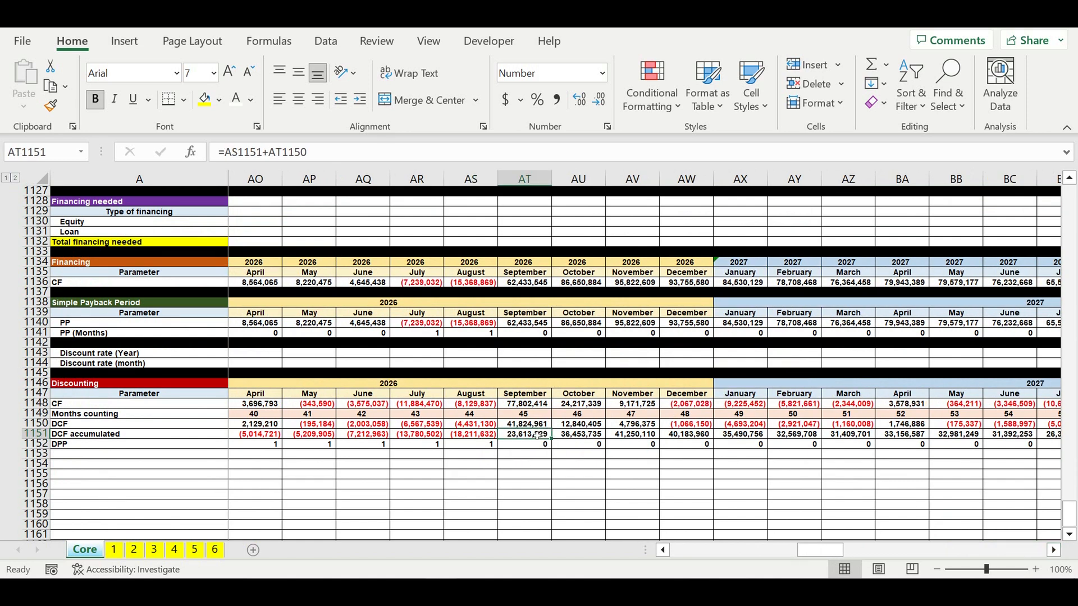
click(494, 436)
click(508, 437)
drag(830, 551, 645, 559)
click(73, 434)
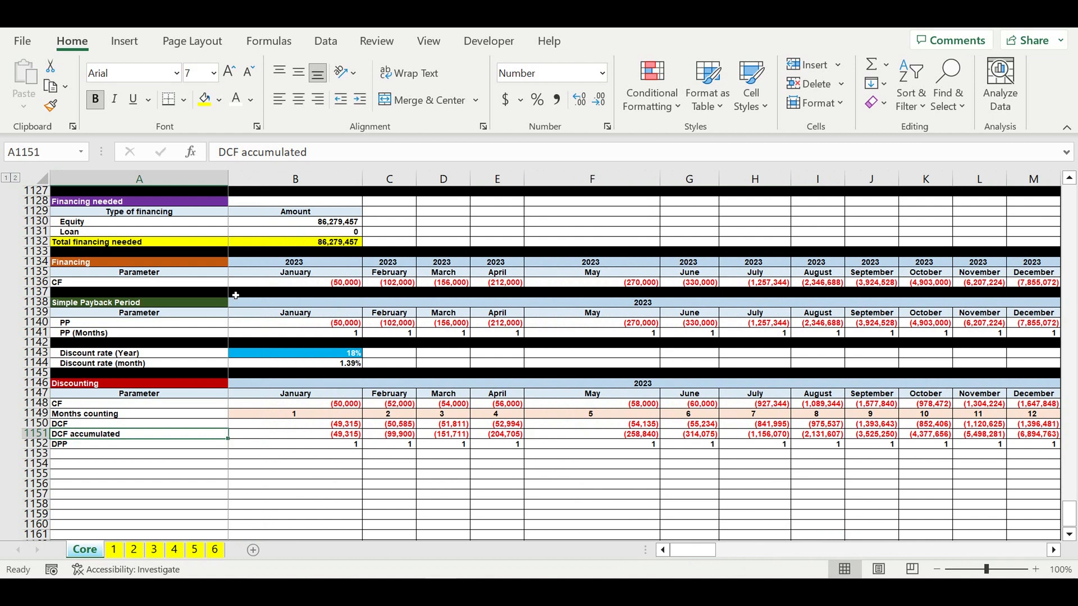
- Fill the empty row below DPP in black as a section separator
click(35, 454)
click(219, 101)
click(219, 135)
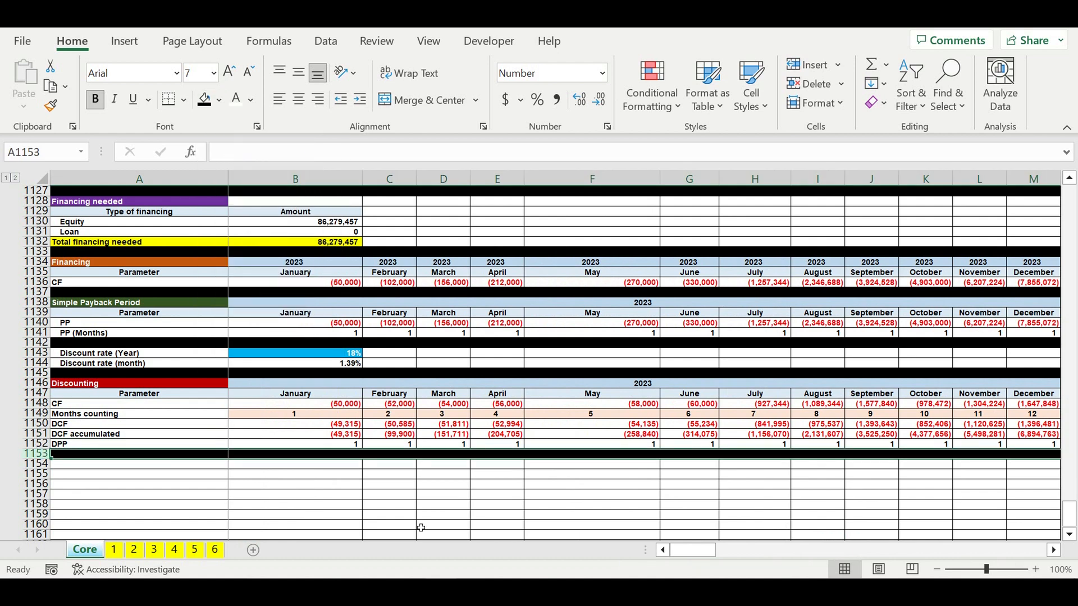
- Copy the Discounting section's header and Parameter rows and paste them two rows below DPP
click(35, 384)
drag(36, 384, 35, 393)
key(ctrl+c)
click(67, 469)
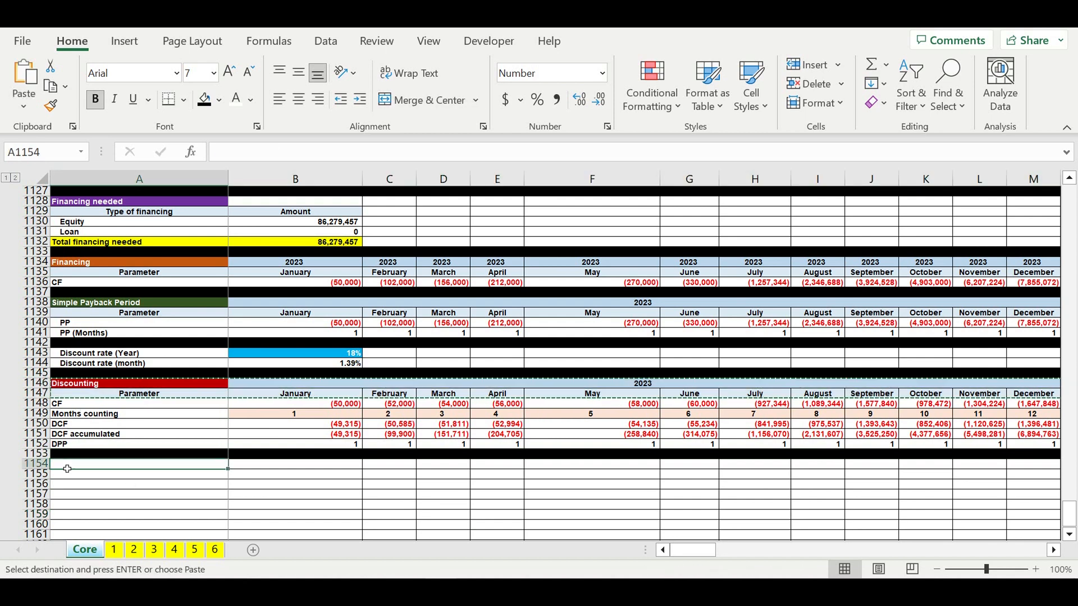
key(ctrl+v)
click(449, 515)
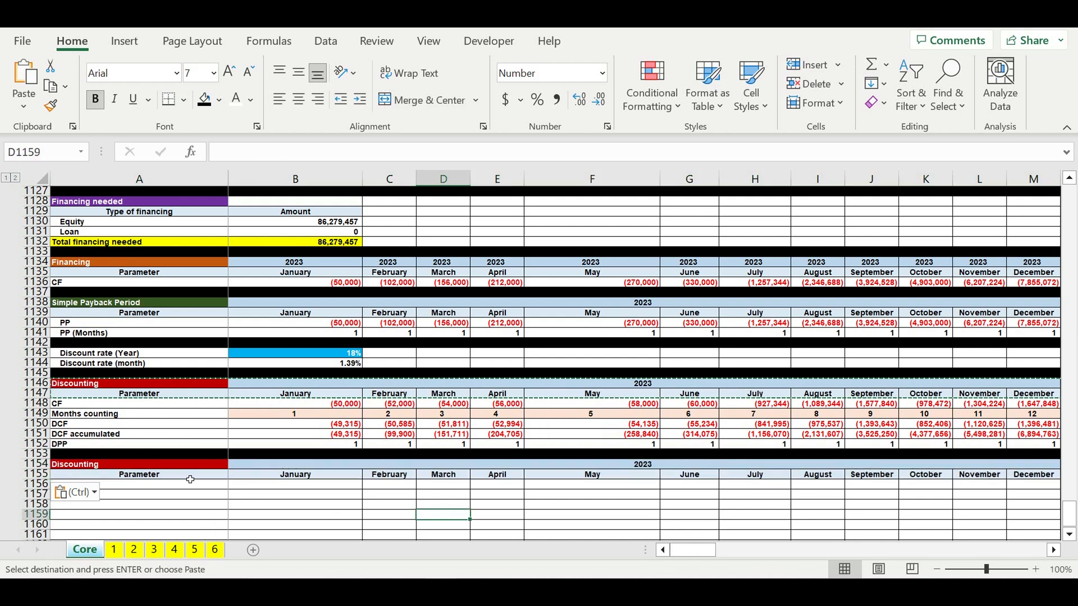
- Rename the pasted section header as "Payback periods"
click(100, 469)
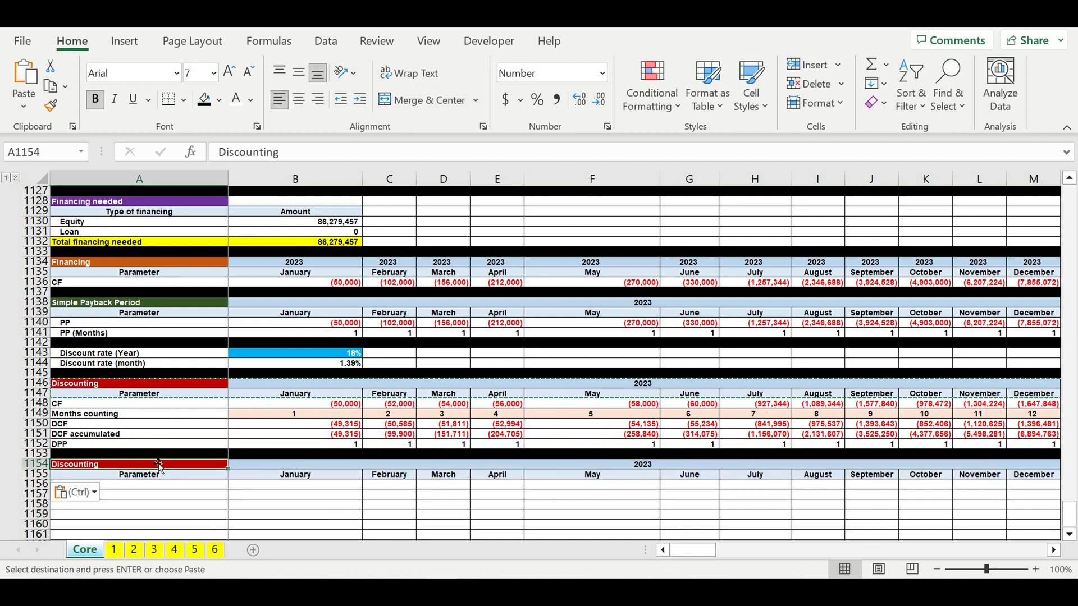
text(Payback periods)
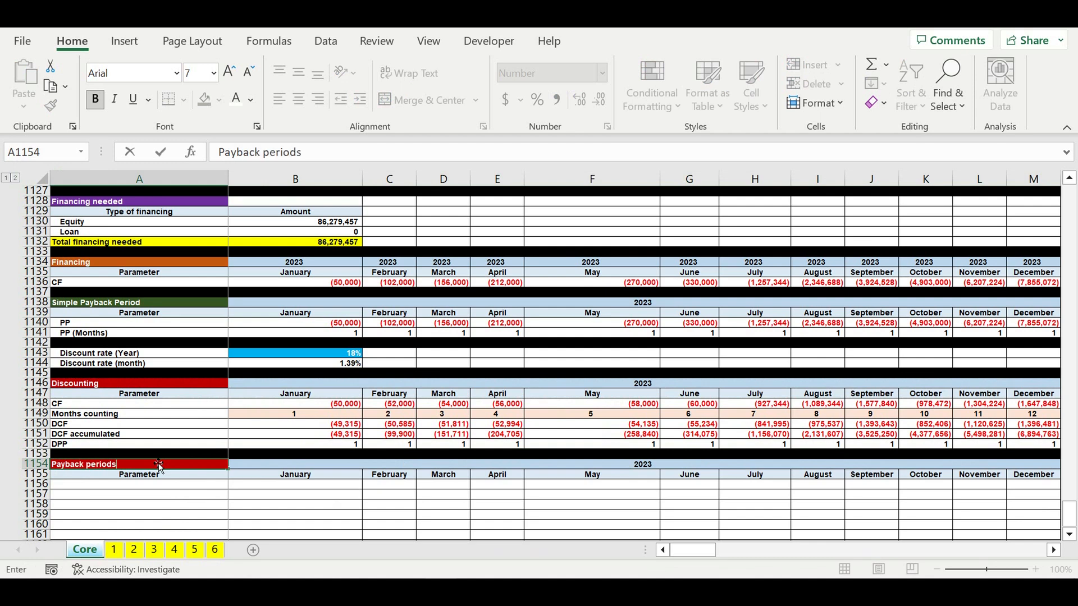
key(Return)
- Add the row labels "PP" and "DPP" under the new section's Parameter row
key(Down)
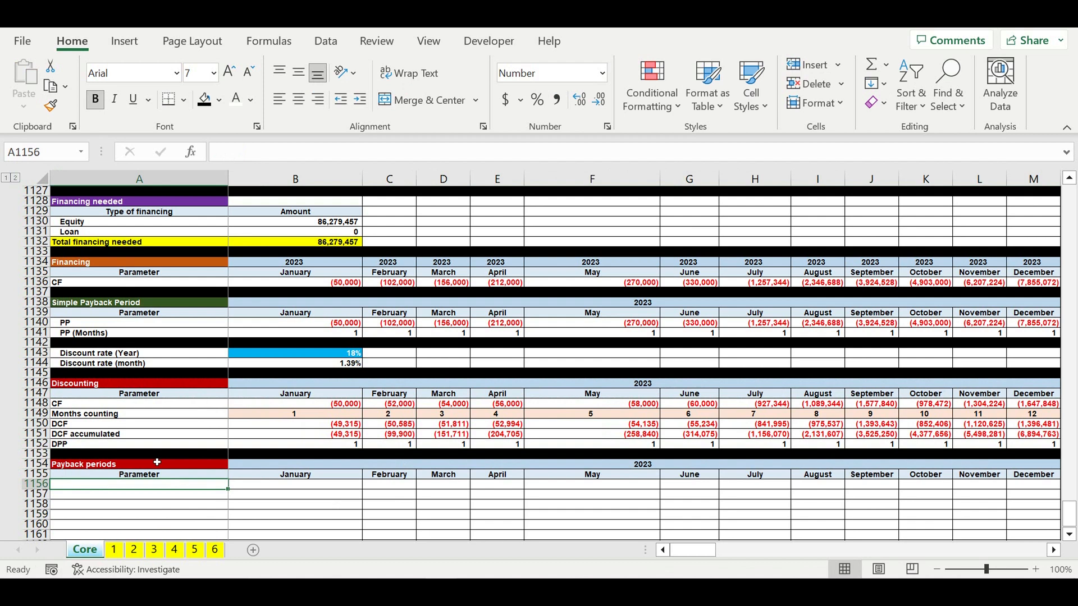
text(PP)
key(Return)
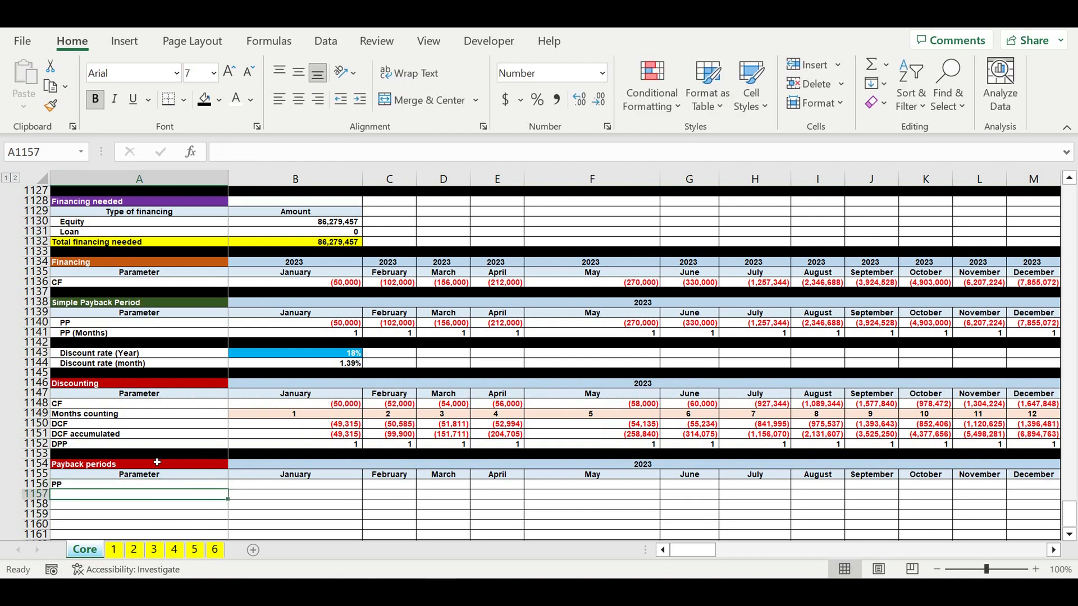
text(DPP)
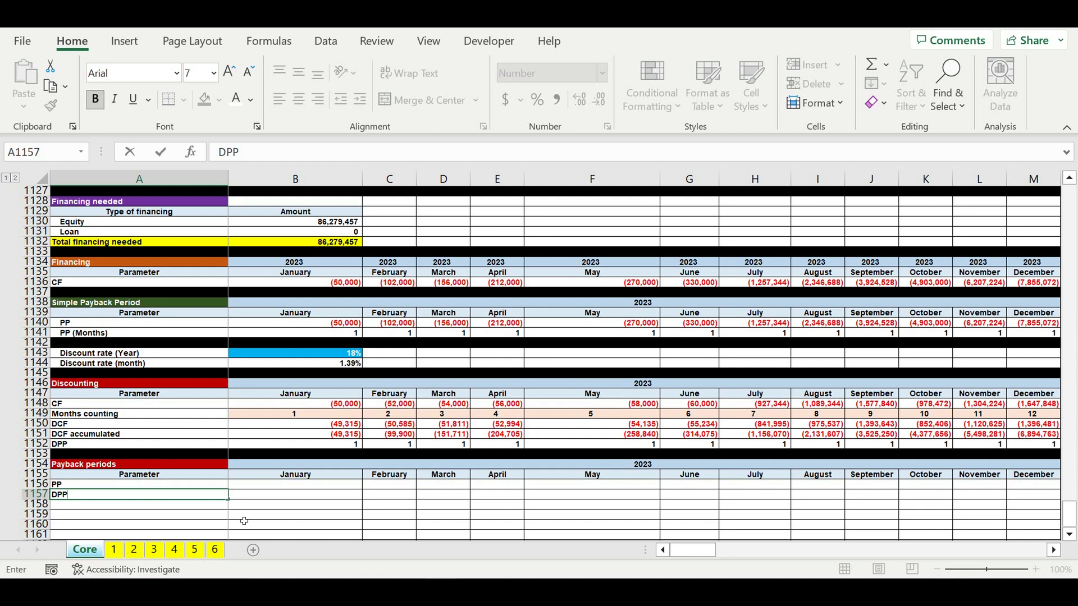
click(265, 484)
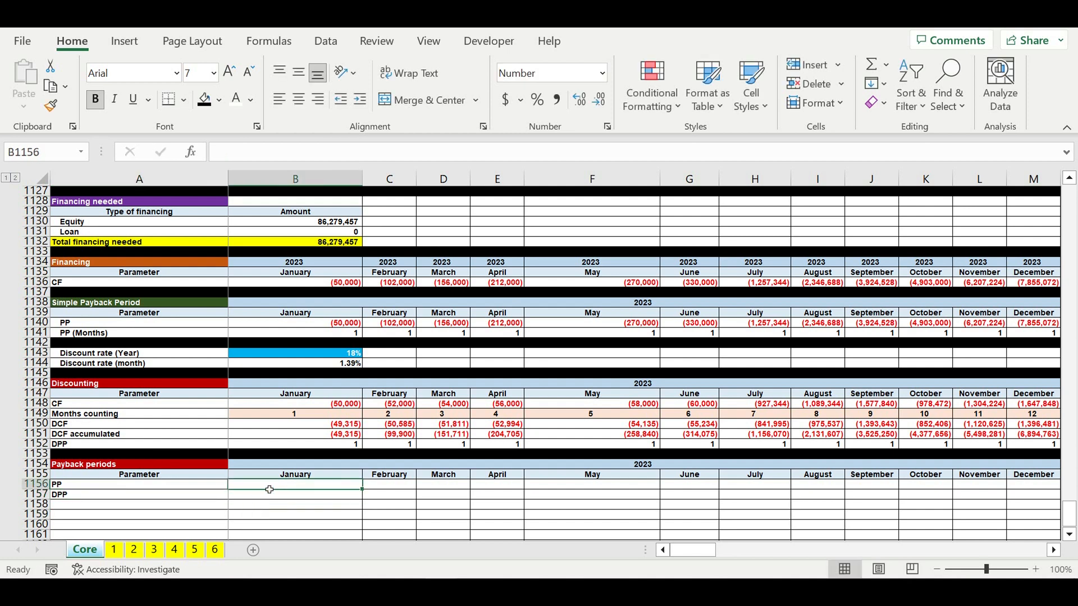
- Link January's PP to =B1140 and January's DPP to =B1151 in the Payback periods section
text(=)
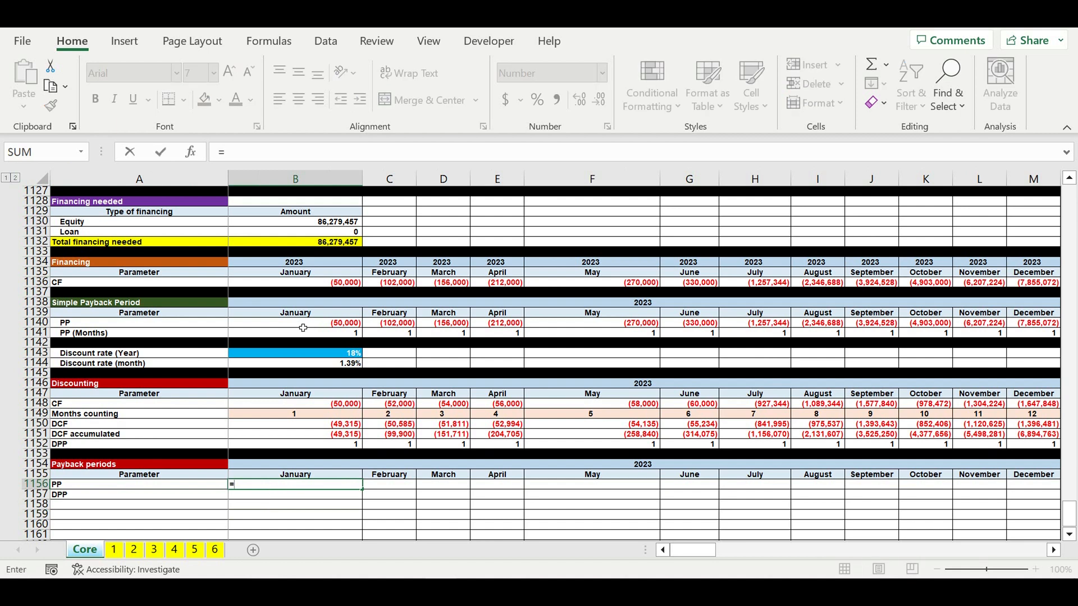
click(295, 326)
drag(694, 550, 1073, 535)
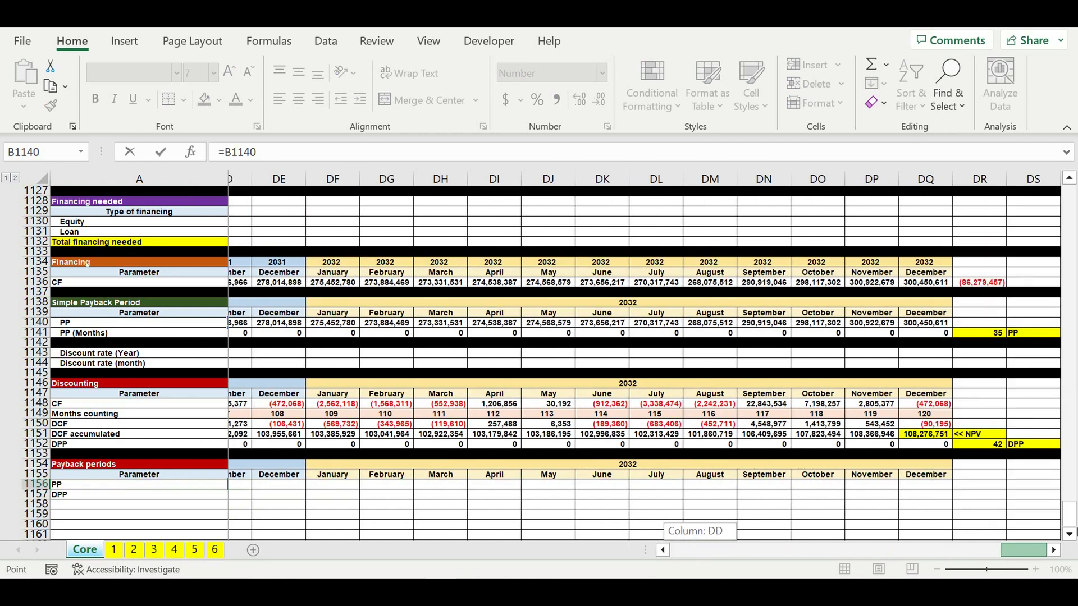
drag(1076, 533, 534, 570)
key(Return)
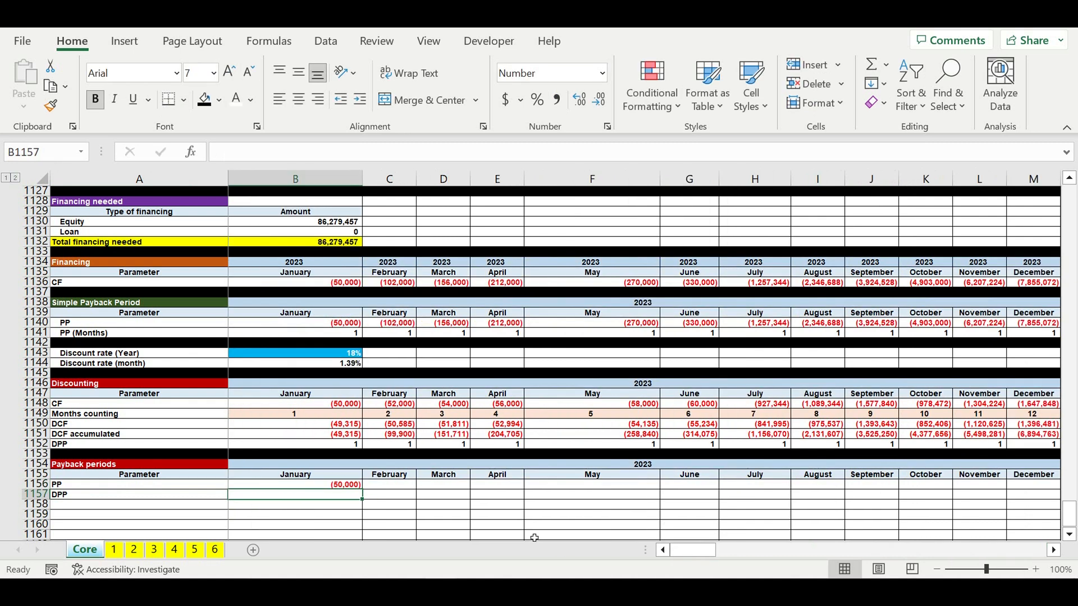
text(=)
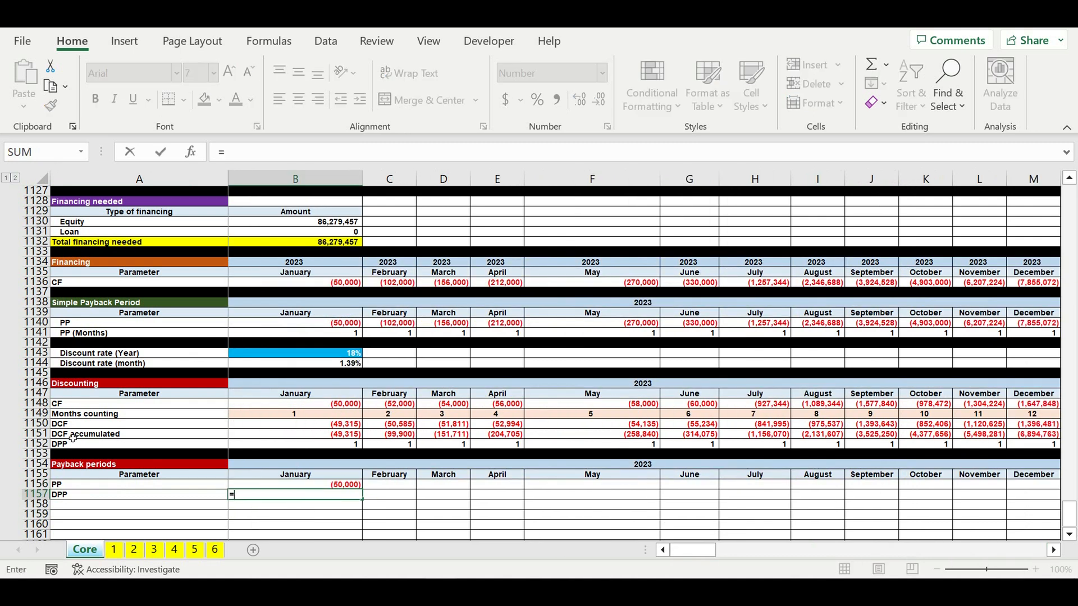
click(314, 439)
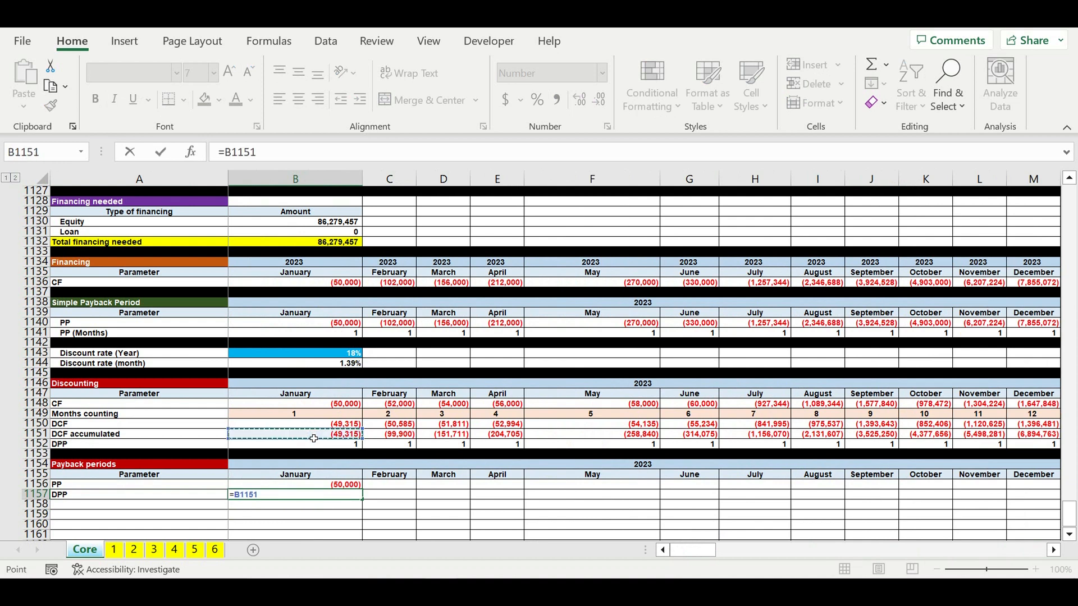
key(Return)
- Fill the PP and DPP link formulas across all months through December 2032
drag(329, 485, 975, 520)
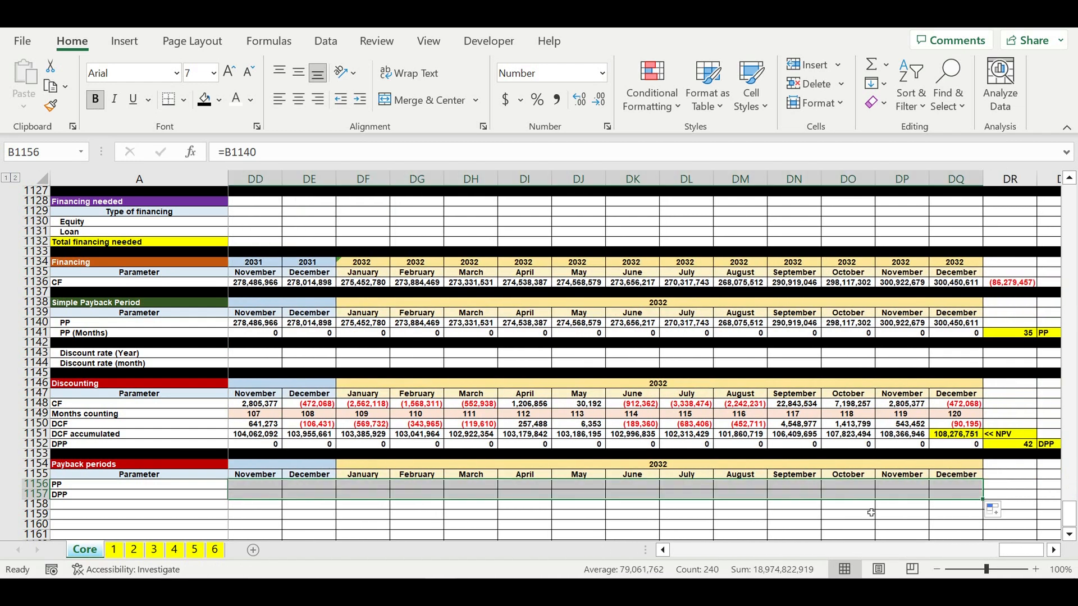
click(908, 524)
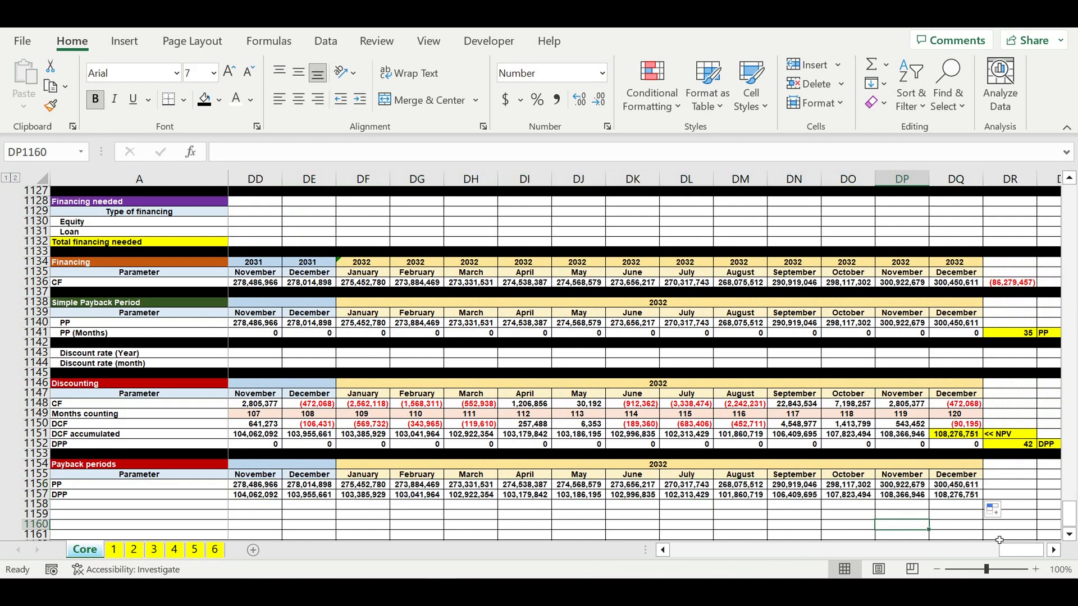
drag(1018, 542, 689, 545)
click(443, 505)
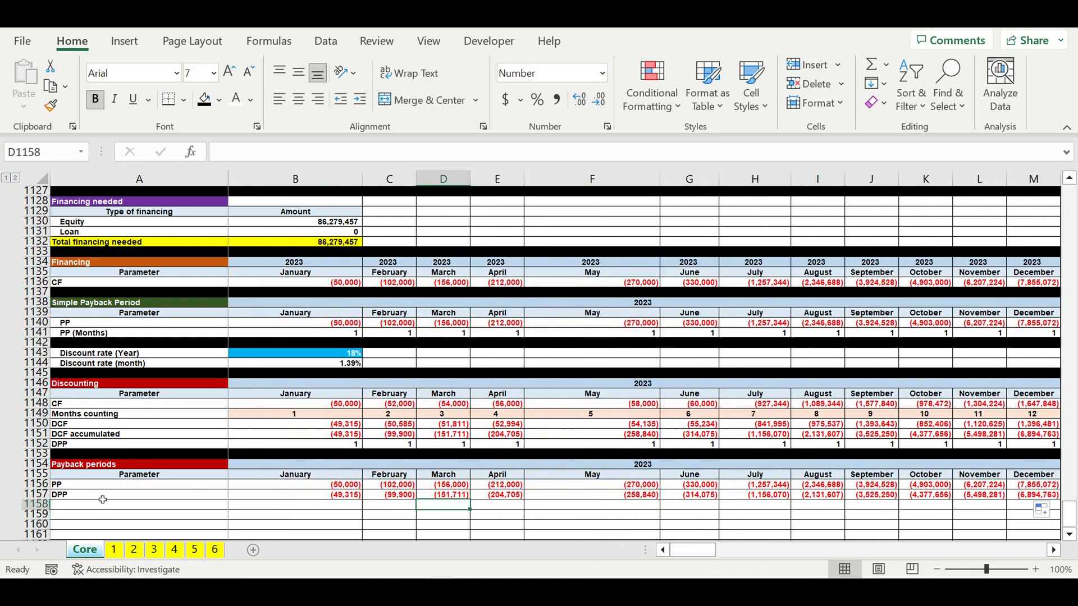
- Indent the row labels of the Discounting and Payback periods sections and fill separator row 1158 black
drag(92, 403, 92, 444)
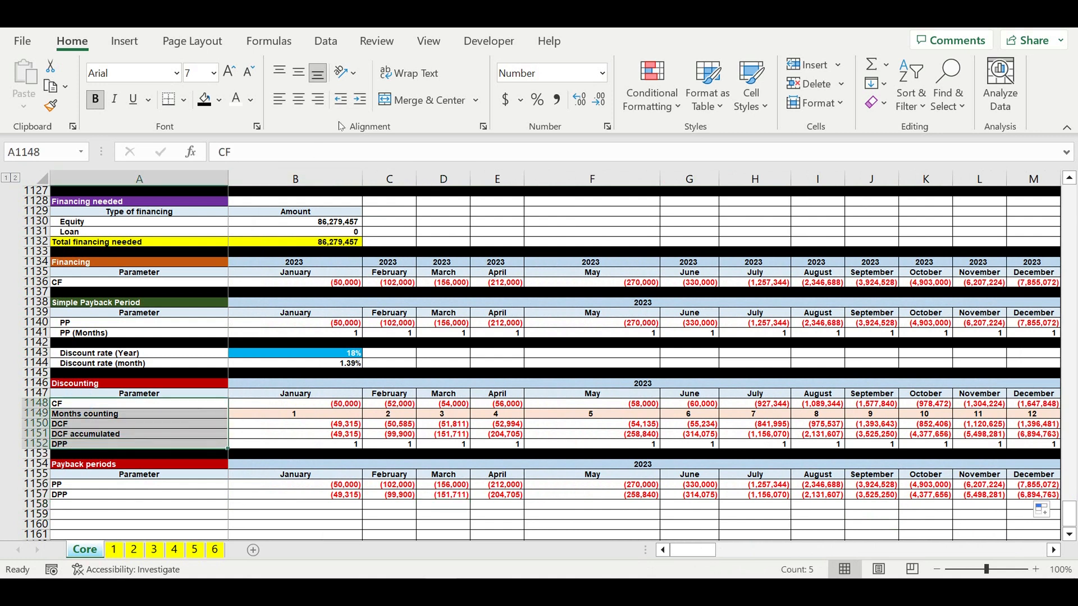
click(360, 99)
click(37, 506)
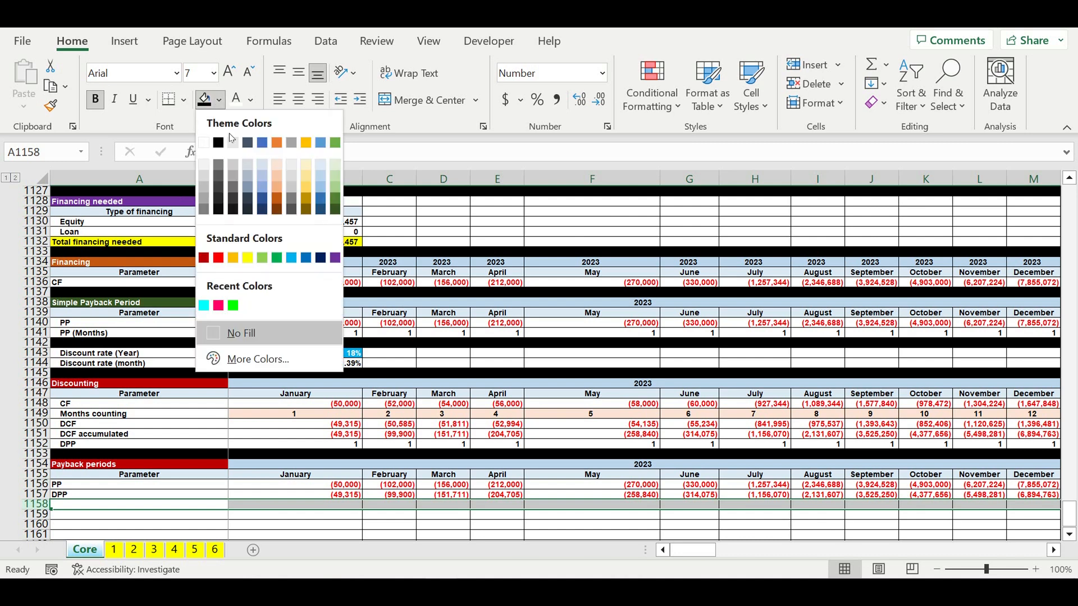
click(218, 143)
drag(74, 484, 79, 494)
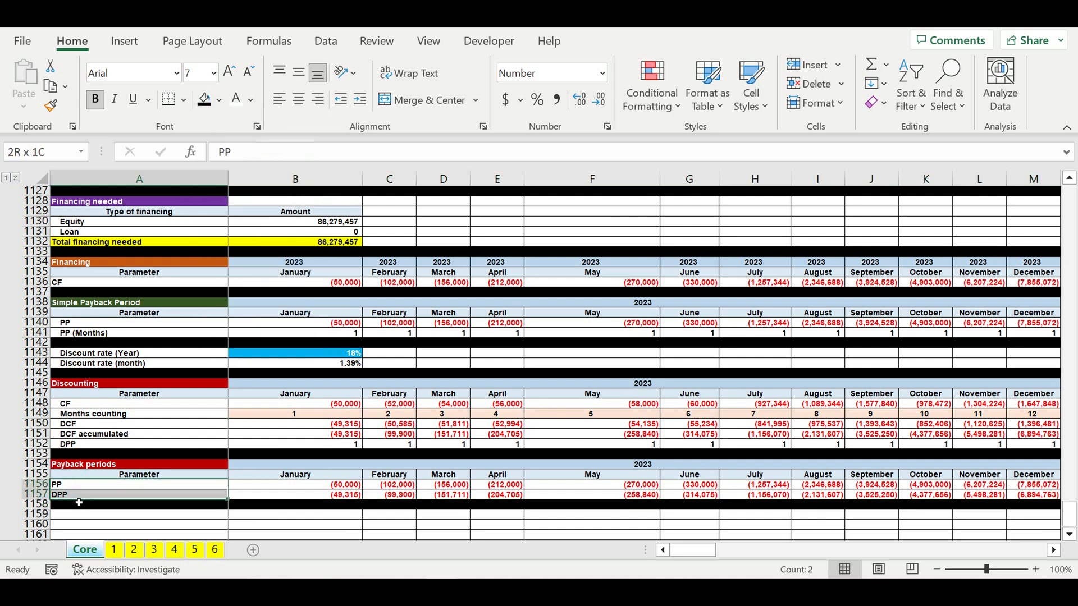
click(359, 100)
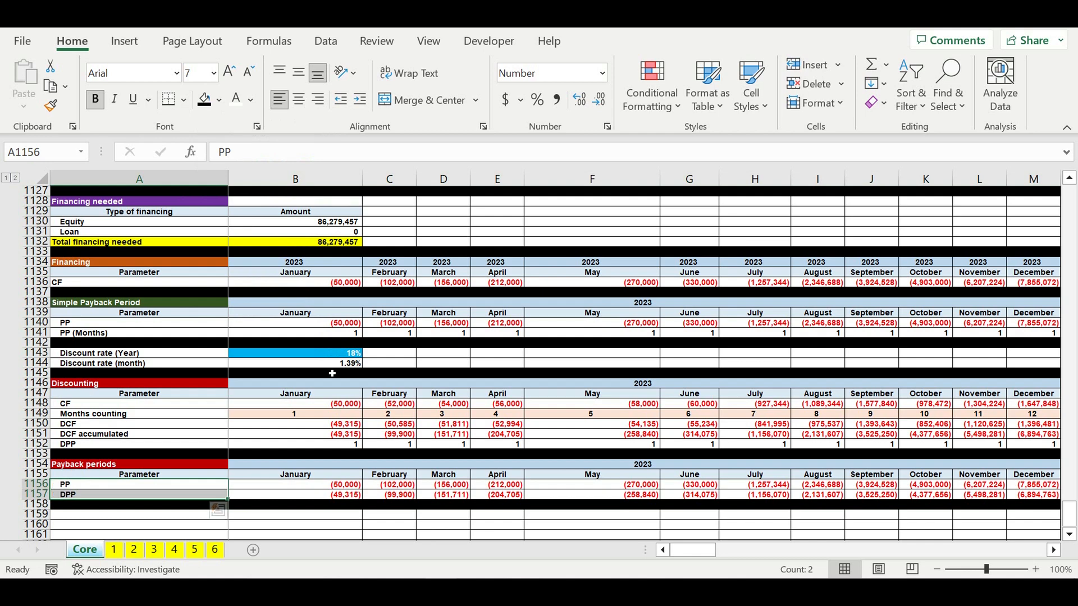
- Insert a 2-D line chart of the PP and DPP rows across all months
click(327, 404)
drag(146, 489, 907, 495)
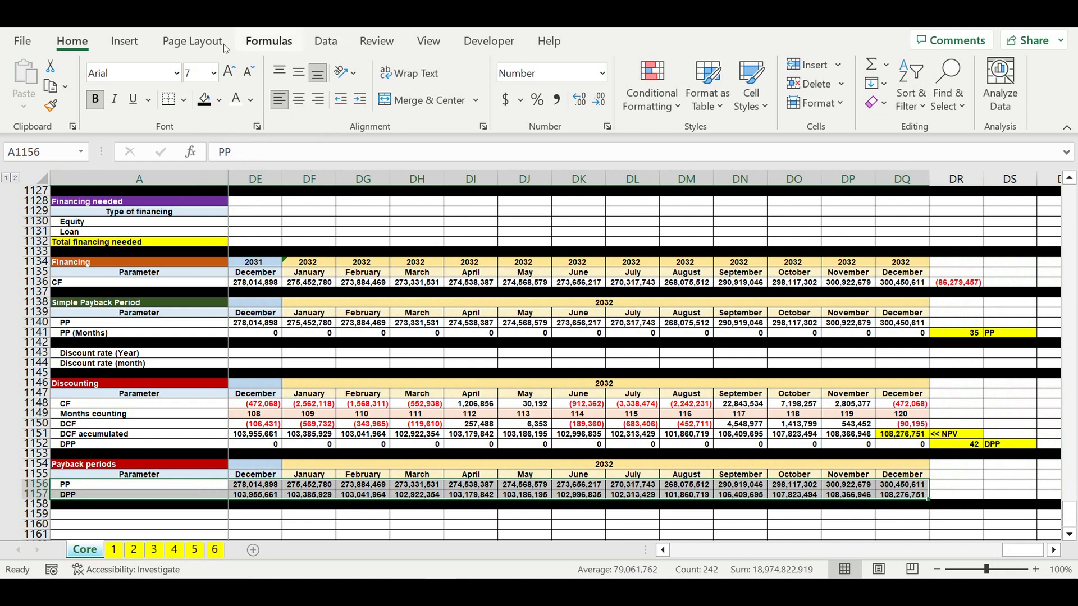
click(123, 44)
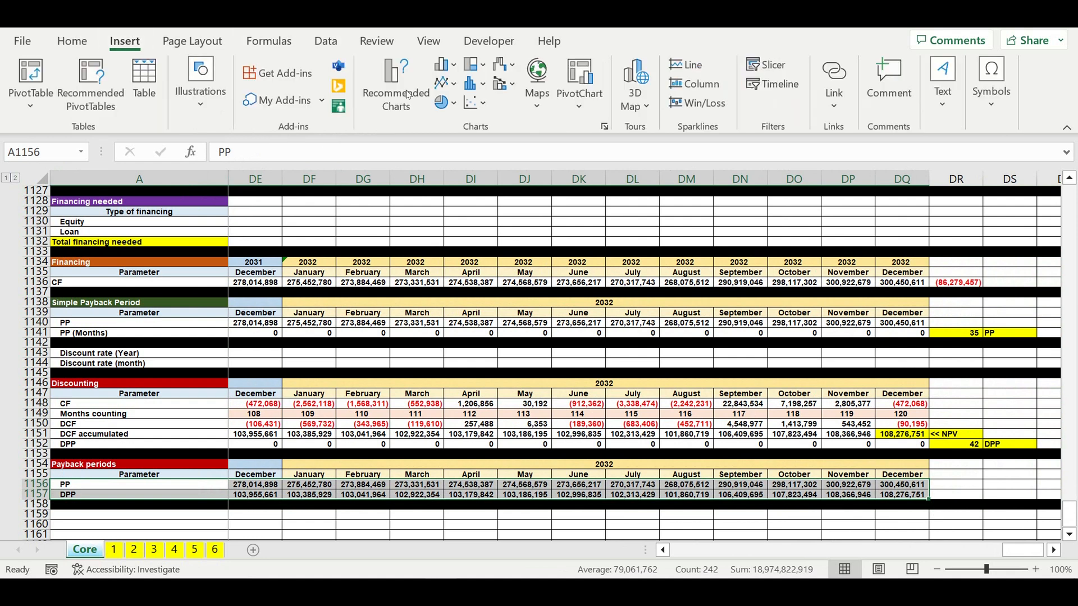
click(443, 83)
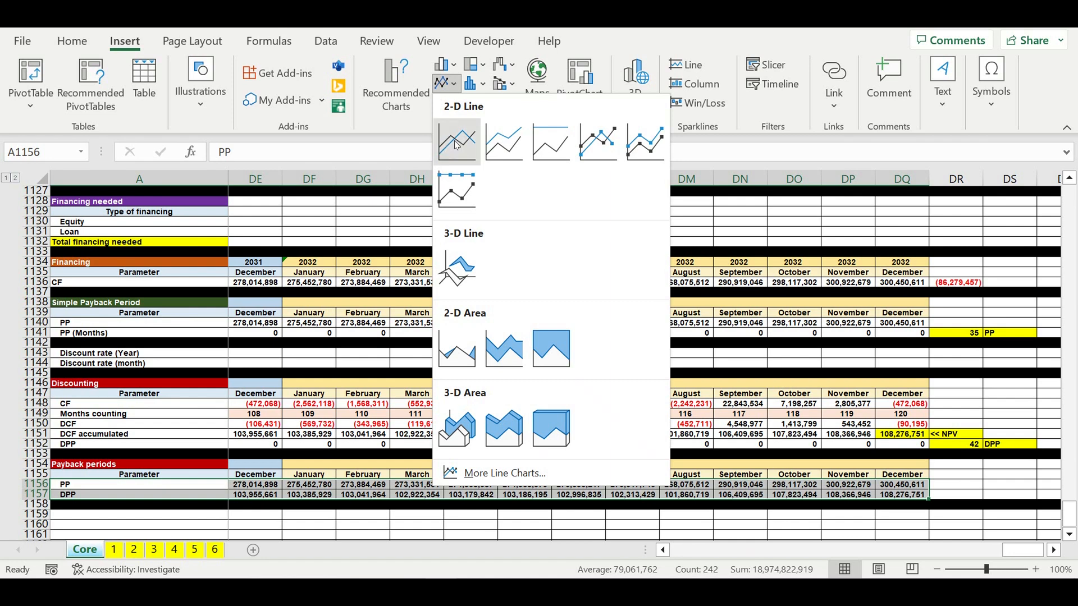
click(447, 148)
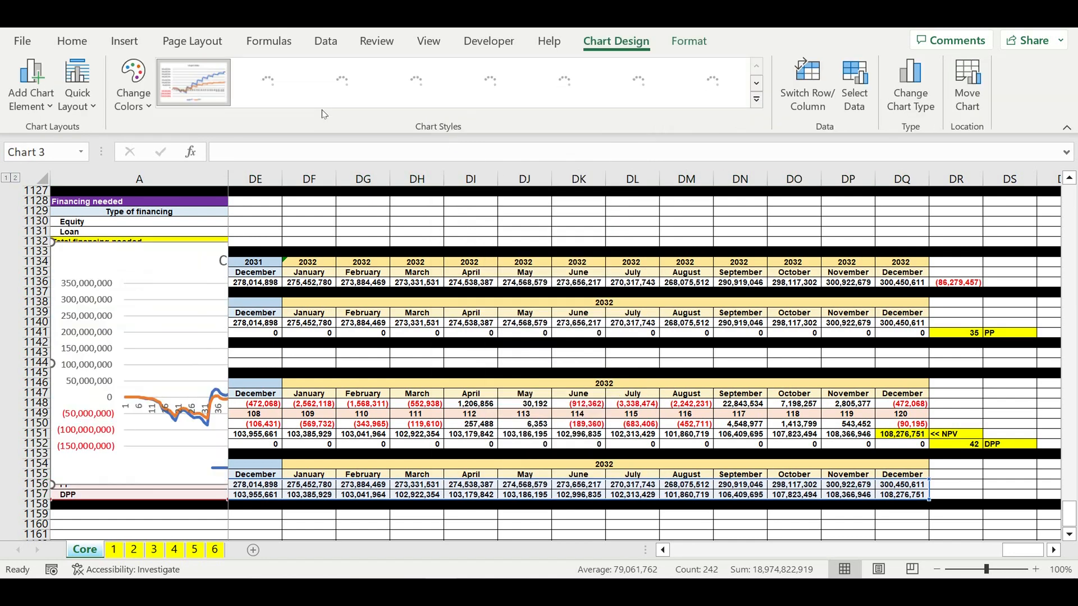
- Move the new chart to sit just below the Payback periods section
drag(1023, 550, 459, 466)
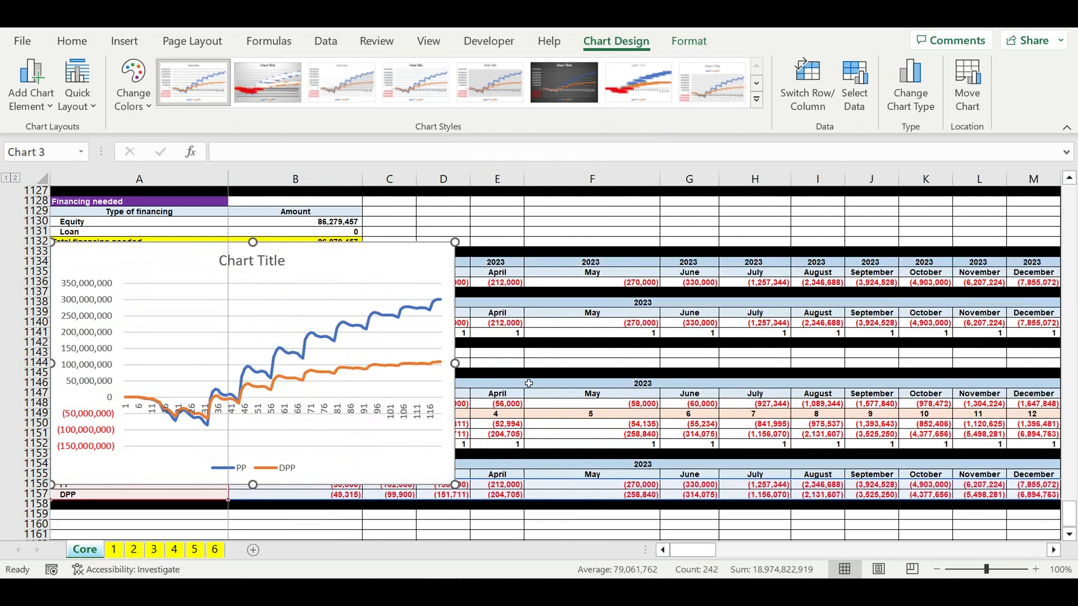
scroll(529, 384, down, 2)
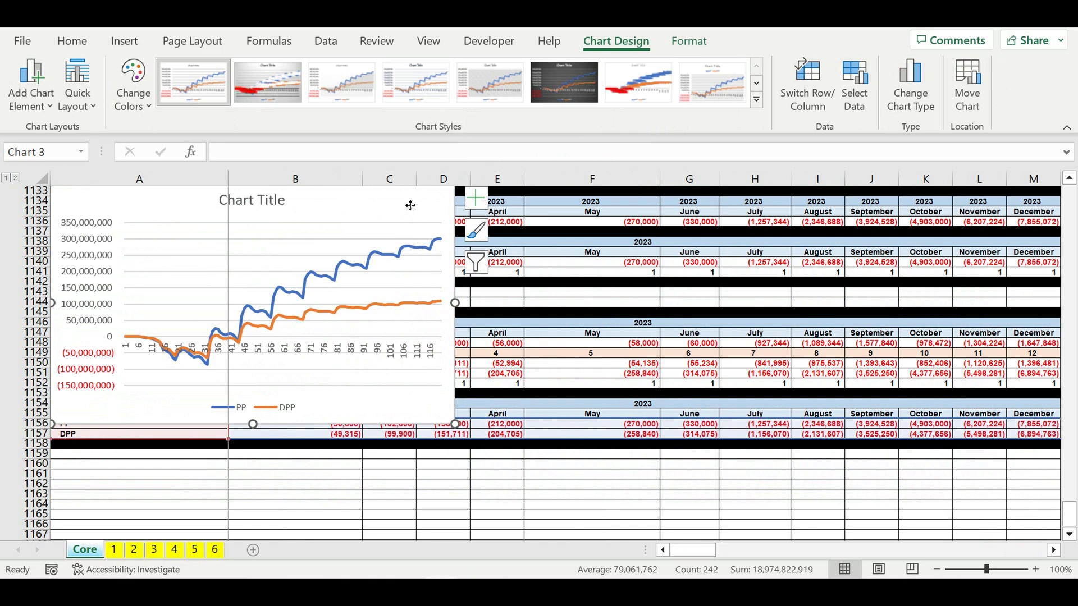
drag(410, 206, 372, 482)
scroll(569, 427, down, 3)
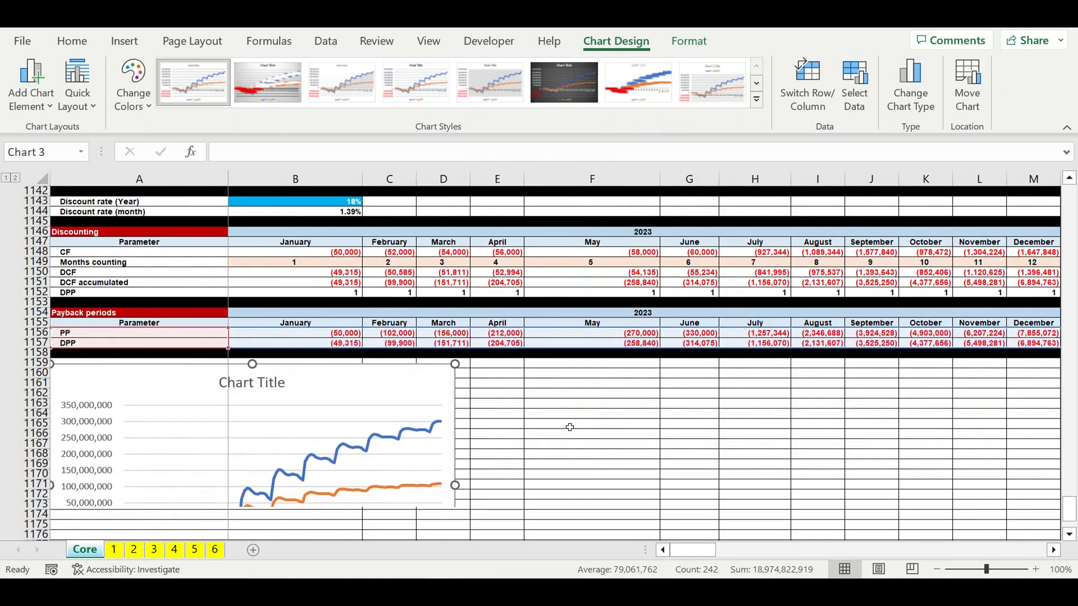
scroll(570, 427, down, 3)
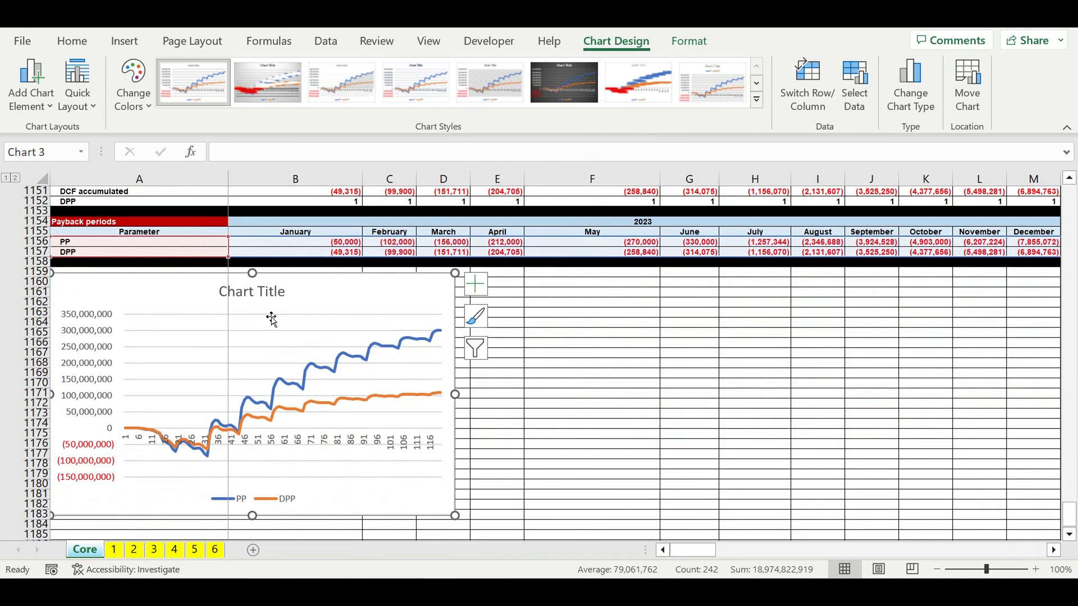
- Set the chart title to "Simple and Discounted Payback Periods"
click(265, 300)
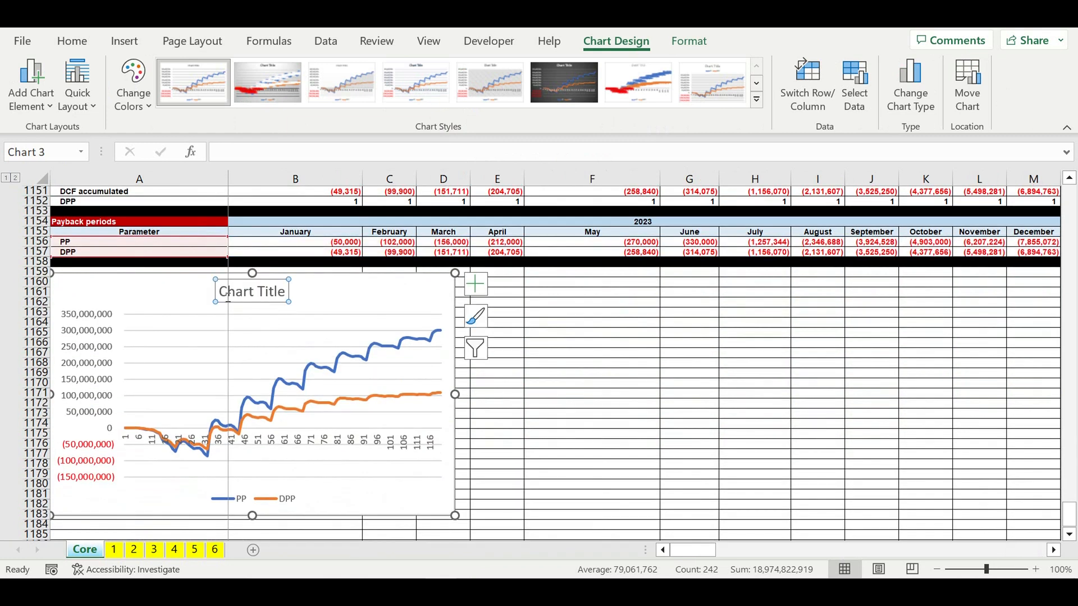
drag(228, 298, 296, 293)
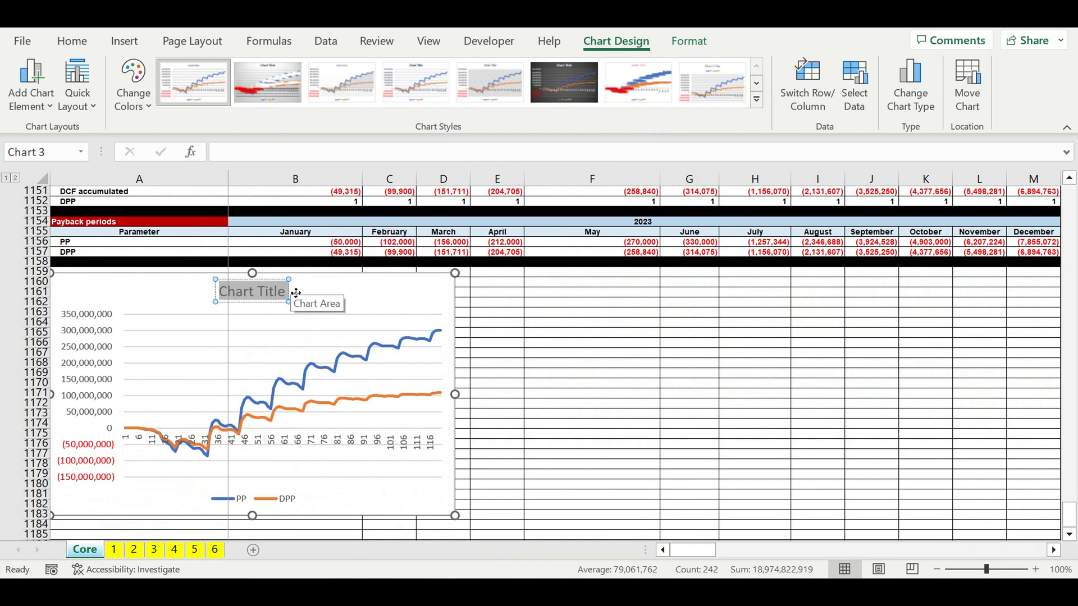
text(Siimple an)
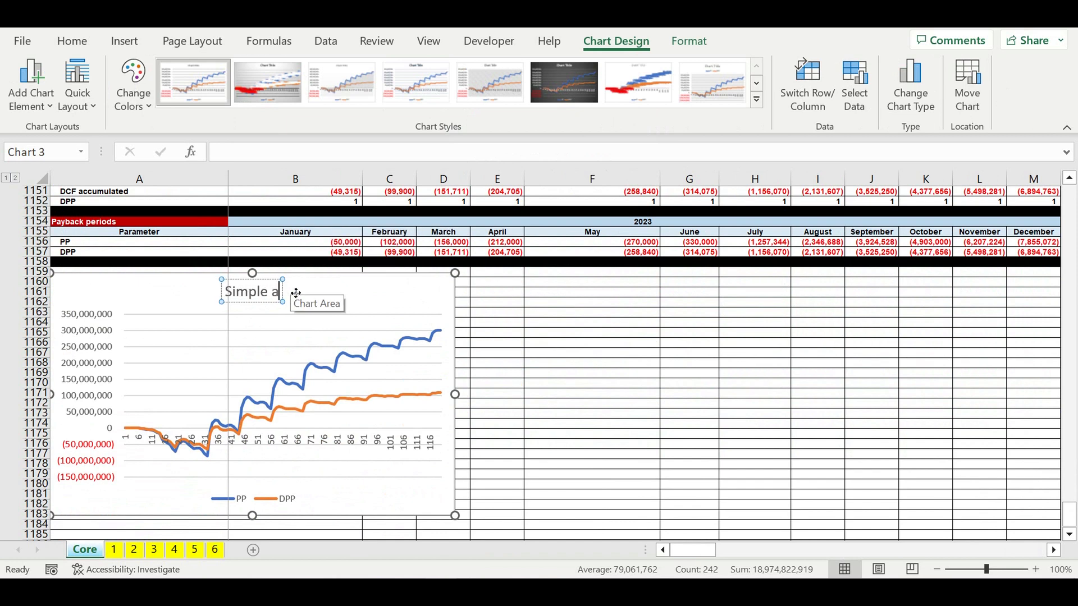
text(d)
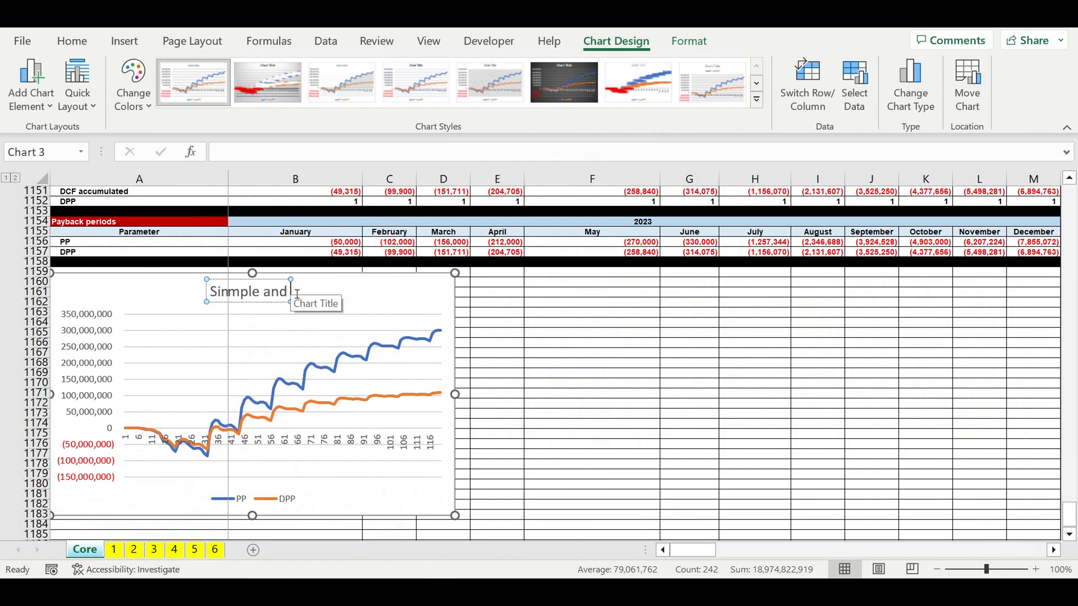
text( Discounted Pay)
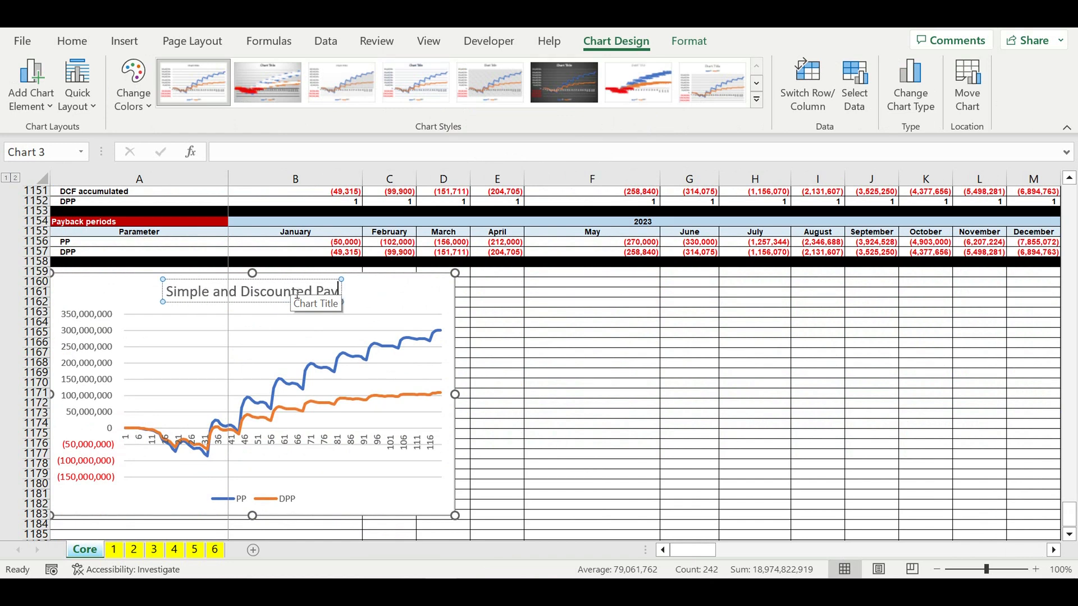
text(back)
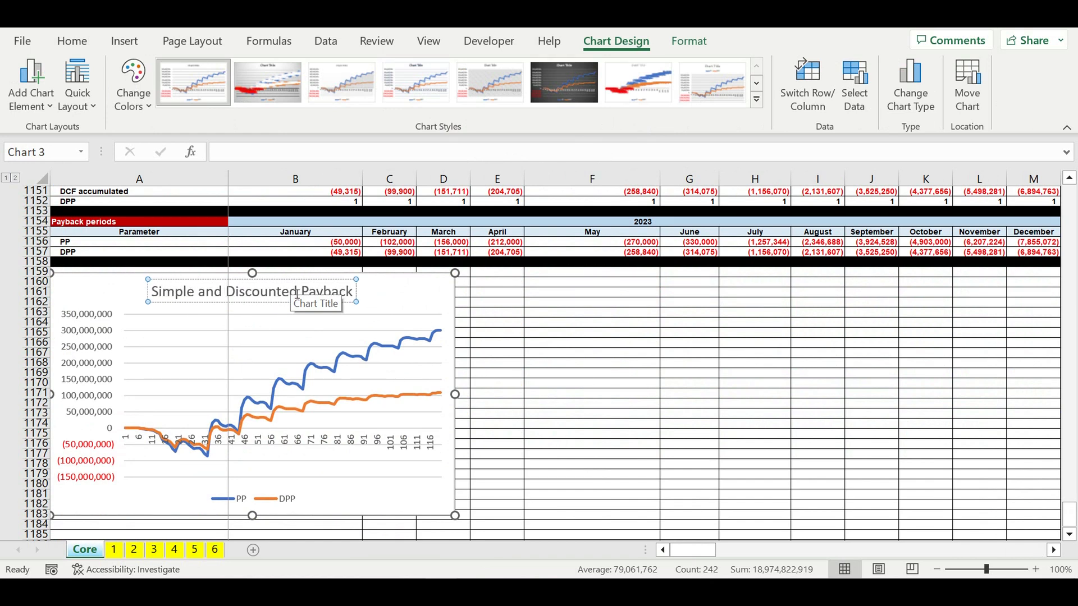
text( Period)
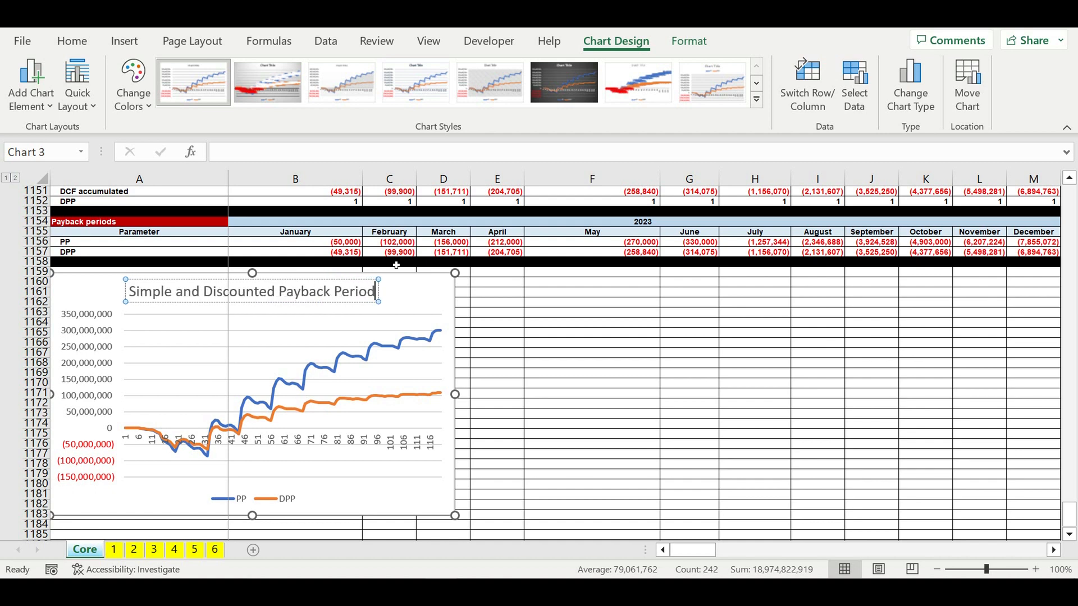
text(s)
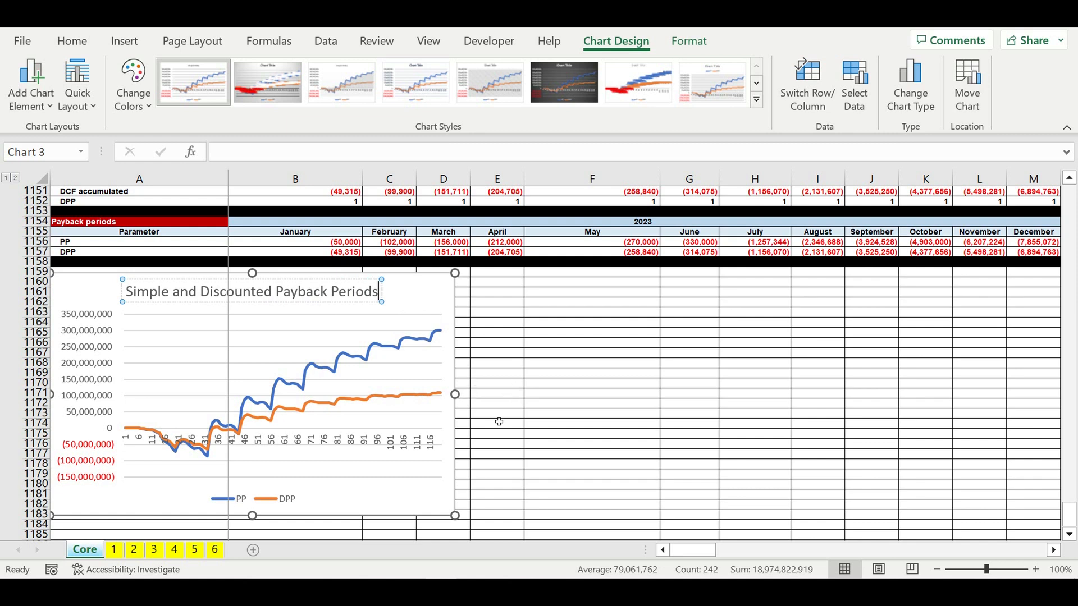
- Set the chart's horizontal axis labels to the year and month header range B1154:DQ1155
click(411, 449)
right_click(411, 449)
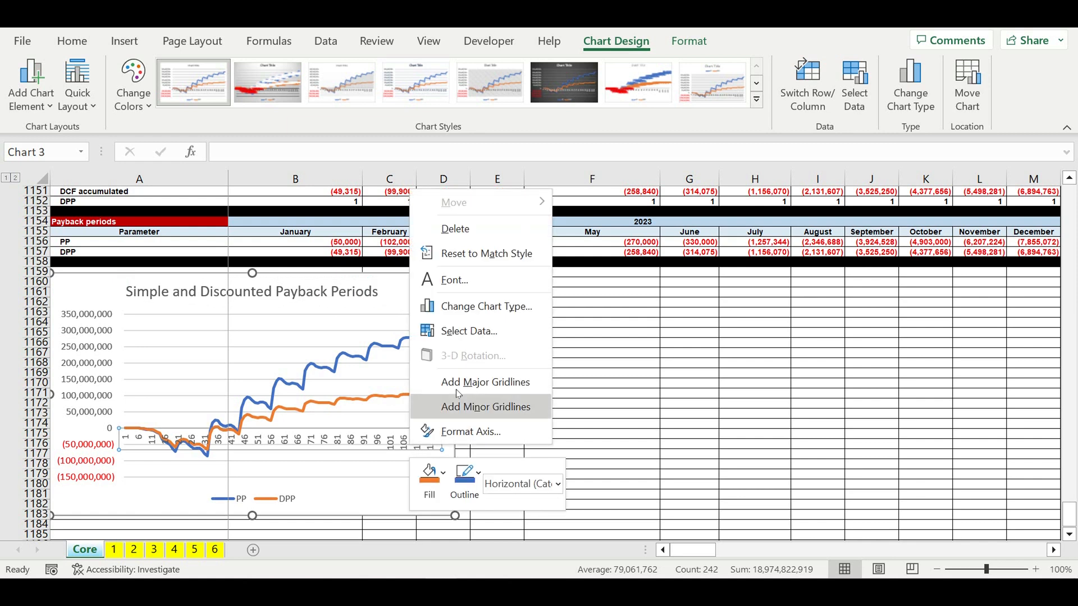
click(468, 334)
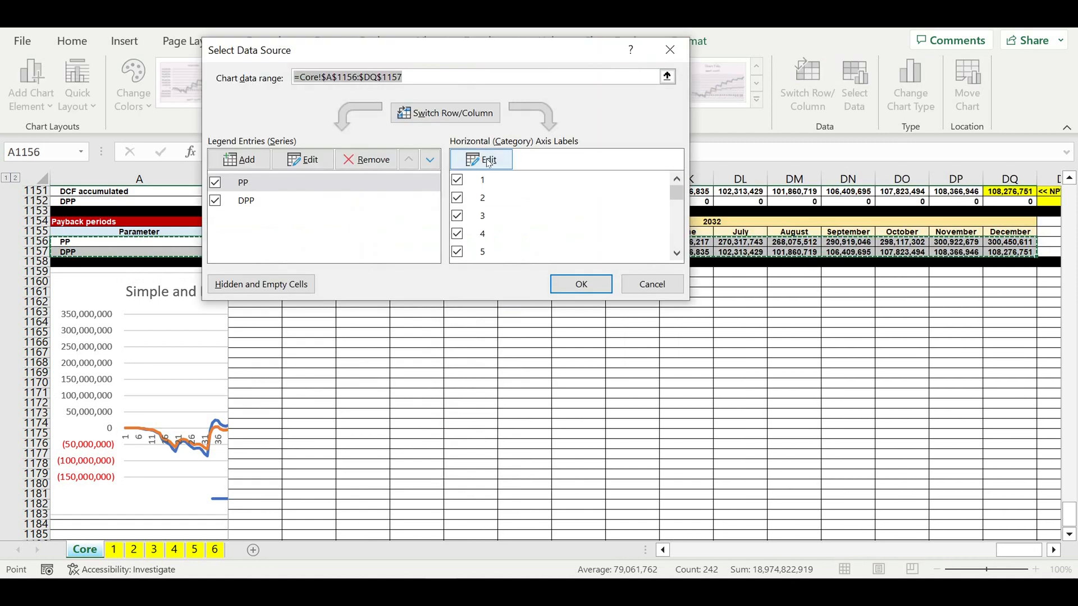
click(489, 161)
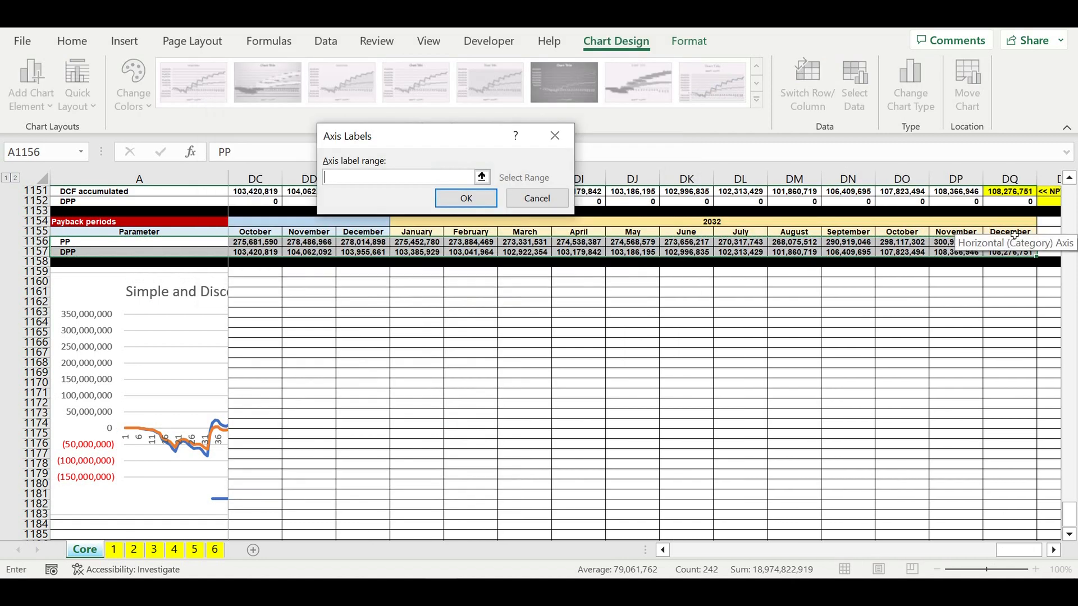
drag(1013, 236, 262, 266)
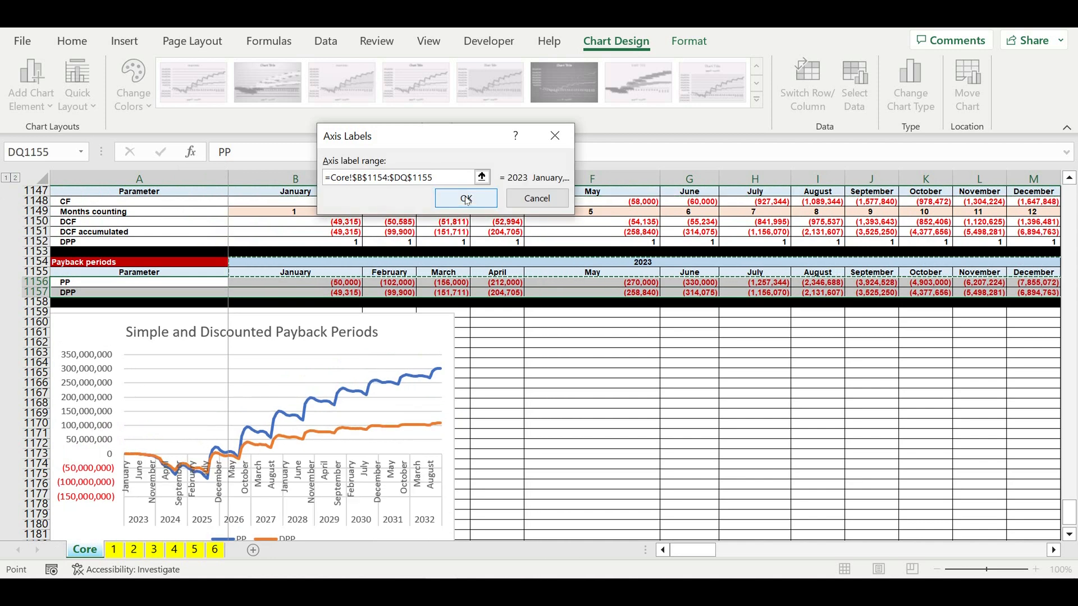
click(467, 199)
click(581, 285)
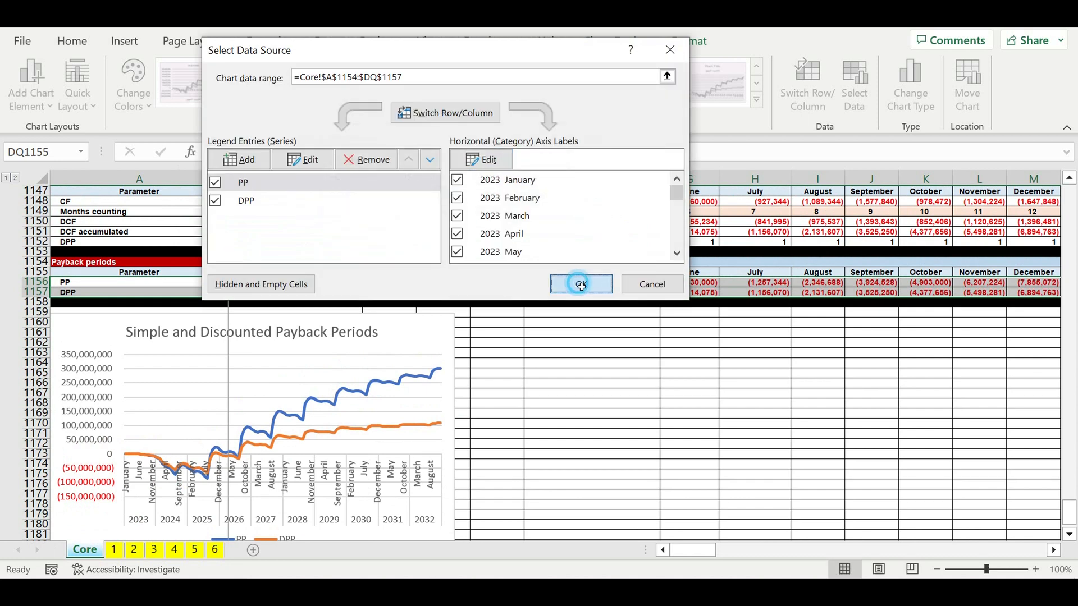
- Enlarge the chart, making it wider and taller below the section
scroll(550, 395, down, 2)
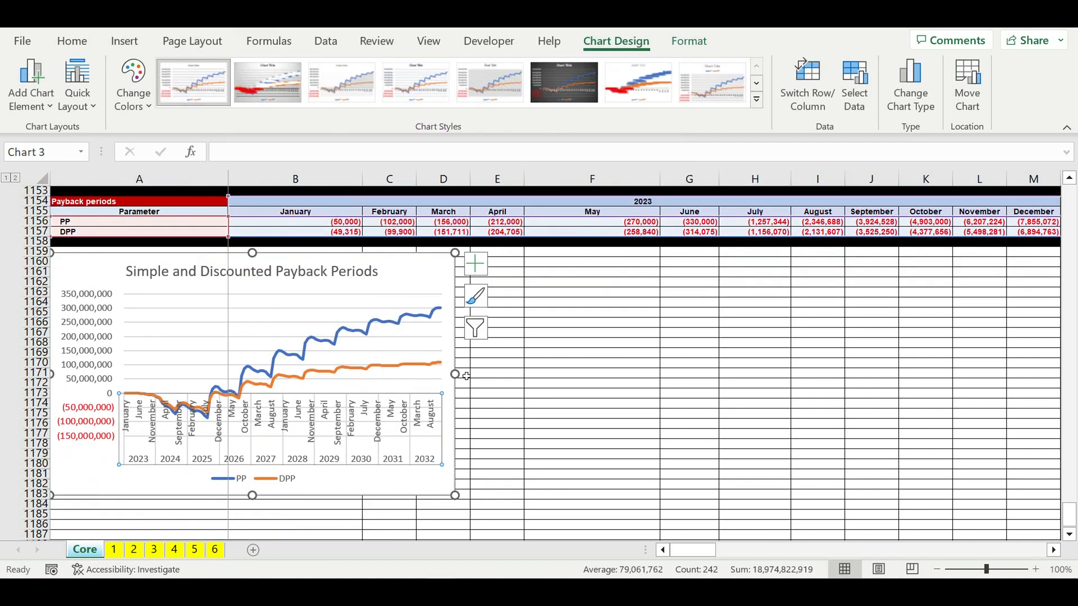
drag(456, 375, 651, 375)
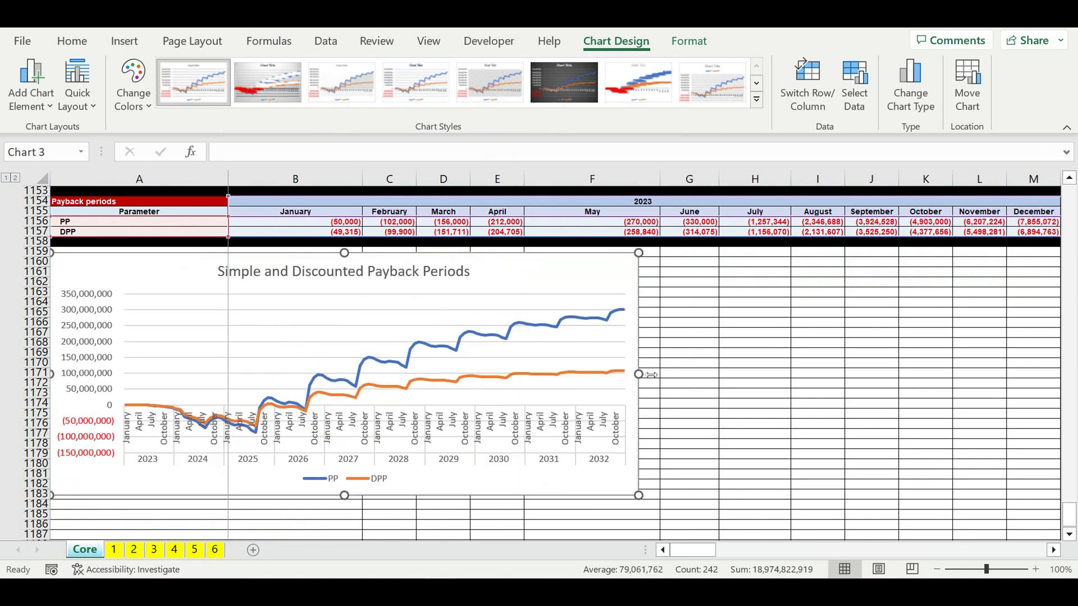
drag(344, 496, 490, 527)
drag(639, 391, 666, 391)
- Set the chart's text to 6 pt bold
click(66, 39)
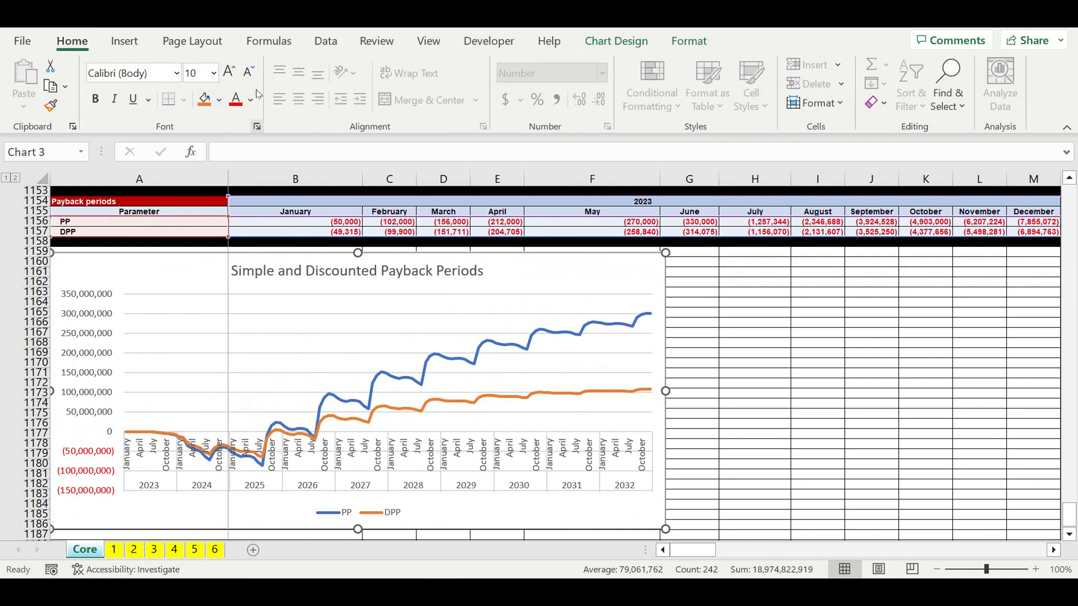
click(201, 73)
text(6)
click(94, 100)
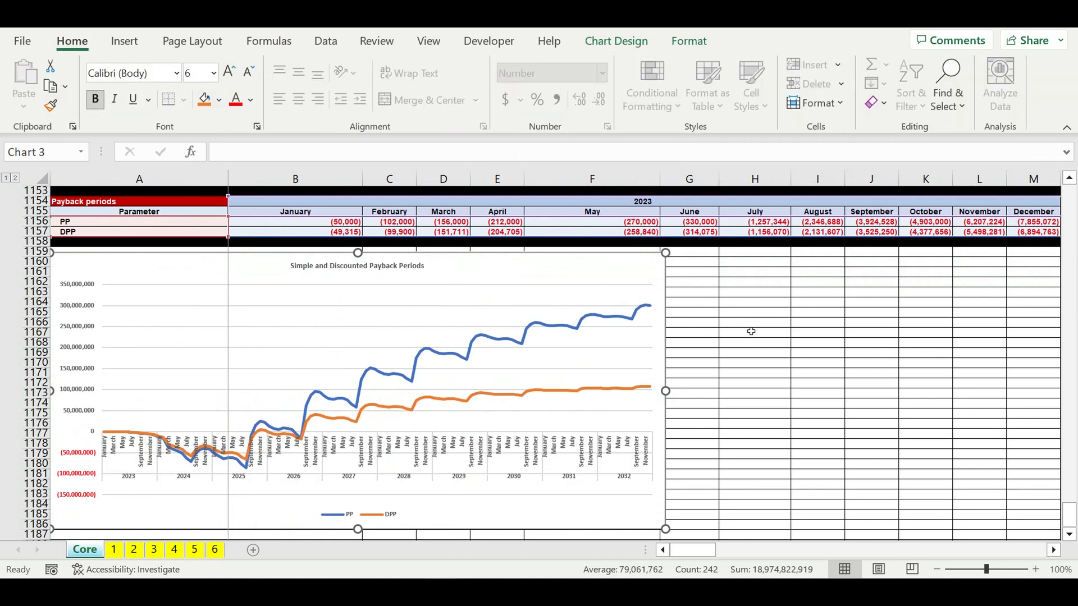
- Select and copy the payback periods chart
click(789, 343)
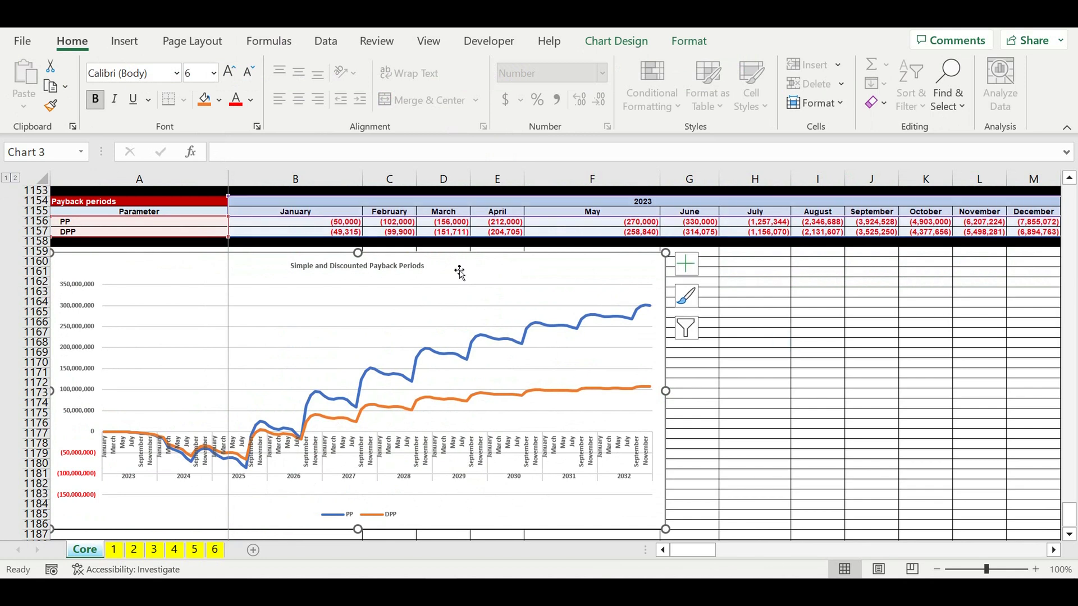
click(779, 387)
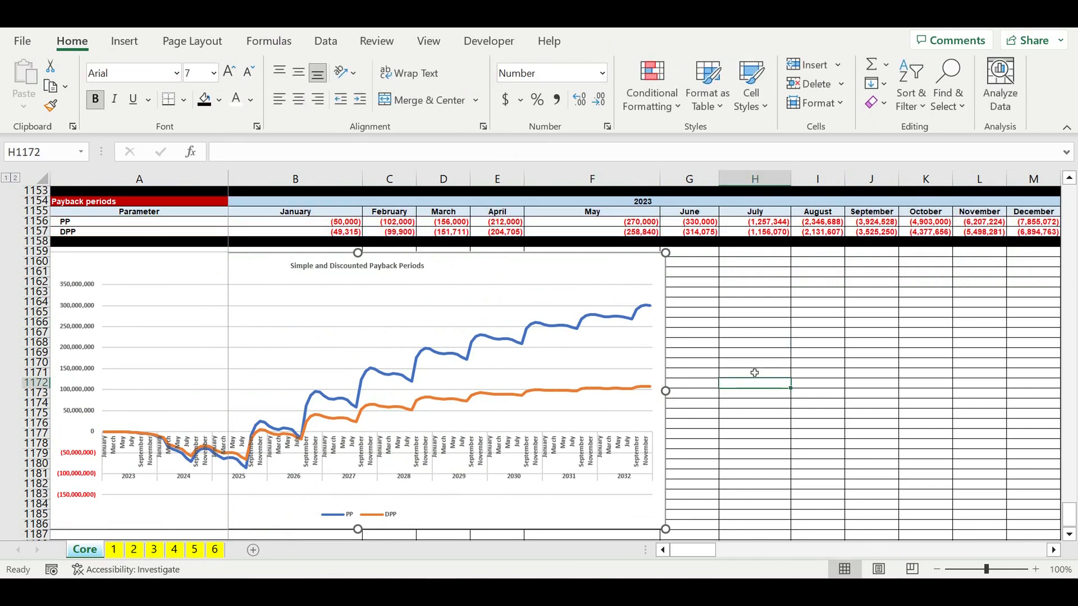
click(623, 279)
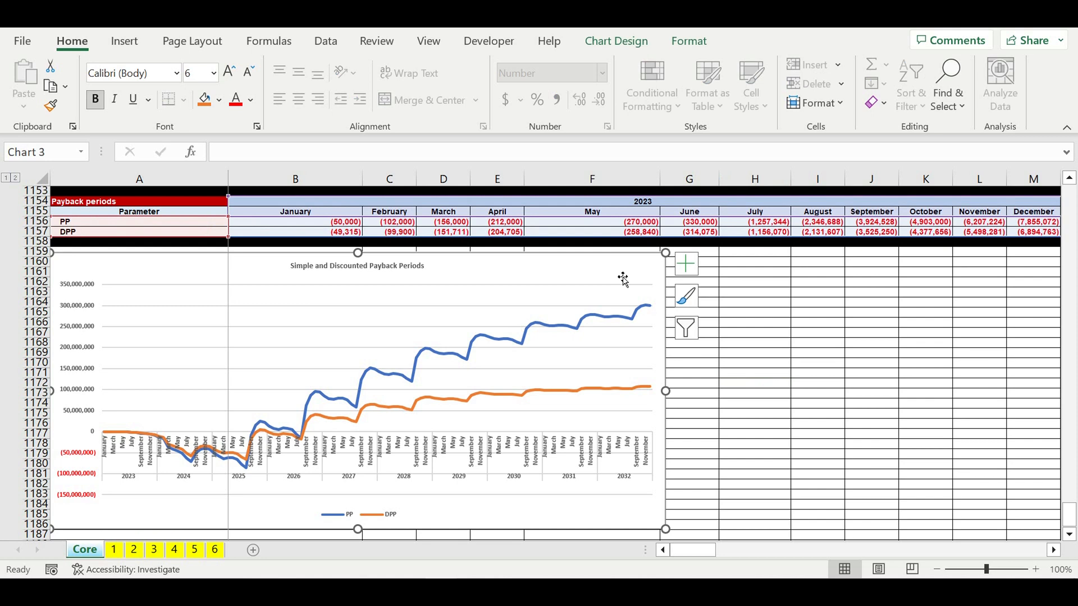
key(ctrl+c)
- Paste the payback periods chart at the top of the Core sheet and delete the old PP chart there
click(818, 362)
drag(1070, 513, 953, 229)
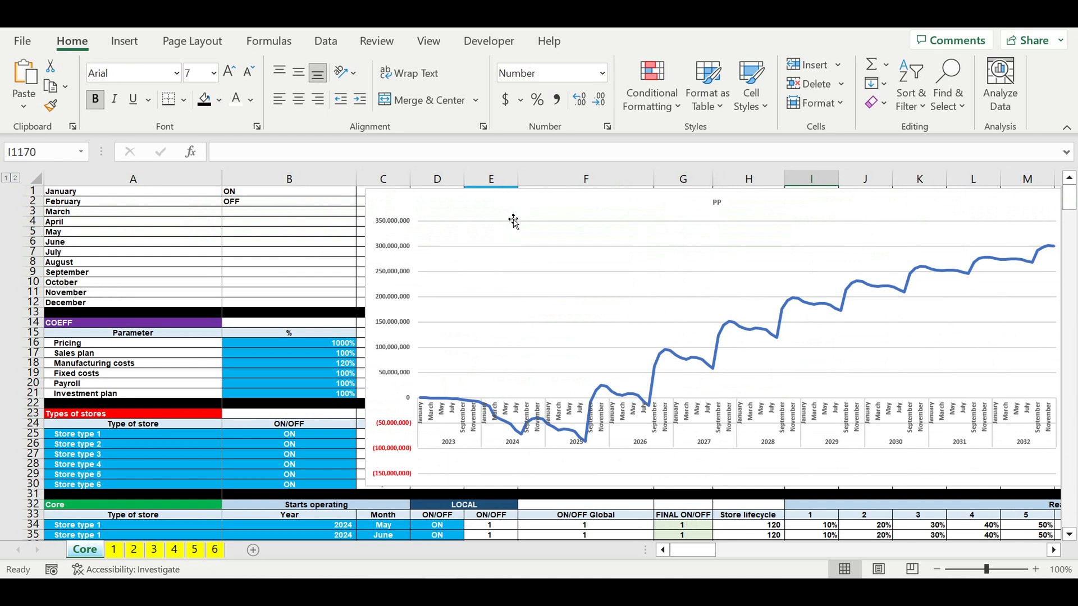
click(509, 210)
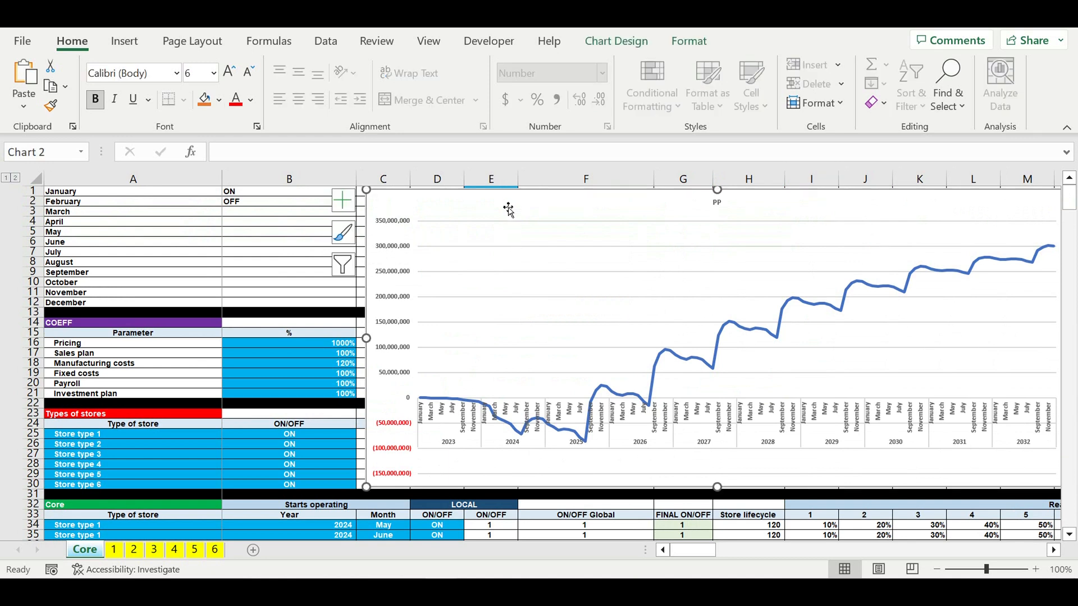
click(131, 212)
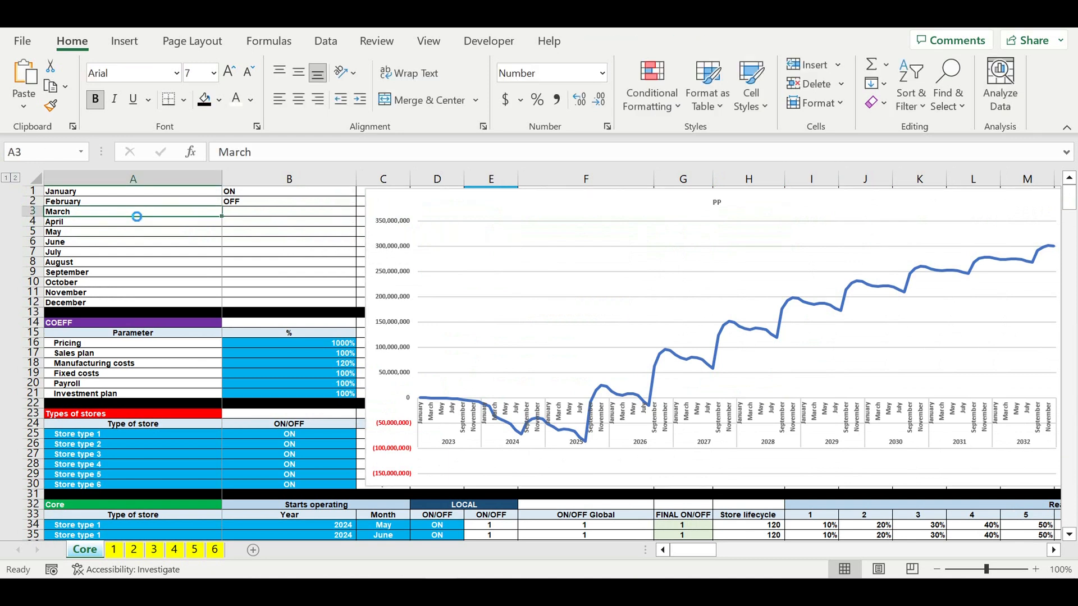
key(ctrl+v)
click(795, 211)
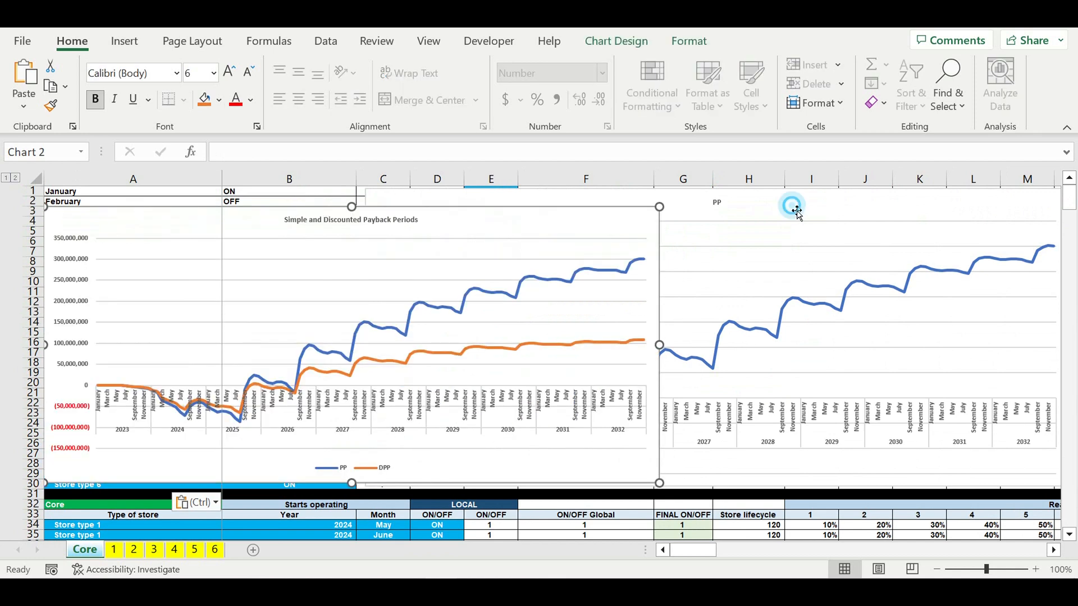
key(Delete)
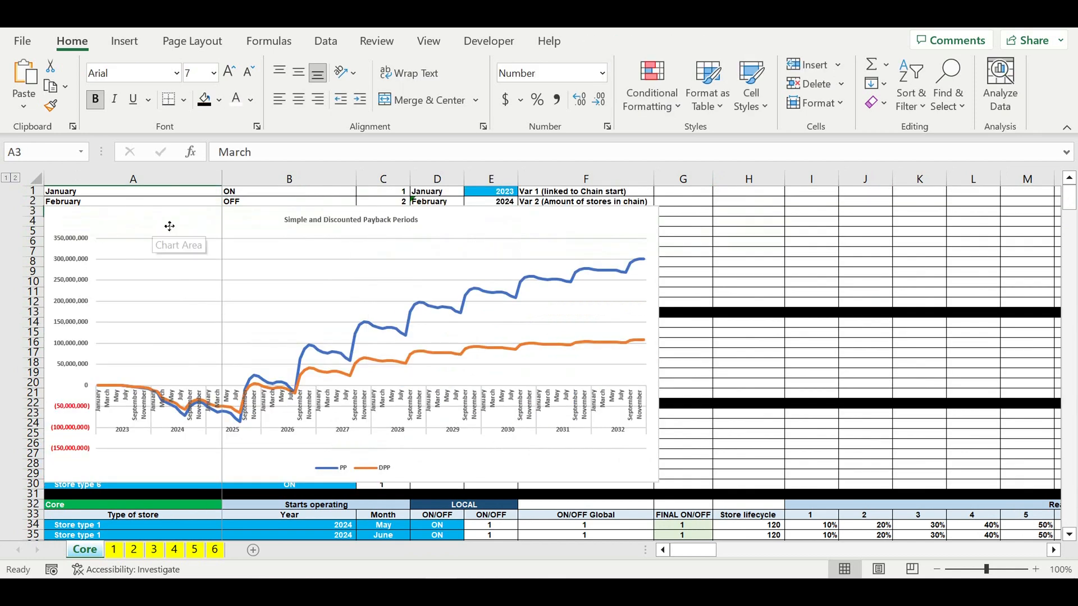
- Move the pasted chart beside the input tables and resize it to span about columns C to M, rows 1 to 30
drag(170, 226, 475, 216)
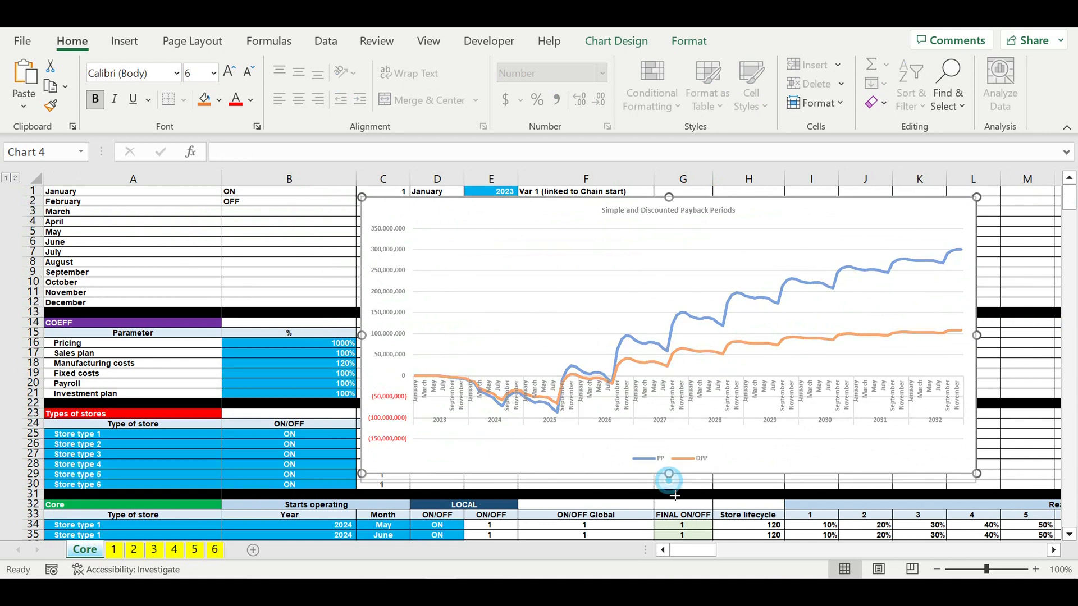
drag(675, 496, 675, 495)
drag(977, 343, 848, 349)
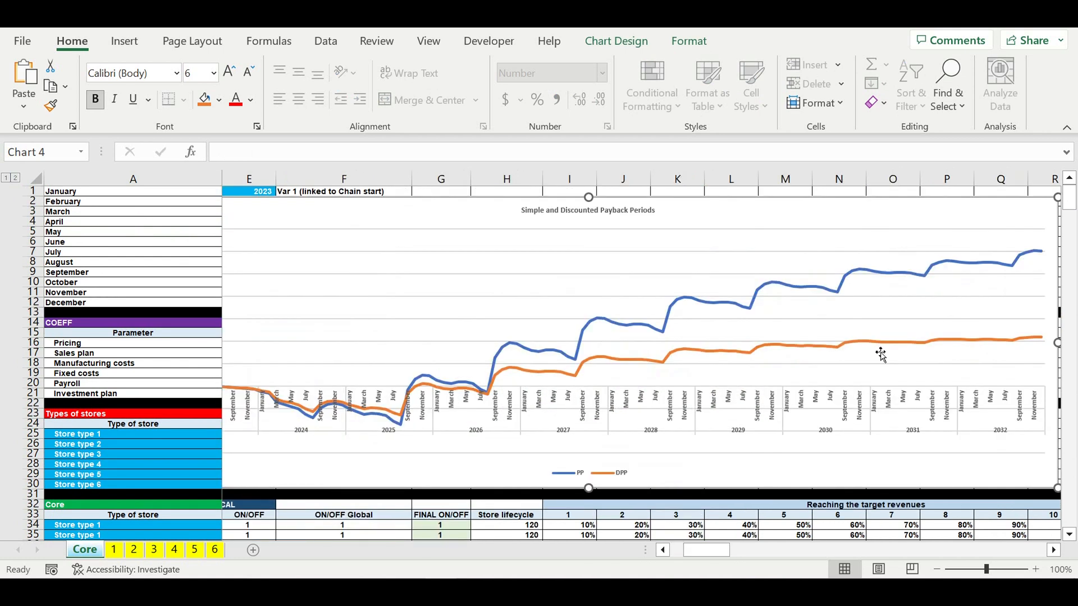
drag(722, 551, 744, 444)
drag(708, 343, 432, 365)
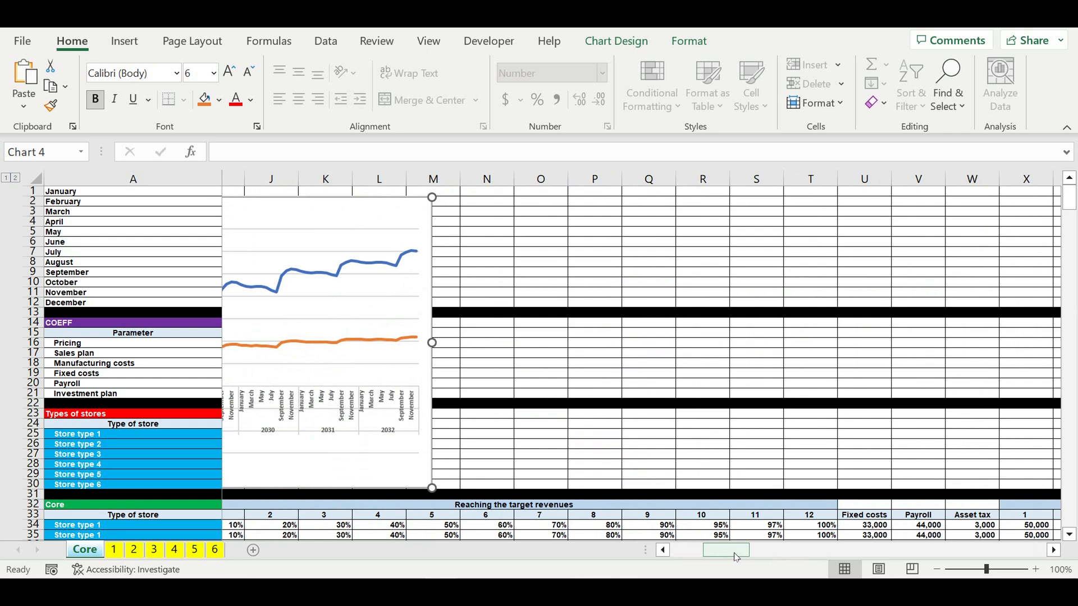
drag(739, 553, 618, 561)
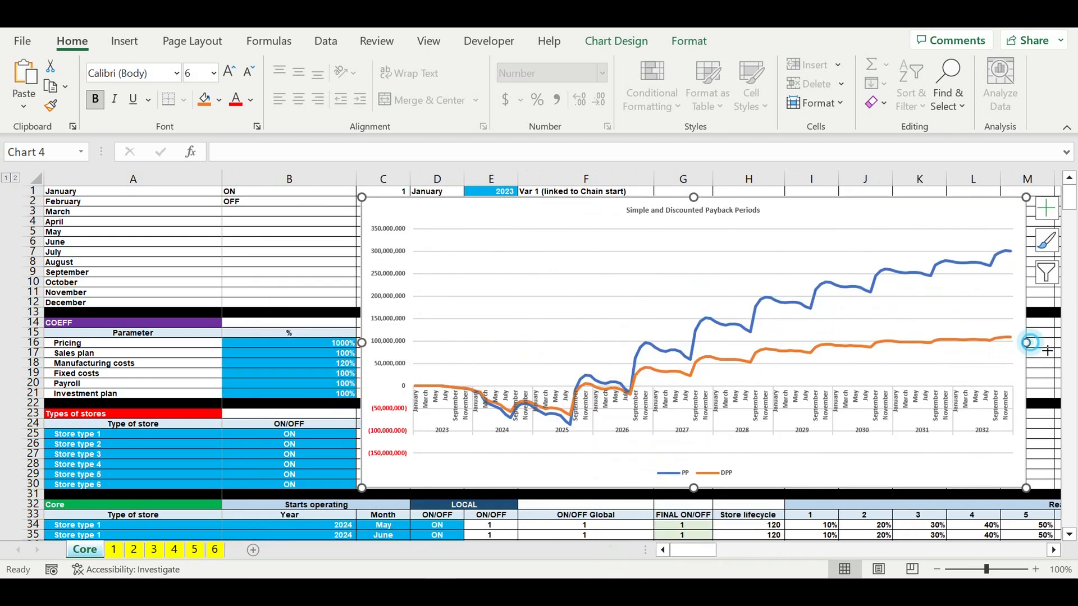
drag(1047, 350, 1055, 351)
- Test the chart by setting the Payroll coefficient to 200% and restoring it to 100%
click(275, 374)
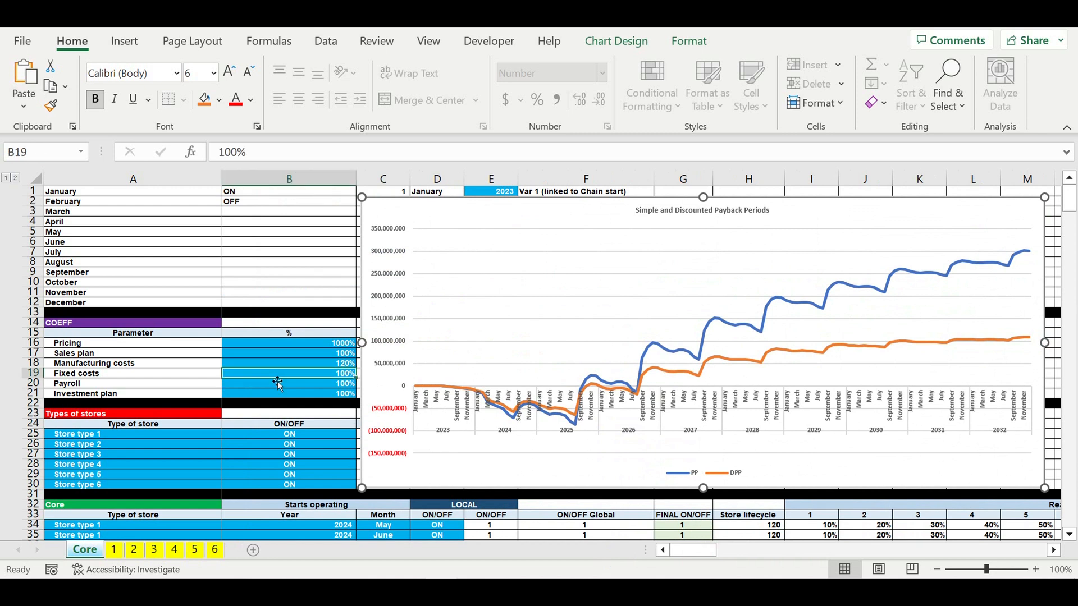
key(Down)
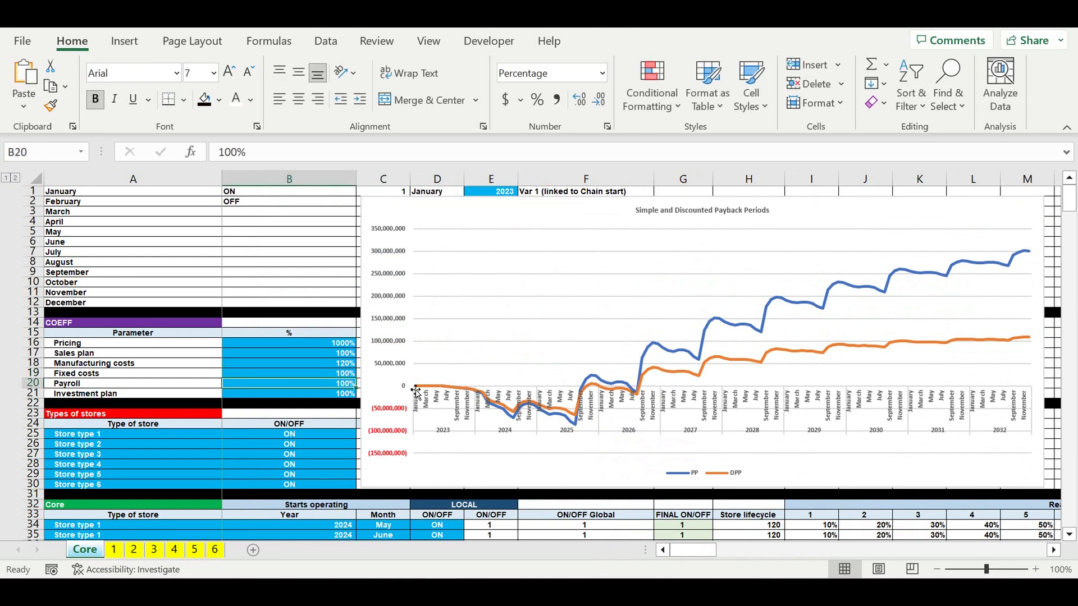
text(200)
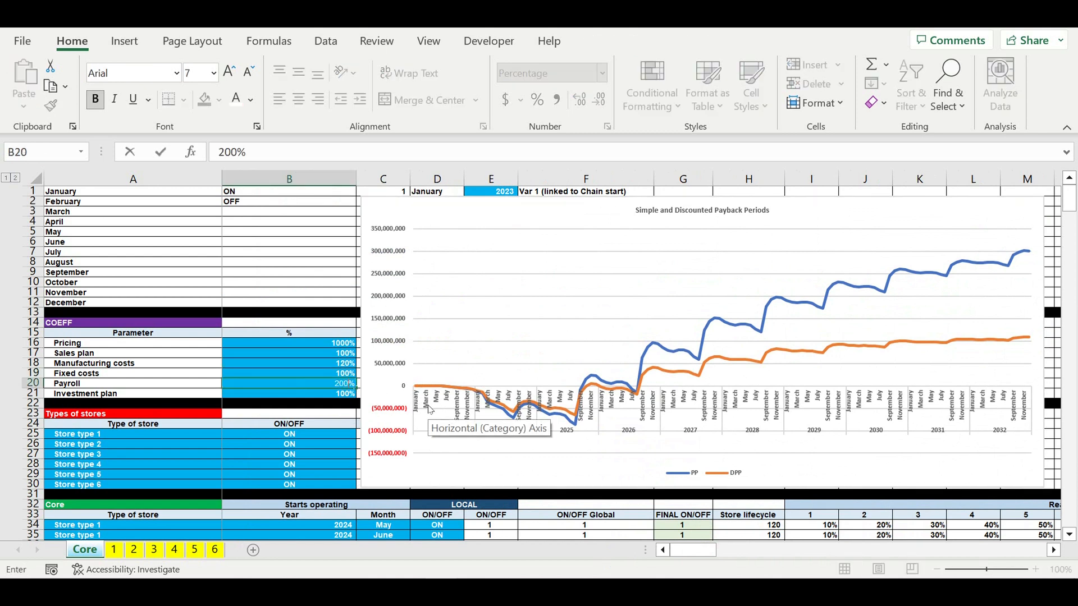
key(Return)
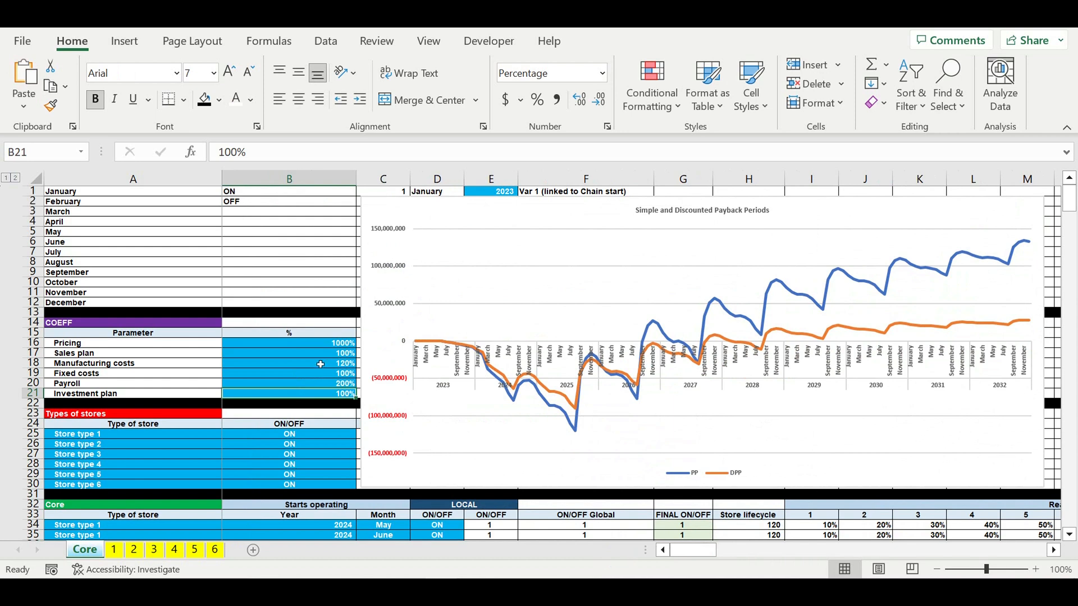
click(324, 386)
text(1)
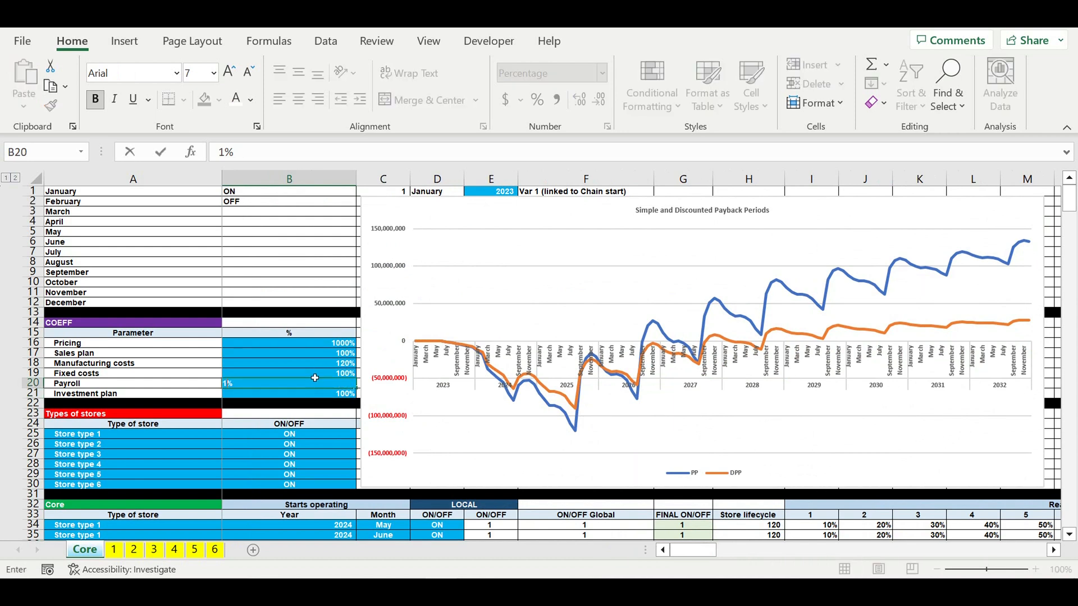
text(00)
key(Return)
- Switch Store types 5, 2 and 4 OFF to test the chart's response
click(336, 476)
click(361, 475)
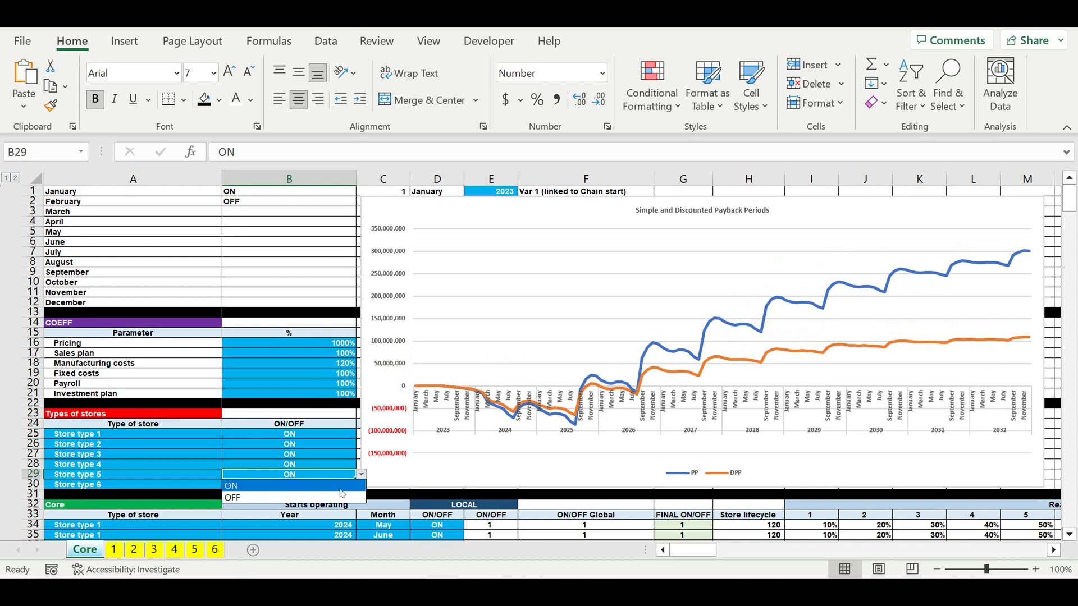
click(341, 496)
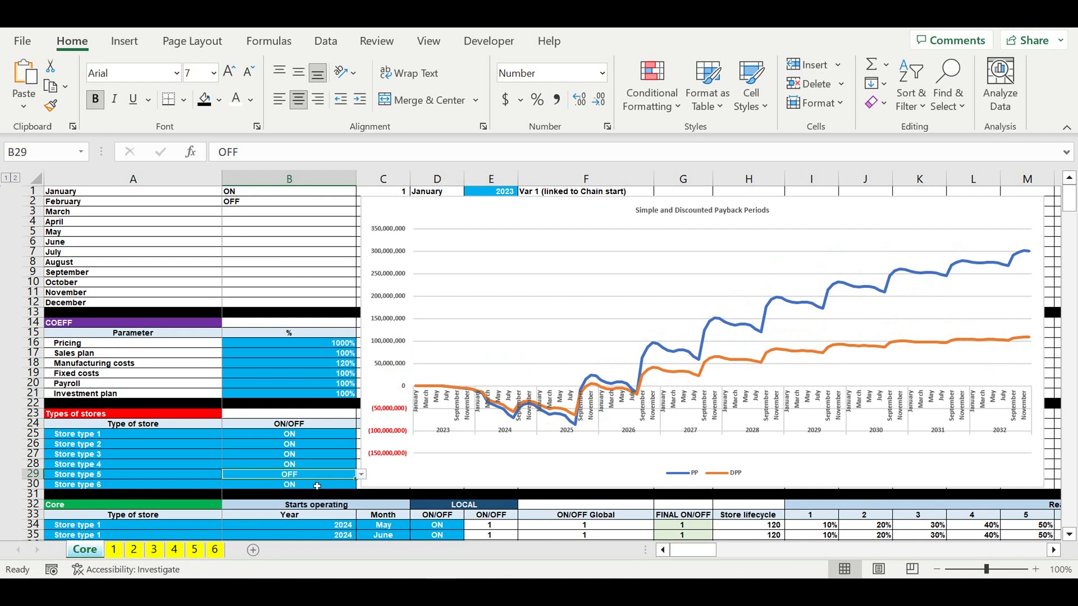
click(337, 444)
click(361, 444)
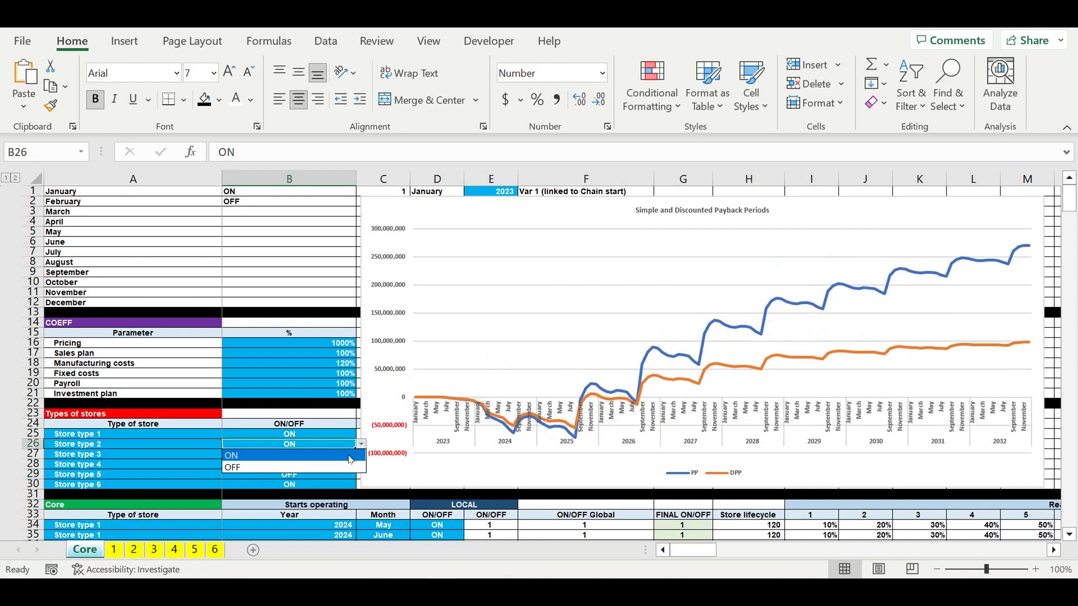
click(332, 467)
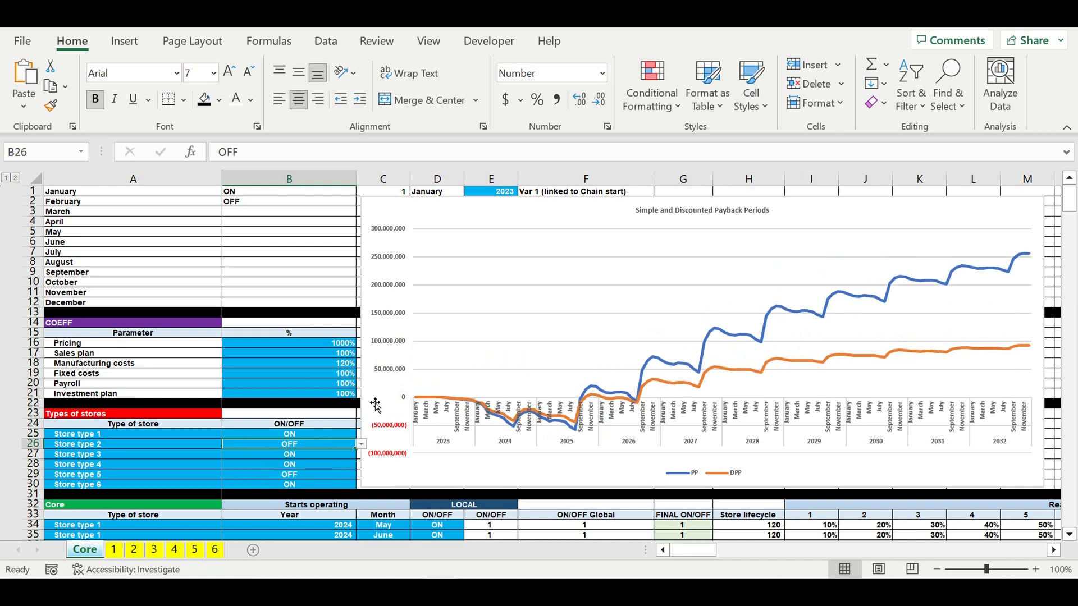
click(296, 465)
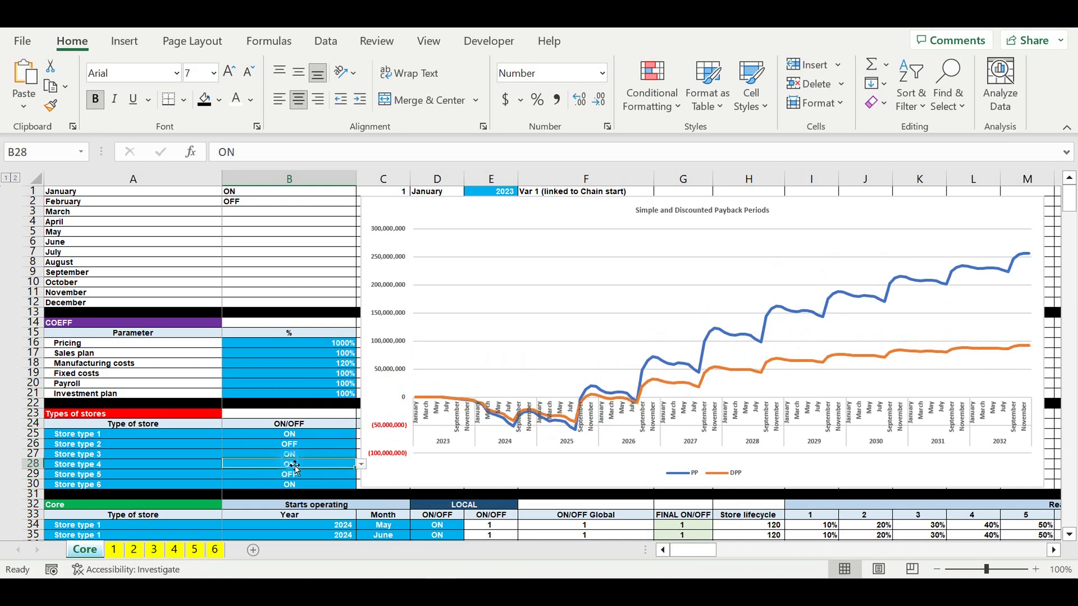
click(361, 465)
click(302, 488)
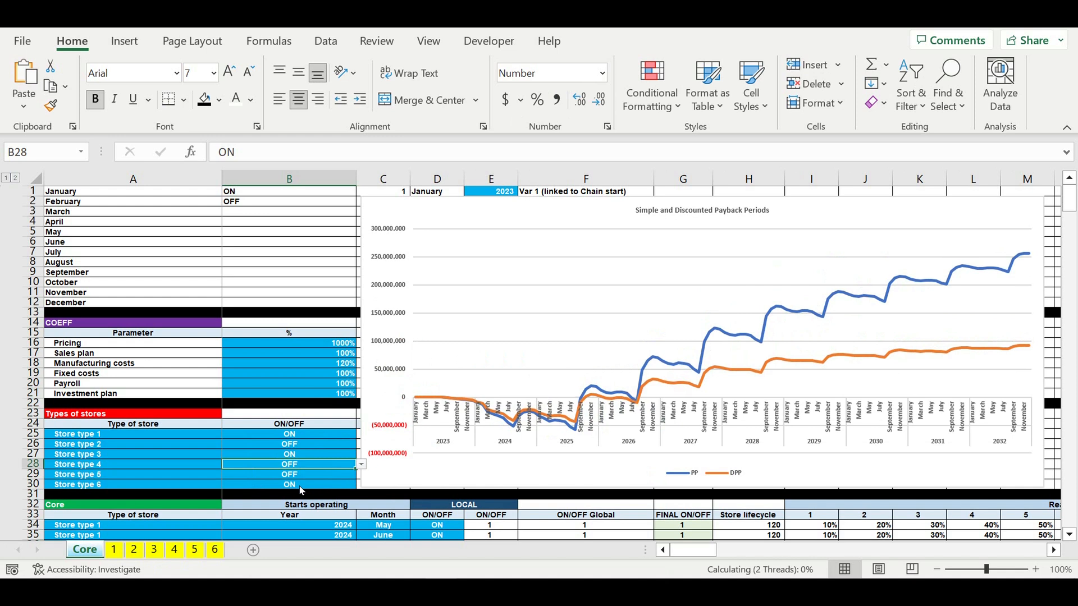
- Switch Store types 1, 3 and 6 OFF as well
click(326, 435)
click(361, 434)
click(343, 457)
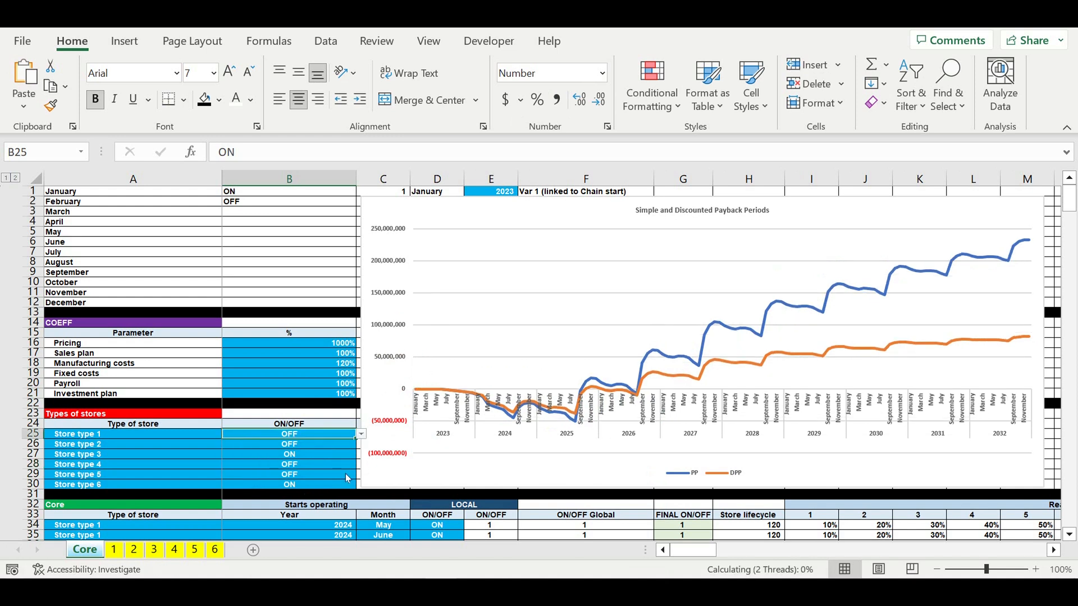
click(308, 458)
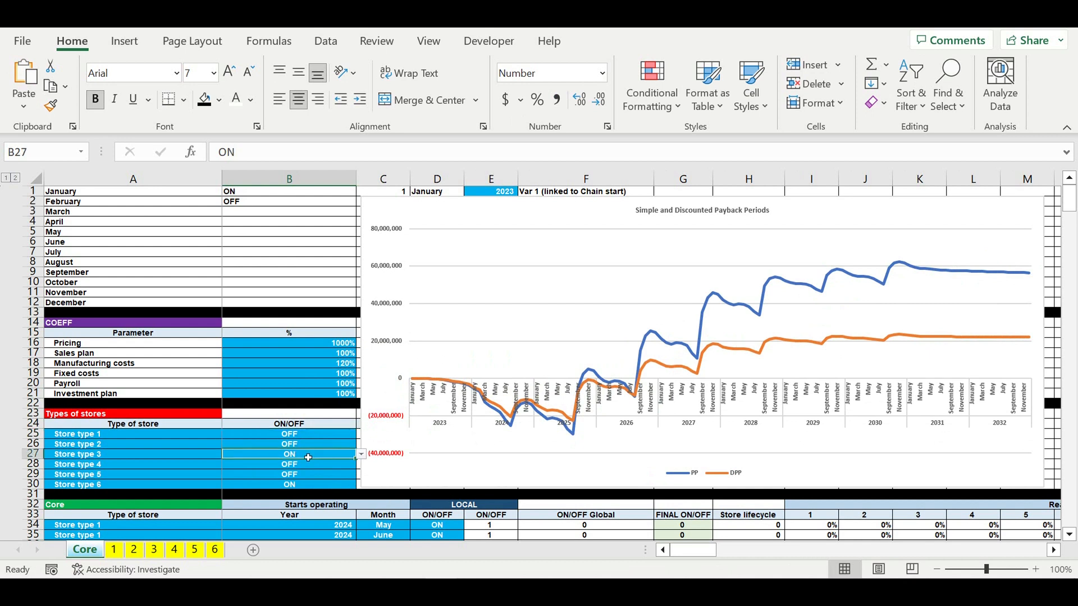
click(361, 455)
click(322, 476)
- Set Store type 1 back to ON and fill ON down to all six store types
click(300, 437)
click(361, 434)
click(359, 444)
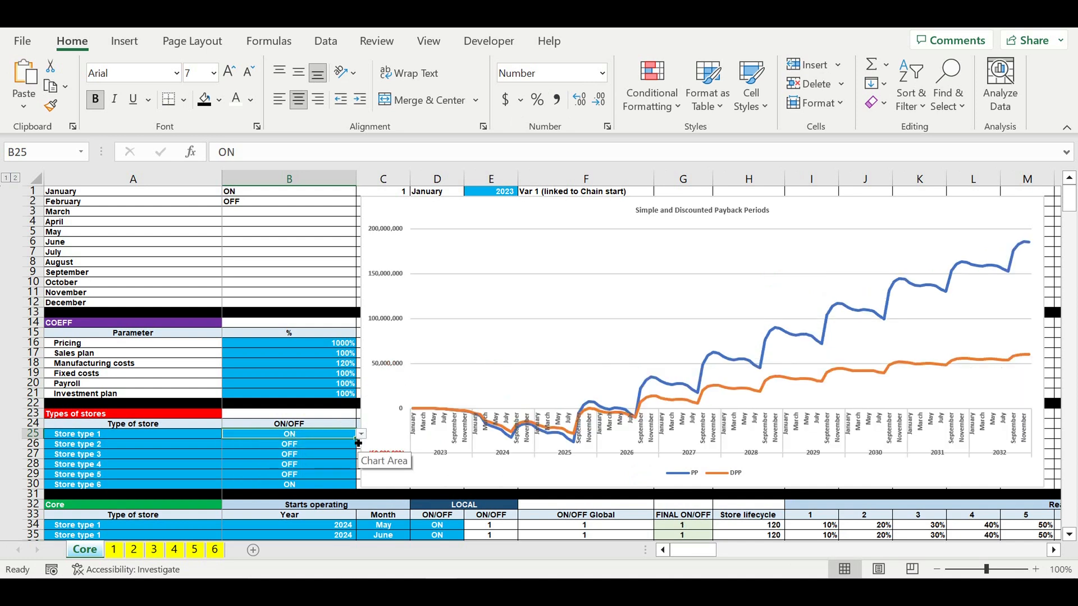
drag(358, 443, 354, 487)
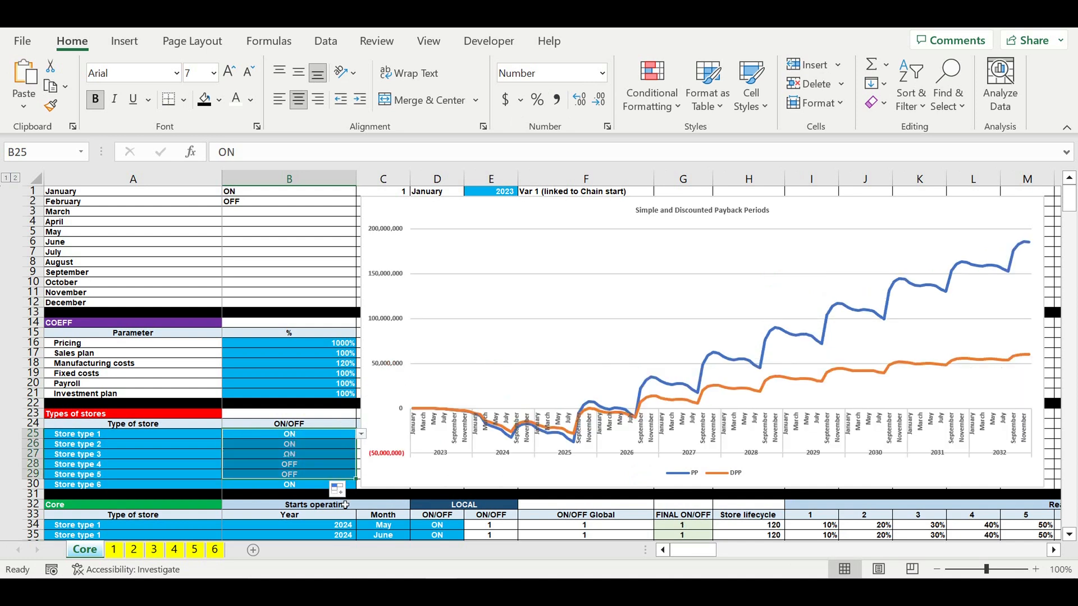
- Highlight the month switches, coefficient and store-type input ranges feeding the chart
click(451, 529)
click(312, 448)
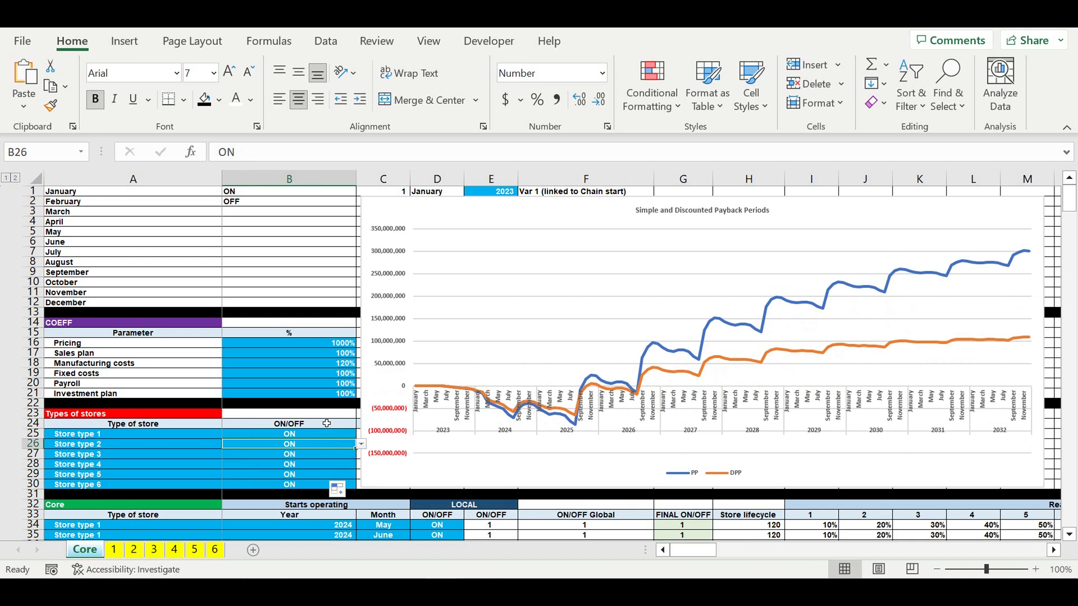
scroll(327, 424, down, 3)
drag(295, 253, 219, 394)
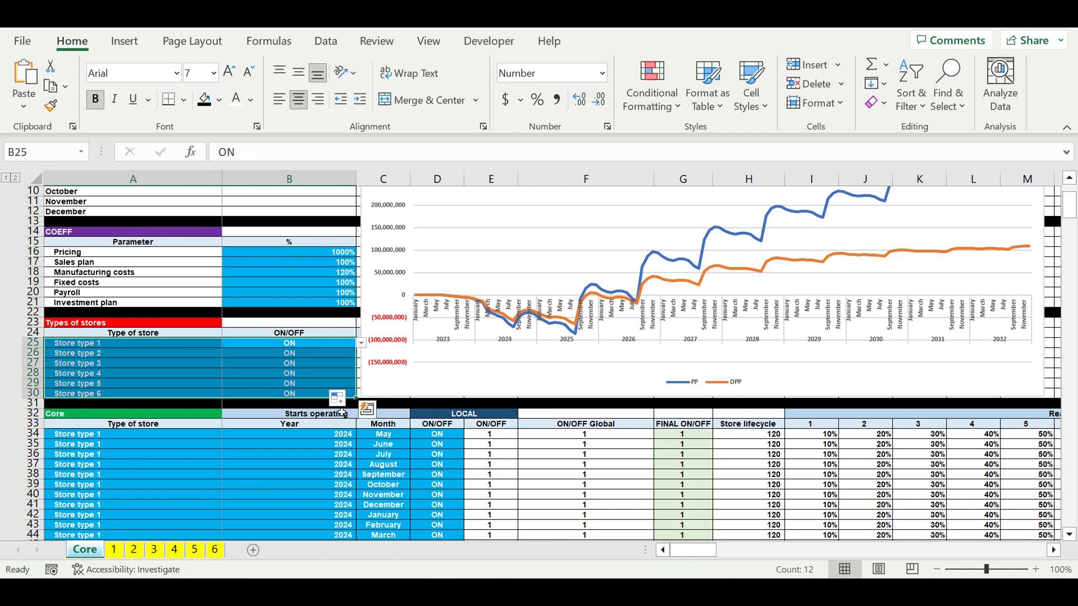
scroll(342, 412, up, 3)
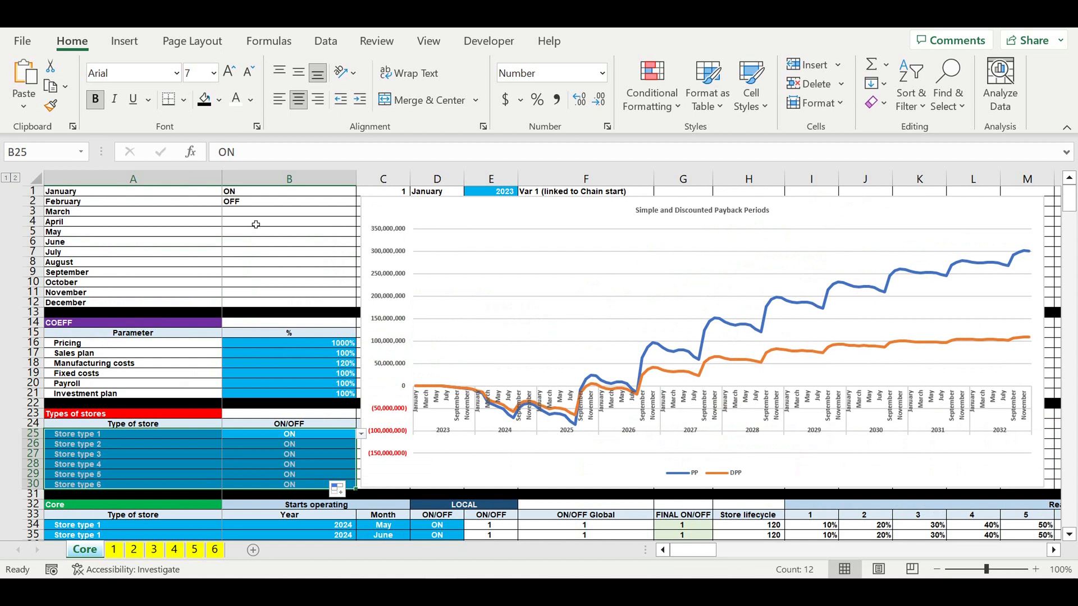
drag(255, 224, 271, 303)
drag(335, 344, 334, 393)
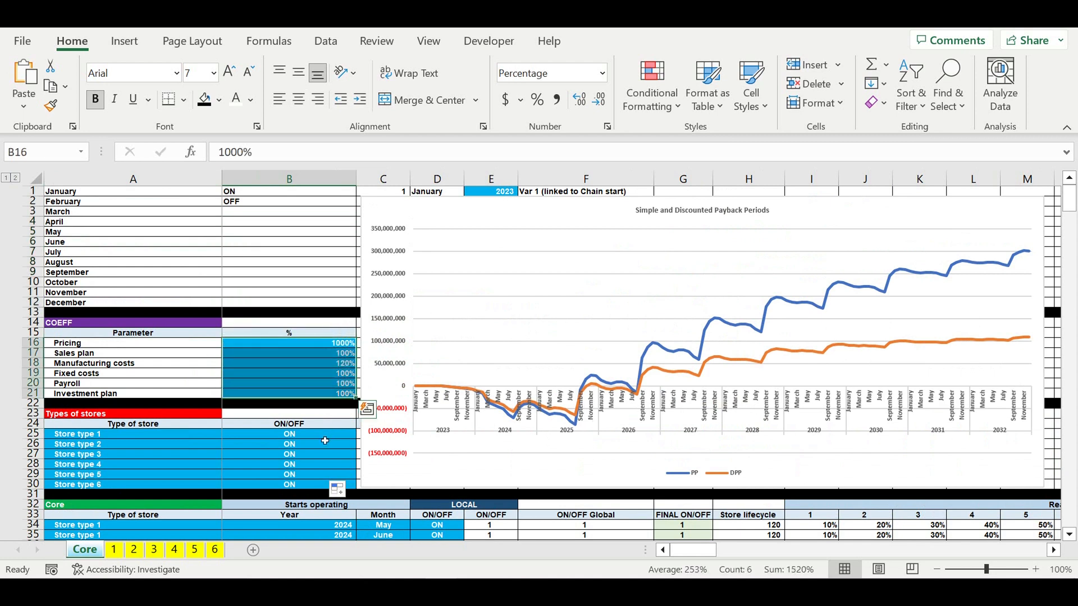
drag(324, 435, 295, 485)
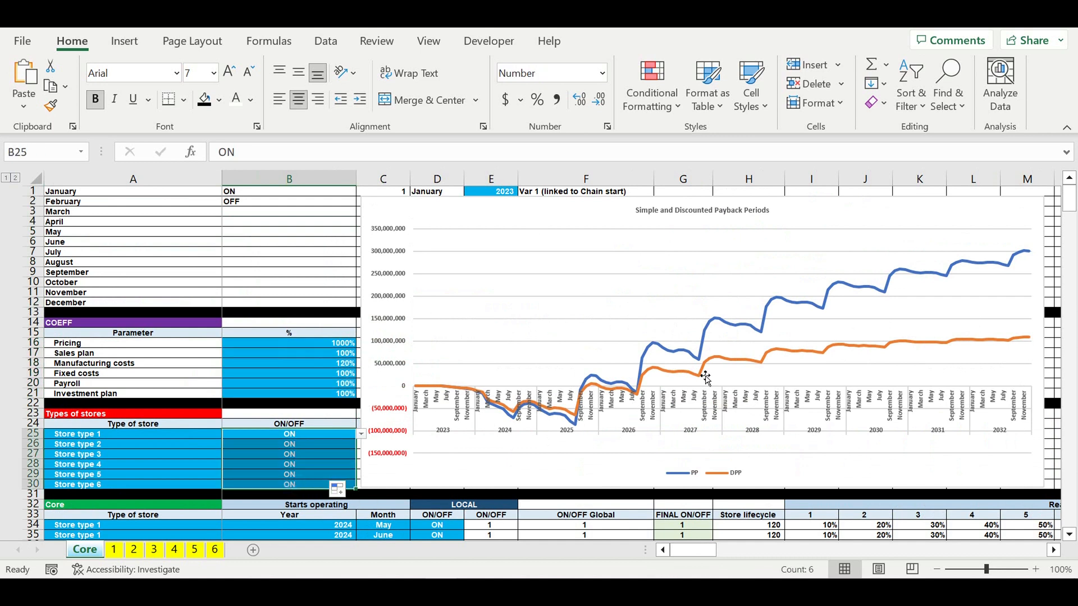
drag(269, 216, 273, 306)
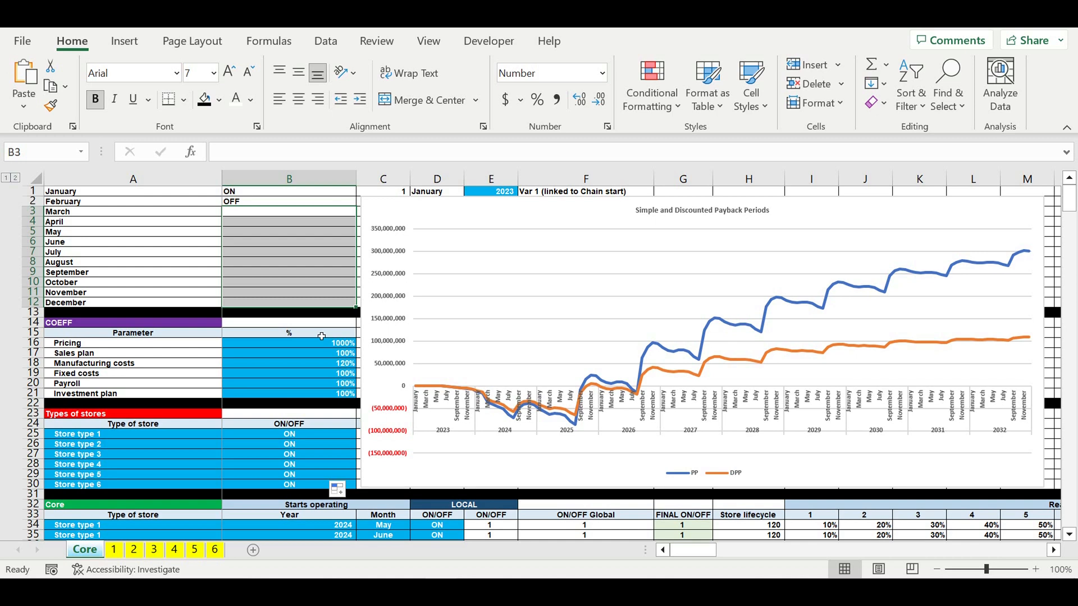
- Highlight the store start year, month and ON/OFF columns in the Core table
scroll(321, 336, down, 6)
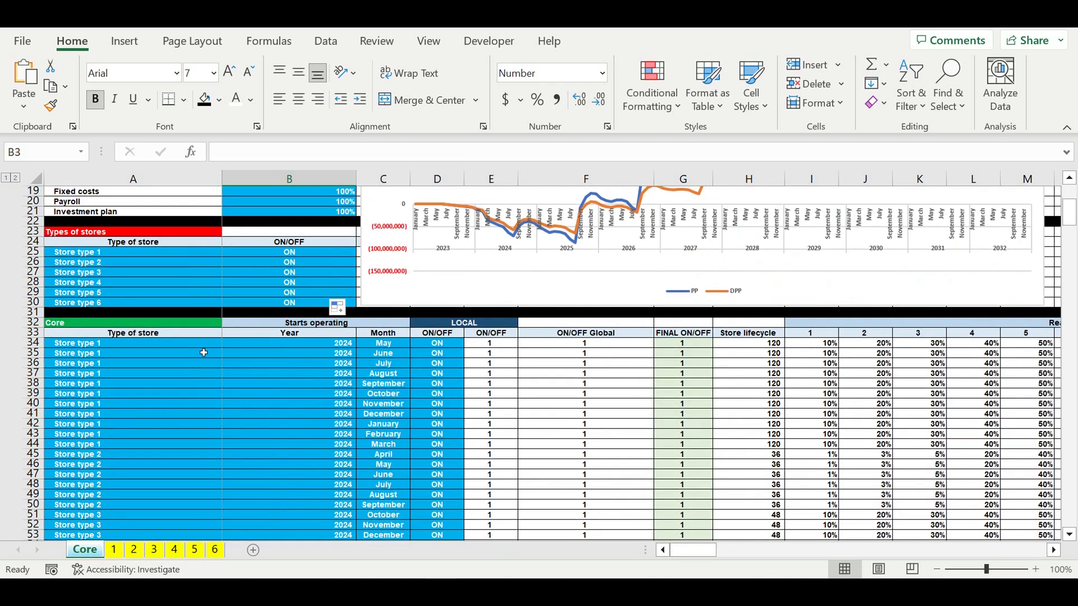
drag(202, 344, 445, 519)
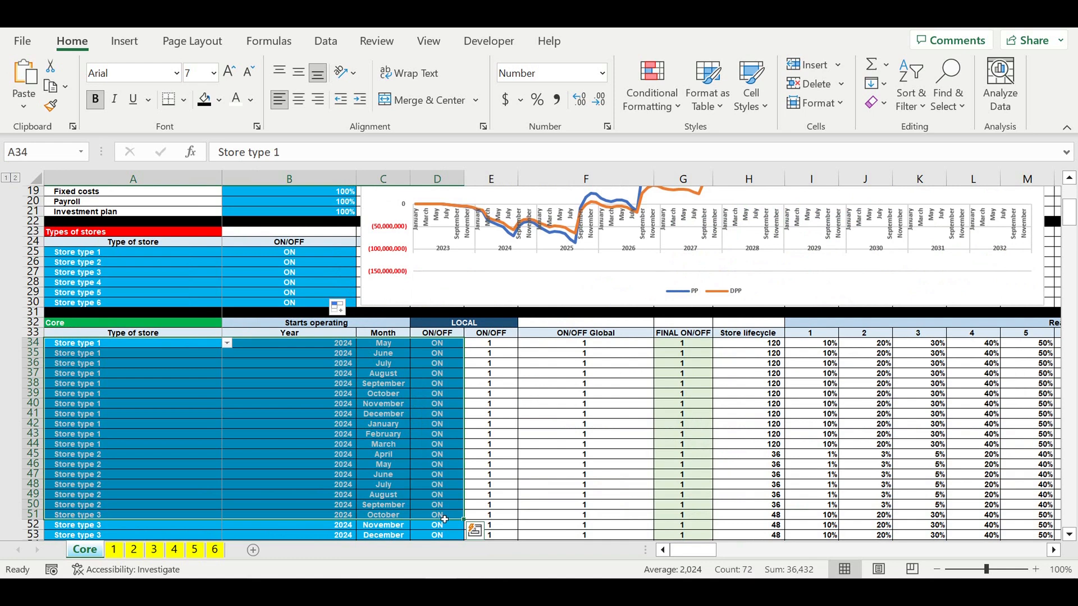
click(398, 456)
drag(437, 394, 447, 517)
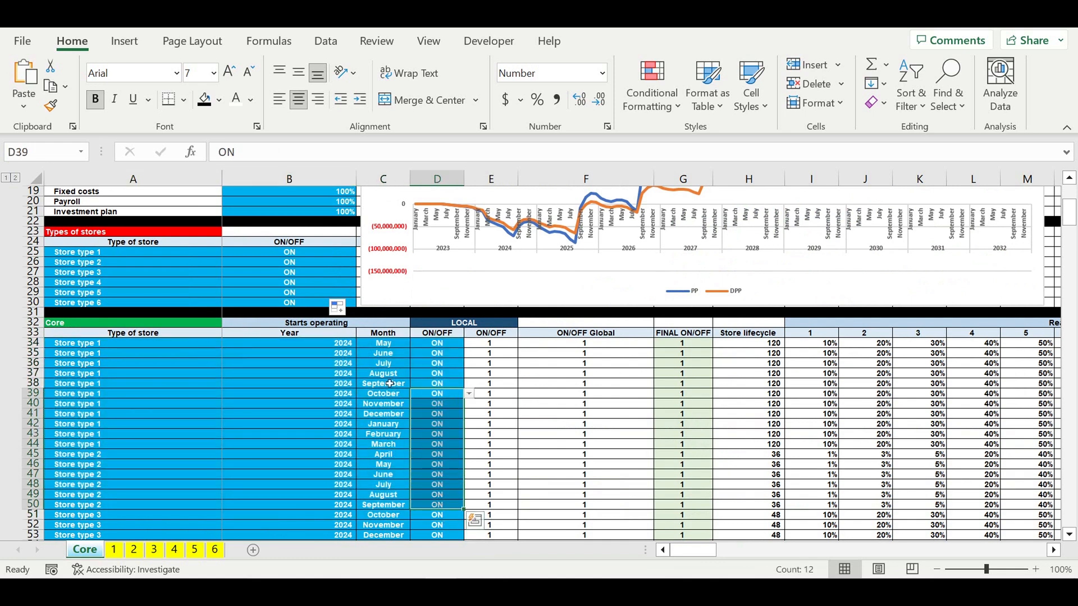
click(384, 383)
drag(346, 426, 349, 524)
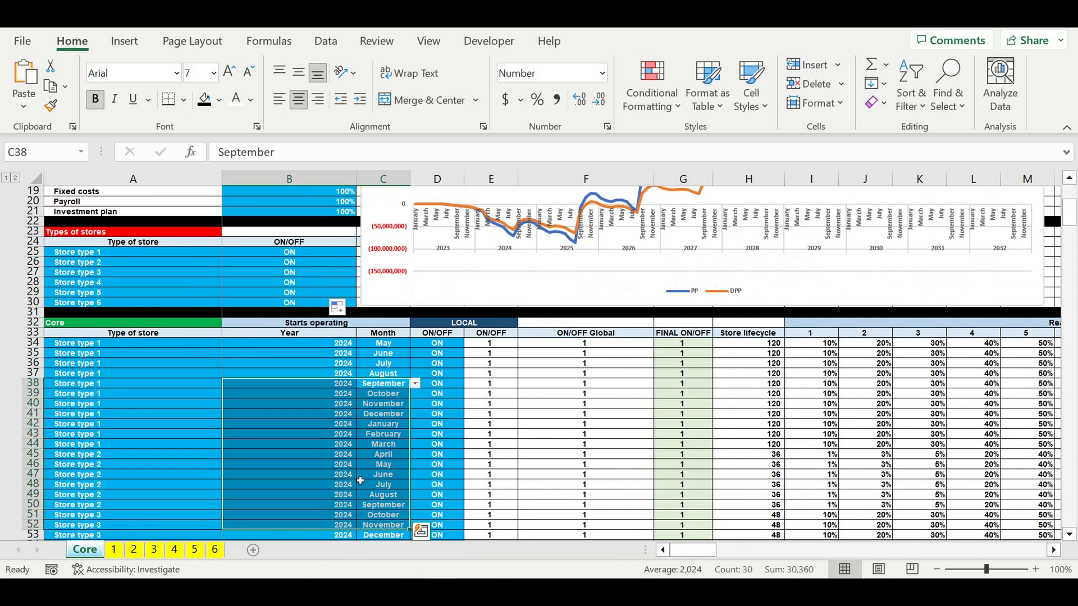
scroll(360, 481, down, 5)
scroll(458, 428, up, 11)
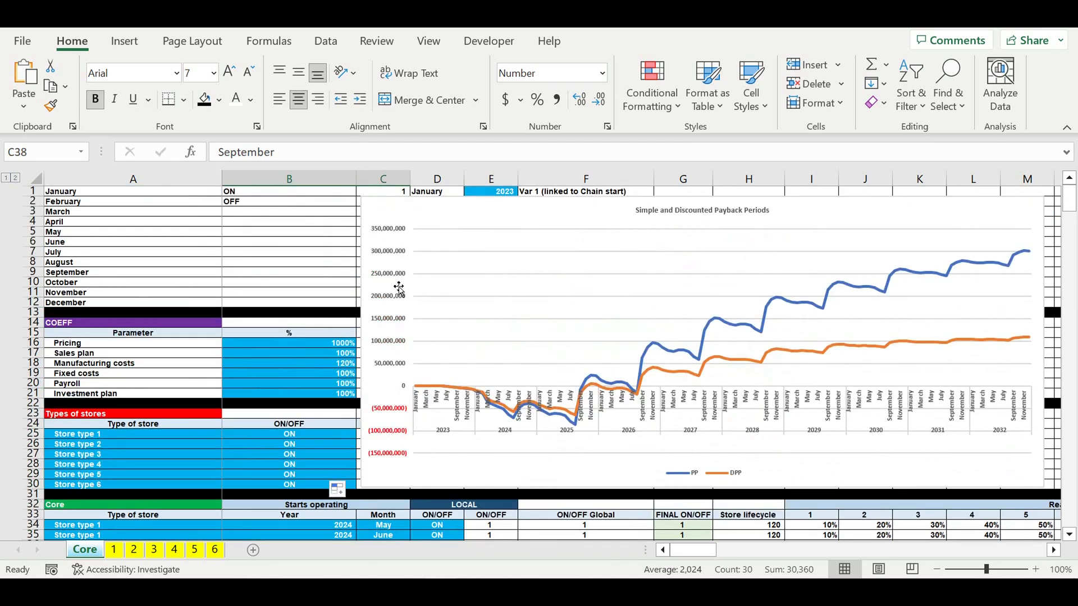
click(317, 256)
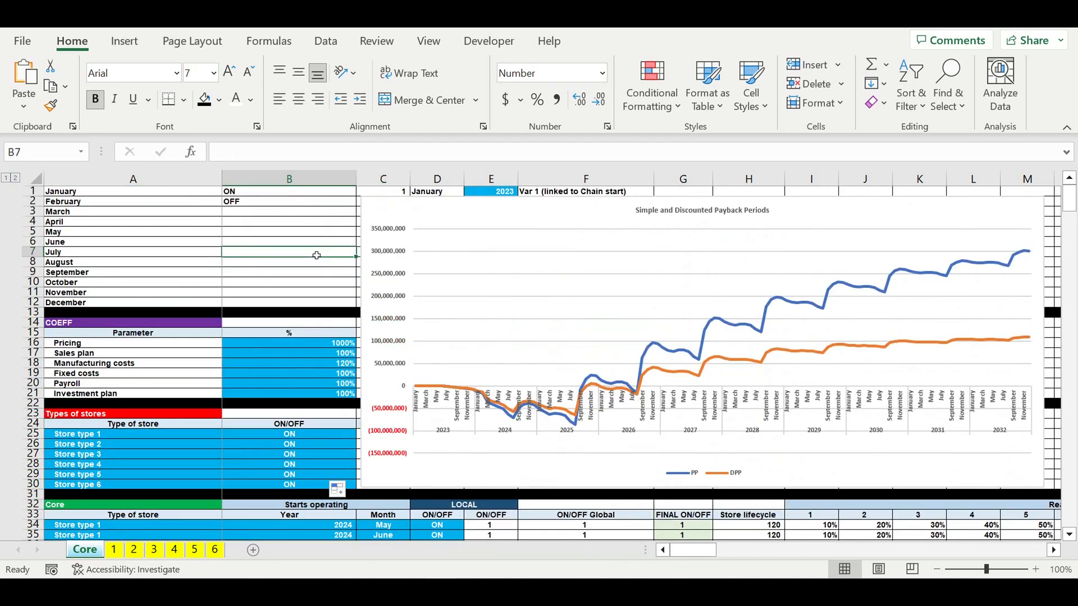